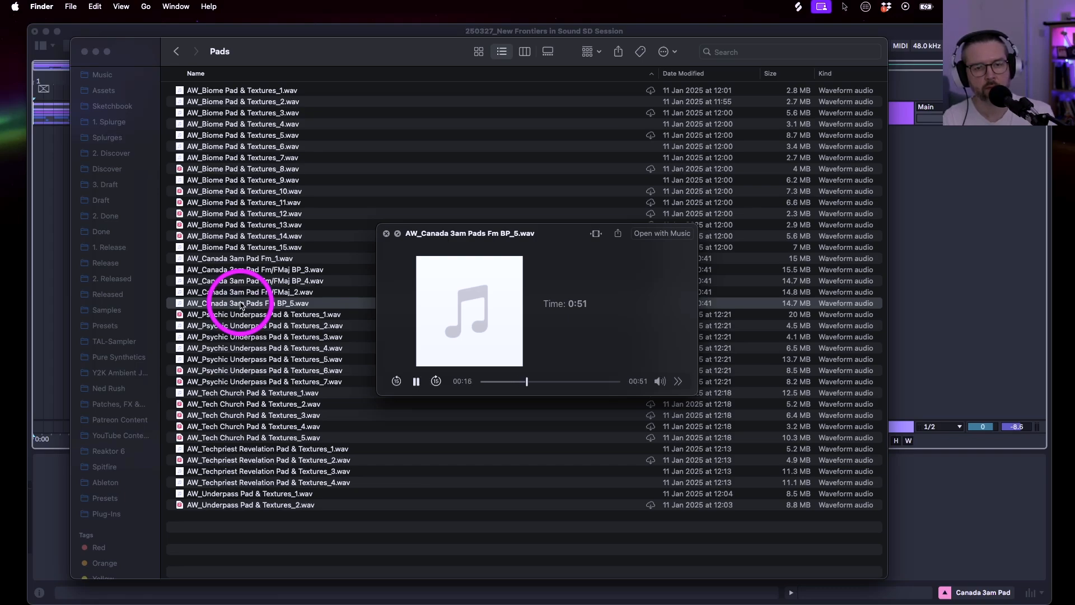
pyautogui.press('space')
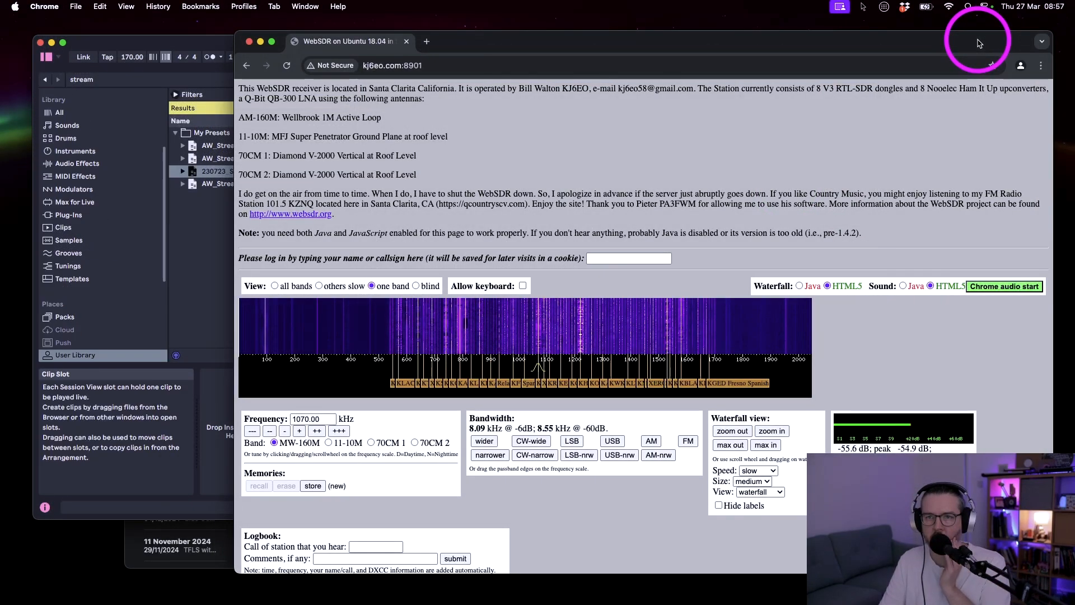
# Start the audio on the WebSDR page and sweep the MW-160M tuning up to about 1604 kHz
pyautogui.moveTo(463, 41); pyautogui.dragTo(398, 38)
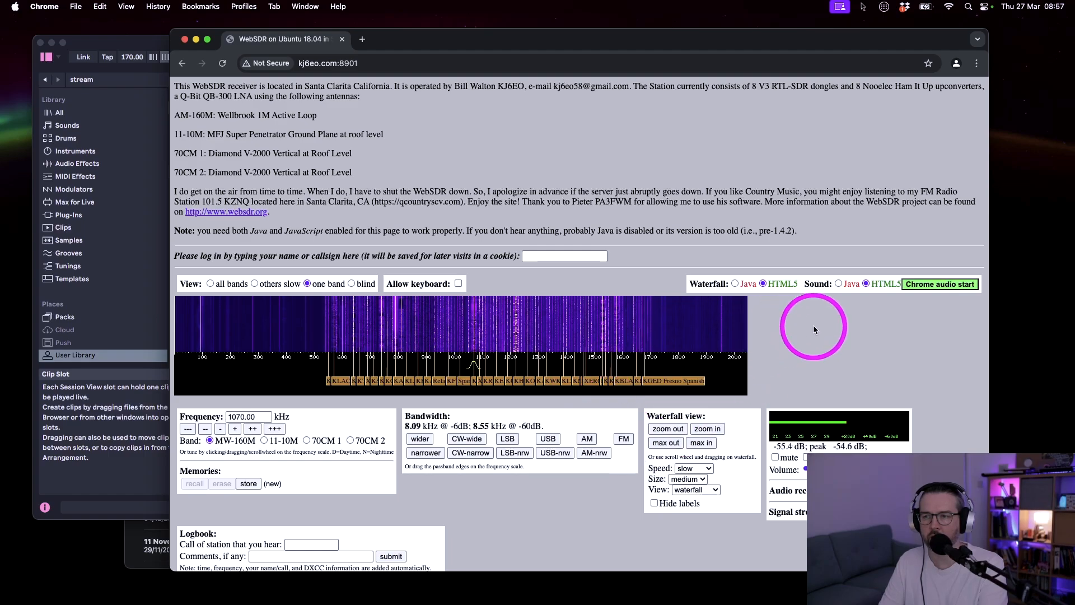
pyautogui.scroll(-1, 813, 324)
pyautogui.scroll(1, 813, 325)
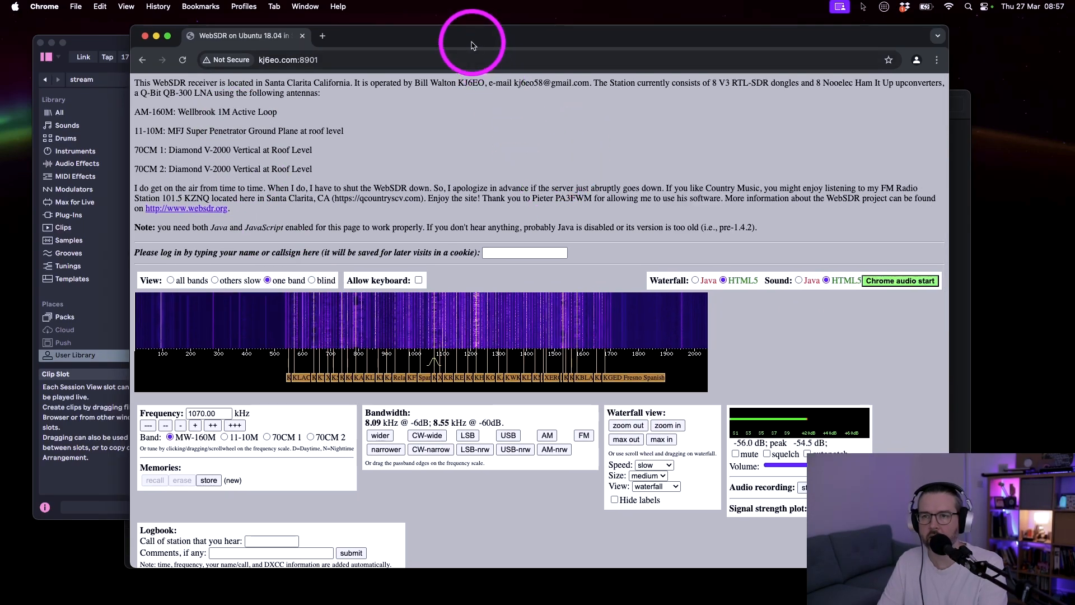
pyautogui.moveTo(470, 40); pyautogui.dragTo(462, 34)
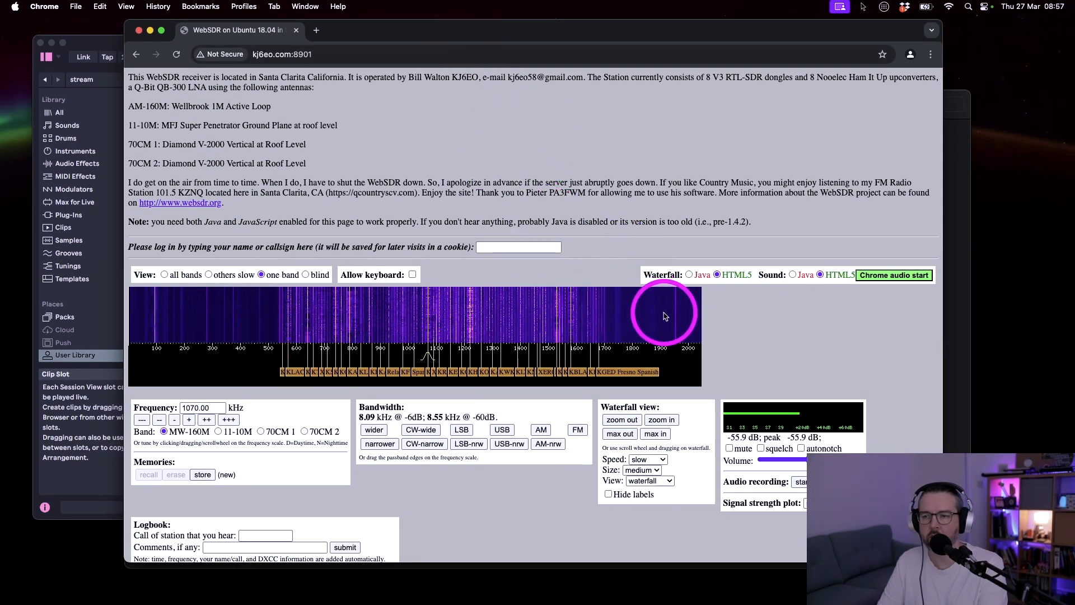
pyautogui.click(877, 281)
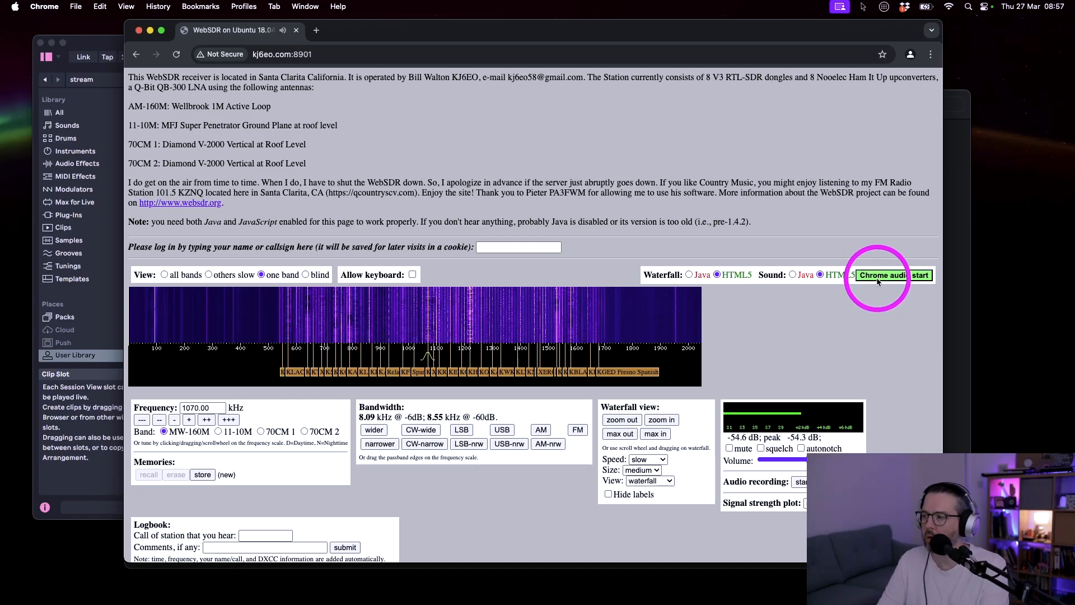
pyautogui.click(467, 356)
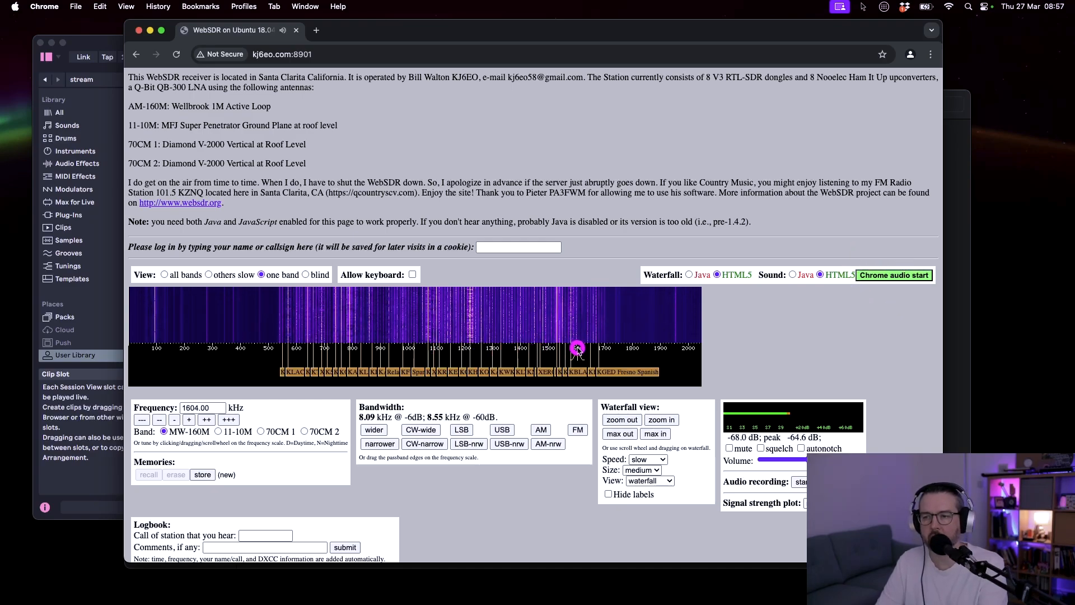
# Switch the receiver to the 11-10M band and sweep the tuning up to about 28145 kHz
pyautogui.click(218, 432)
pyautogui.click(414, 357)
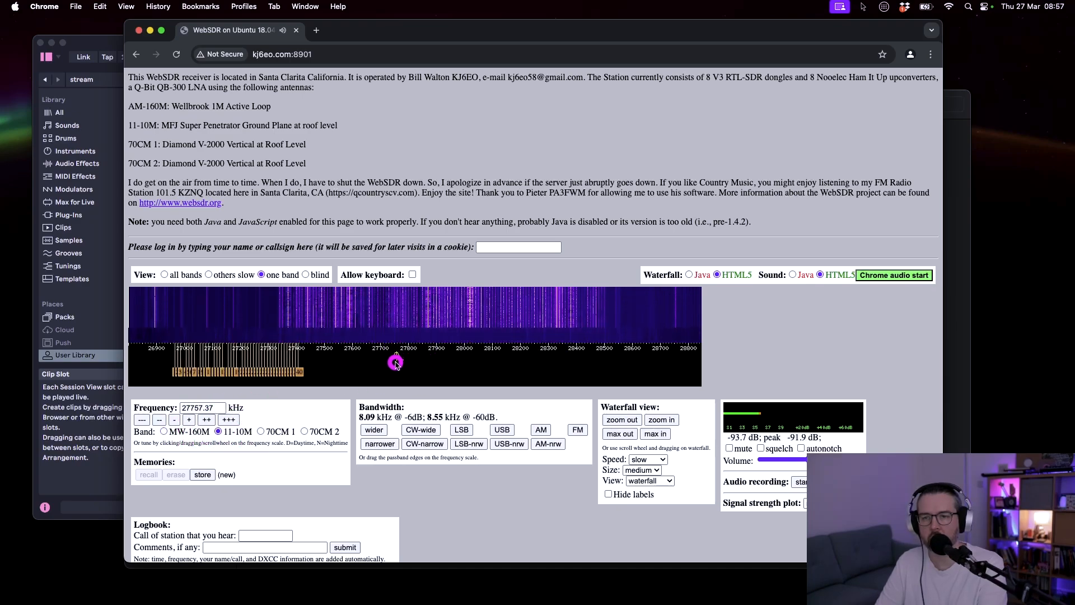
pyautogui.moveTo(389, 362)
pyautogui.mouseDown()
pyautogui.moveTo(551, 355)
pyautogui.moveTo(505, 357)
pyautogui.mouseUp()
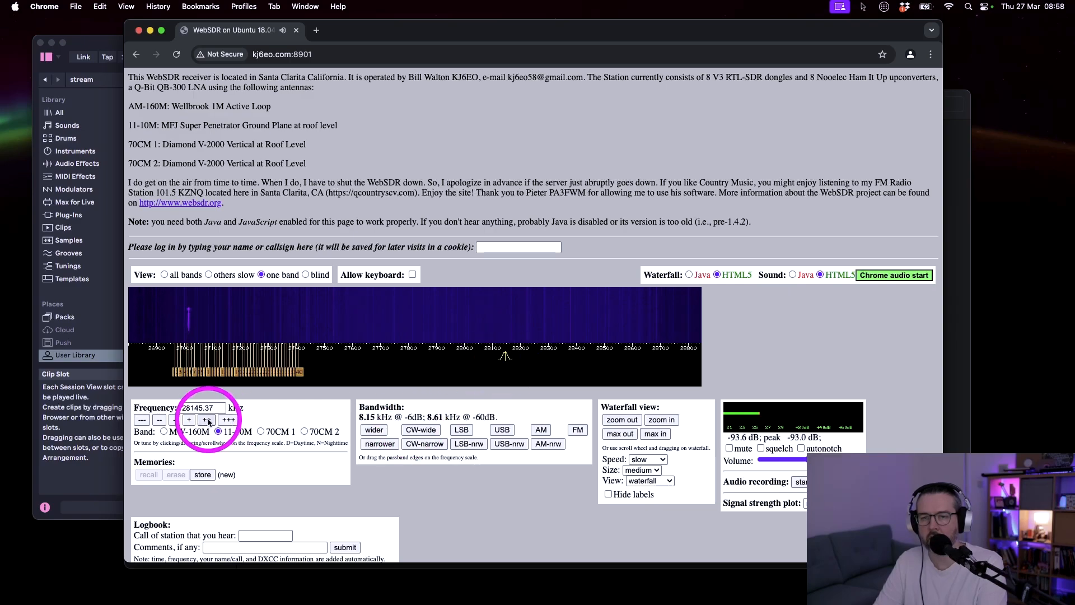
# Switch the receiver to the 70CM 1 band and sweep through its frequencies to listen for noise
pyautogui.click(261, 432)
pyautogui.moveTo(408, 360); pyautogui.dragTo(385, 363)
pyautogui.moveTo(308, 364); pyautogui.dragTo(263, 359)
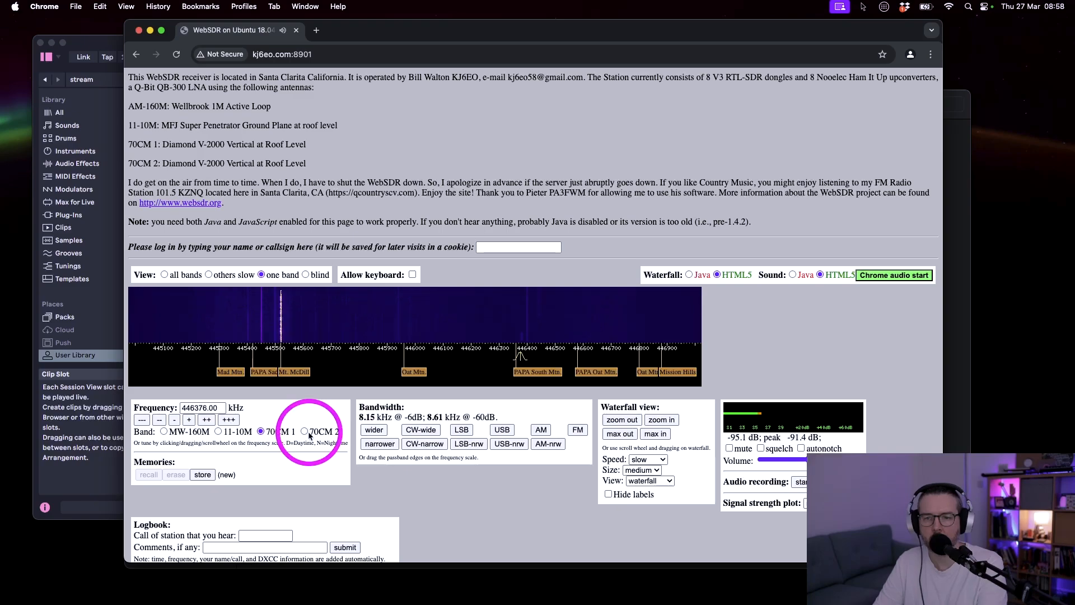
# Switch the receiver to the 70CM 2 band in LSB mode and sweep the tuning across it
pyautogui.click(304, 431)
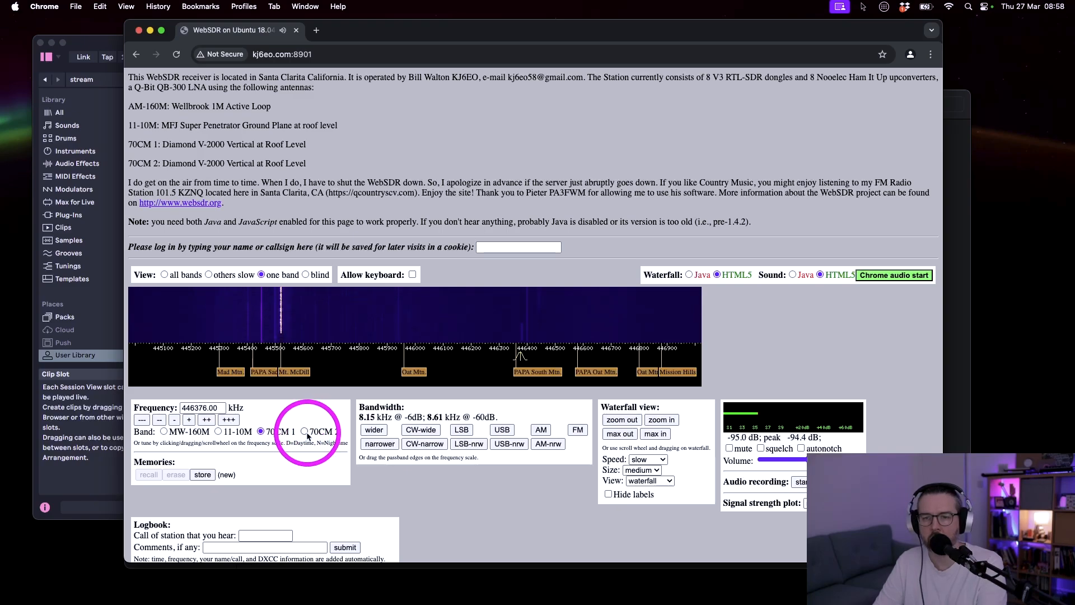
pyautogui.click(461, 429)
pyautogui.moveTo(416, 359); pyautogui.dragTo(552, 358)
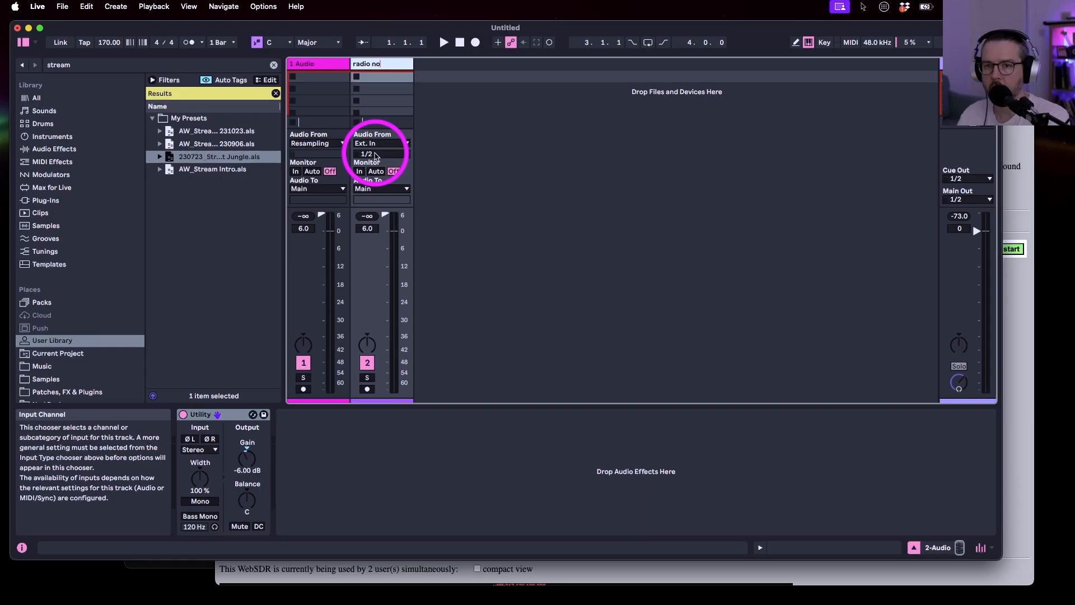
# Name the second audio track "radio noise", enlarge the Live window and arm the track for recording
pyautogui.write('ise')
pyautogui.press('Return')
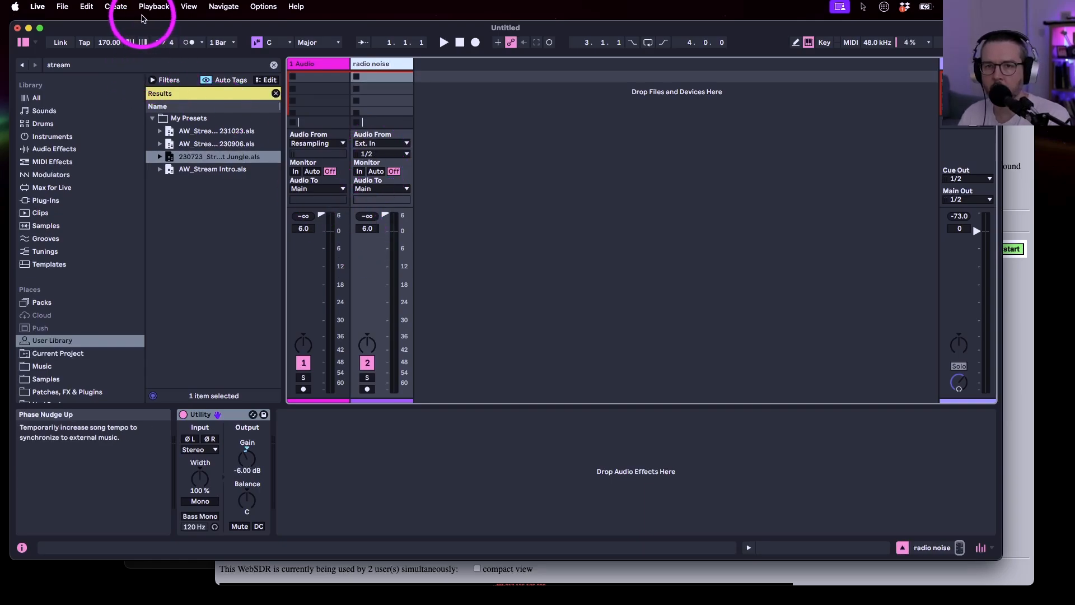
pyautogui.moveTo(142, 28); pyautogui.dragTo(137, 25)
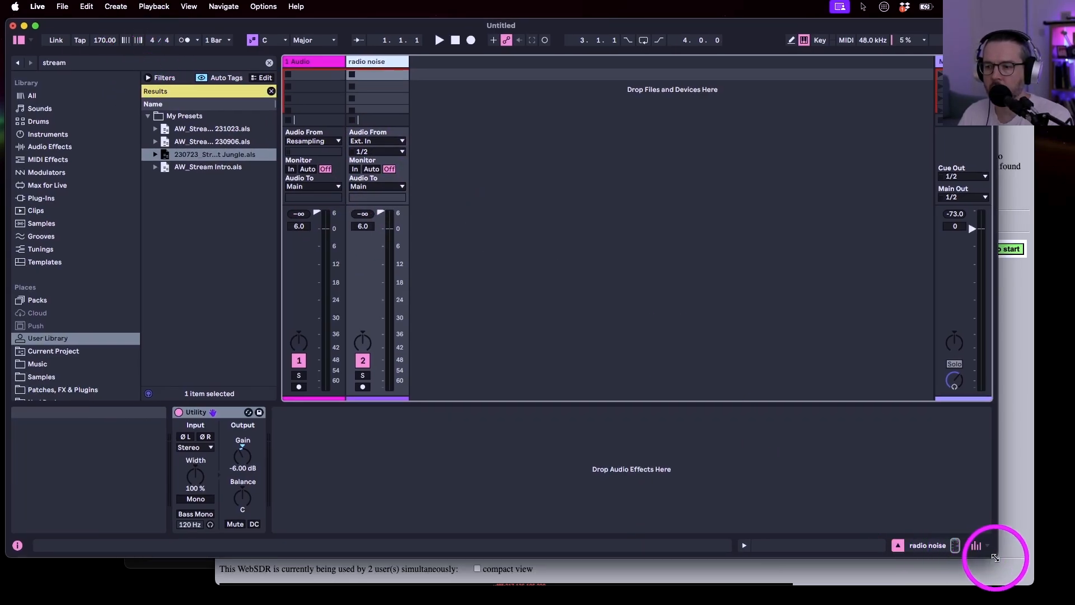
pyautogui.moveTo(995, 557); pyautogui.dragTo(1029, 598)
pyautogui.click(362, 428)
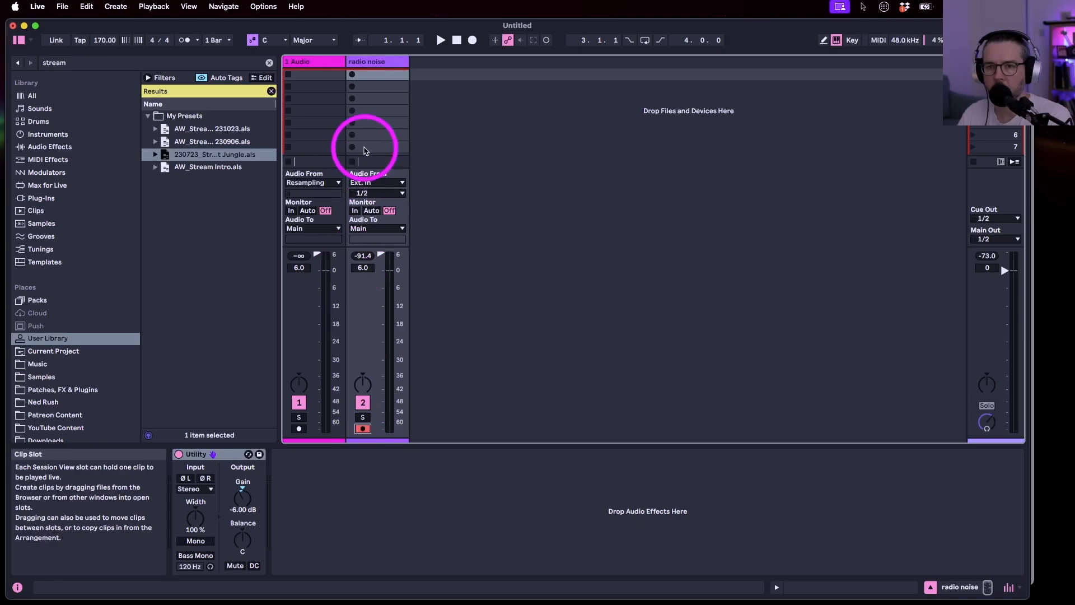
# Show the Arrangement View with the browser hidden and start recording the radio noise track
pyautogui.press('Tab')
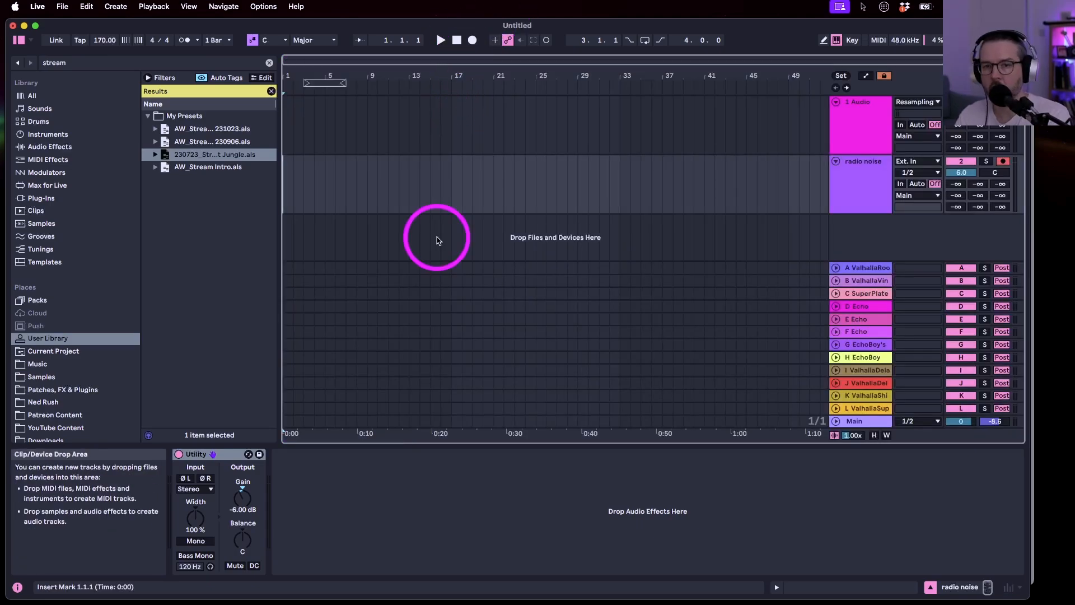
pyautogui.click(18, 40)
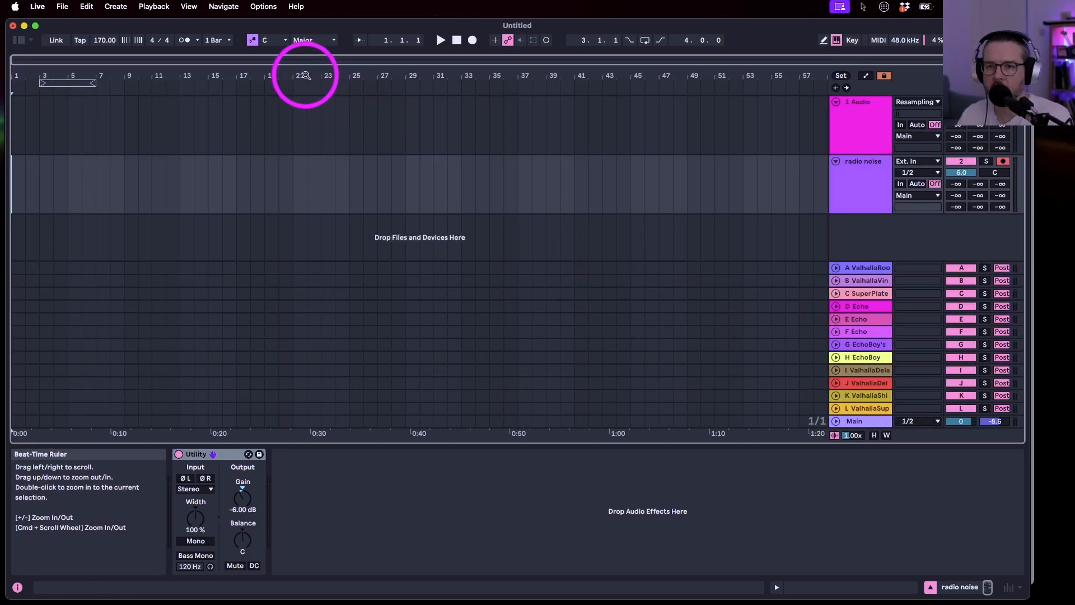
pyautogui.moveTo(306, 75); pyautogui.dragTo(305, 75)
pyautogui.moveTo(443, 28); pyautogui.dragTo(448, 33)
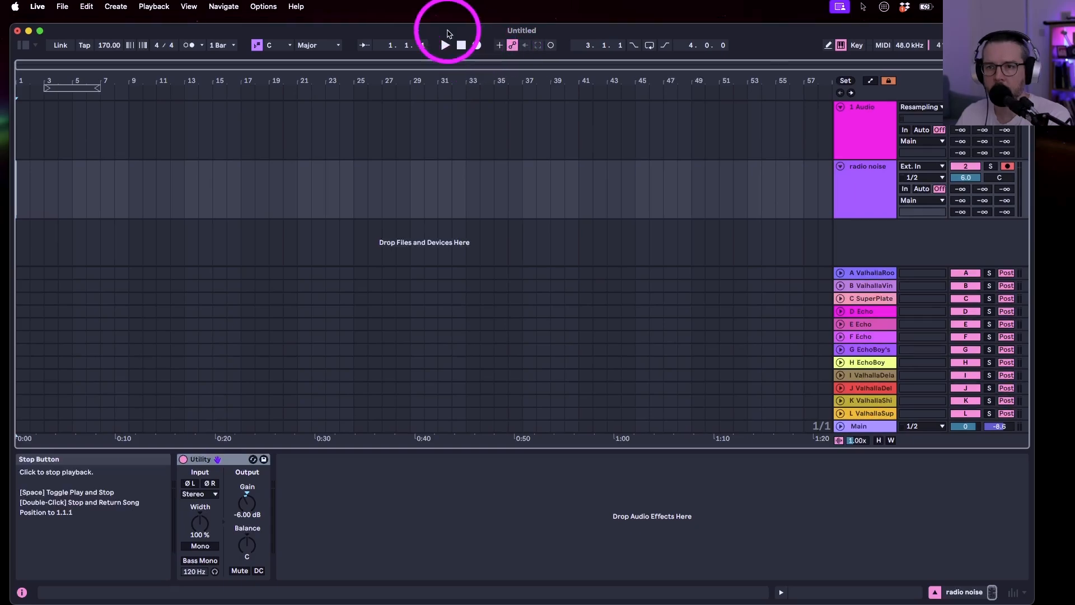
pyautogui.click(477, 45)
pyautogui.press('Tab')
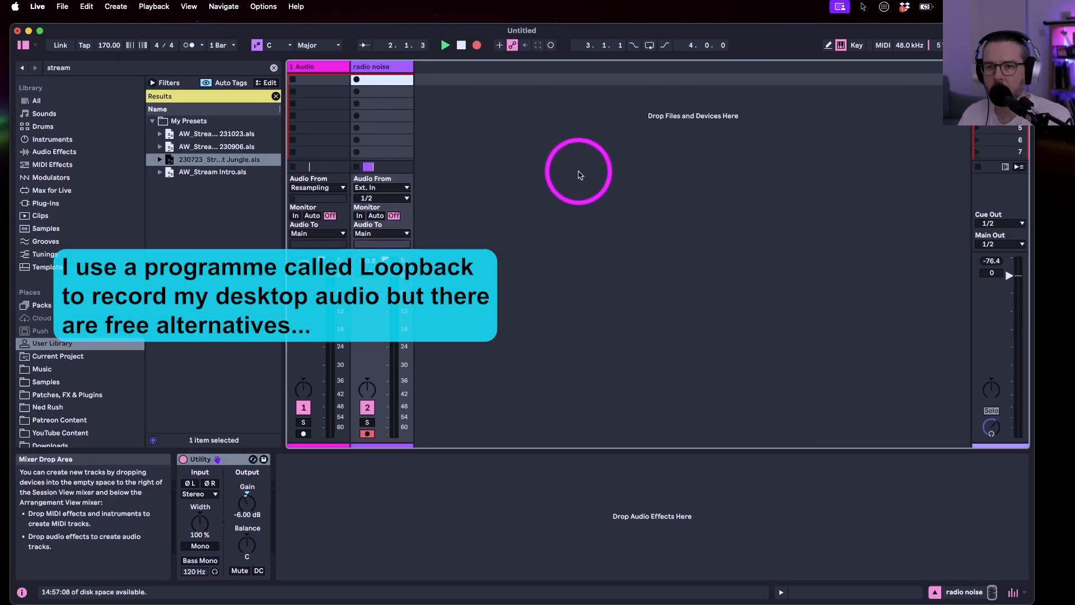
pyautogui.press('Tab')
# Switch to the WebSDR page in Chrome and unmute its audio
pyautogui.hotkey('ctrl', 'Up')
pyautogui.click(801, 251)
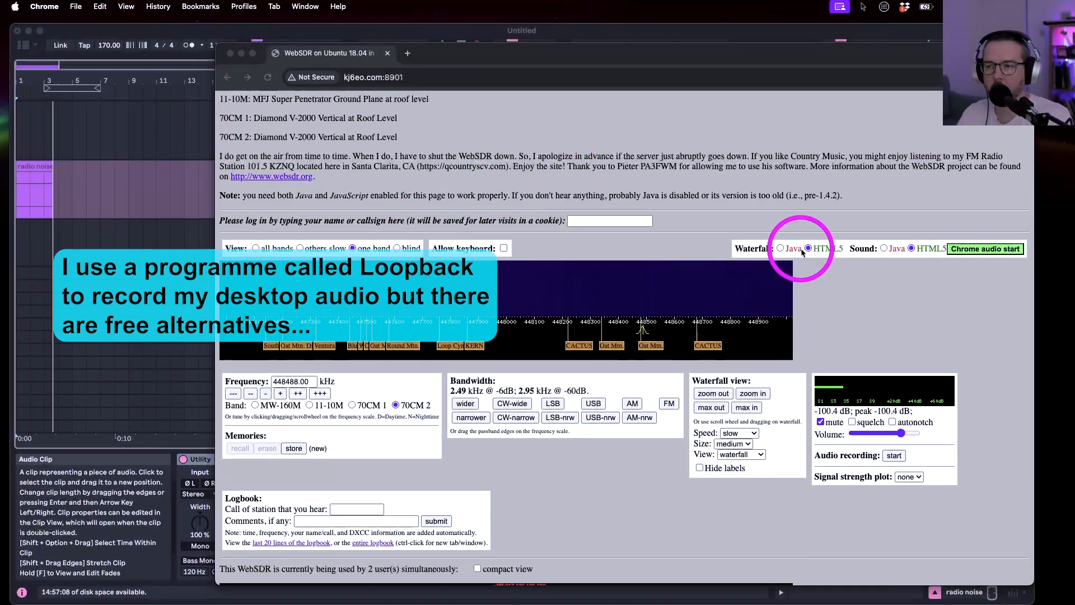
pyautogui.click(820, 422)
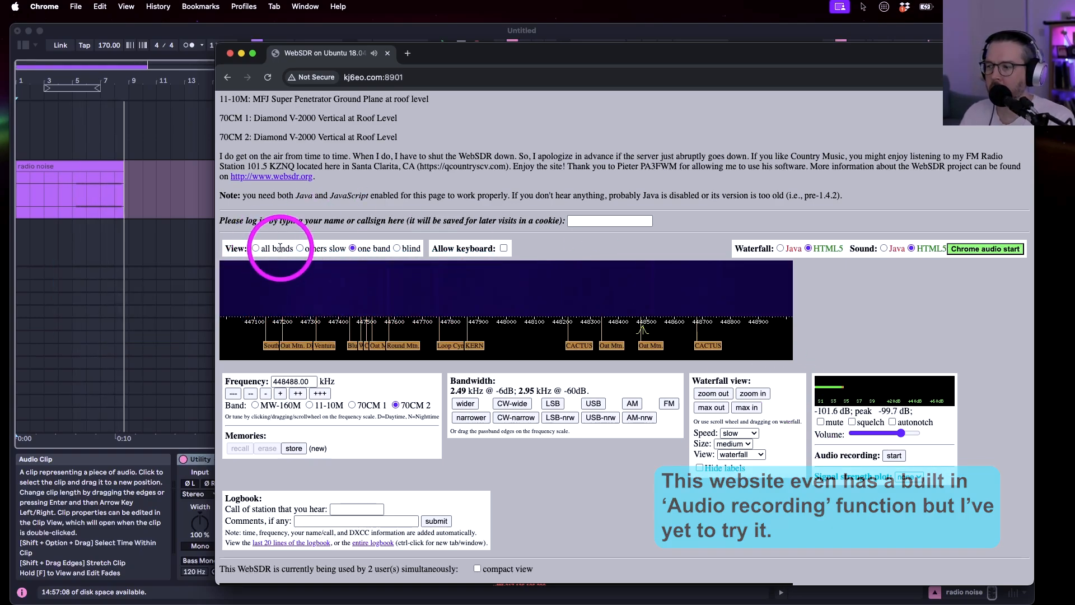
# Sweep the 70CM 2 tuning back and forth between about 447520 and 448517 kHz while recording
pyautogui.click(644, 335)
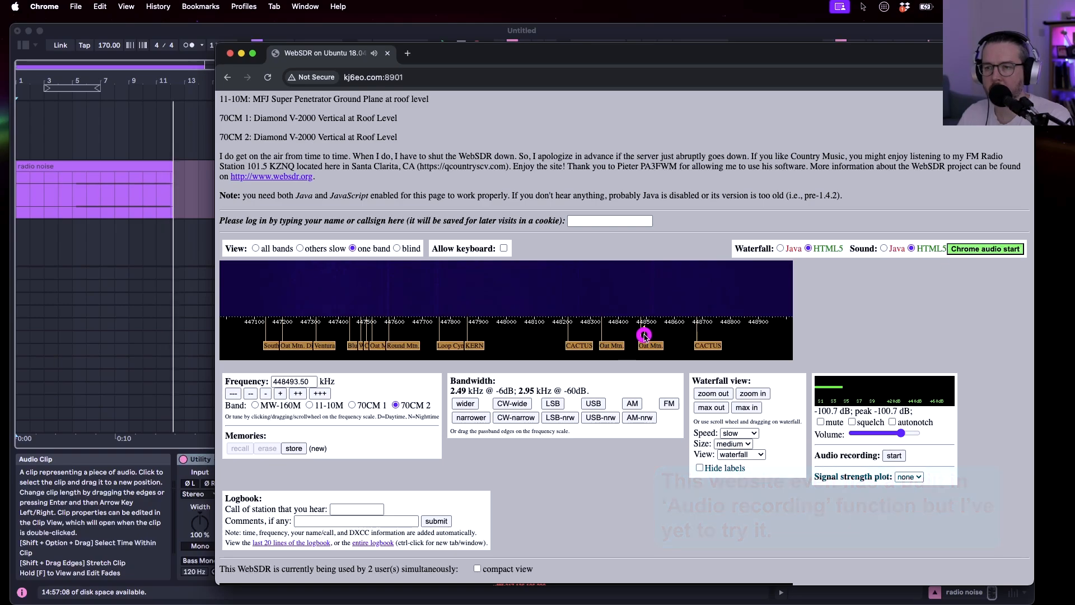
pyautogui.moveTo(643, 335); pyautogui.dragTo(657, 334)
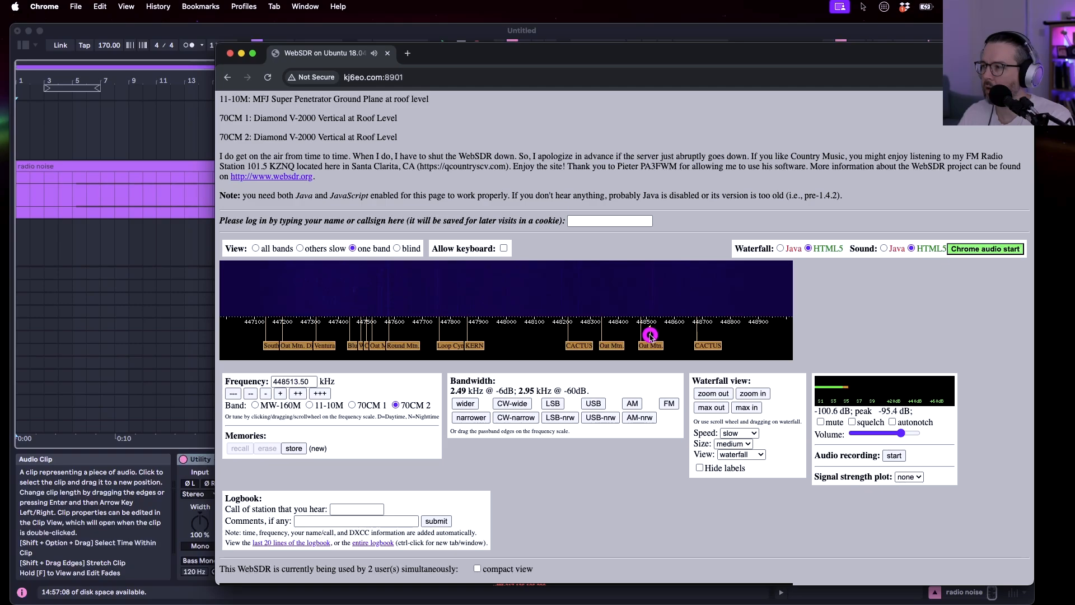
pyautogui.moveTo(653, 335)
pyautogui.mouseDown()
pyautogui.moveTo(534, 321)
pyautogui.moveTo(579, 344)
pyautogui.moveTo(526, 346)
pyautogui.mouseUp()
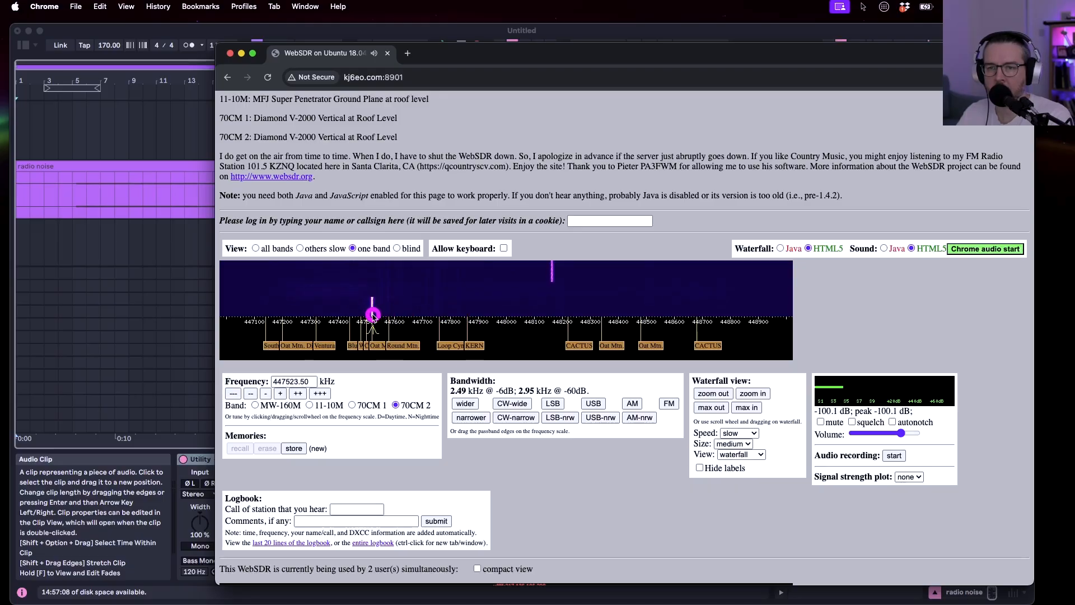
pyautogui.moveTo(371, 315); pyautogui.dragTo(408, 327)
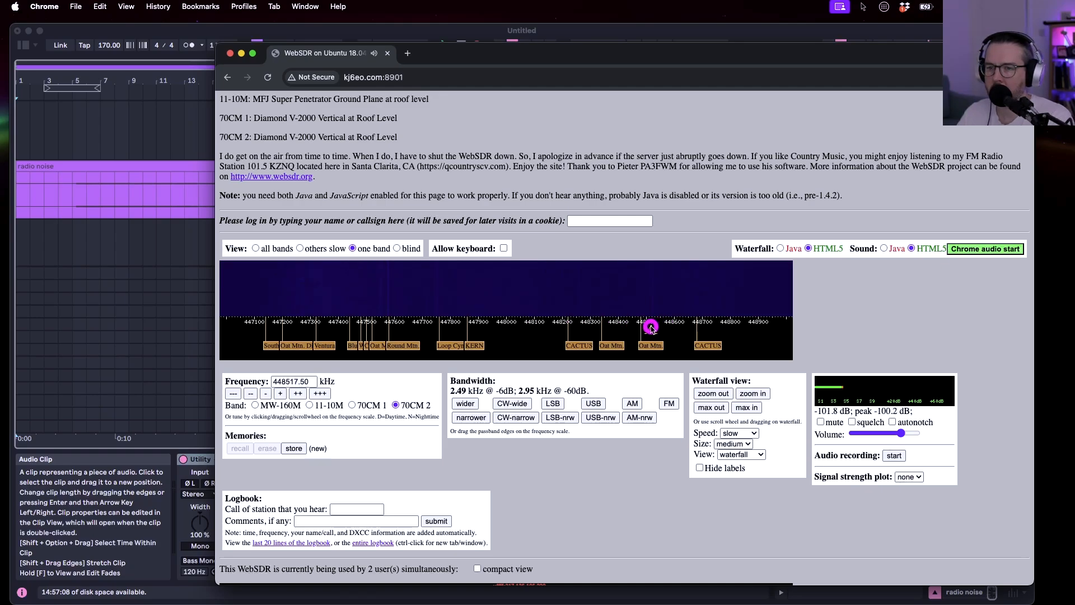
pyautogui.moveTo(620, 325)
pyautogui.mouseDown()
pyautogui.moveTo(385, 325)
pyautogui.moveTo(398, 326)
pyautogui.mouseUp()
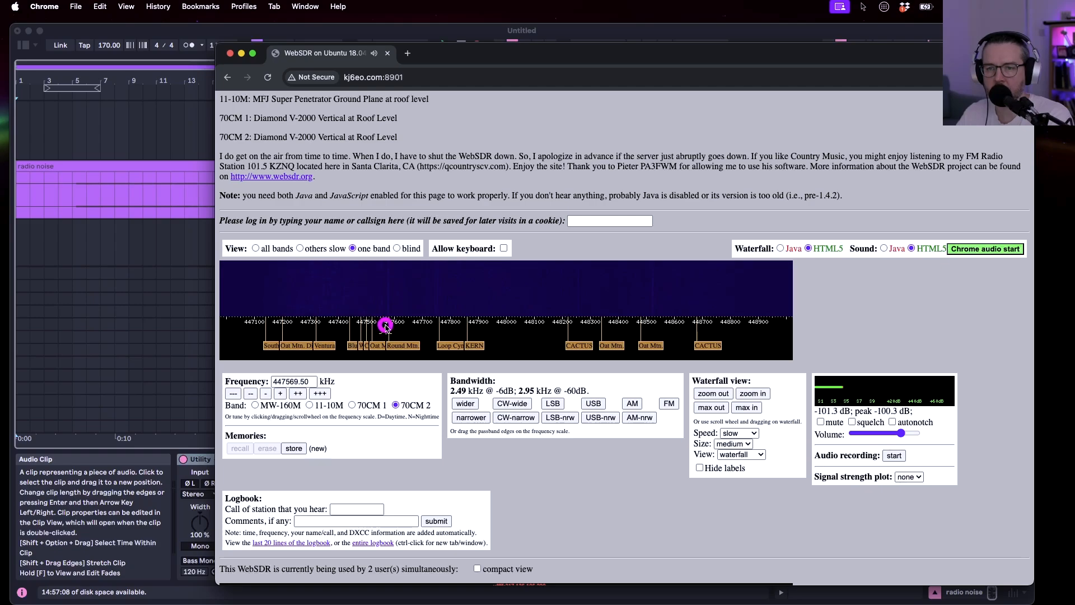
# Apply the CW-wide filter, vary the passband width and sweep the tuning to about 447622 kHz
pyautogui.click(510, 403)
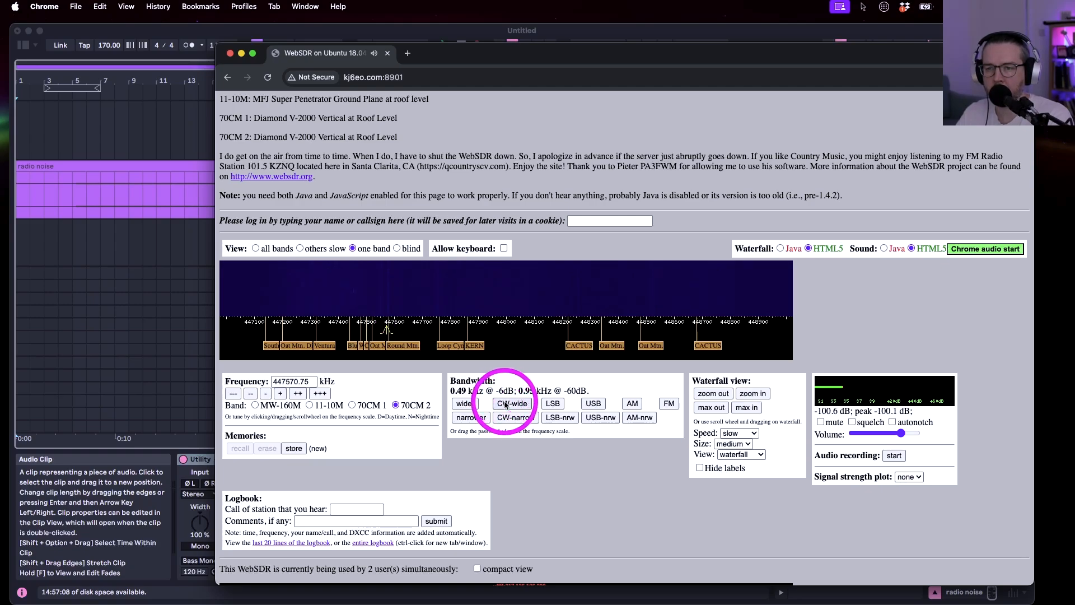
pyautogui.click(386, 329)
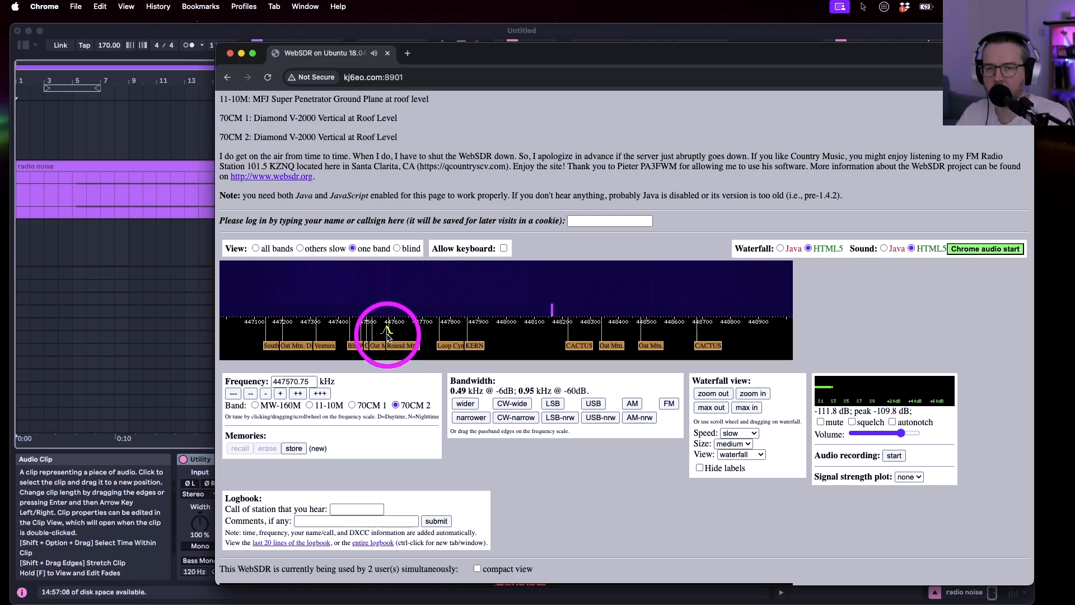
pyautogui.click(388, 333)
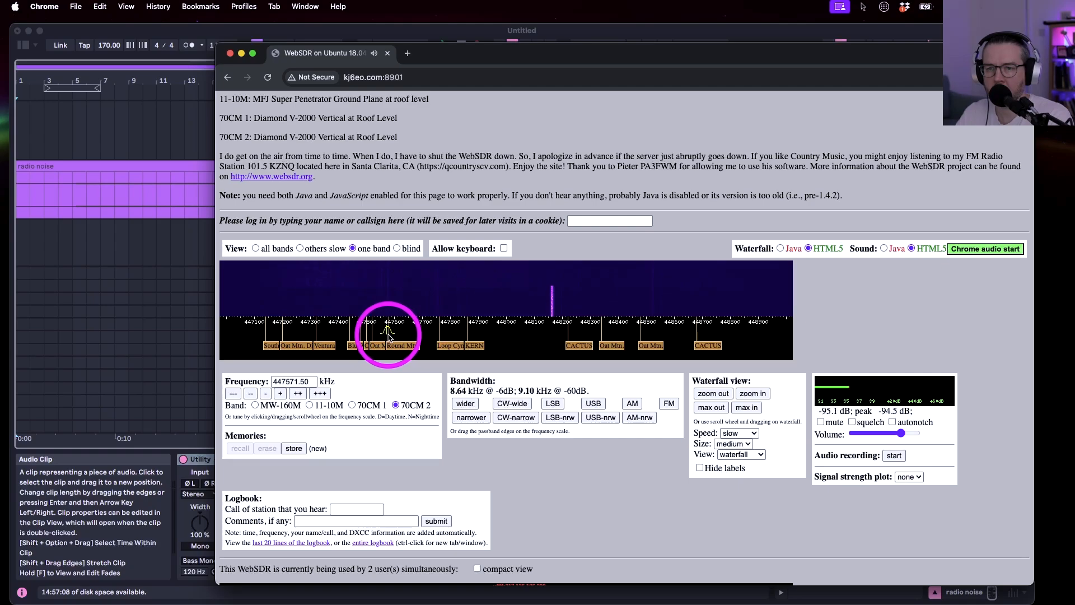
pyautogui.click(367, 329)
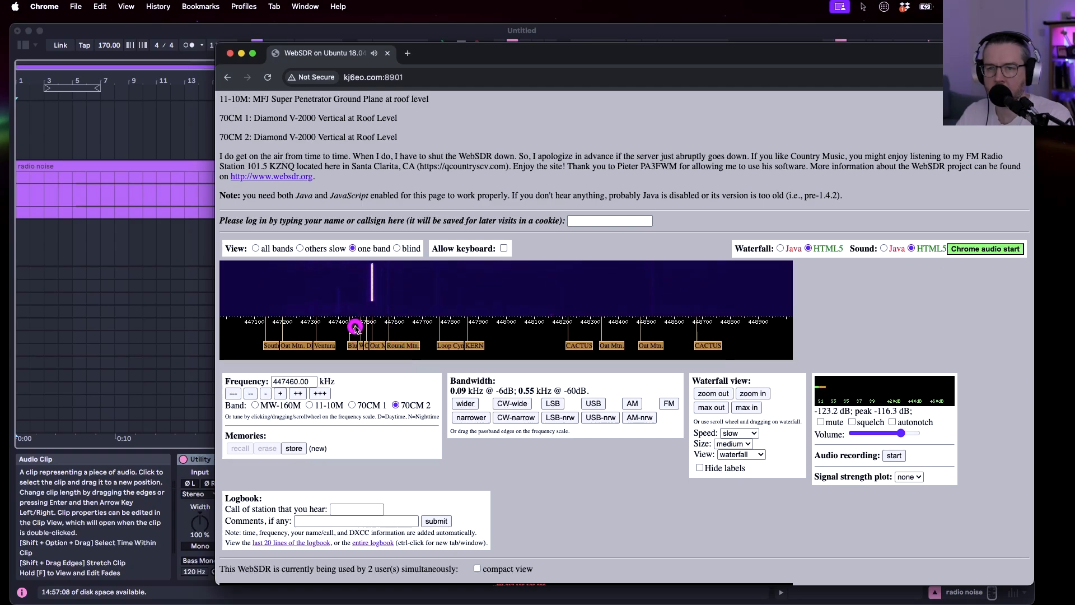
pyautogui.moveTo(342, 328); pyautogui.dragTo(321, 317)
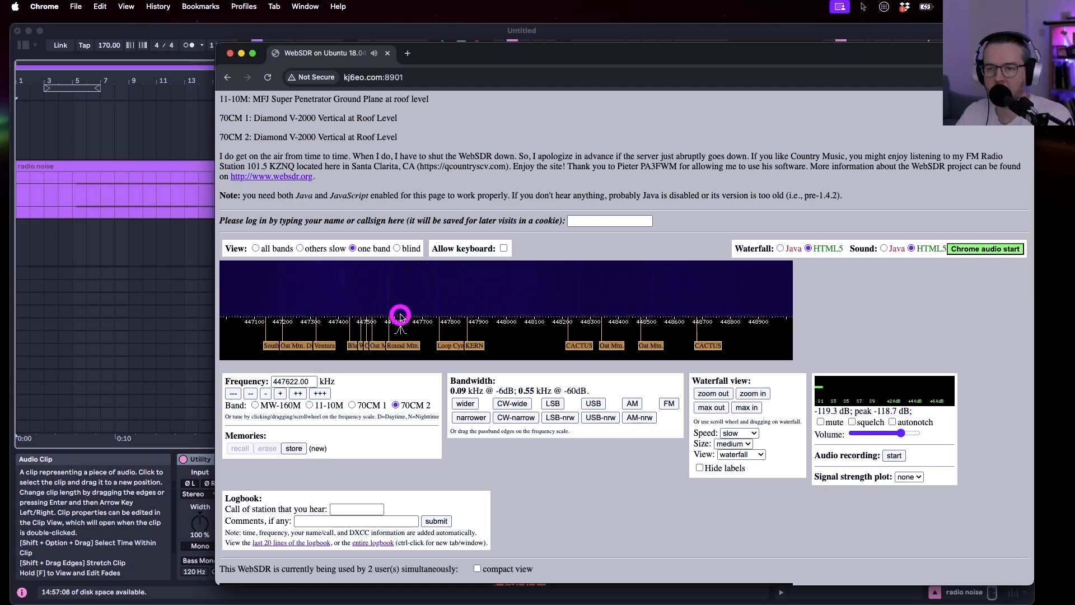
# Apply the LSB-nrw filter, sweep the tuning up past 448491 kHz and back to about 447566 kHz, and widen the bandwidth to about 16.09 kHz
pyautogui.click(560, 417)
pyautogui.click(388, 340)
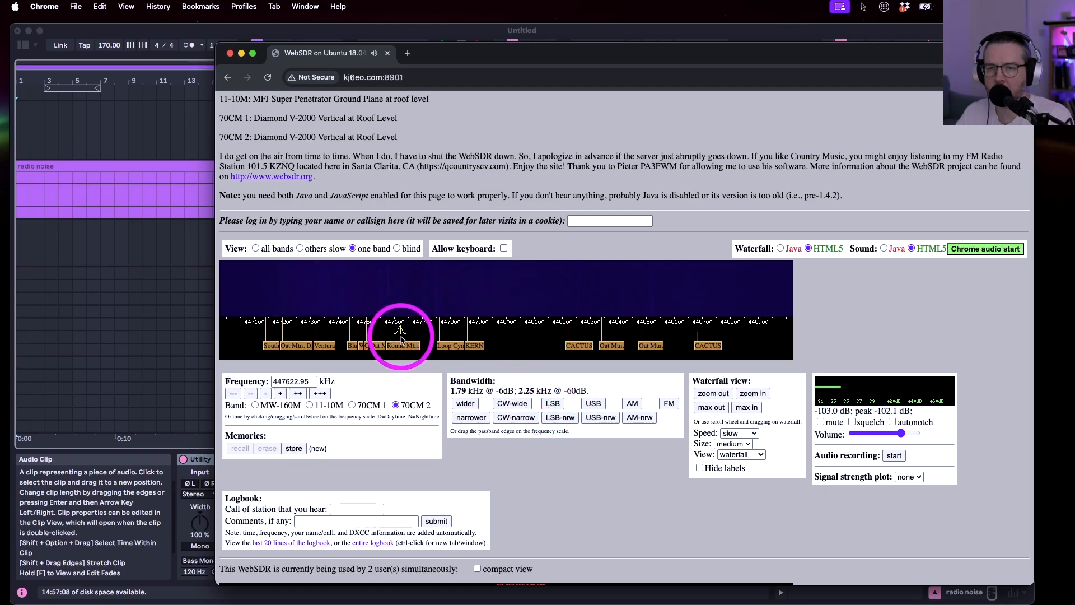
pyautogui.click(420, 339)
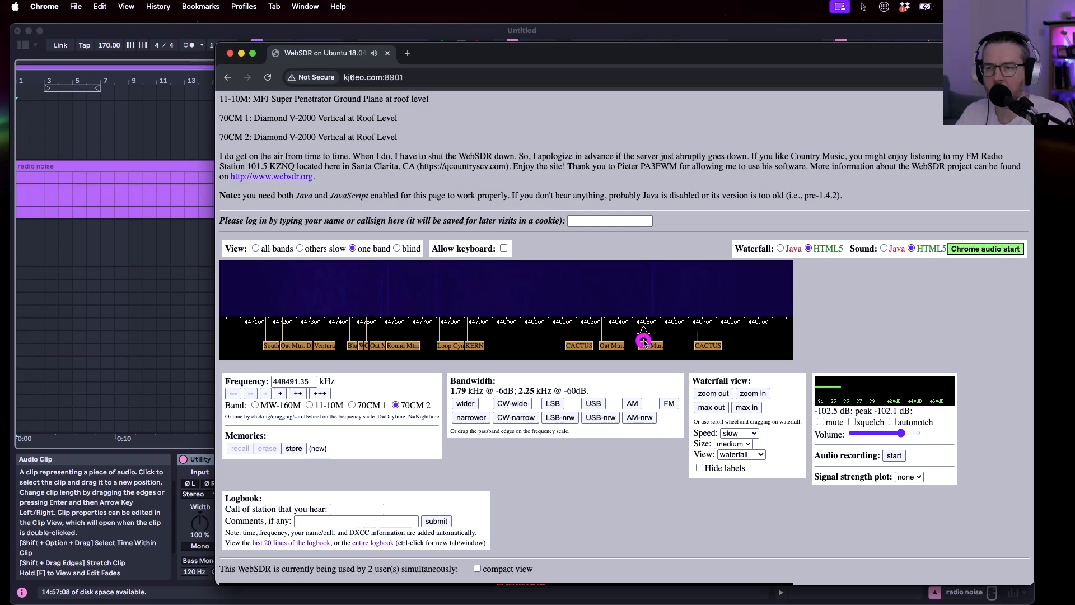
pyautogui.click(726, 335)
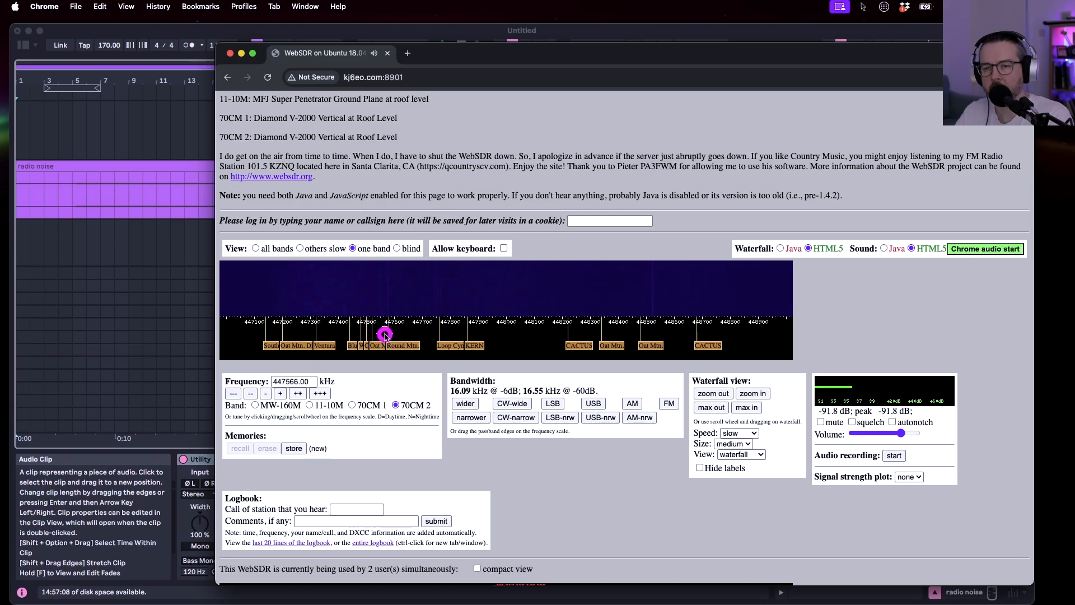
# Switch back to Ableton Live and stop recording the radio noise track
pyautogui.click(181, 205)
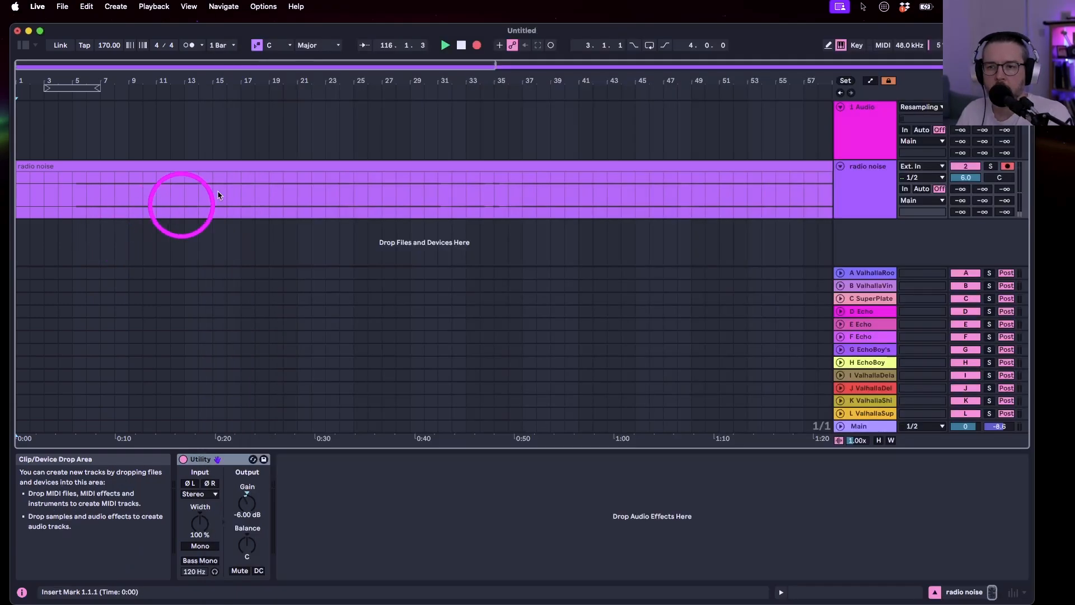
pyautogui.press('space')
pyautogui.doubleClick(316, 165)
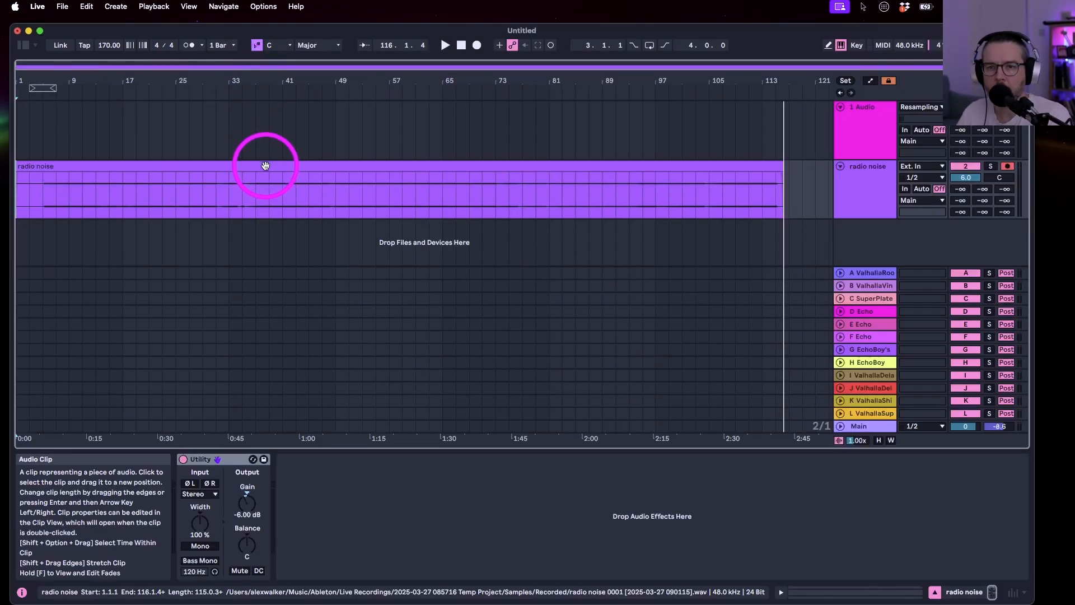
# Normalize the sample of the recorded radio noise clip and turn off its Warp setting
pyautogui.click(265, 166)
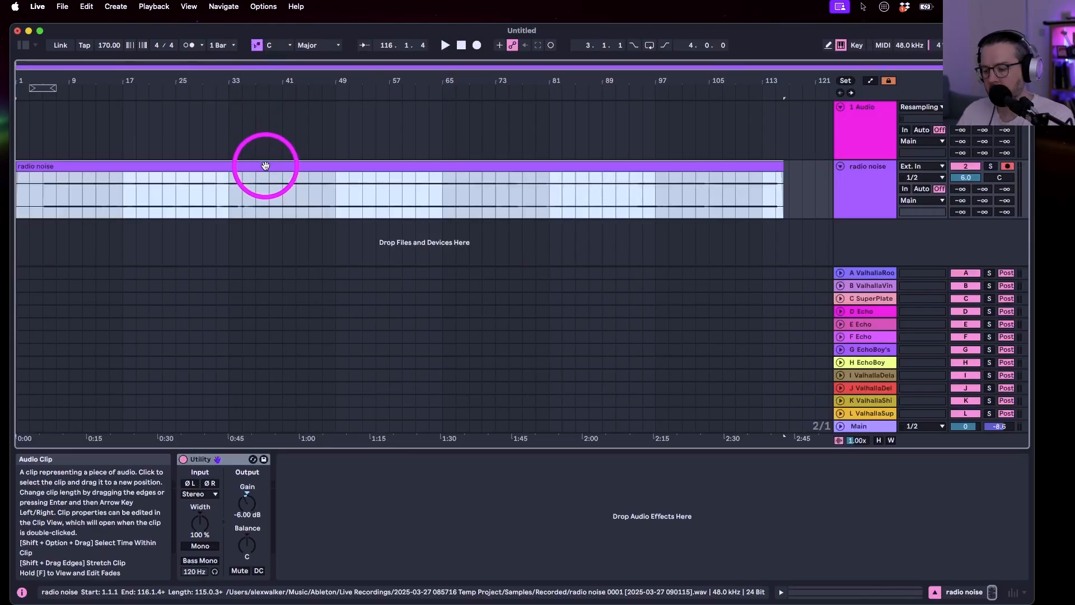
pyautogui.rightClick(265, 166)
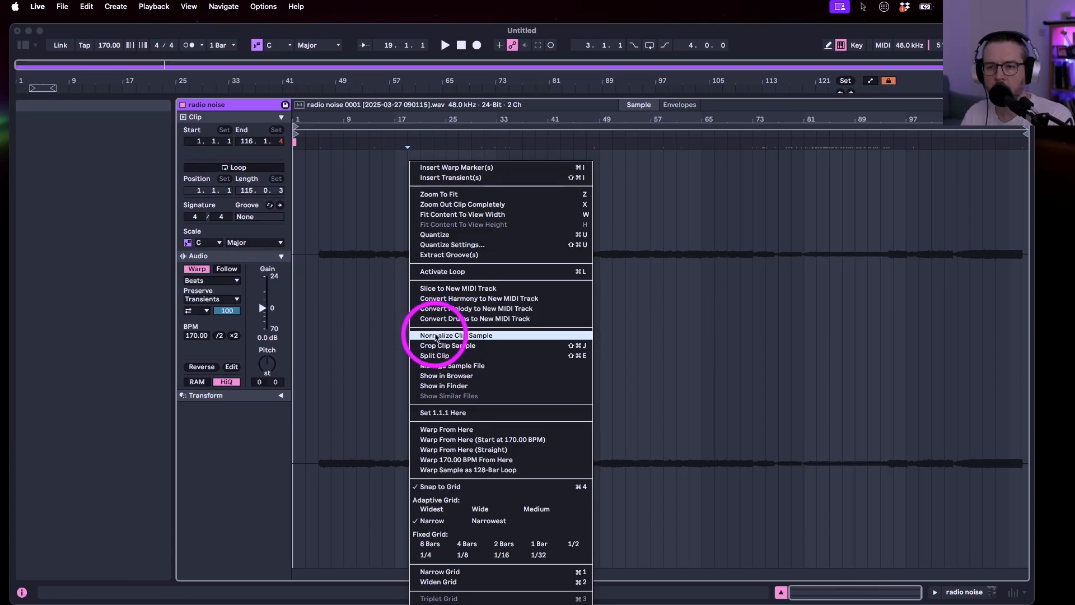
pyautogui.click(436, 336)
pyautogui.click(197, 269)
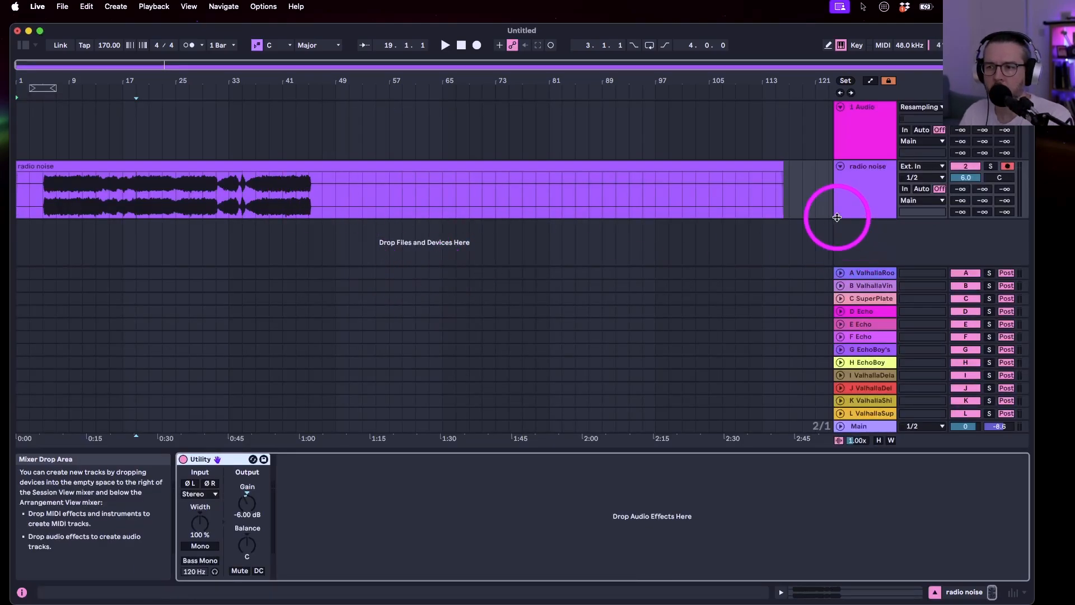
# Hide the return tracks and increase the height of the radio noise track
pyautogui.press('super+alt+r')
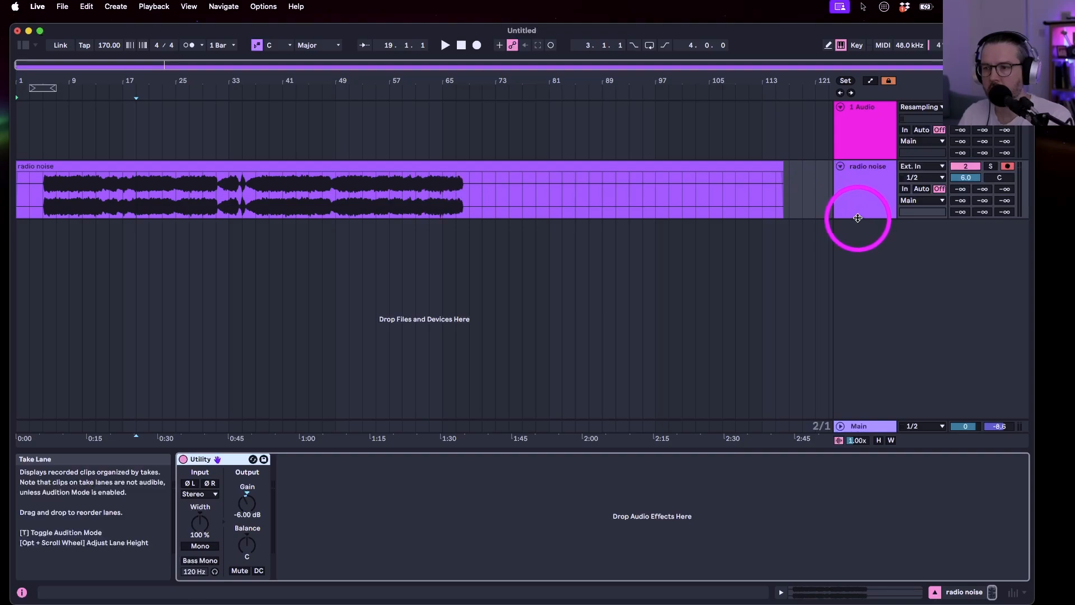
pyautogui.moveTo(858, 217); pyautogui.dragTo(856, 245)
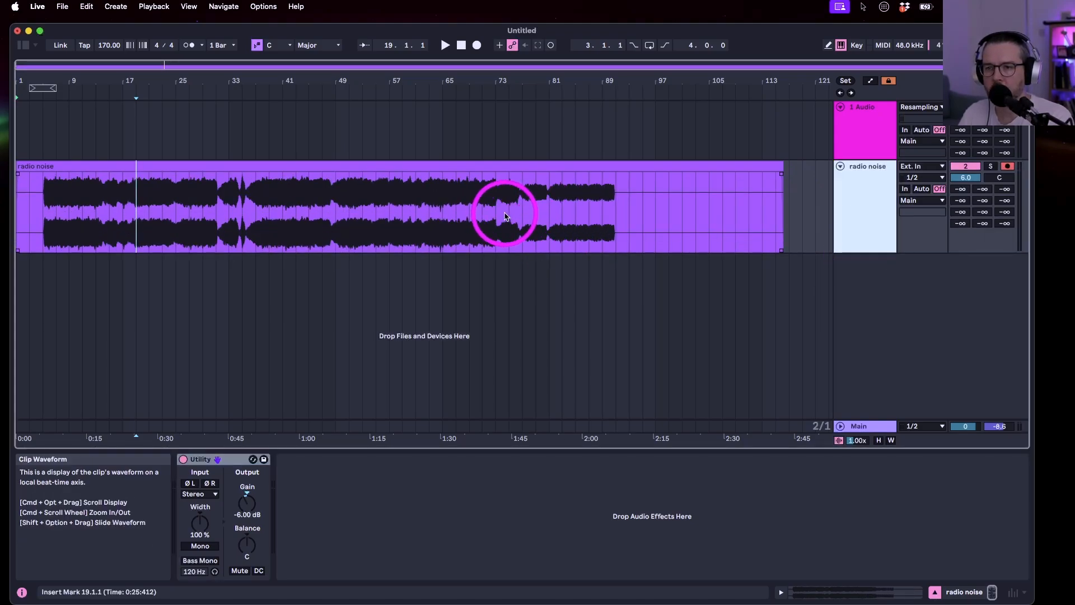
# Audition the normalized radio noise recording from about bar 95 towards its end, then stop playback
pyautogui.click(648, 90)
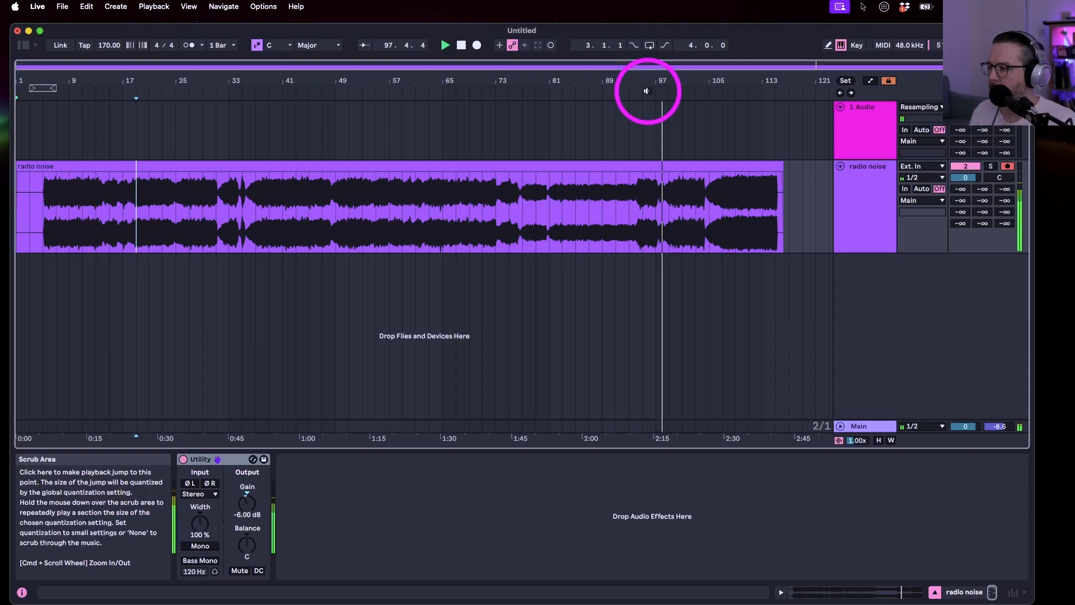
pyautogui.click(716, 211)
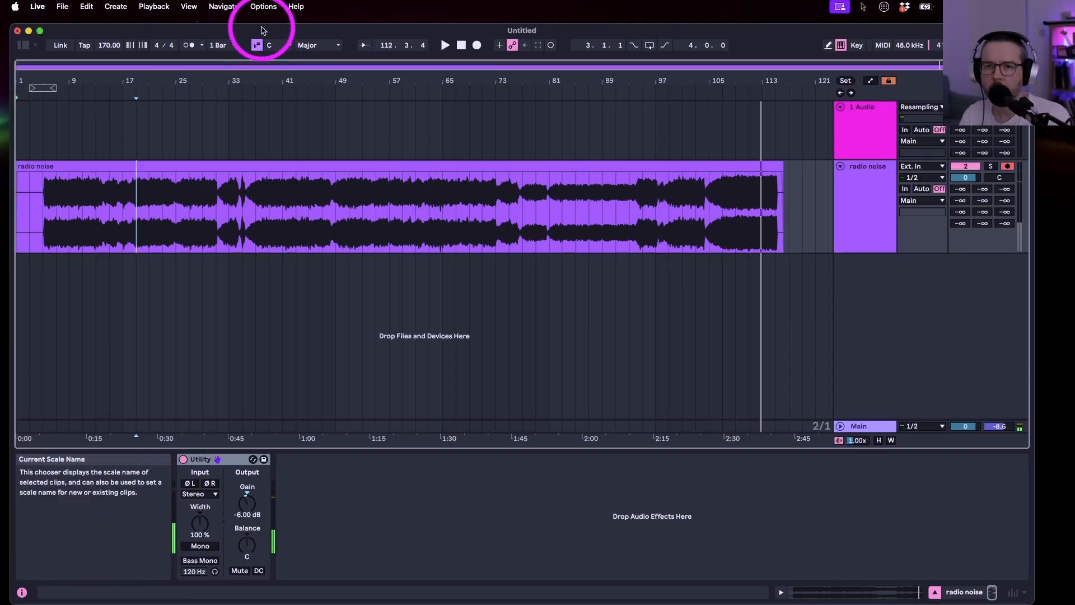
pyautogui.moveTo(259, 29)
pyautogui.mouseDown()
pyautogui.moveTo(269, 98)
pyautogui.moveTo(257, 19)
pyautogui.moveTo(271, 26)
pyautogui.mouseUp()
# Switch to Notes to review the list of sound ideas, then return to Ableton Live and reset the playhead to the start
pyautogui.press('super+Tab')
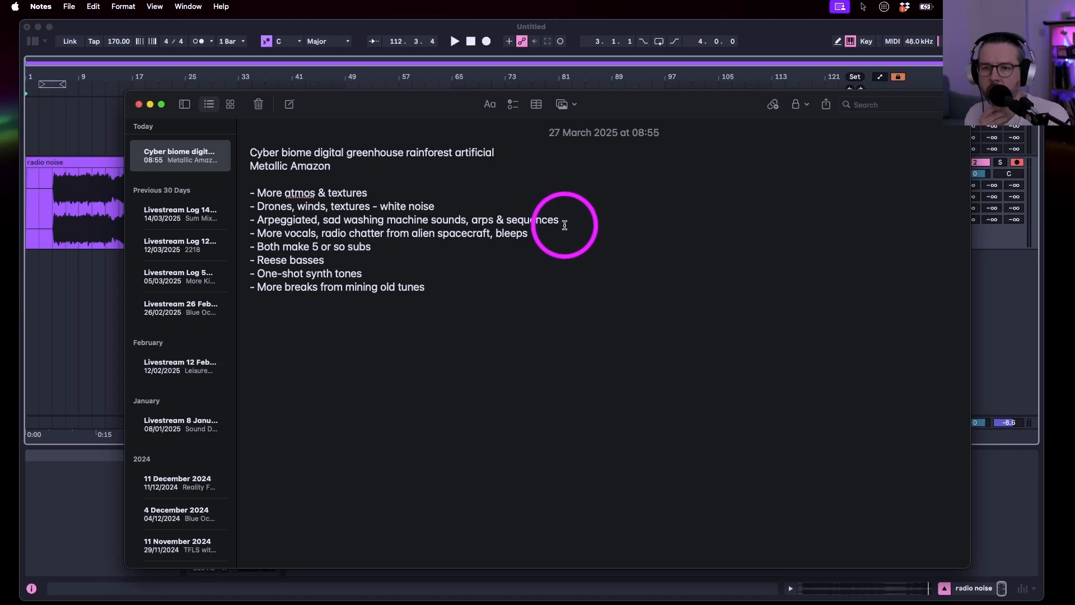
pyautogui.click(49, 209)
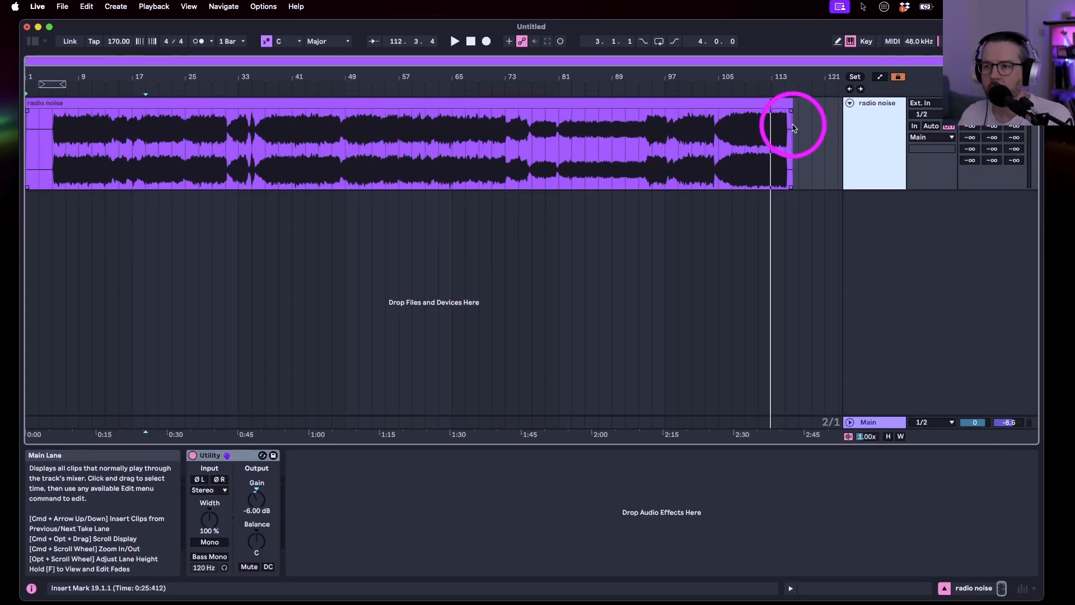
pyautogui.click(471, 42)
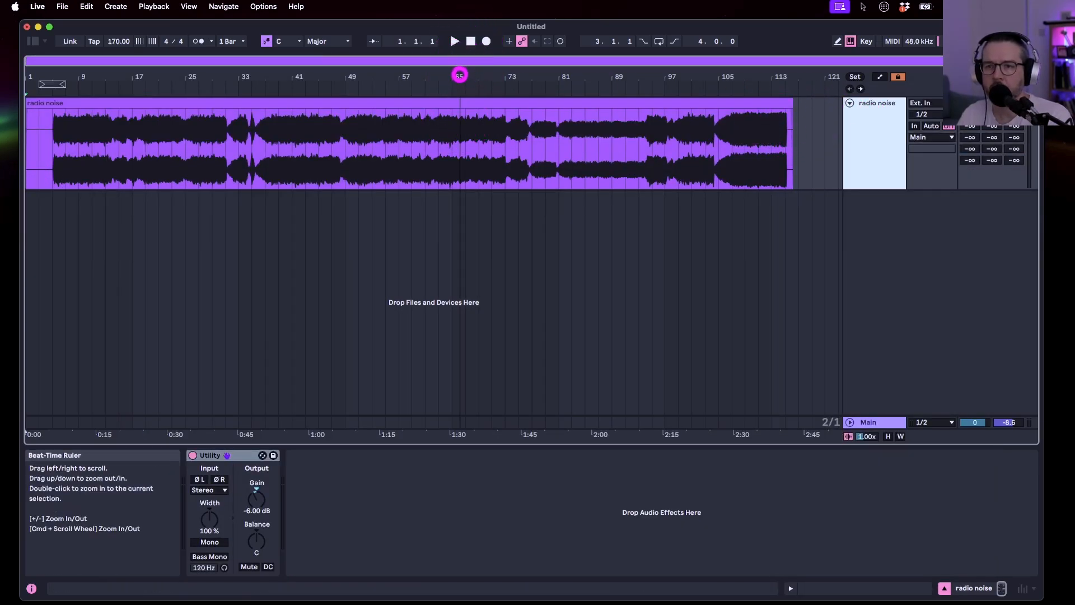
# Show the browser, load Serum 2 from the Xfer Records plug-ins onto a new track and open its plug-in window
pyautogui.click(30, 45)
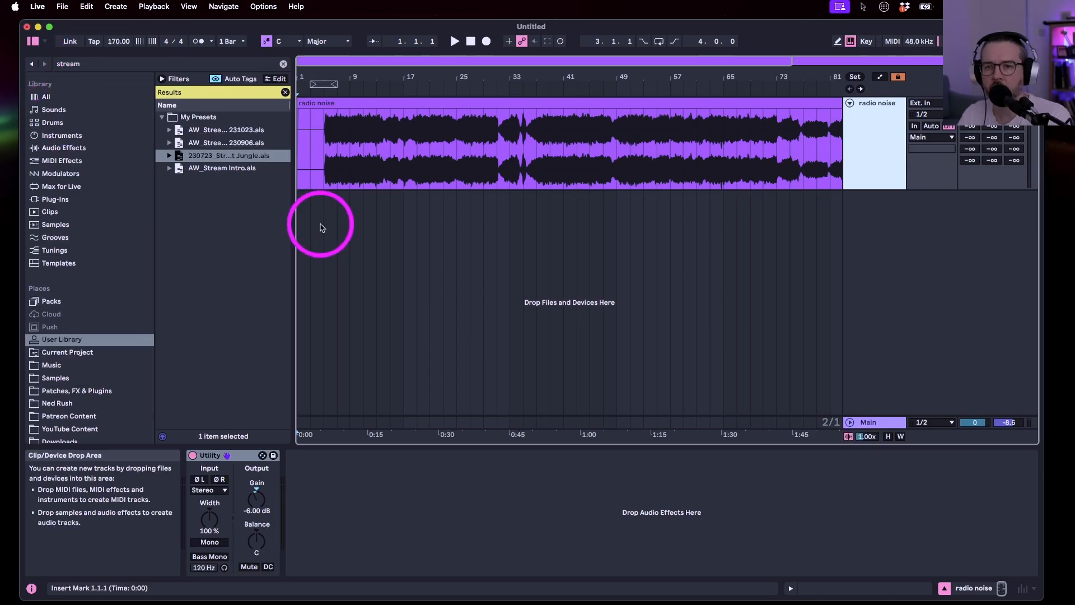
pyautogui.moveTo(380, 77); pyautogui.dragTo(353, 79)
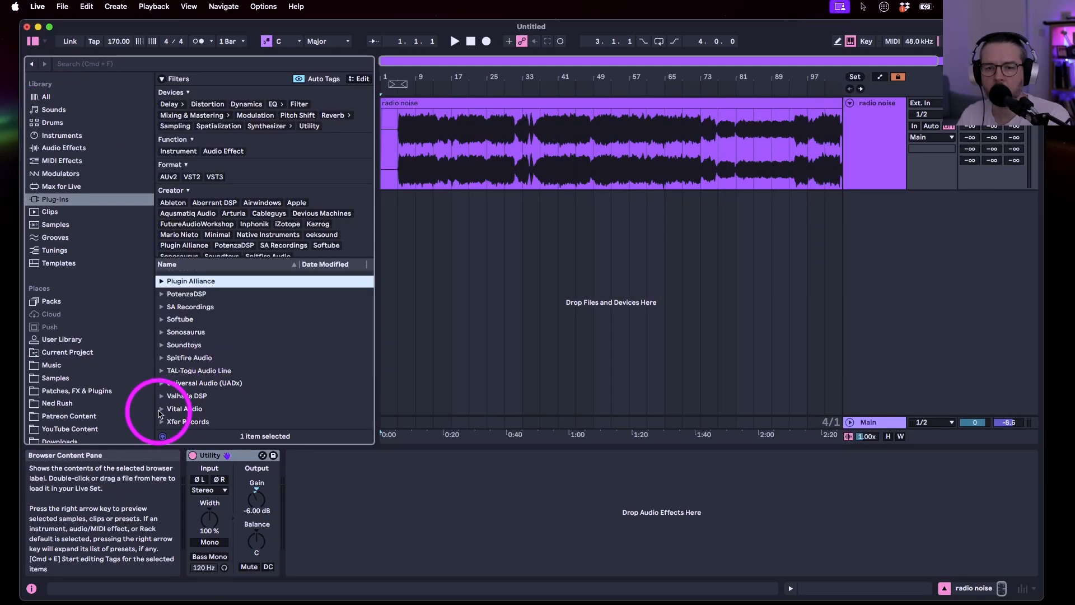
pyautogui.click(161, 422)
pyautogui.scroll(-5, 161, 426)
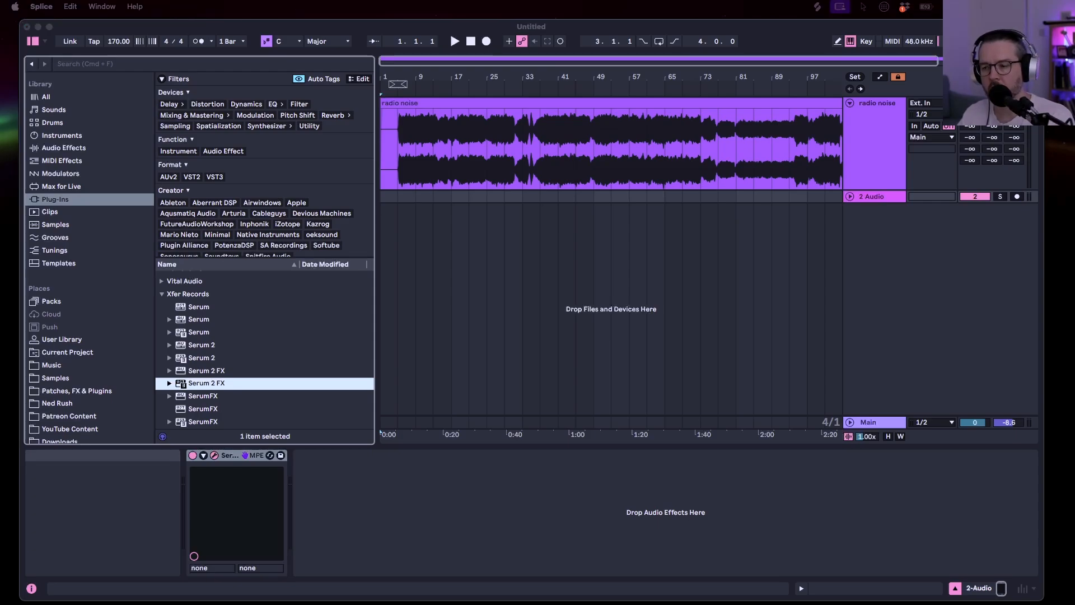
pyautogui.click(214, 455)
pyautogui.click(308, 424)
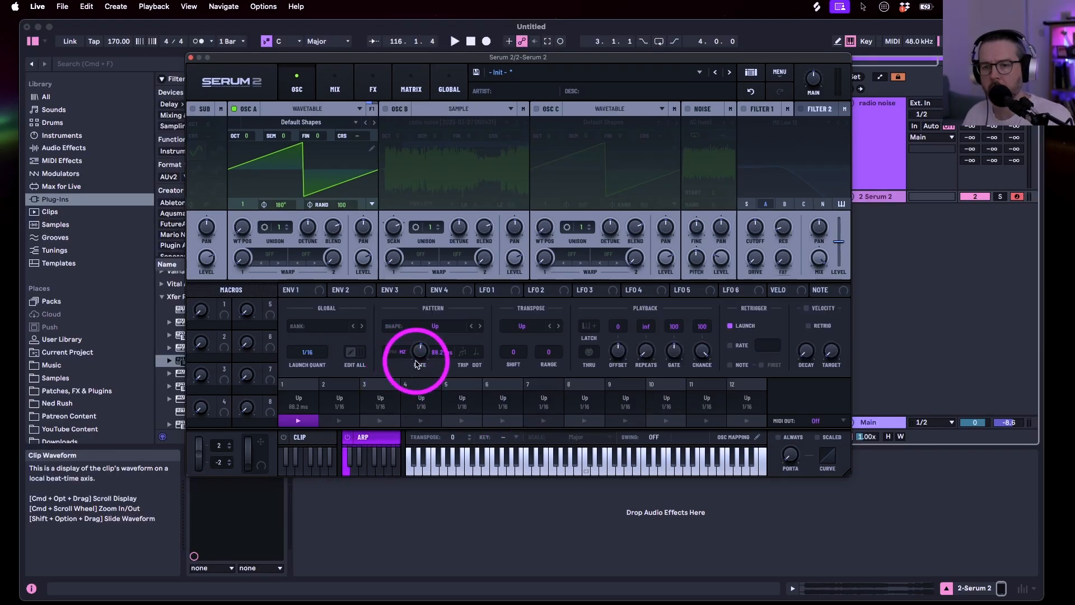
# Set the Serum 2 arpeggiator's rate to 179 ms, transpose shift to 12 and range to 1
pyautogui.click(418, 351)
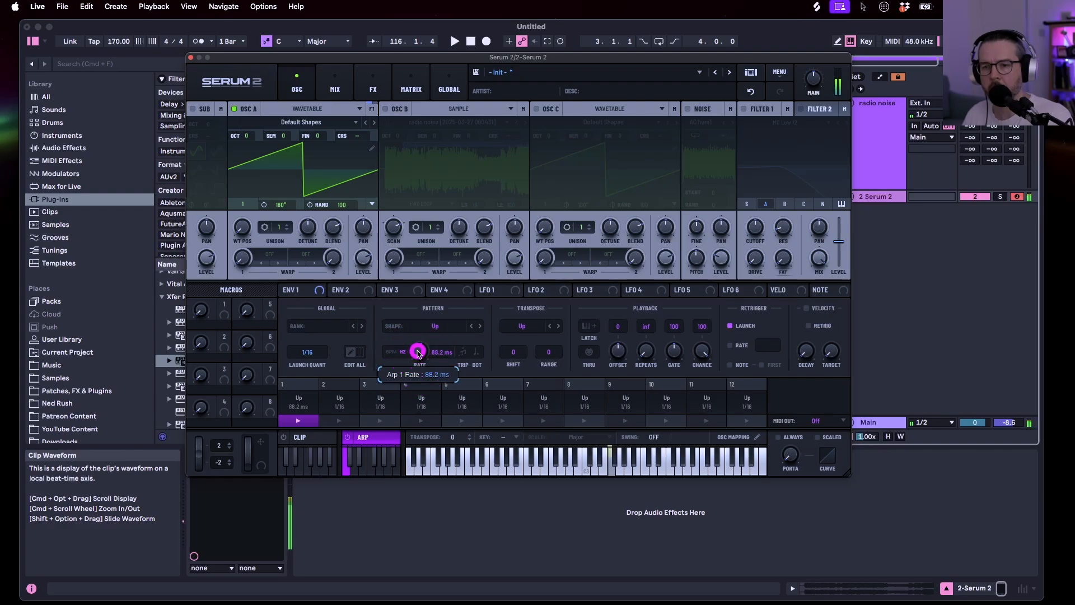
pyautogui.moveTo(509, 349); pyautogui.dragTo(499, 307)
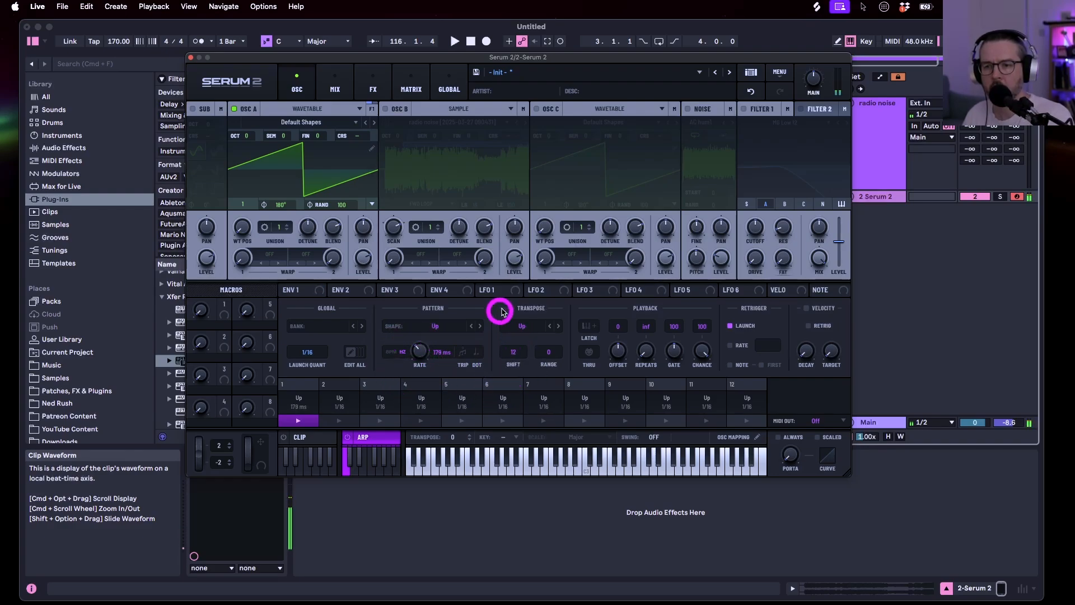
pyautogui.moveTo(548, 351); pyautogui.dragTo(547, 331)
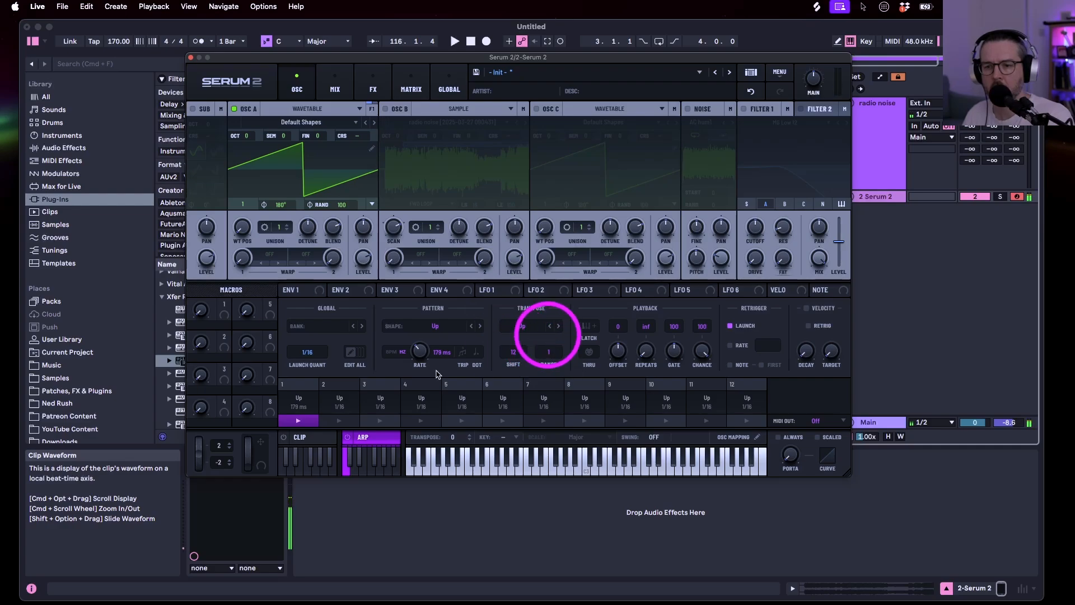
# Enable the arpeggiator and set its key and scale to F Minor
pyautogui.click(348, 437)
pyautogui.click(436, 444)
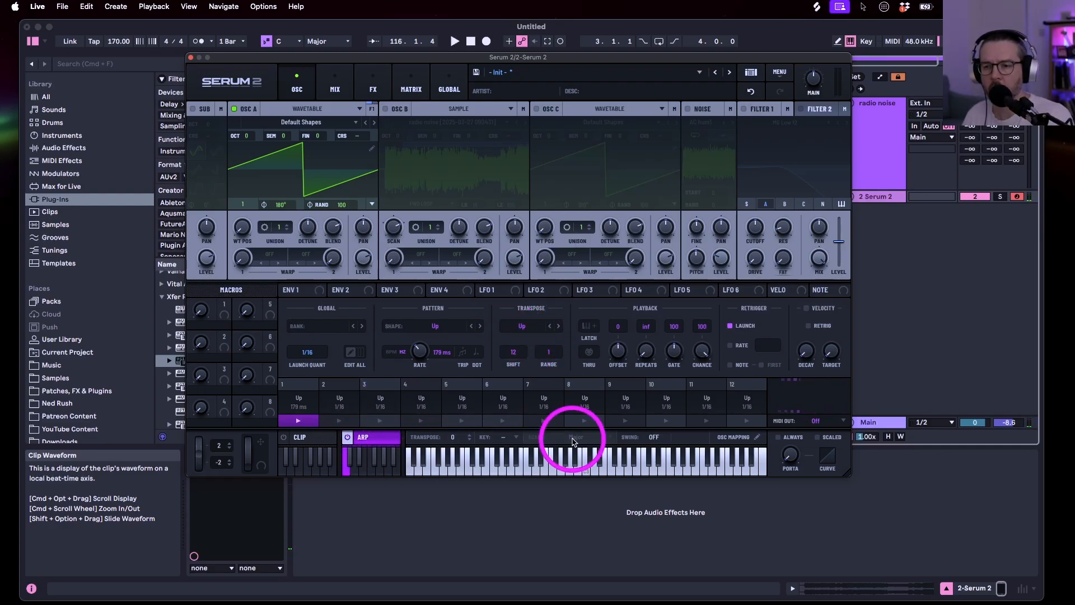
pyautogui.click(504, 437)
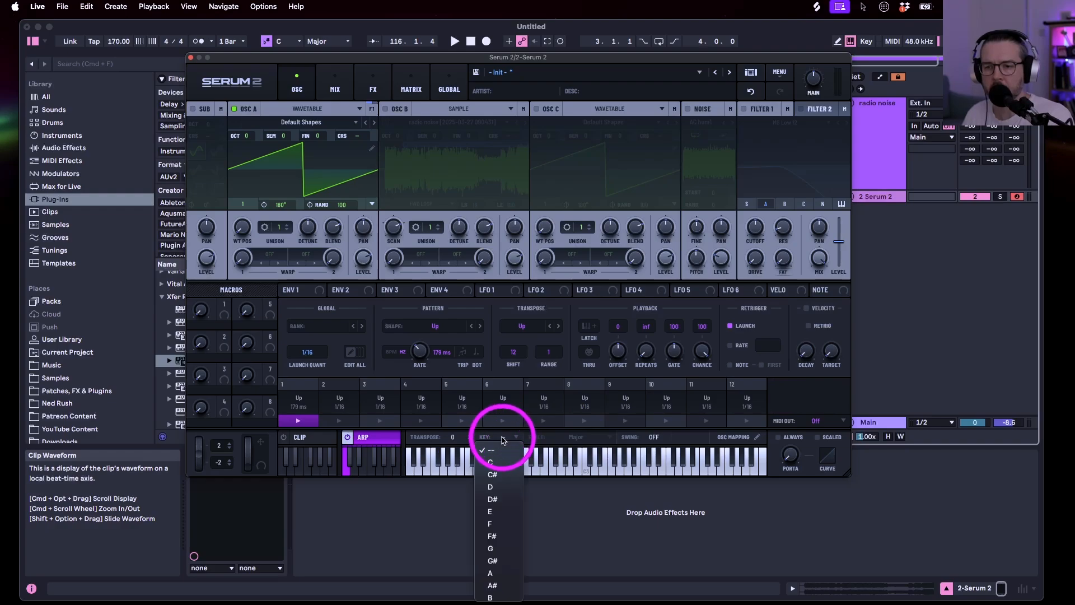
pyautogui.click(490, 524)
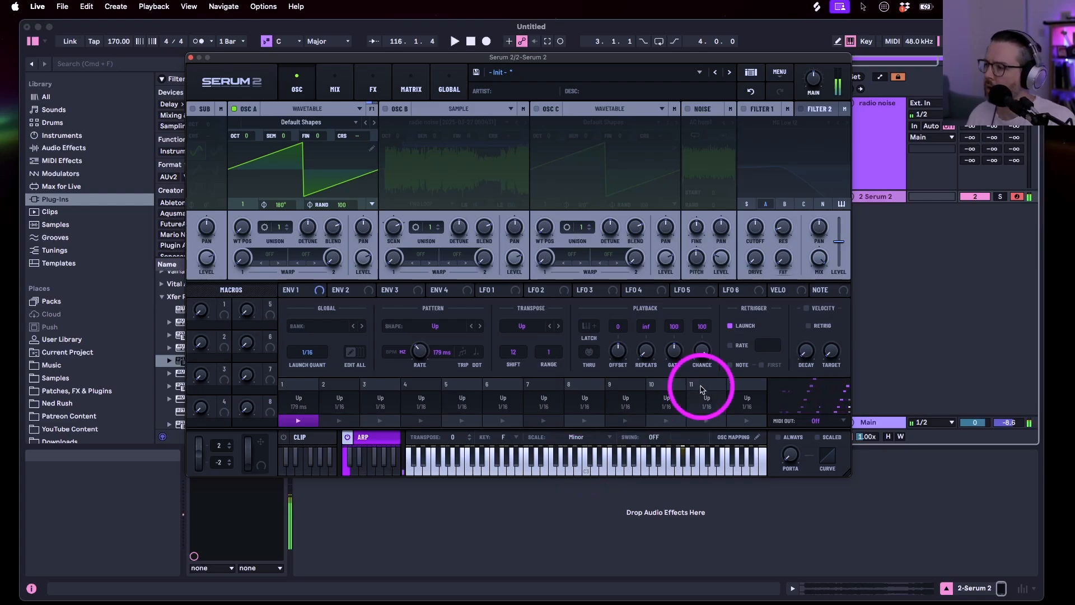
# Set the arpeggiator's repeats to 1 and its rate to 75.4 ms after trying 428 ms
pyautogui.moveTo(419, 351); pyautogui.dragTo(408, 364)
pyautogui.moveTo(645, 326); pyautogui.dragTo(637, 343)
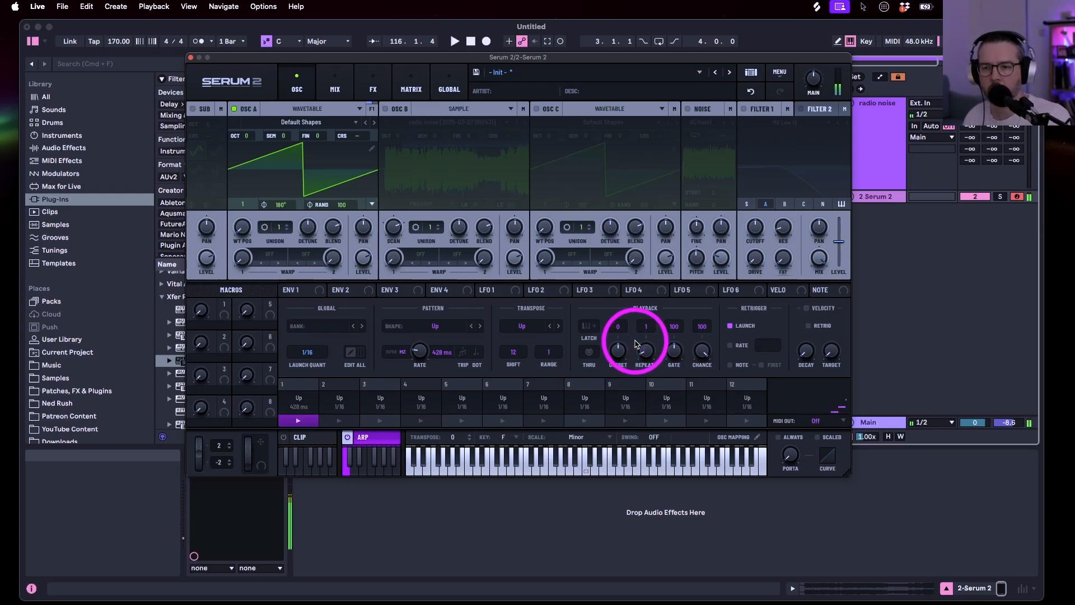
pyautogui.click(419, 353)
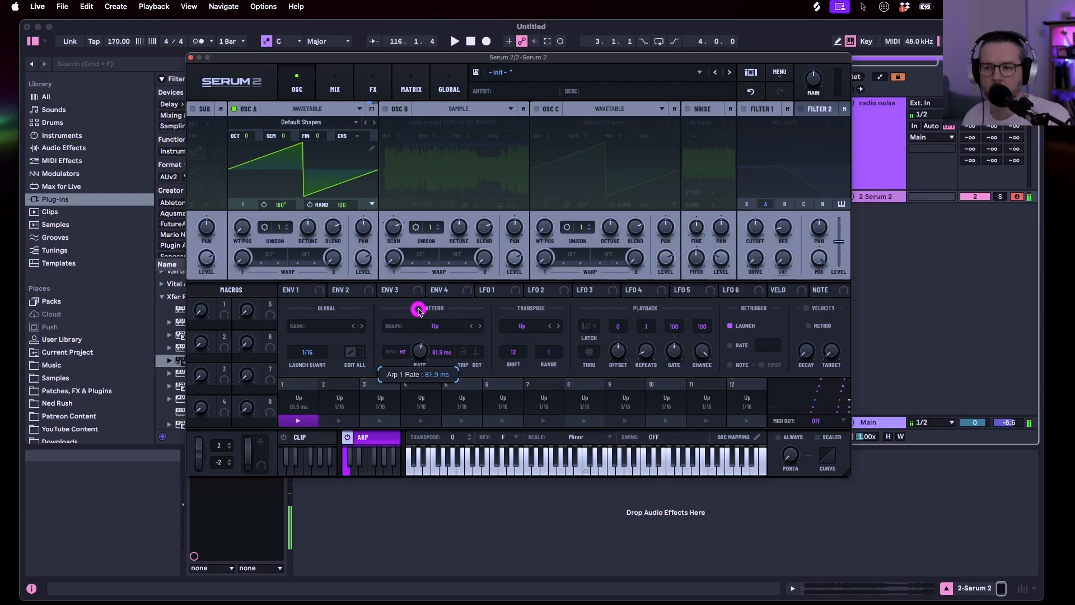
pyautogui.moveTo(419, 311); pyautogui.dragTo(419, 311)
# Show the envelope and LFO section and browse the Analog wavetables available for oscillator A
pyautogui.click(382, 436)
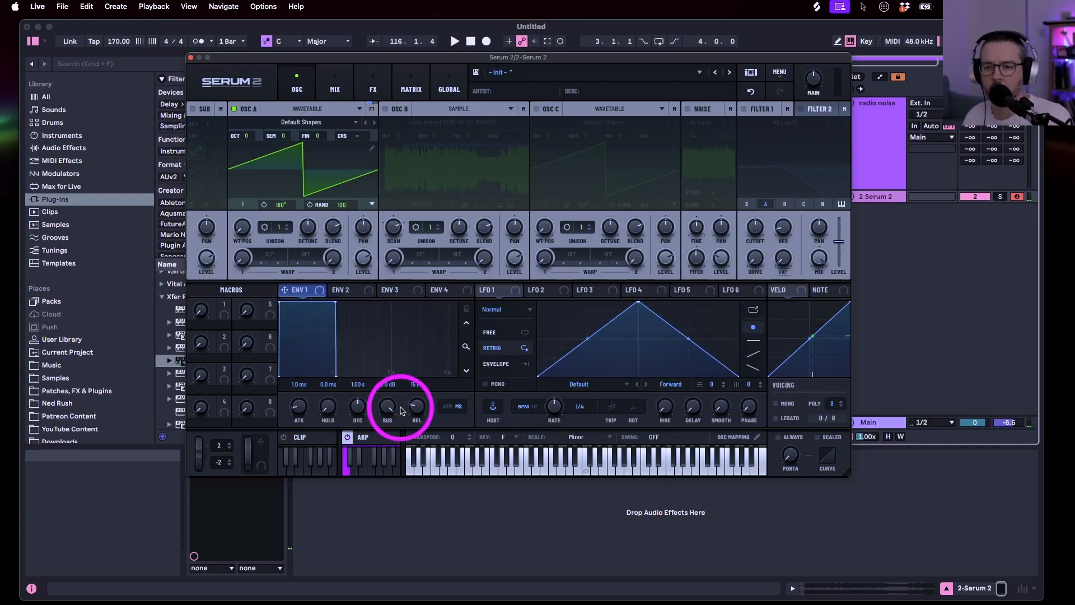
pyautogui.click(242, 227)
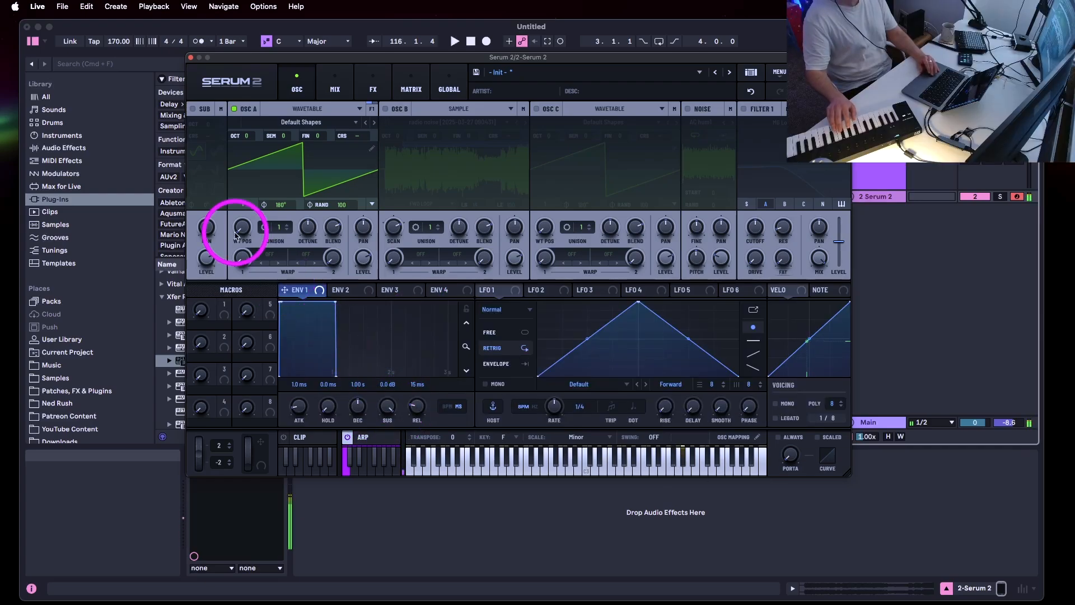
pyautogui.click(744, 463)
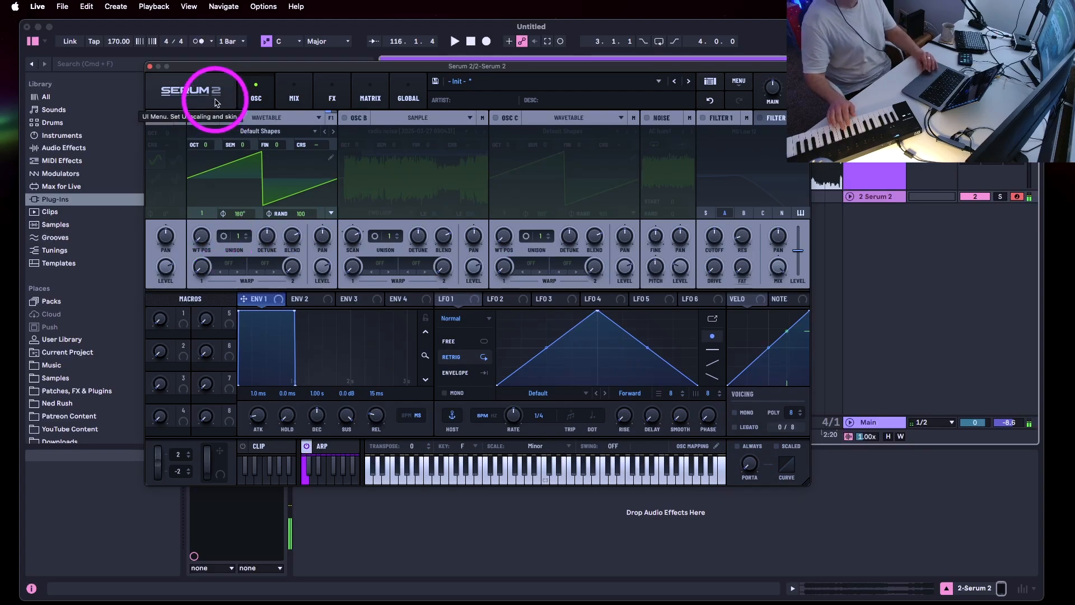
pyautogui.click(264, 131)
pyautogui.moveTo(245, 146)
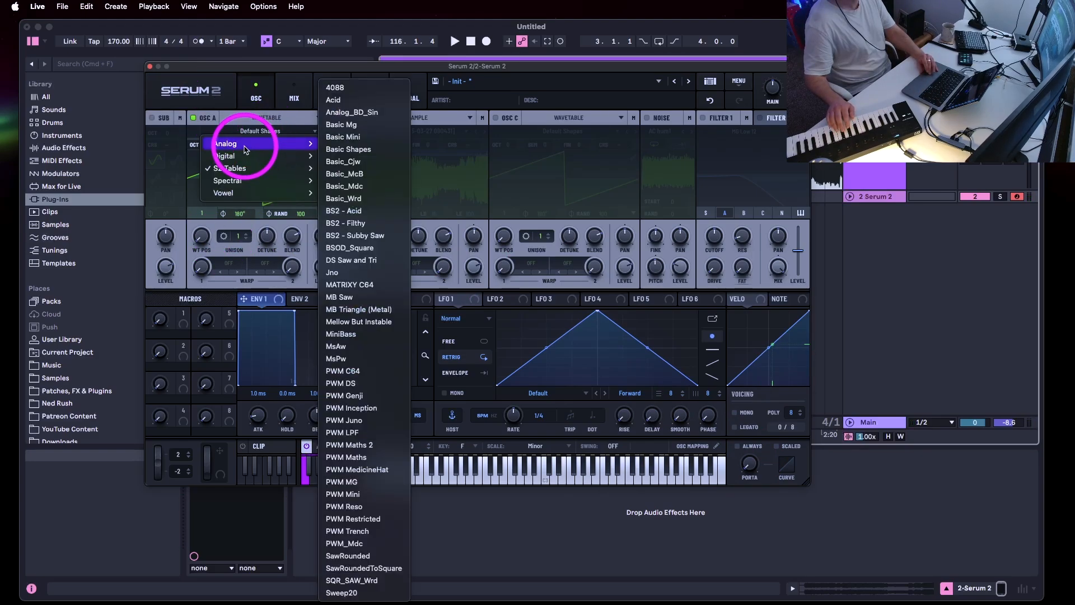
# Set oscillator A's wavetable position to 4 and its unison to 2 voices
pyautogui.moveTo(200, 237); pyautogui.dragTo(187, 180)
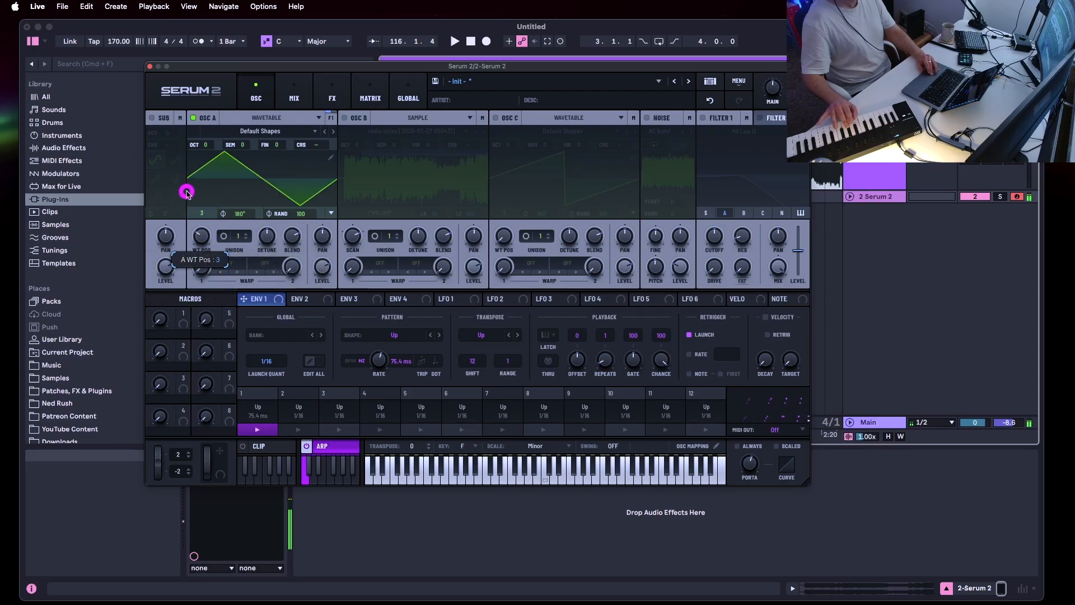
pyautogui.click(246, 235)
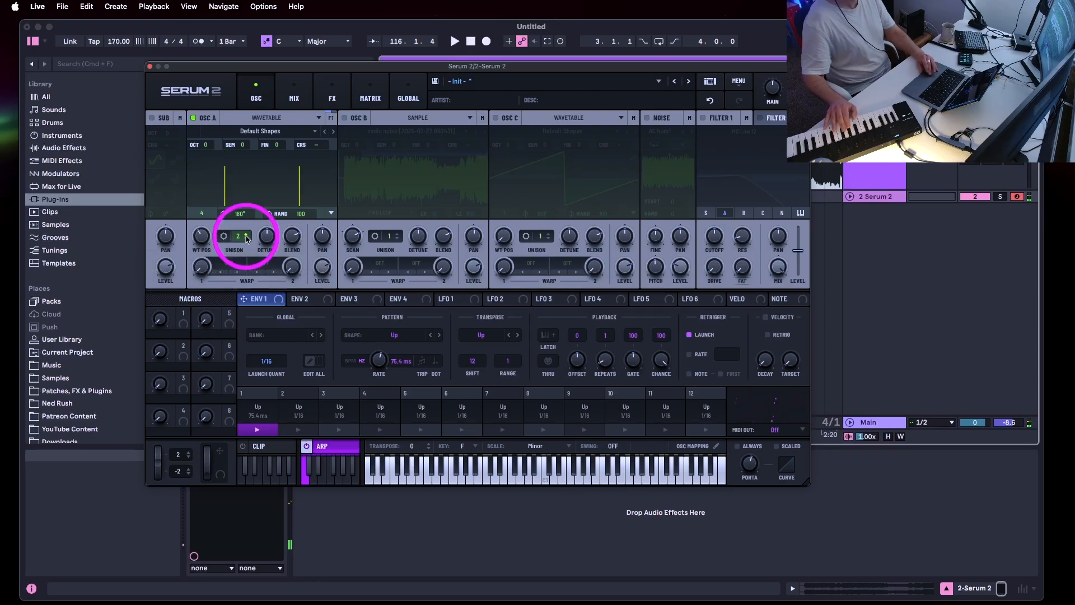
# Set the arpeggiator's transpose pattern to Up/Down, chance to 53% and repeats to infinite
pyautogui.click(518, 335)
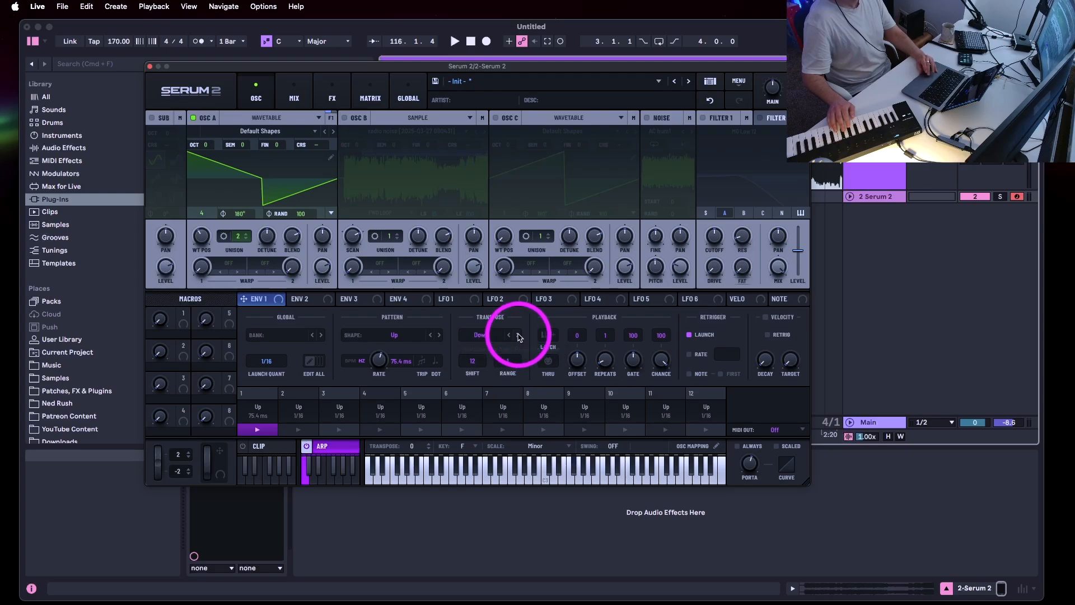
pyautogui.click(518, 335)
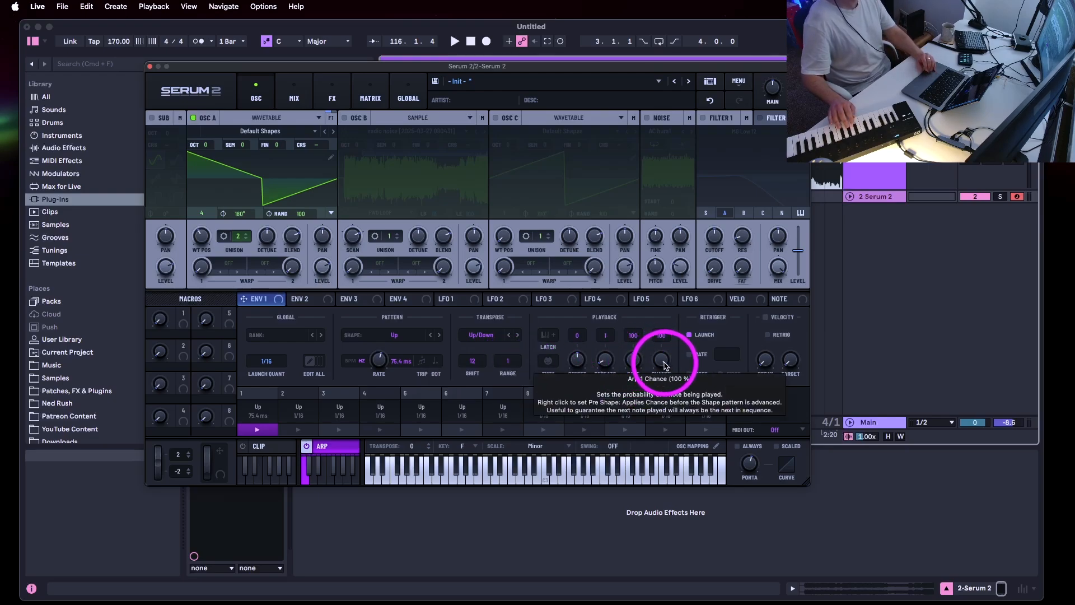
pyautogui.moveTo(660, 365); pyautogui.dragTo(658, 423)
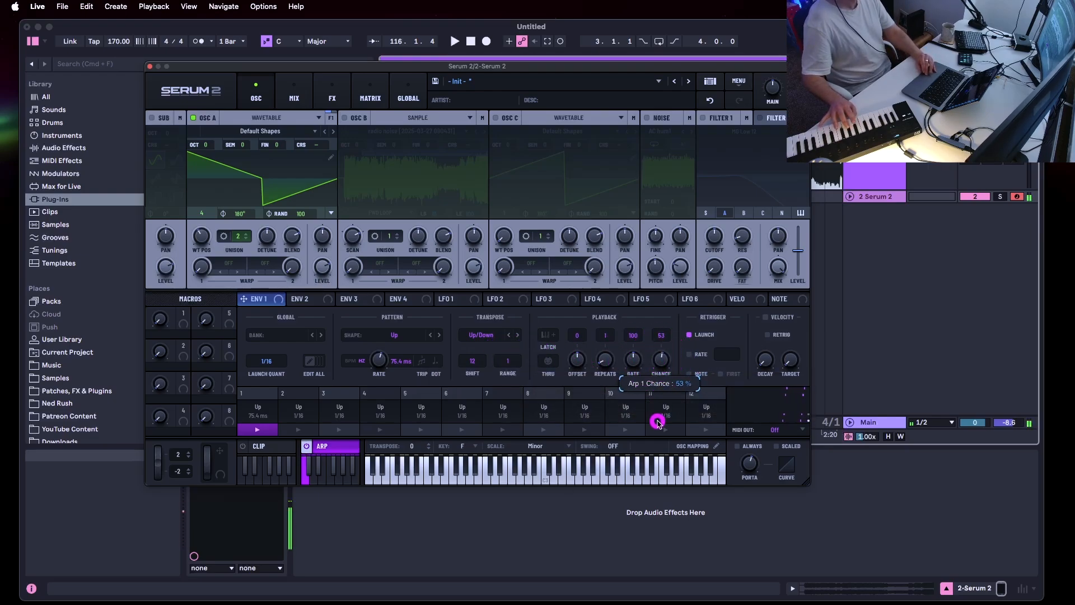
pyautogui.moveTo(602, 361); pyautogui.dragTo(609, 451)
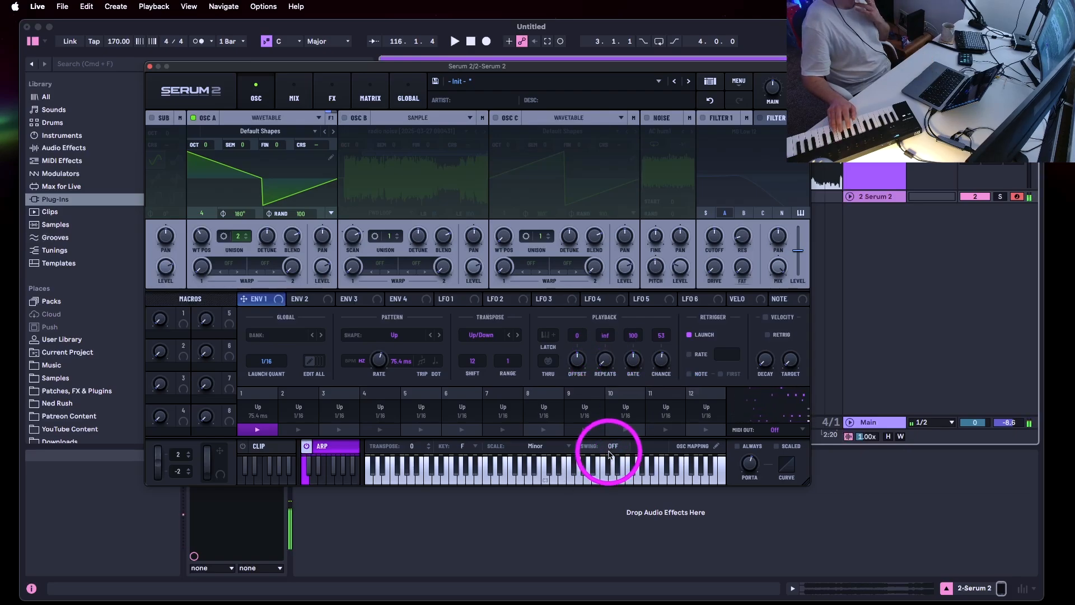
# Reposition the Serum 2 window and set the arpeggiator's repeats back to 1
pyautogui.click(401, 161)
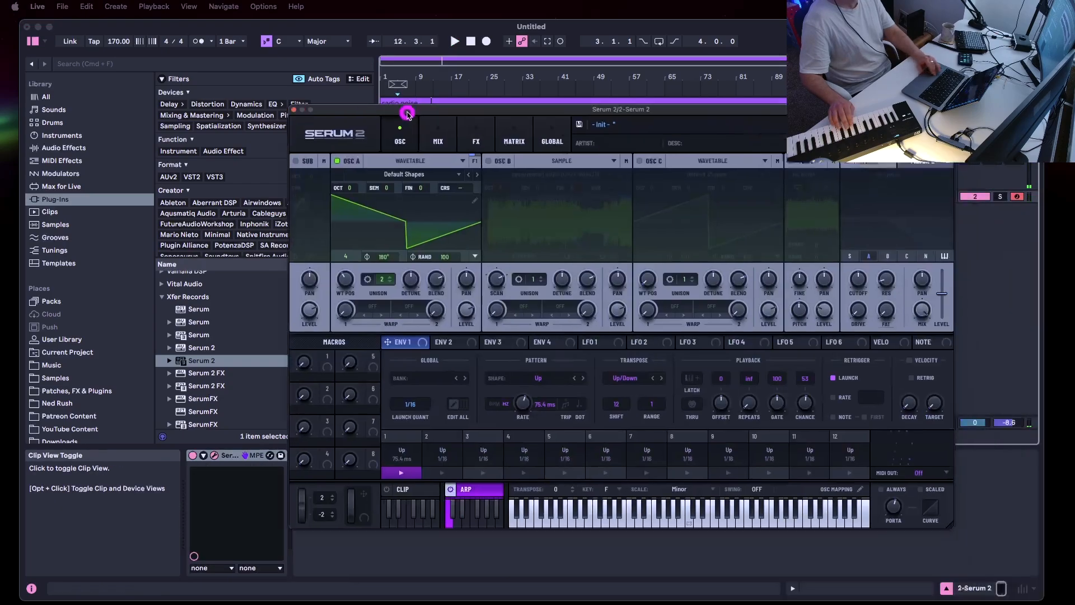
pyautogui.moveTo(408, 109); pyautogui.dragTo(260, 48)
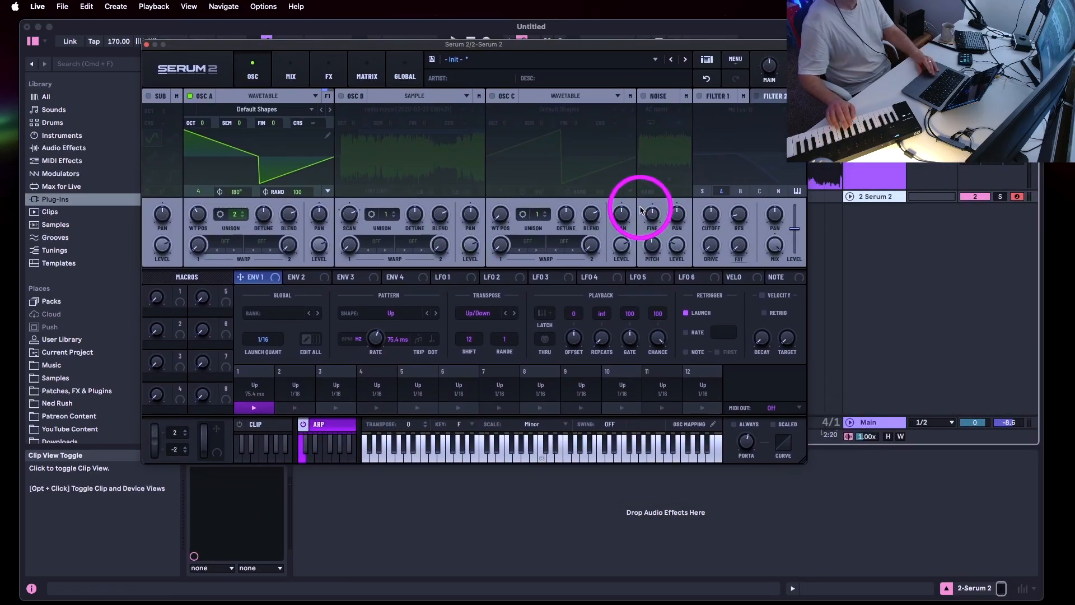
pyautogui.moveTo(601, 342); pyautogui.dragTo(597, 327)
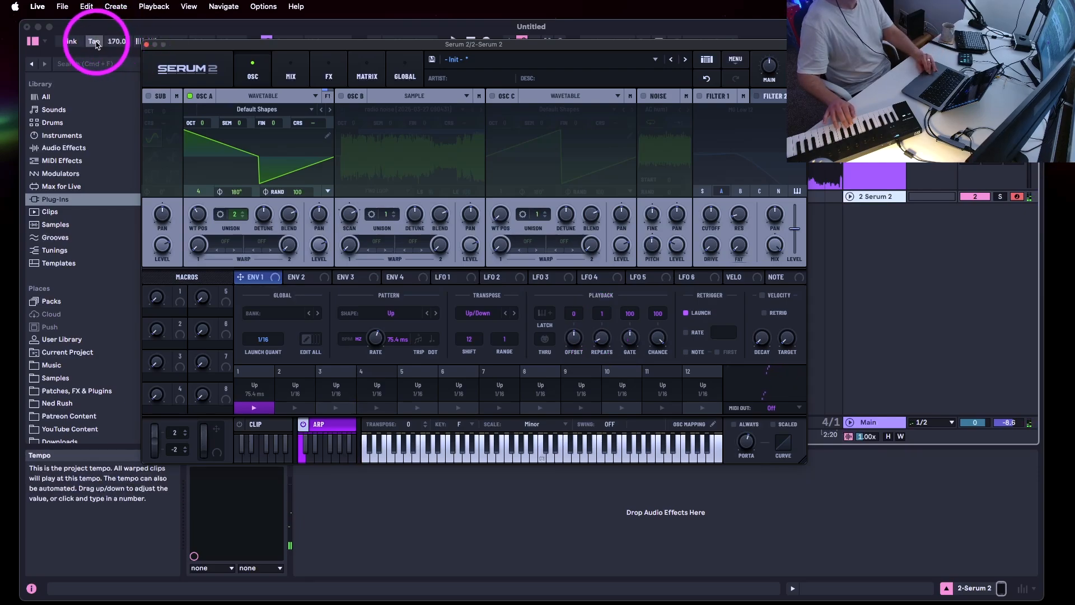
# Move the Serum 2 window clear of the transport controls, start playback and switch on the metronome
pyautogui.moveTo(187, 48); pyautogui.dragTo(218, 86)
pyautogui.press('space')
pyautogui.click(196, 43)
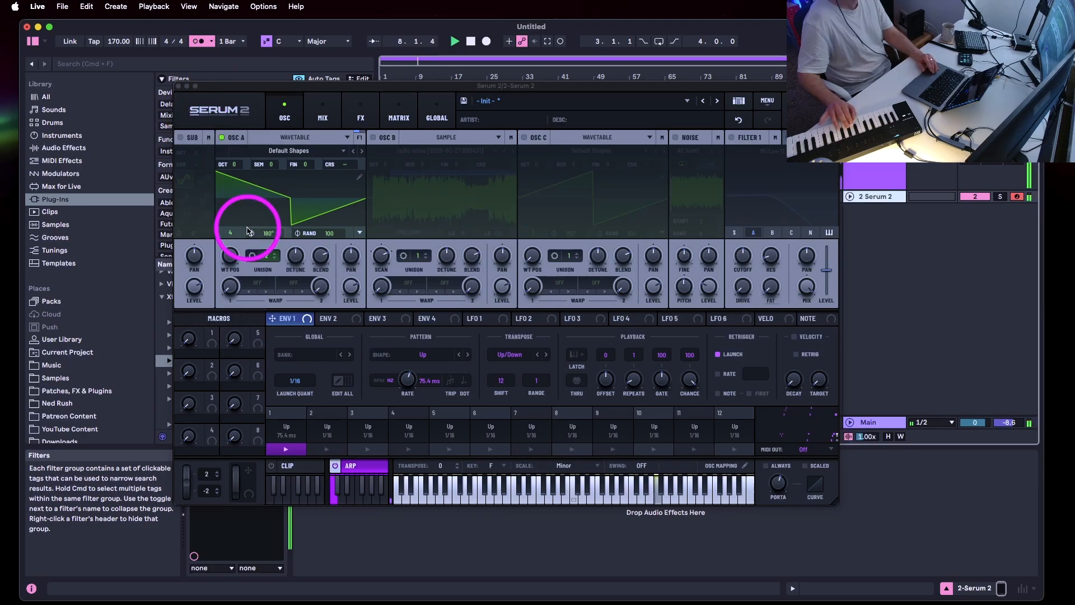
# Show Serum 2's effects, lower the Bode effect's frequency shift and reposition the plug-in window
pyautogui.click(361, 118)
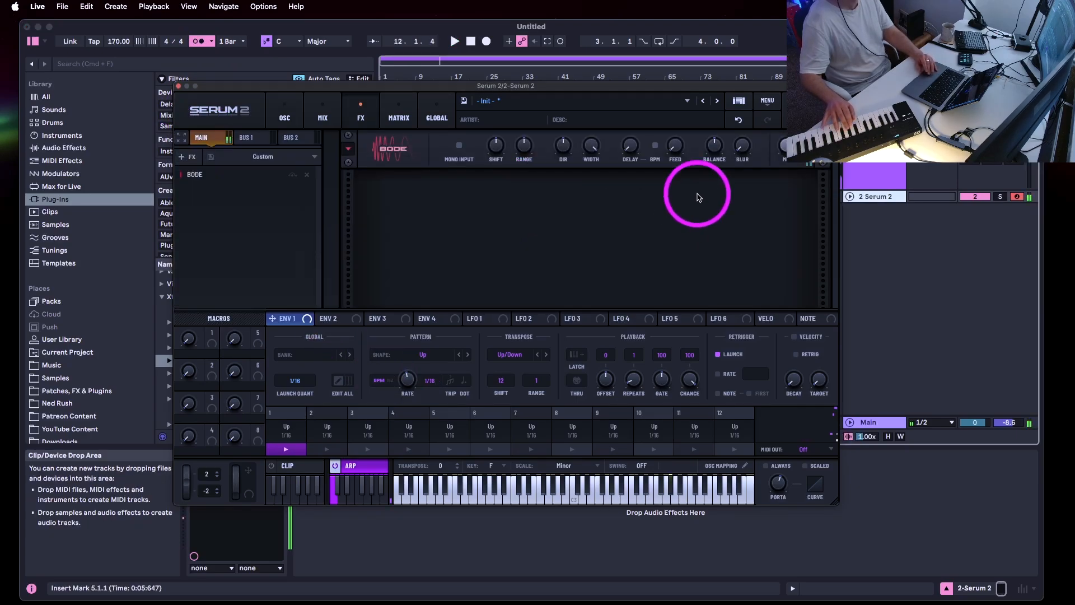
pyautogui.moveTo(495, 145); pyautogui.dragTo(488, 192)
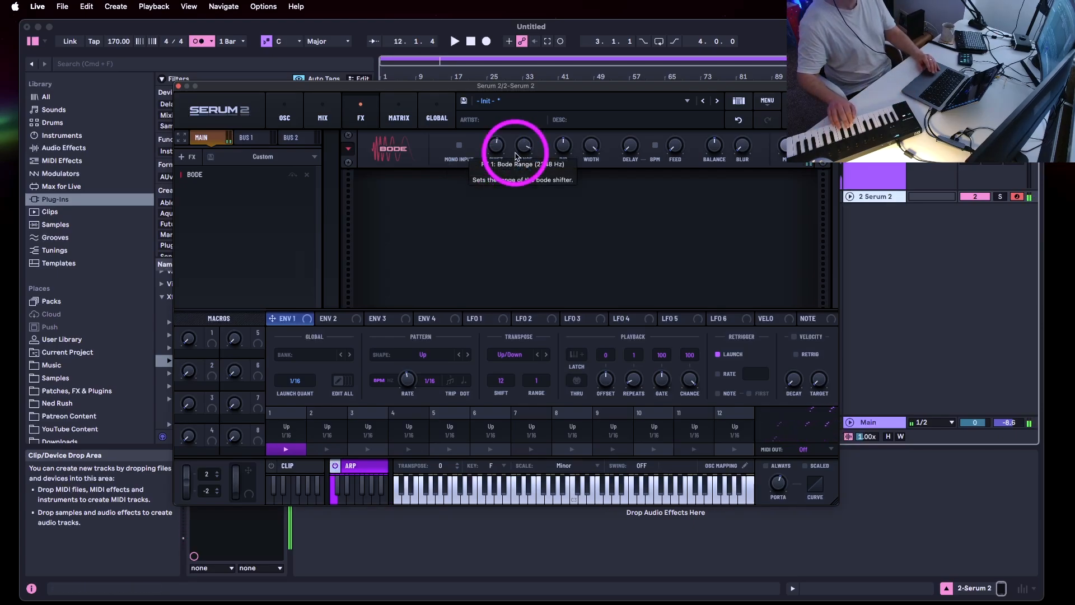
pyautogui.moveTo(240, 89); pyautogui.dragTo(185, 49)
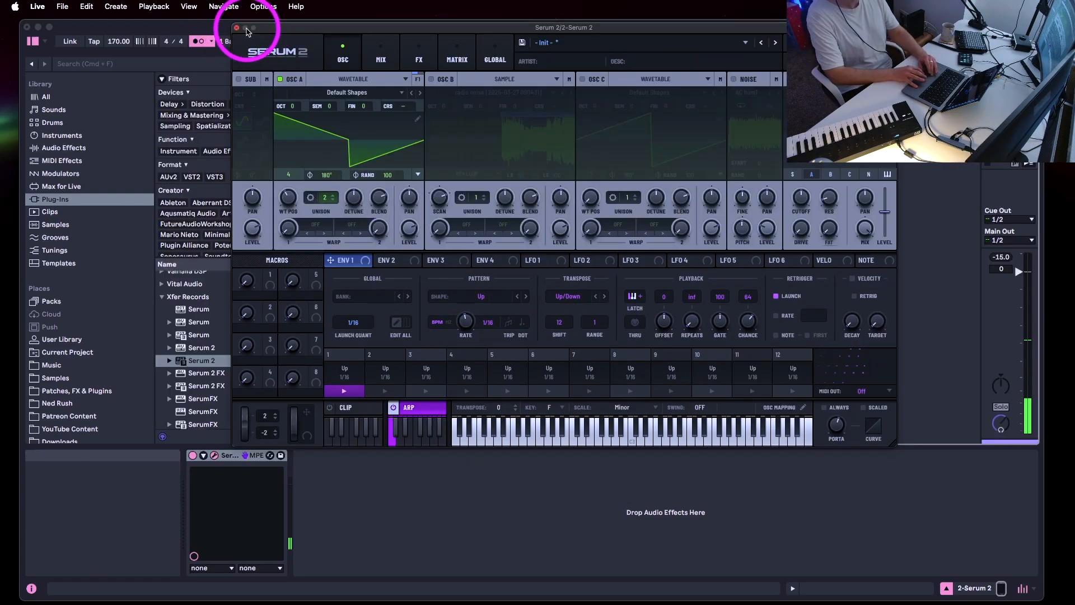
# Add a Chord MIDI effect before Serum 2, raise its Shift 3 to +11 st, and place a Random MIDI effect after it
pyautogui.moveTo(253, 26); pyautogui.dragTo(368, 56)
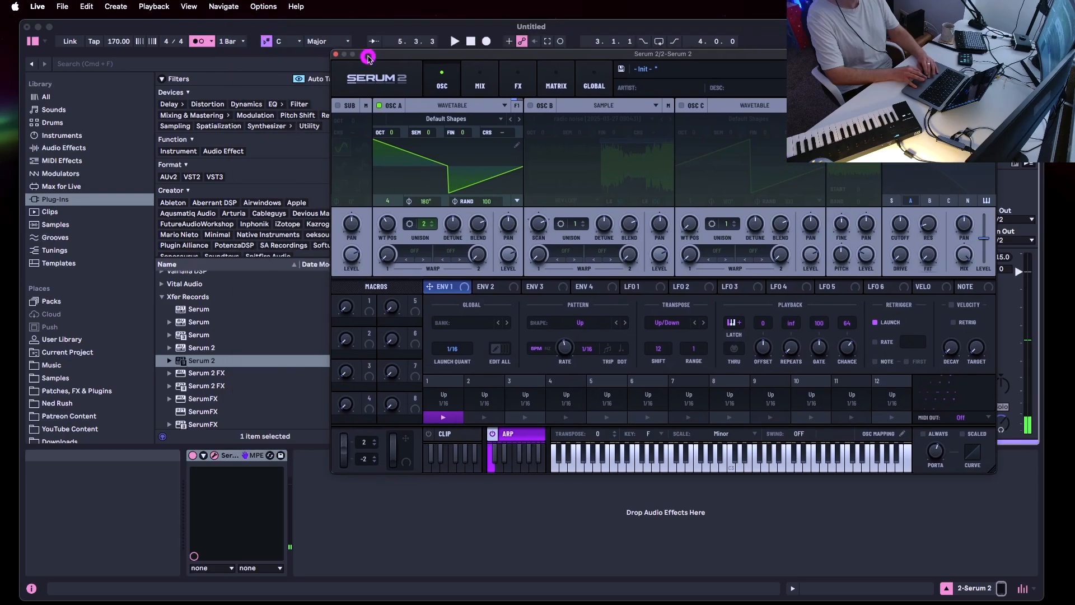
pyautogui.click(56, 161)
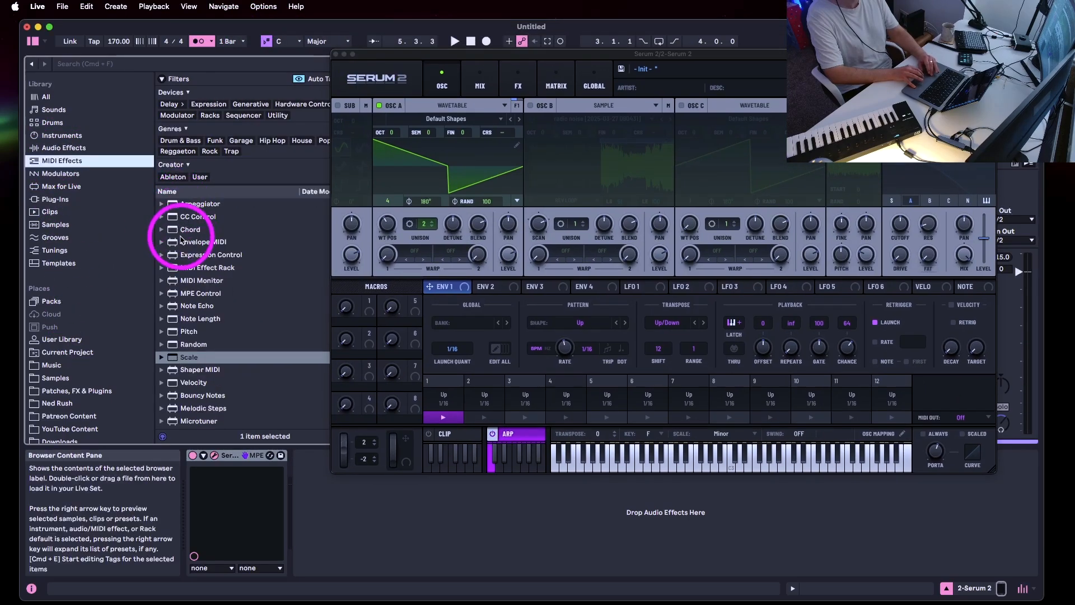
pyautogui.moveTo(178, 232); pyautogui.dragTo(243, 481)
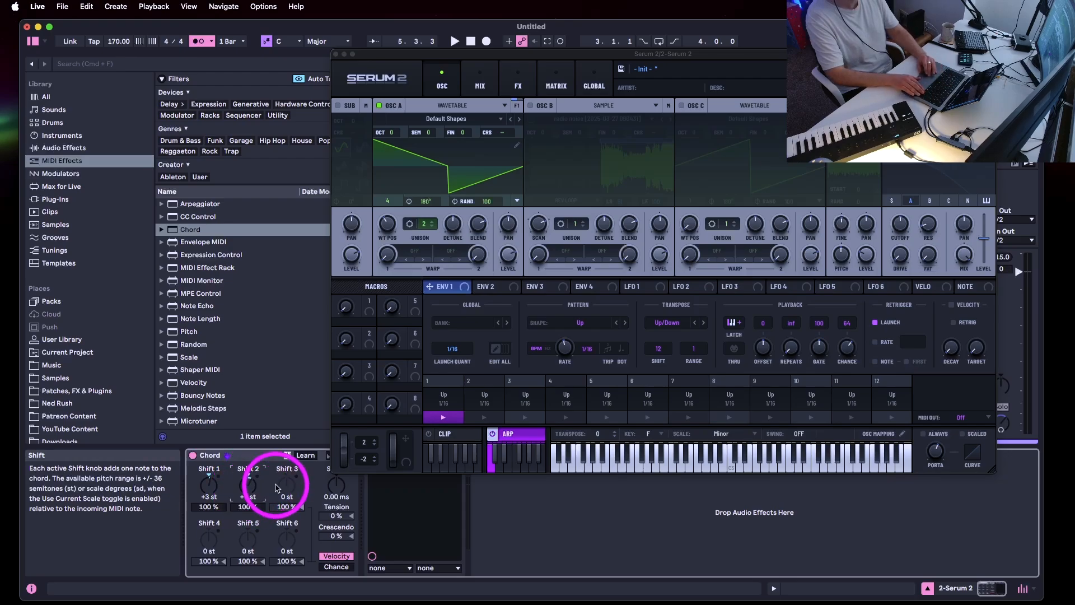
pyautogui.moveTo(278, 487); pyautogui.dragTo(277, 474)
pyautogui.moveTo(183, 344); pyautogui.dragTo(362, 525)
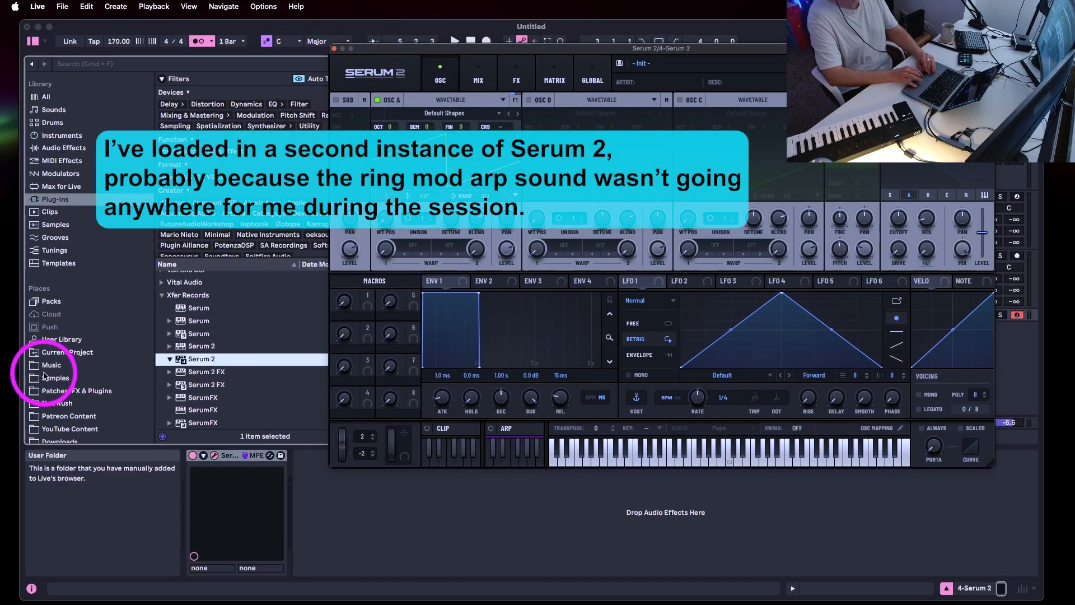
# Find the Valhalla DSP plug-ins in the browser and add ValhallaDelay after Serum 2 on track 4
pyautogui.scroll(5, 168, 361)
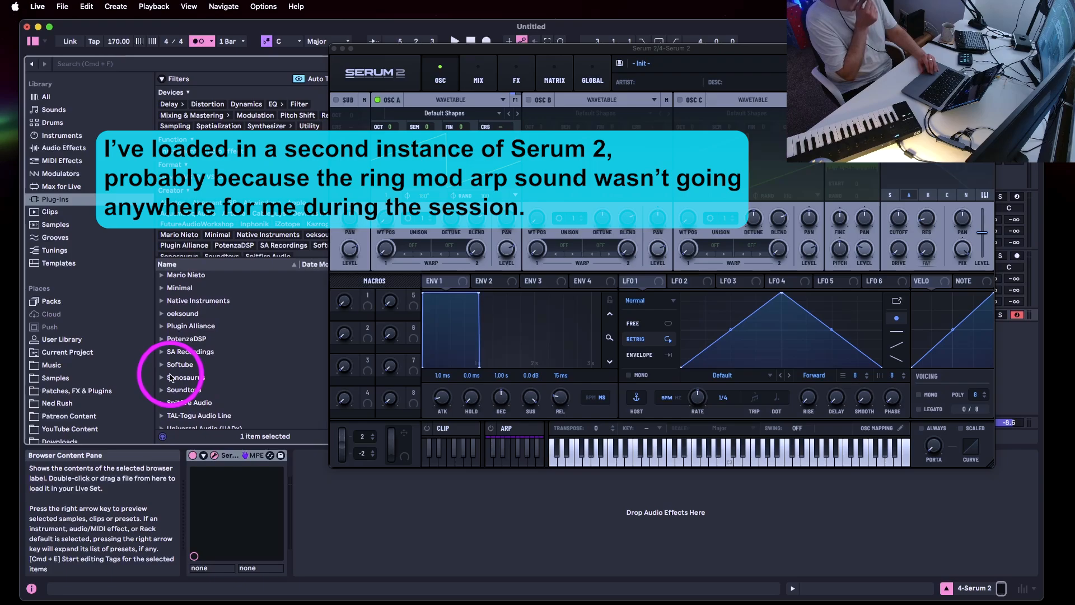
pyautogui.scroll(-1, 171, 378)
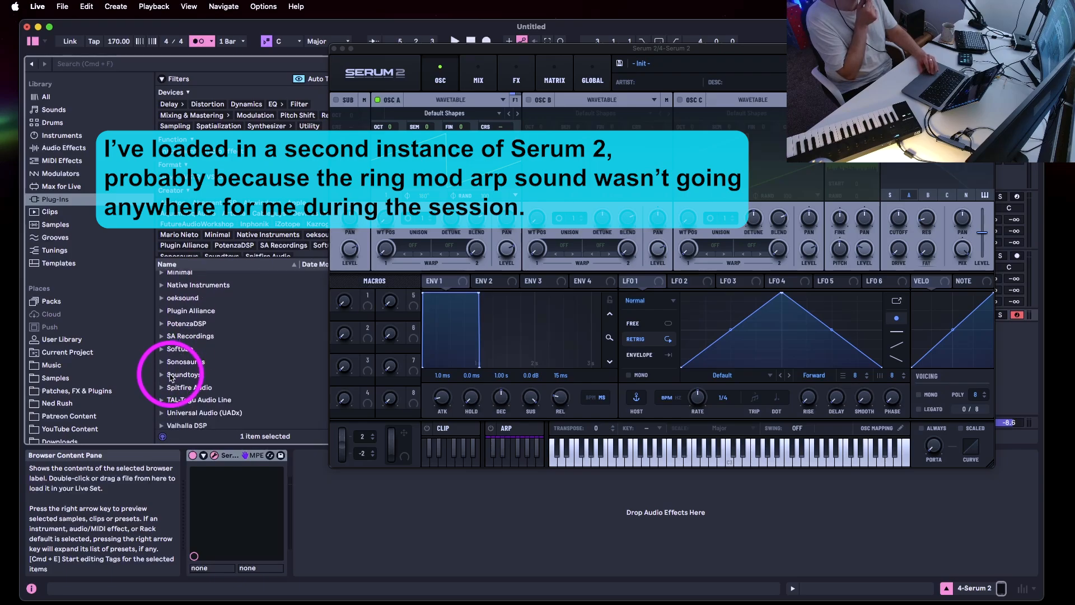
pyautogui.scroll(-2, 171, 378)
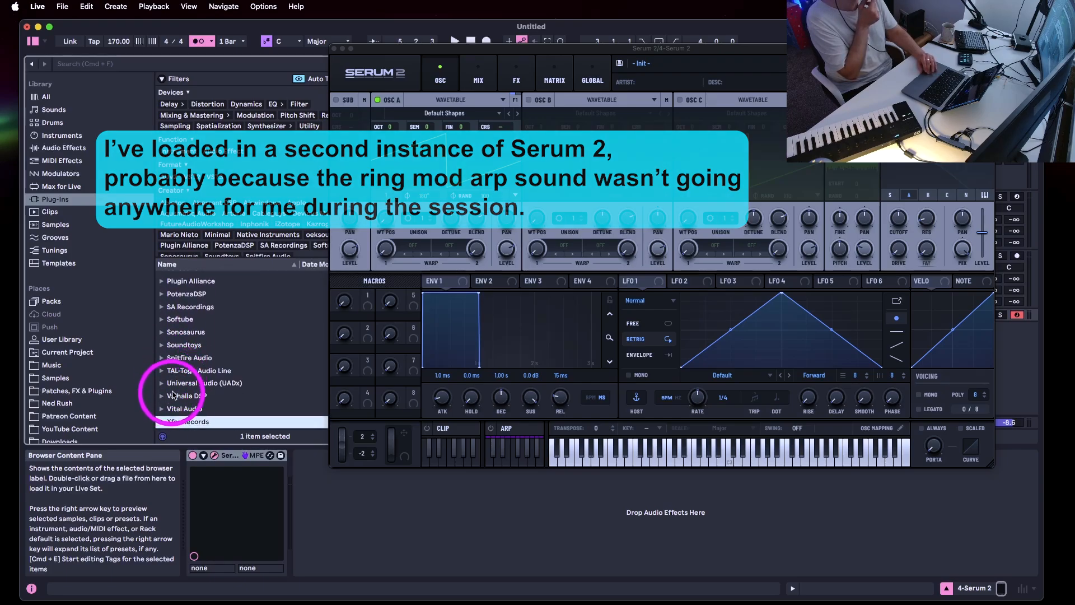
pyautogui.scroll(2, 174, 400)
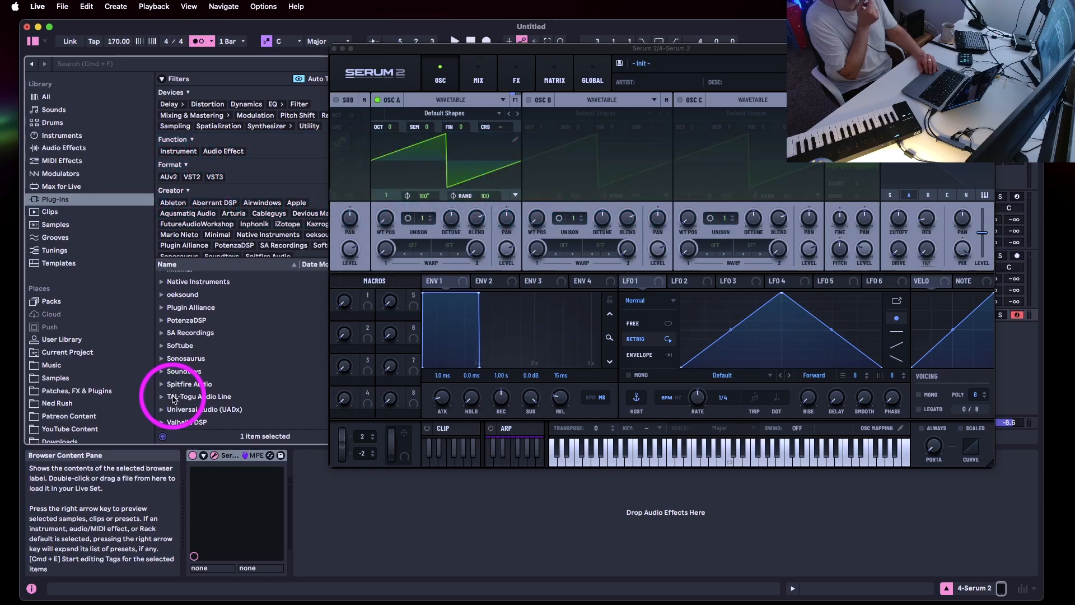
pyautogui.scroll(-2, 174, 400)
pyautogui.click(166, 396)
pyautogui.scroll(-8, 185, 405)
pyautogui.moveTo(191, 413); pyautogui.dragTo(370, 549)
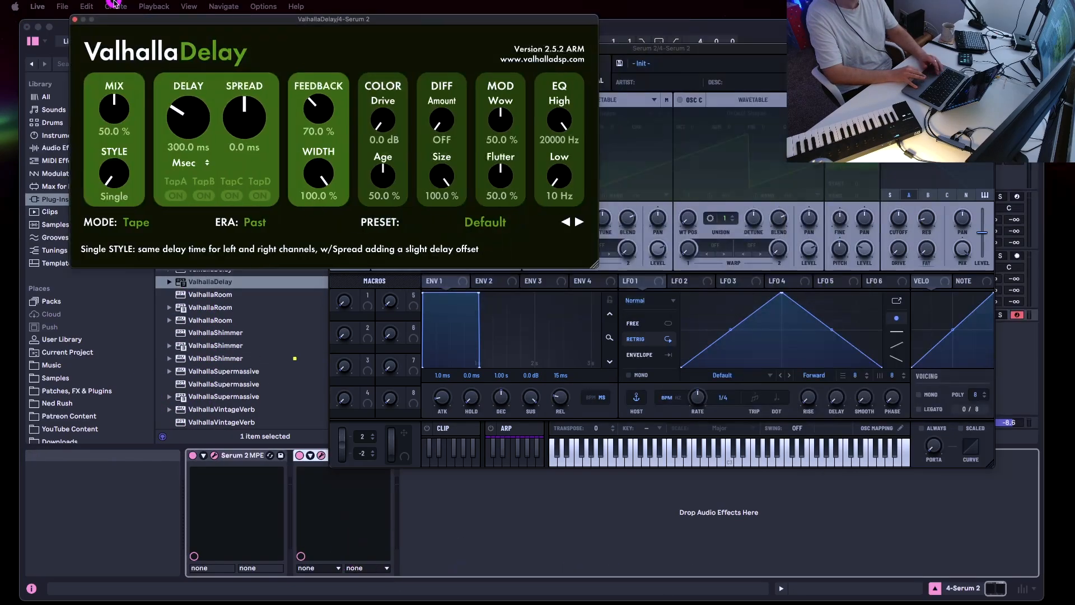
# Load the Simon Stockhausen designer preset Behind The Mountain in ValhallaDelay
pyautogui.moveTo(168, 20); pyautogui.dragTo(192, 60)
pyautogui.click(576, 274)
pyautogui.moveTo(512, 400)
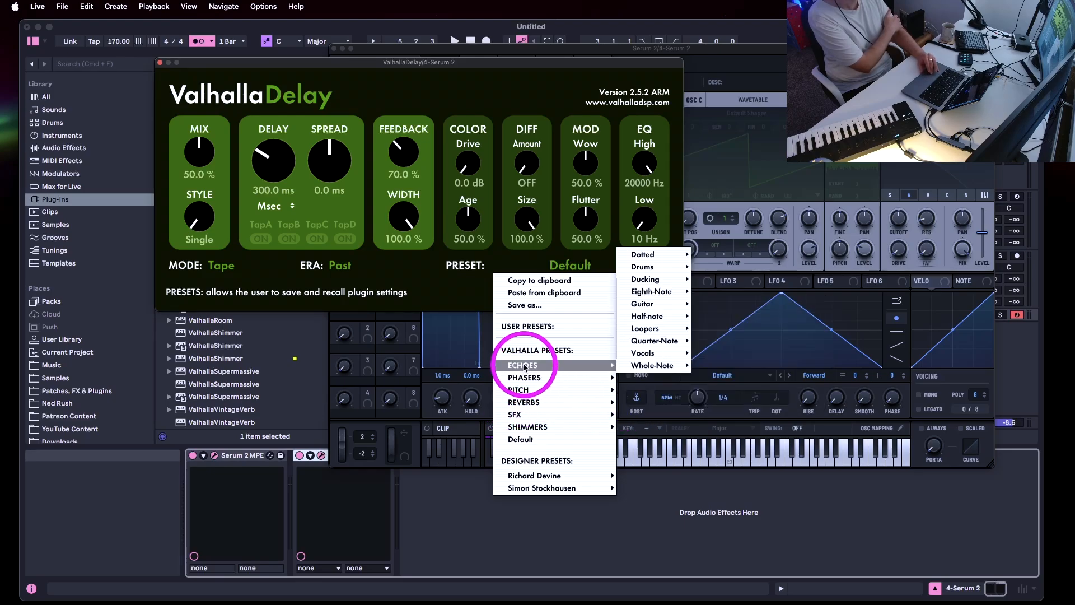
pyautogui.moveTo(541, 487)
pyautogui.moveTo(646, 427)
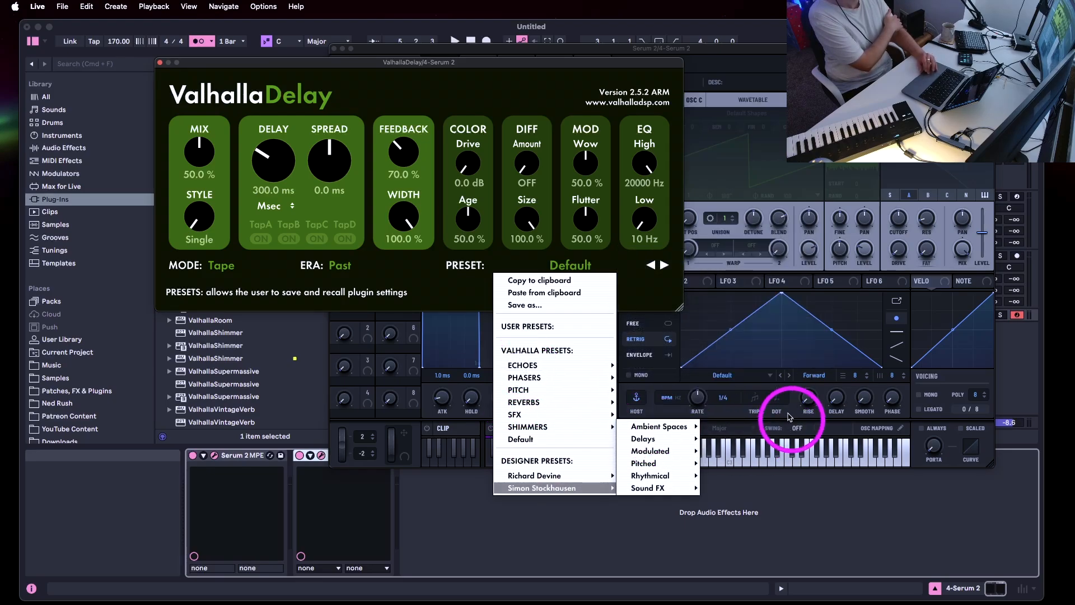
pyautogui.click(757, 230)
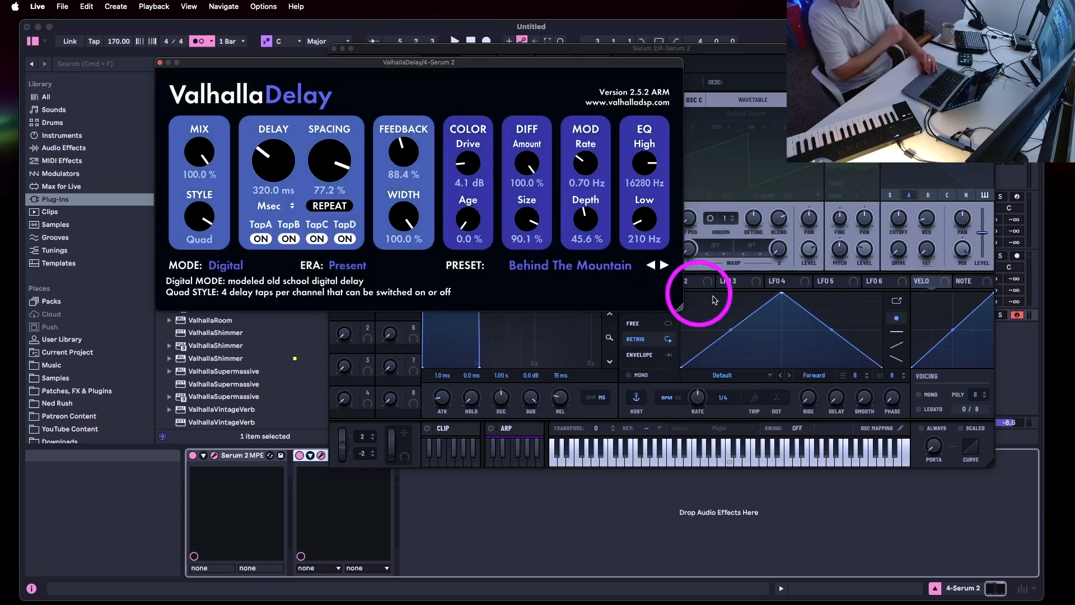
# Move the delay window aside and set Envelope 1's attack to 1.64 s in track 4's Serum 2
pyautogui.moveTo(185, 64); pyautogui.dragTo(177, 131)
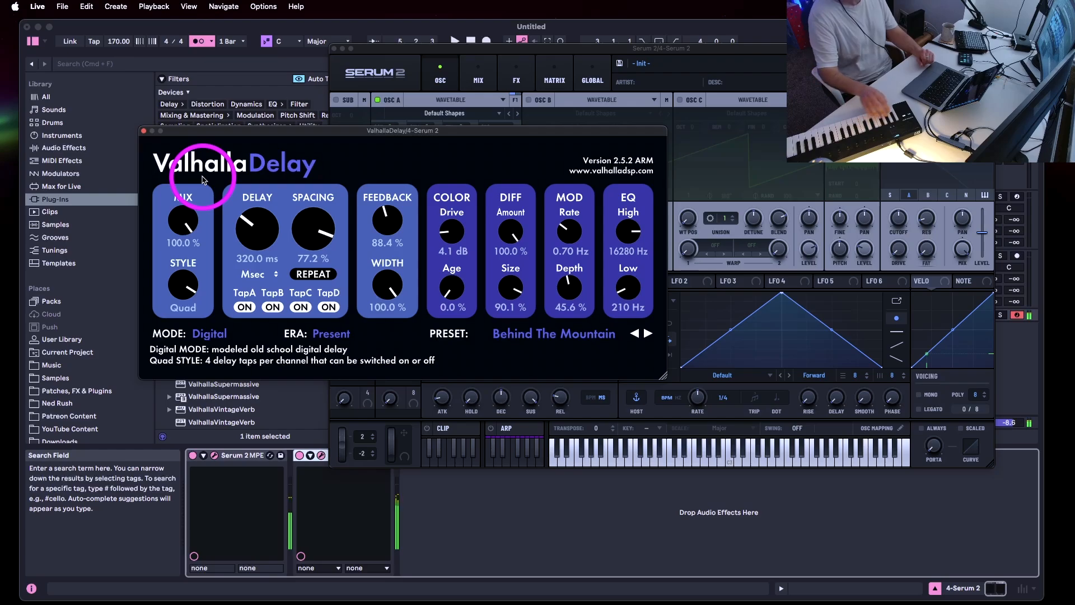
pyautogui.moveTo(441, 400); pyautogui.dragTo(435, 339)
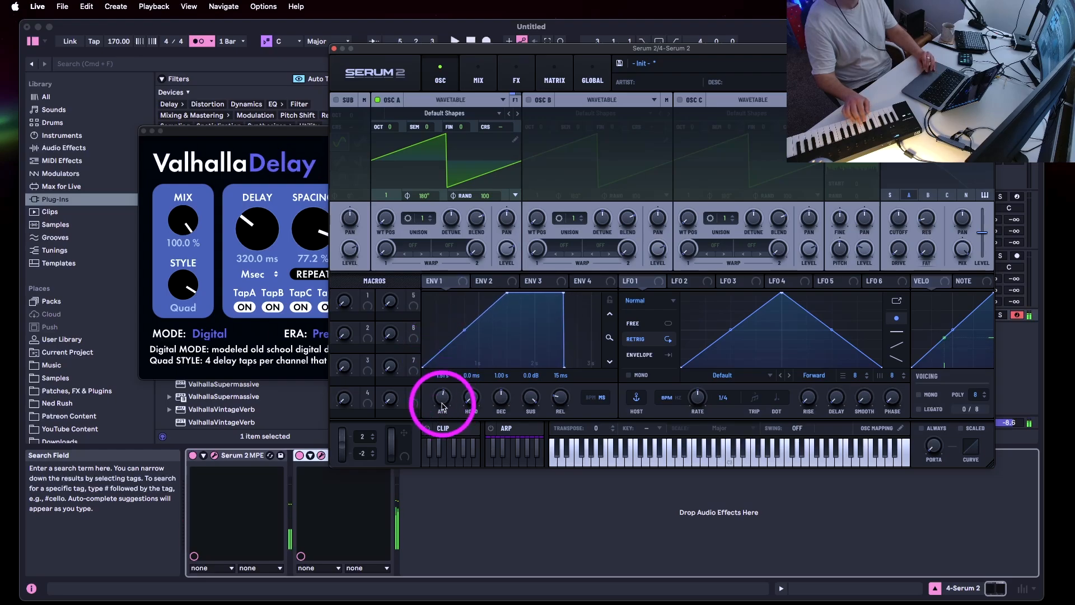
pyautogui.moveTo(443, 406); pyautogui.dragTo(442, 401)
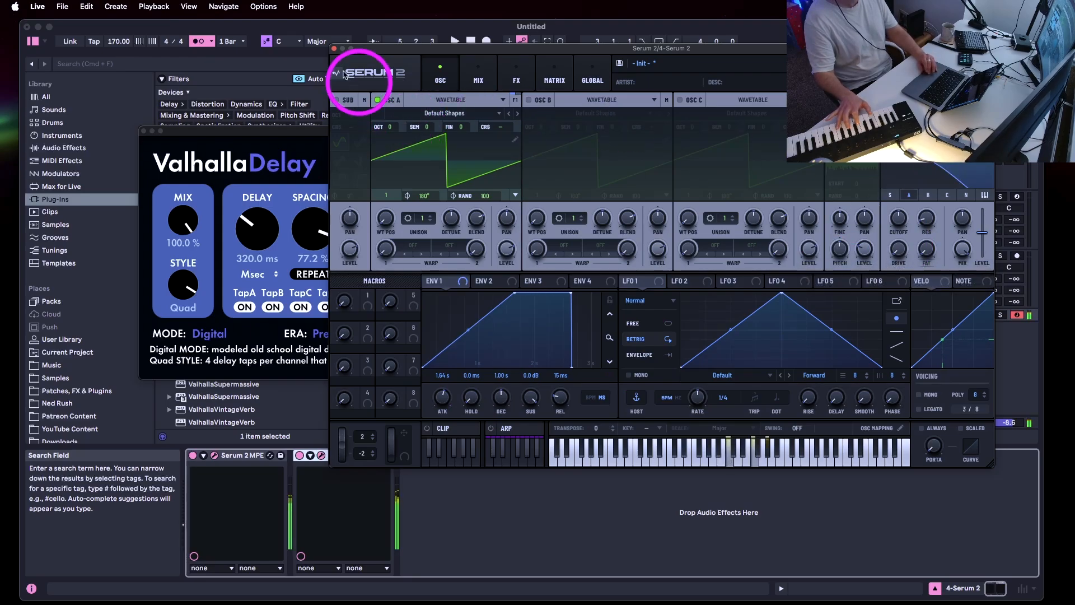
# Close track 4's Serum 2 and ValhallaDelay windows
pyautogui.click(334, 48)
pyautogui.moveTo(186, 128); pyautogui.dragTo(152, 102)
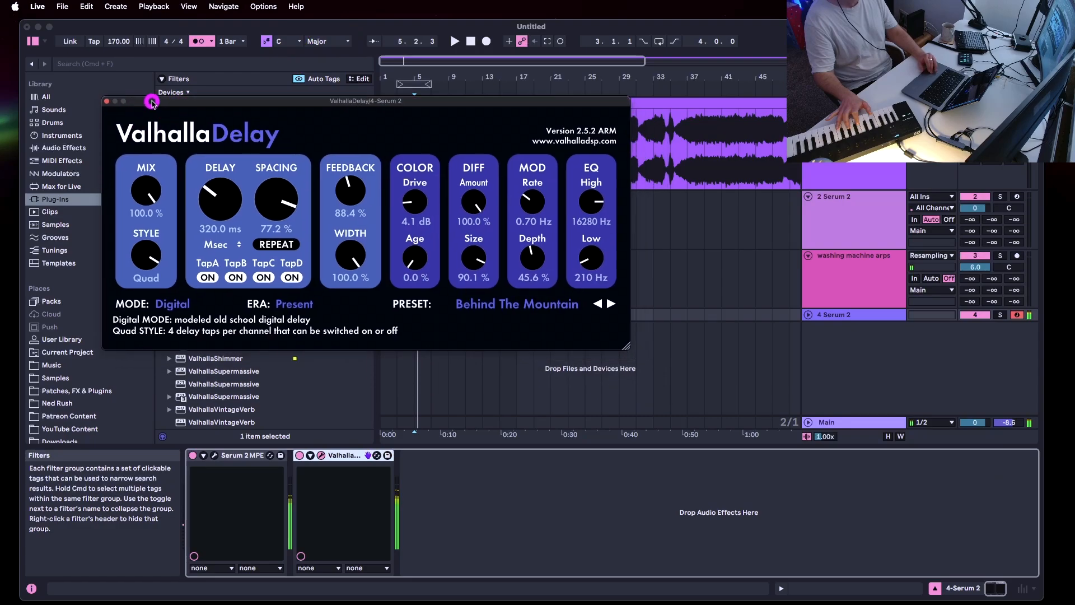
pyautogui.click(109, 104)
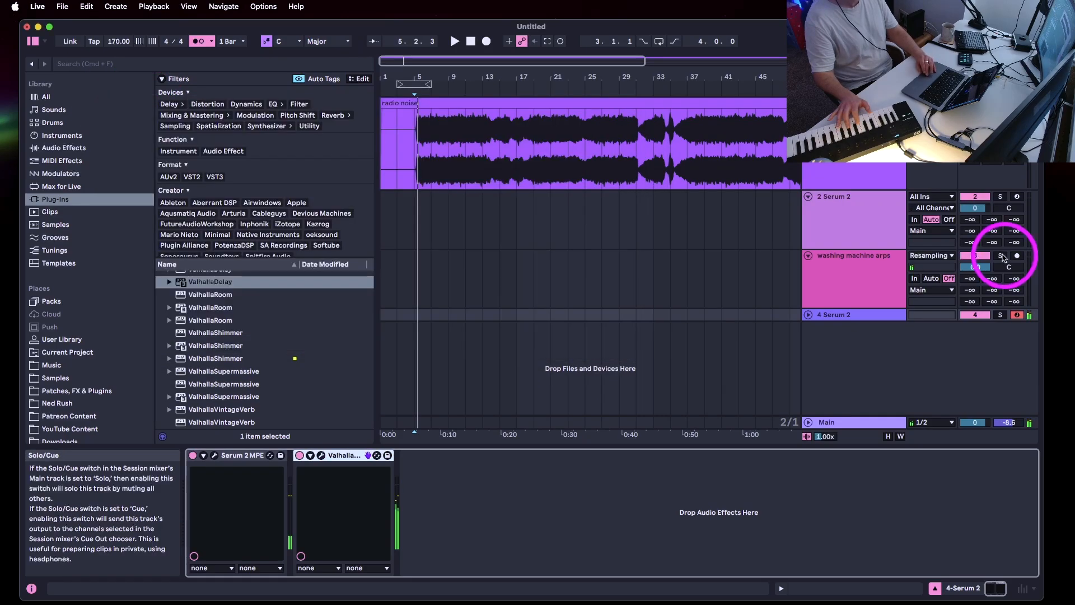
# Arm the 2 Serum 2 track together with track 4 and set its volume to -8.0 dB
pyautogui.click(1017, 196)
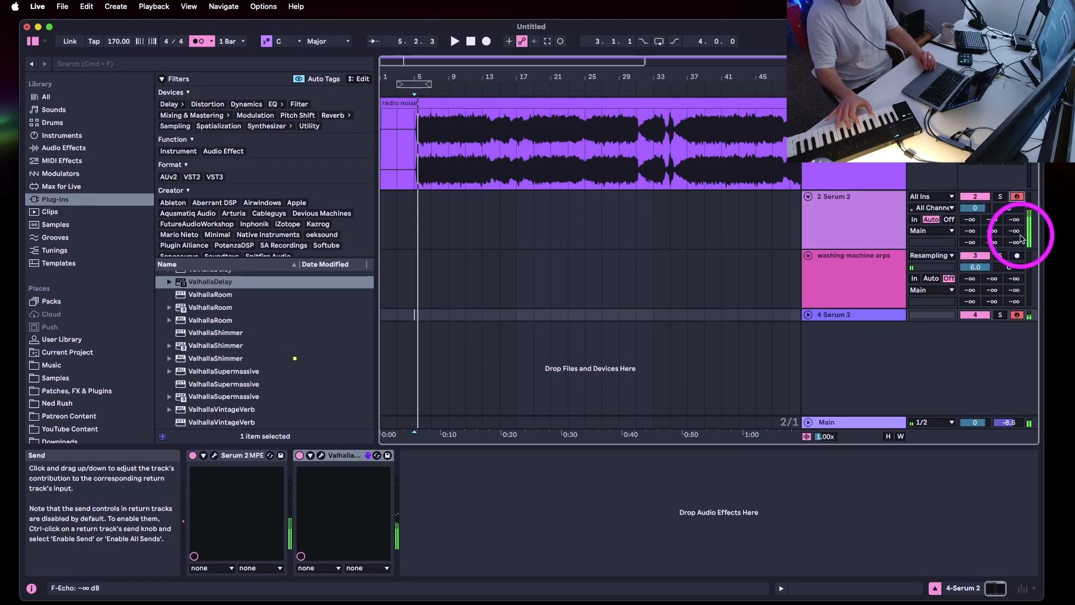
pyautogui.click(961, 215)
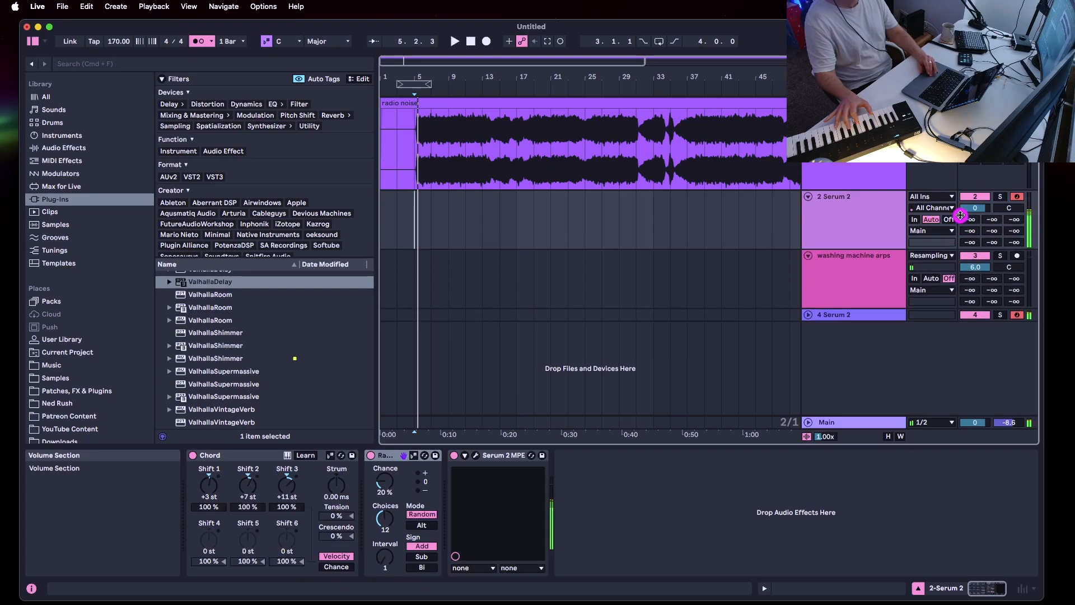
pyautogui.moveTo(972, 211); pyautogui.dragTo(969, 209)
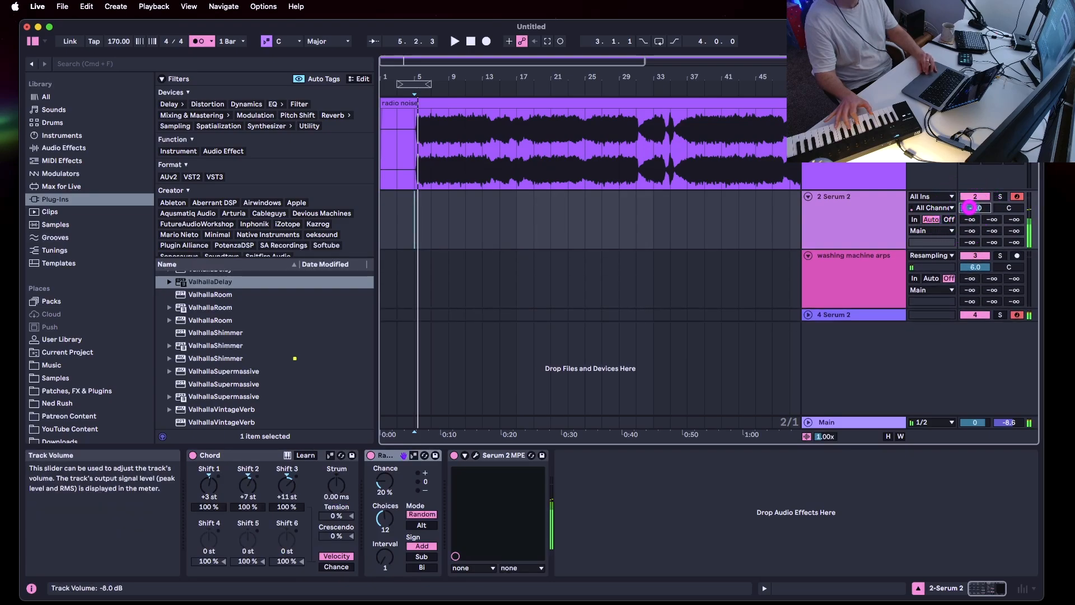
# Open track 2's Serum 2 and set oscillator A's octave to -2, leaving its warp mode off
pyautogui.click(477, 459)
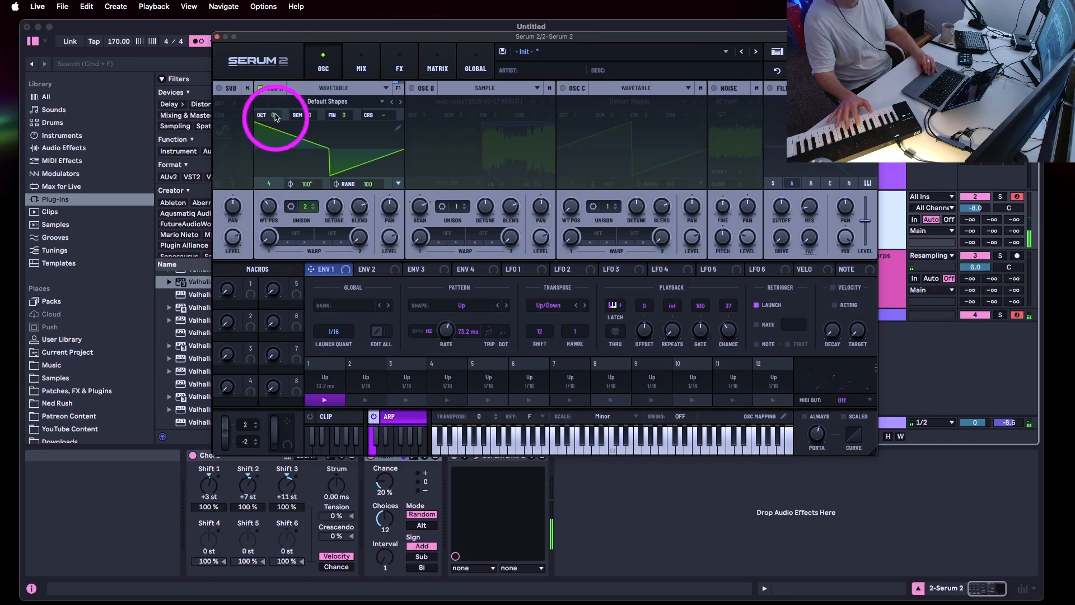
pyautogui.moveTo(273, 116); pyautogui.dragTo(270, 88)
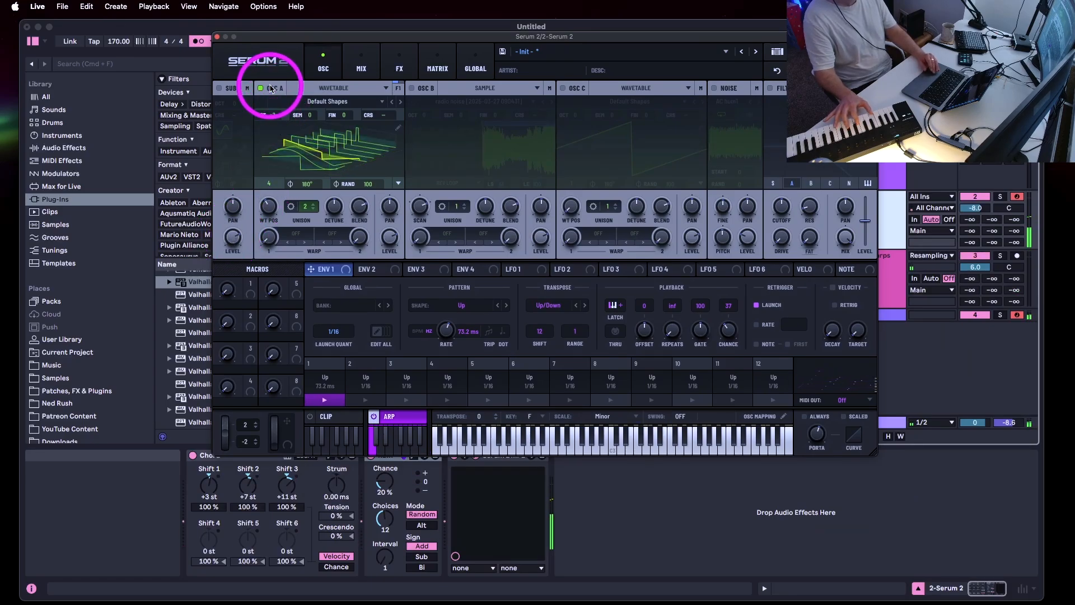
pyautogui.click(298, 234)
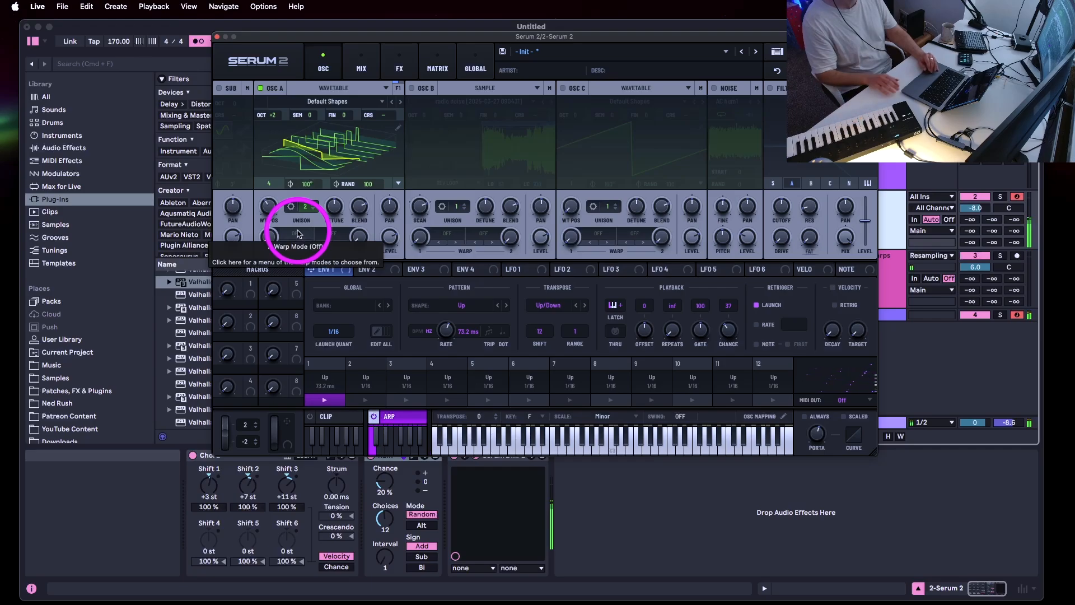
# Assign LFO 1 to oscillator A's pan in Free mode with a rate of 0.5 Hz
pyautogui.click(526, 269)
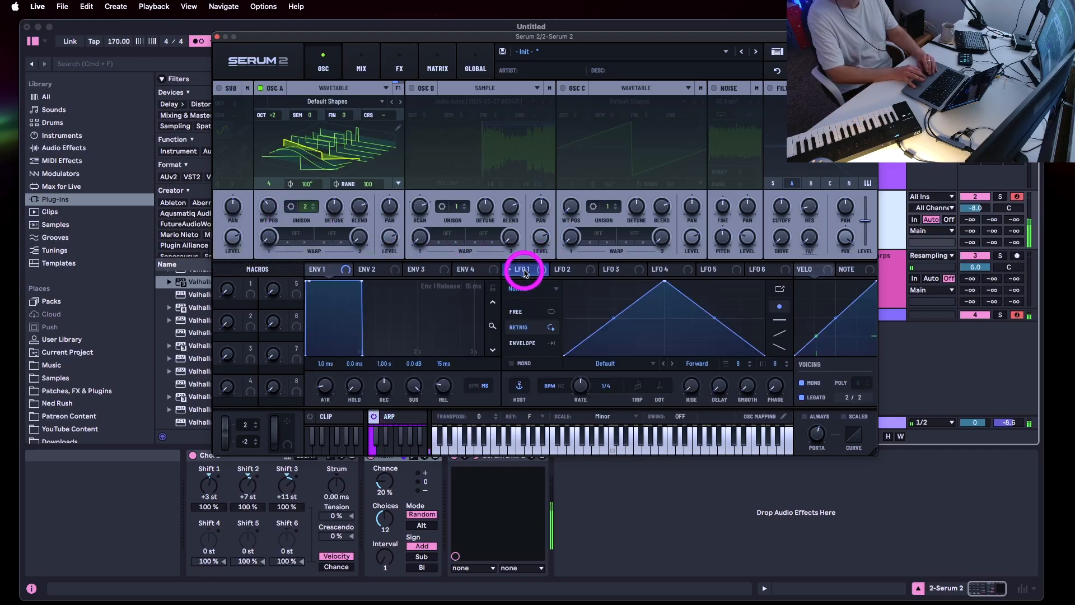
pyautogui.moveTo(529, 270); pyautogui.dragTo(388, 206)
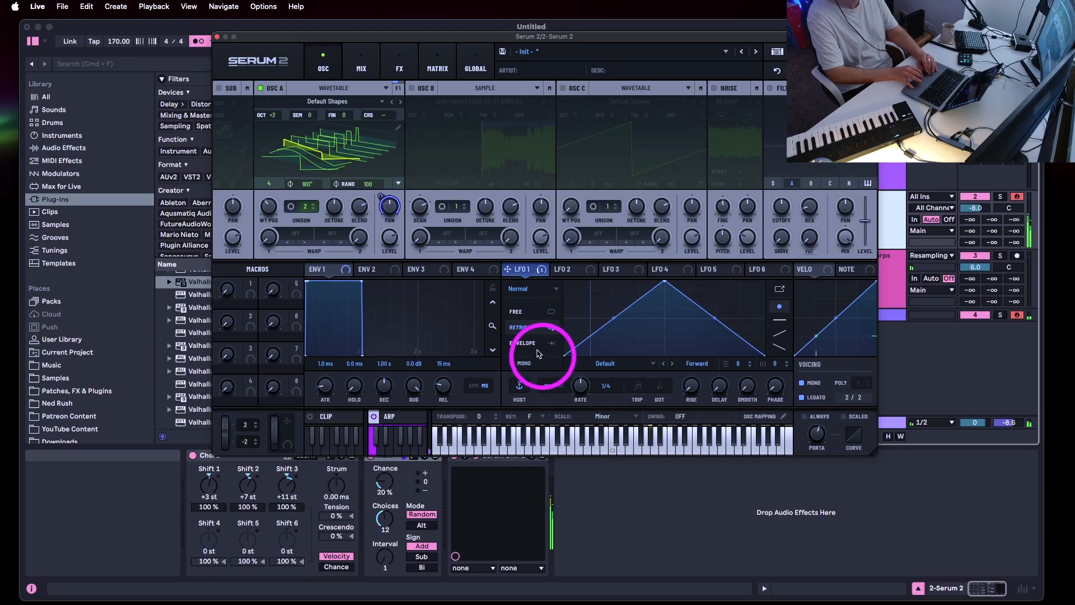
pyautogui.click(519, 312)
pyautogui.click(551, 387)
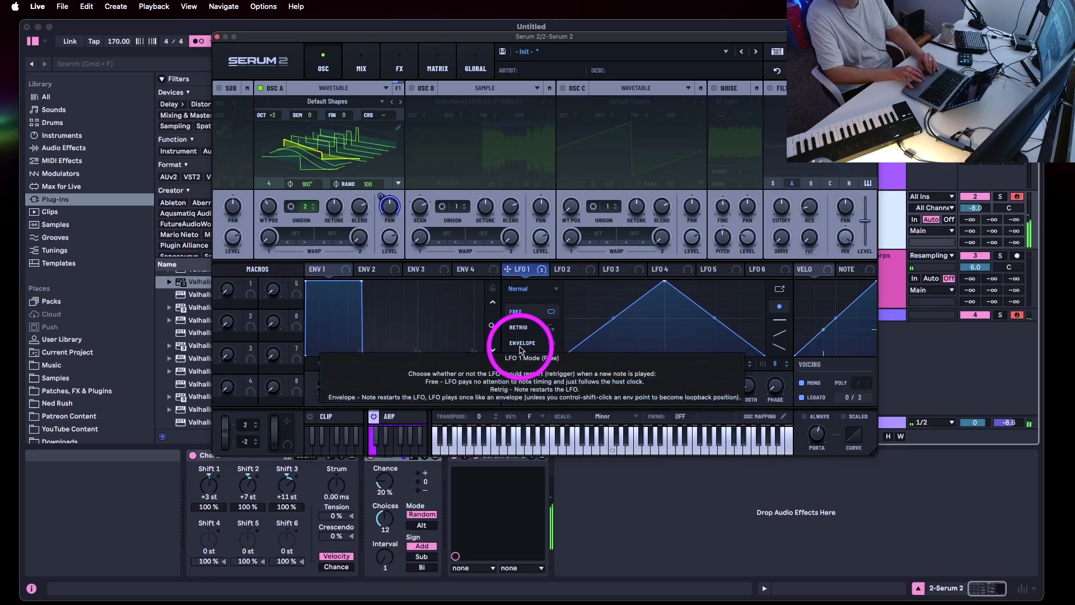
pyautogui.moveTo(575, 386); pyautogui.dragTo(576, 395)
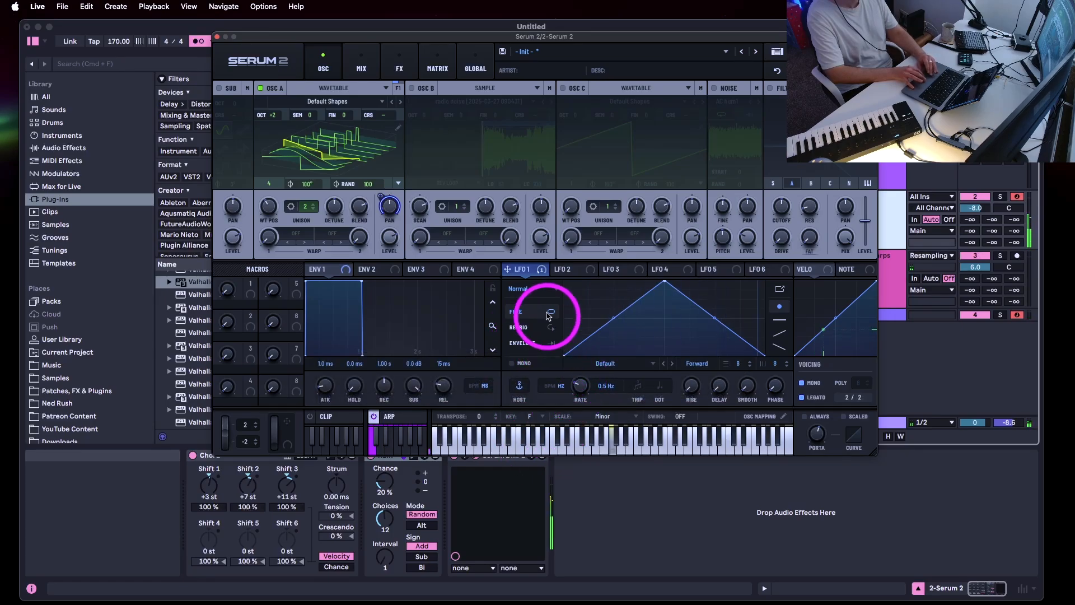
# Set LFO 1's type to Chaos: Lorenz, fine-tune its rate and close the Serum 2 window
pyautogui.click(527, 289)
pyautogui.click(529, 314)
pyautogui.click(526, 288)
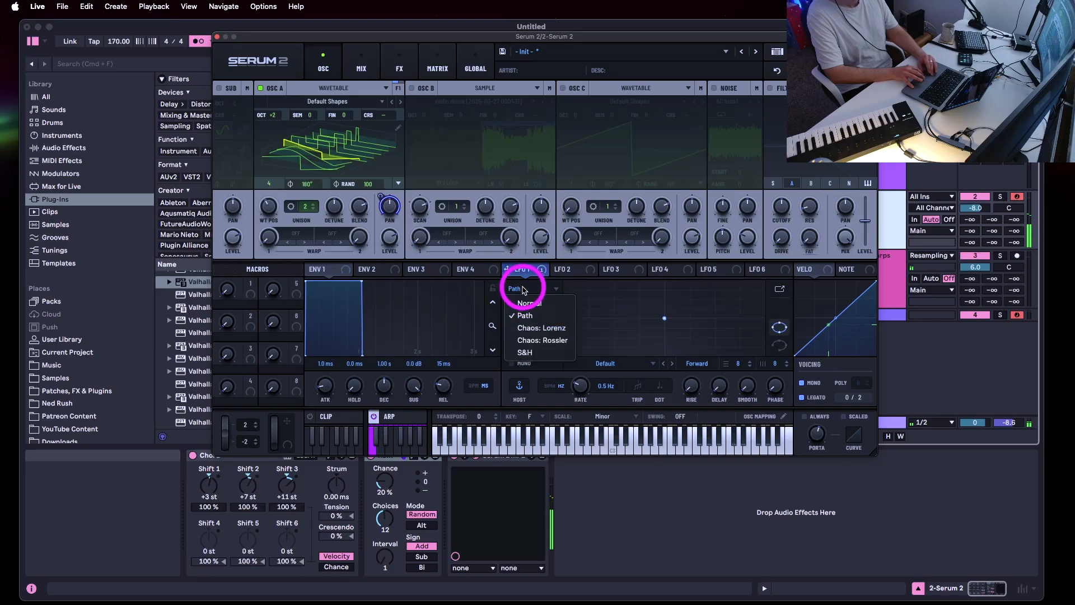
pyautogui.click(528, 326)
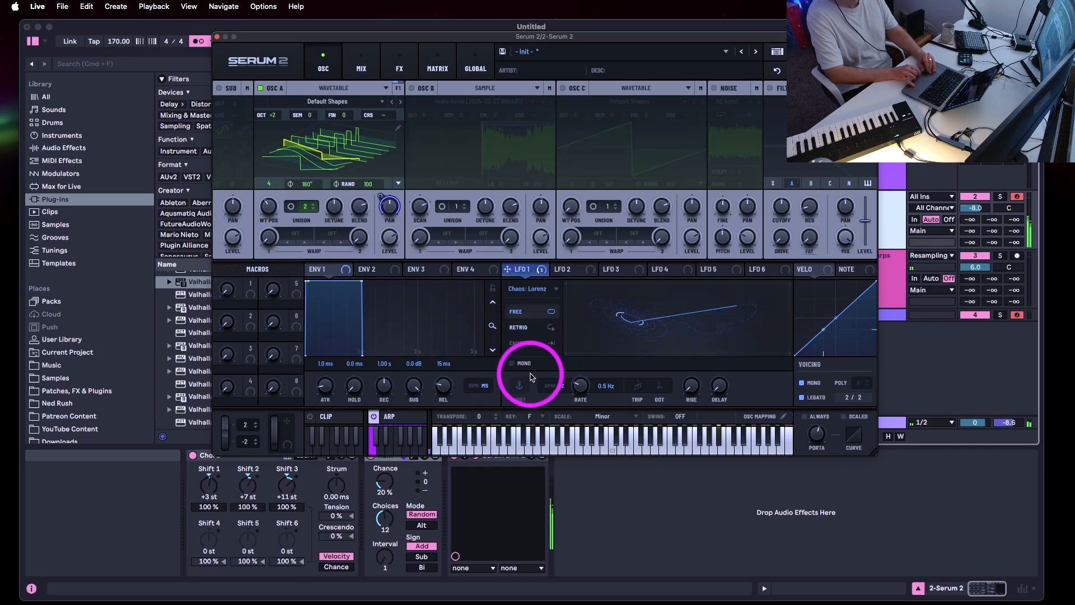
pyautogui.moveTo(580, 385); pyautogui.dragTo(582, 385)
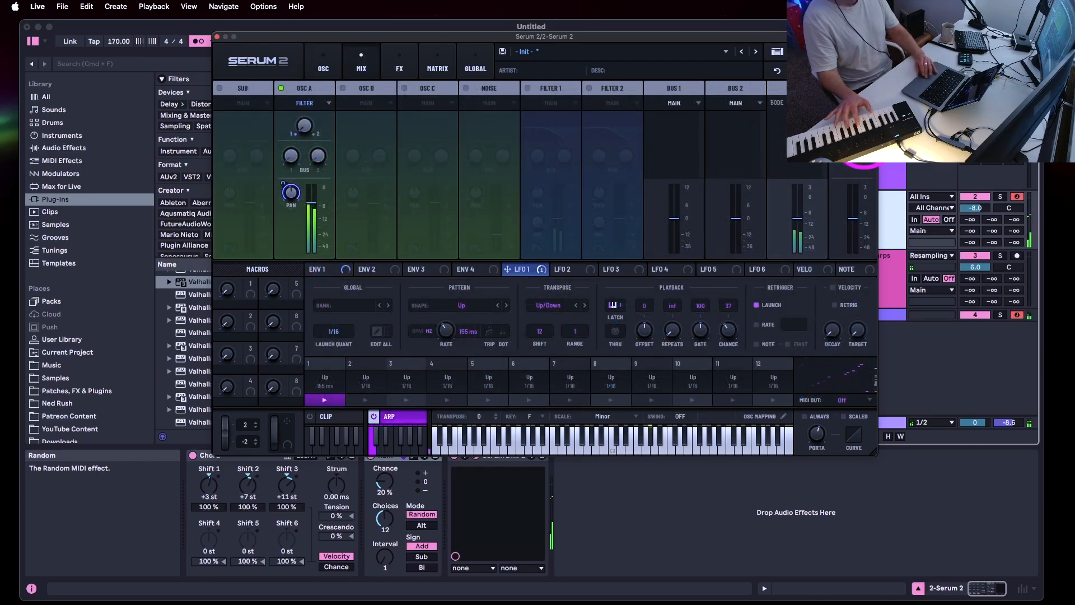
pyautogui.click(216, 37)
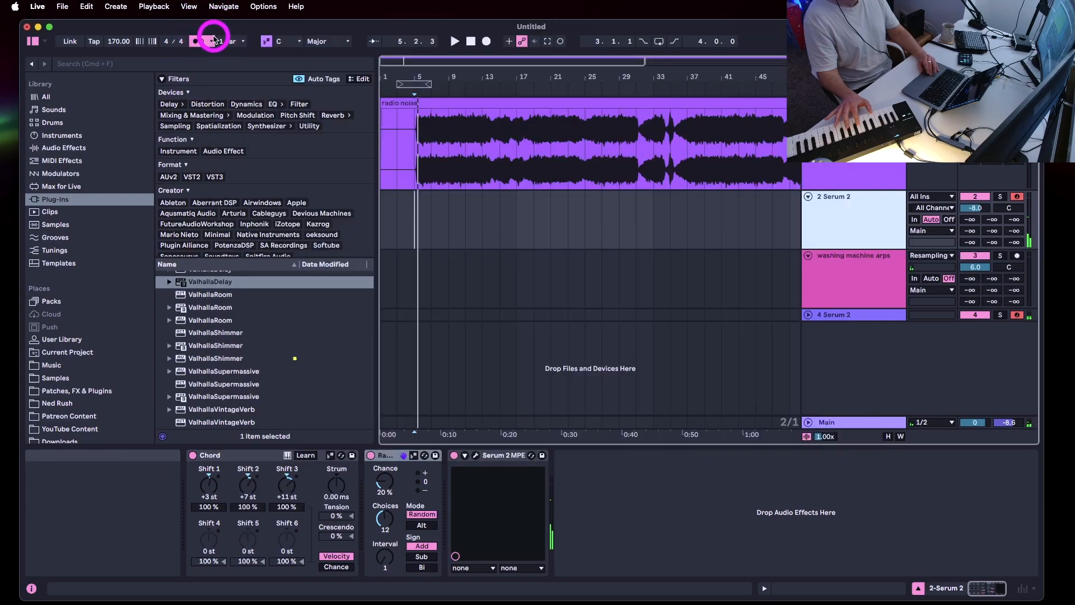
# Play the radio noise clip with the metronome off and adjust the noise track's volume
pyautogui.click(524, 172)
pyautogui.click(435, 150)
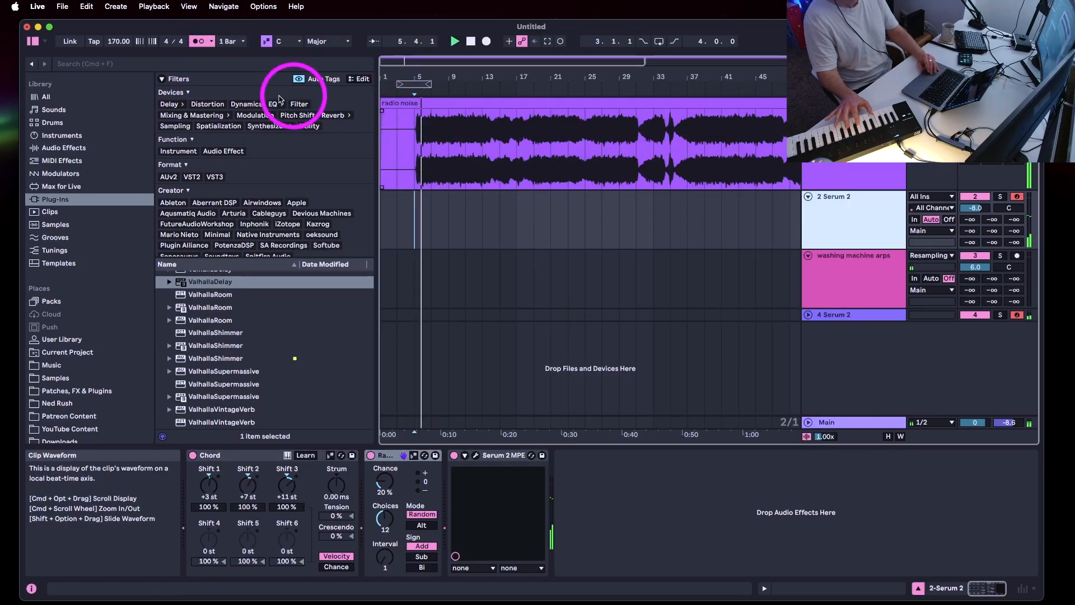
pyautogui.click(204, 42)
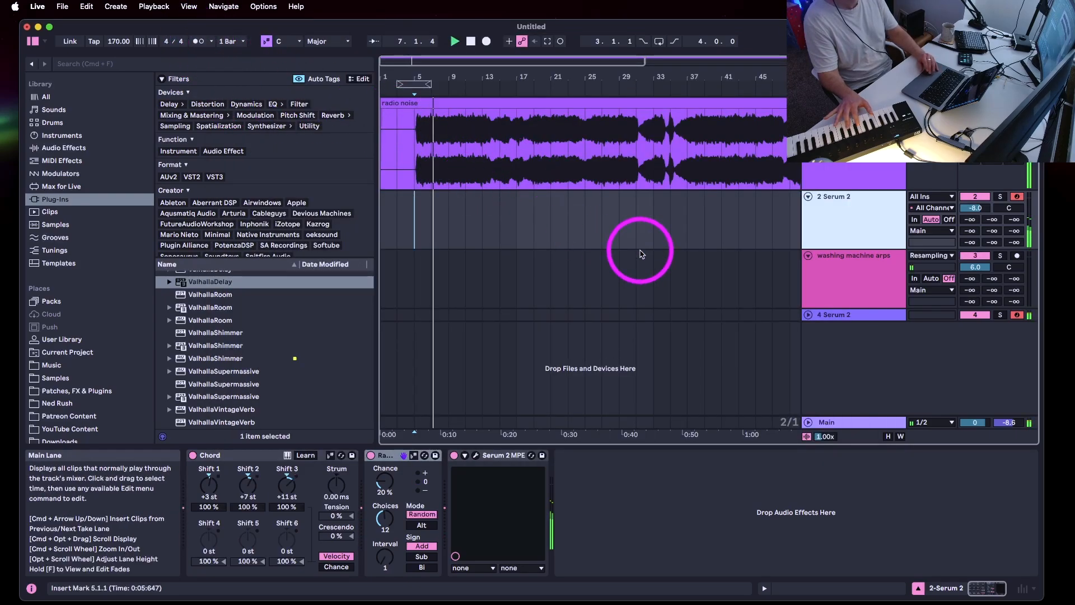
pyautogui.moveTo(975, 114); pyautogui.dragTo(975, 118)
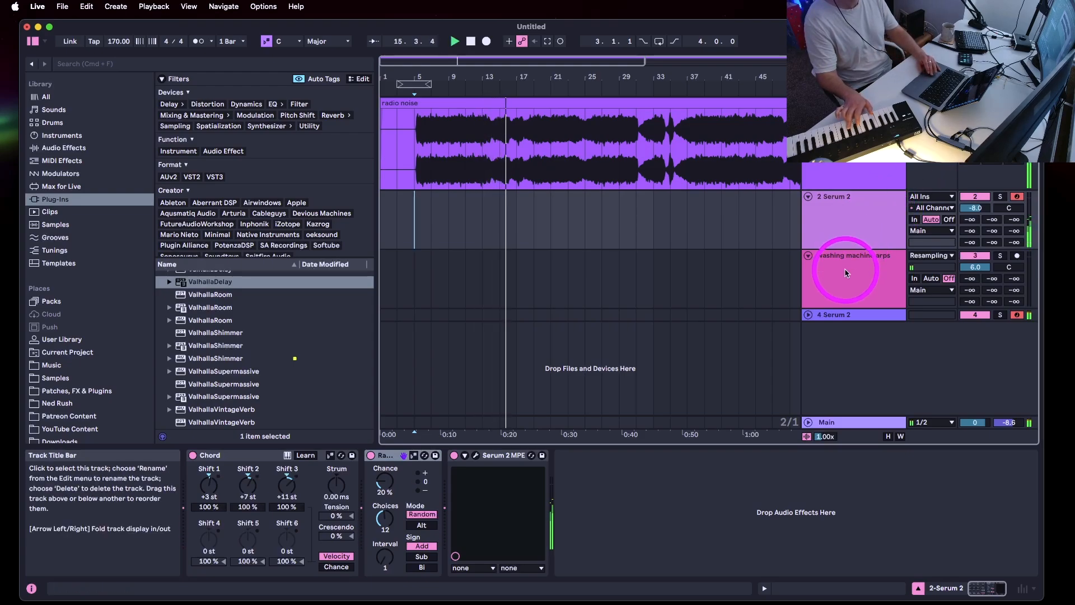
# In track 2's Serum 2, assign LFO 1's Y output to the arpeggiator's Chance at 70% and set LFO 1's rate to 0.4 Hz
pyautogui.press('super+alt+p')
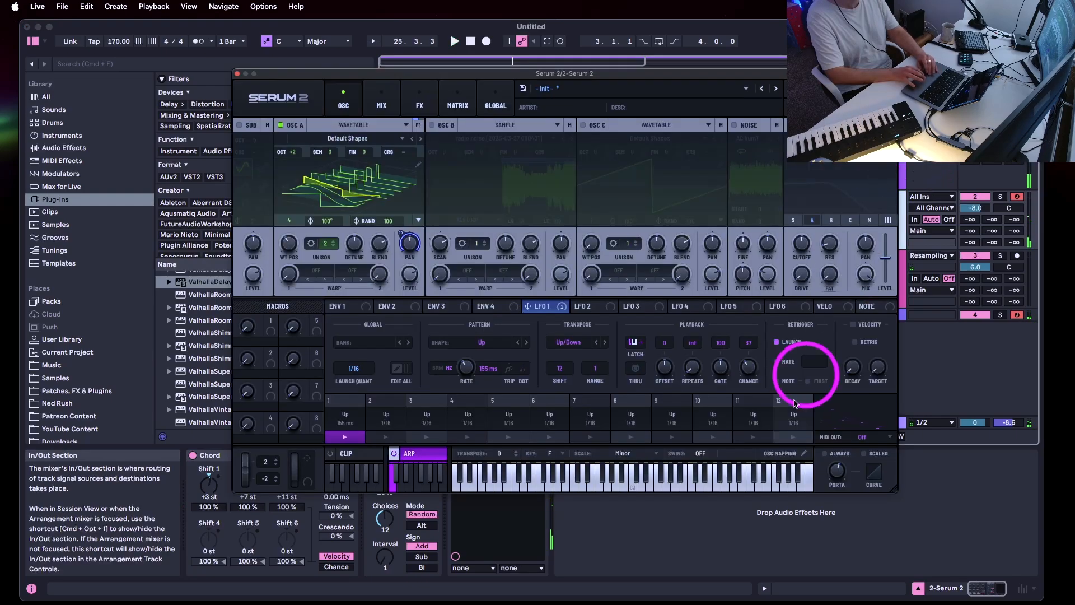
pyautogui.moveTo(562, 85); pyautogui.dragTo(474, 72)
pyautogui.click(451, 297)
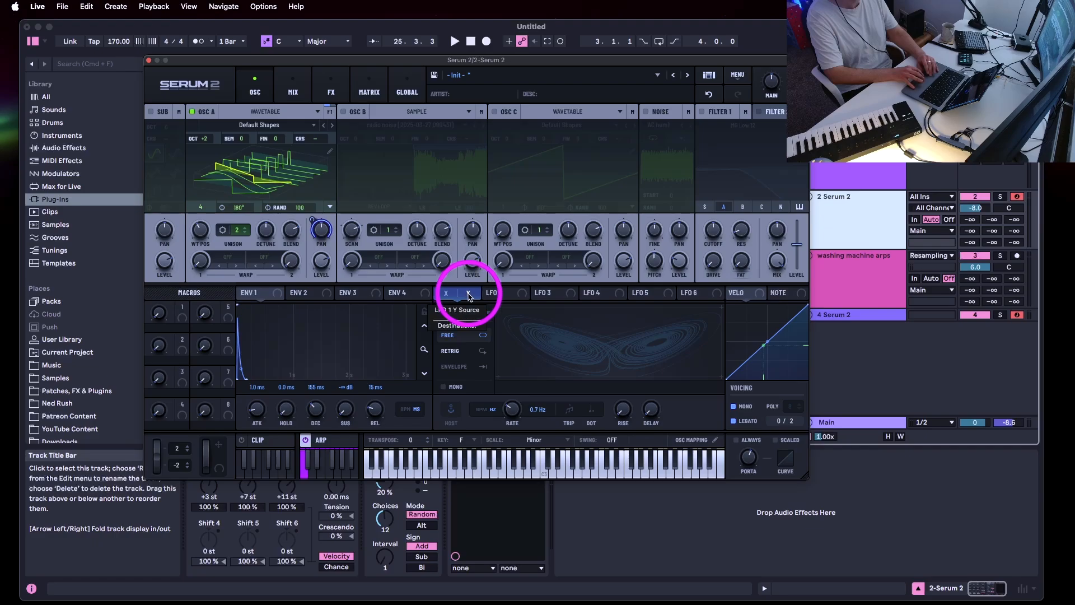
pyautogui.click(321, 440)
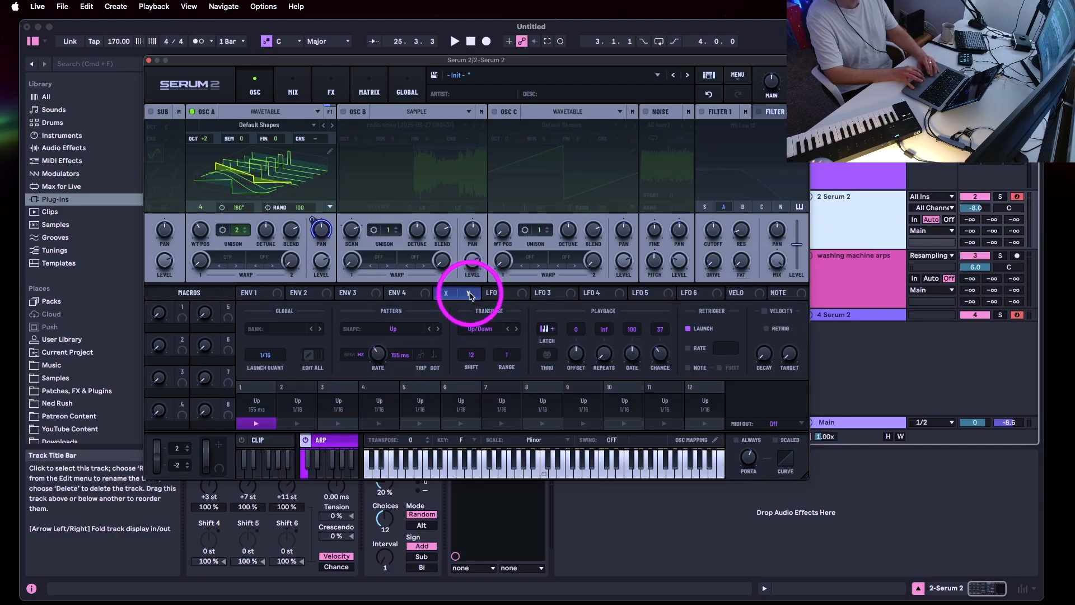
pyautogui.moveTo(470, 295); pyautogui.dragTo(653, 312)
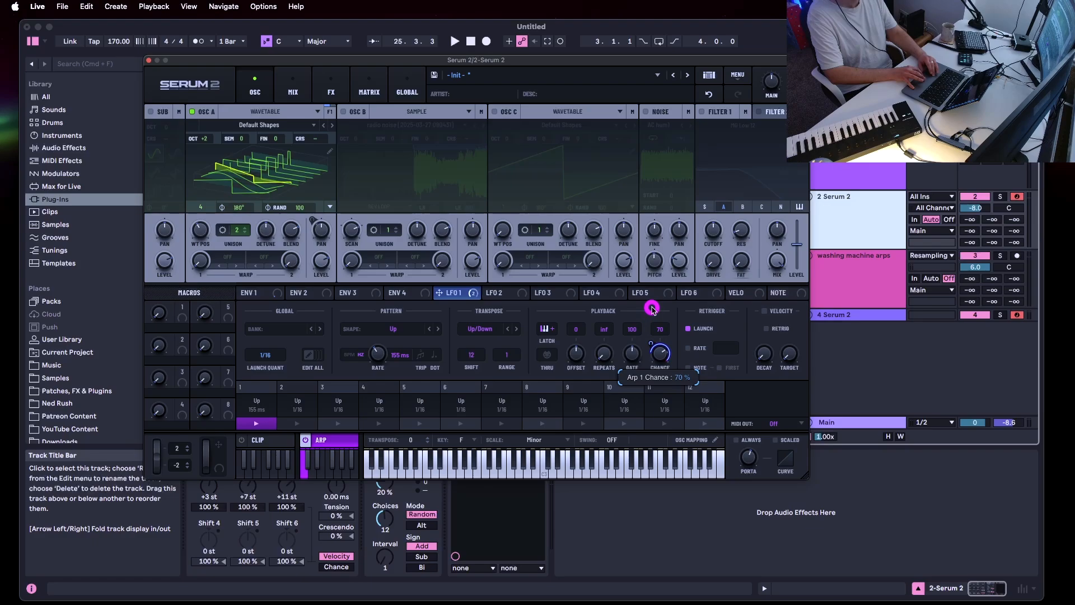
pyautogui.click(454, 292)
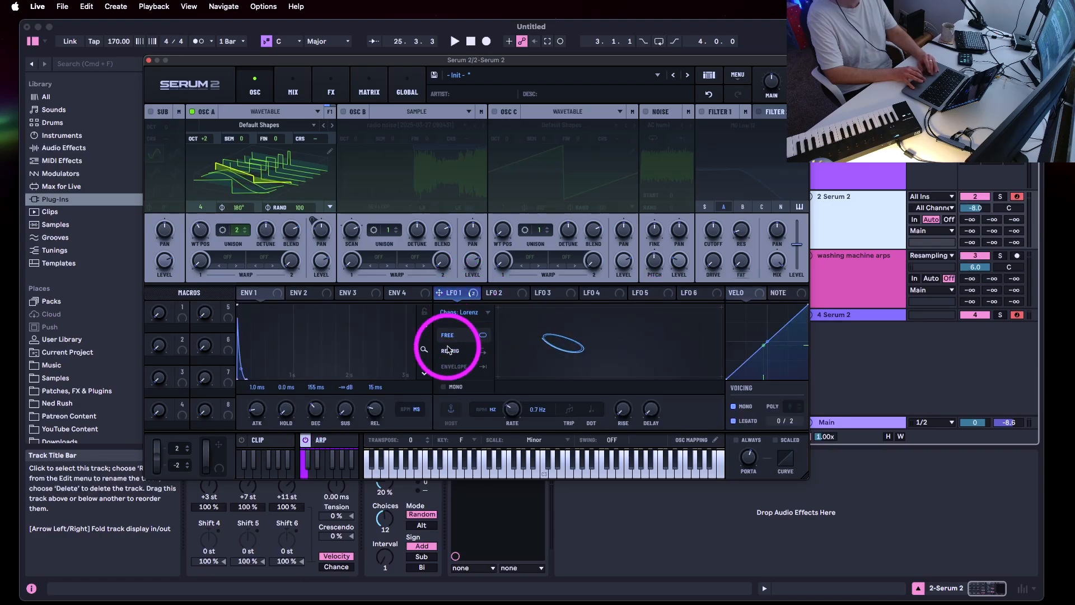
pyautogui.moveTo(511, 409); pyautogui.dragTo(512, 420)
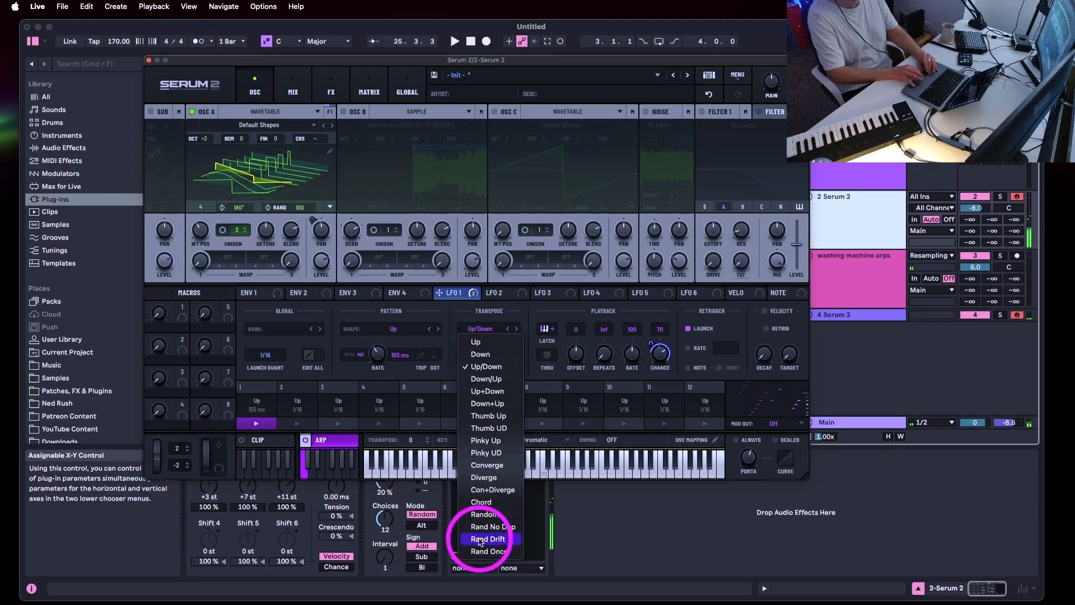
# Set the arpeggiator's transpose mode to Rand Drift and its rate to 117 ms
pyautogui.click(483, 538)
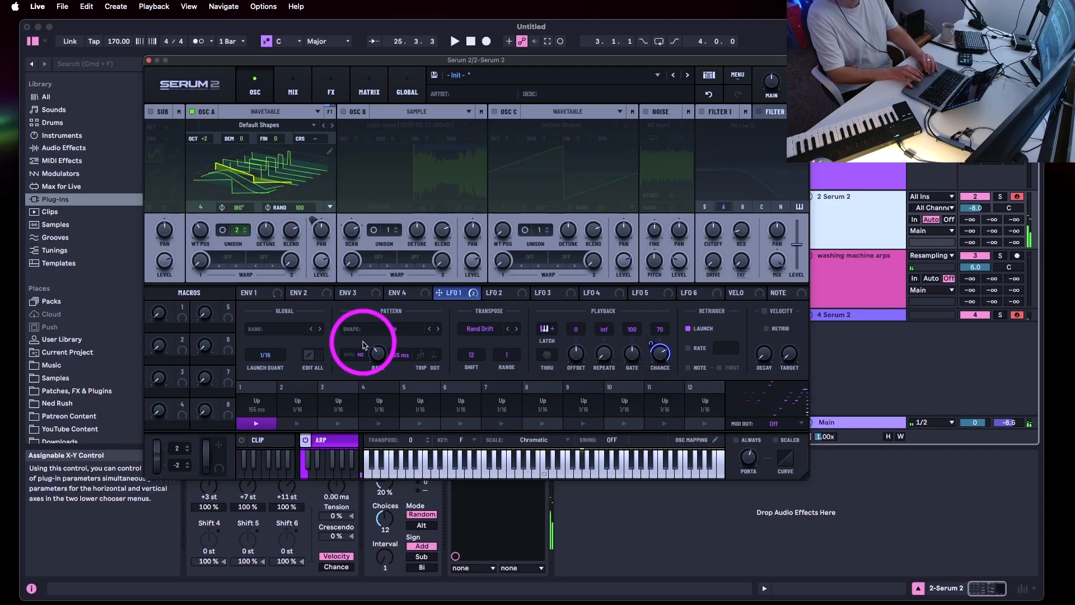
pyautogui.moveTo(376, 354); pyautogui.dragTo(376, 347)
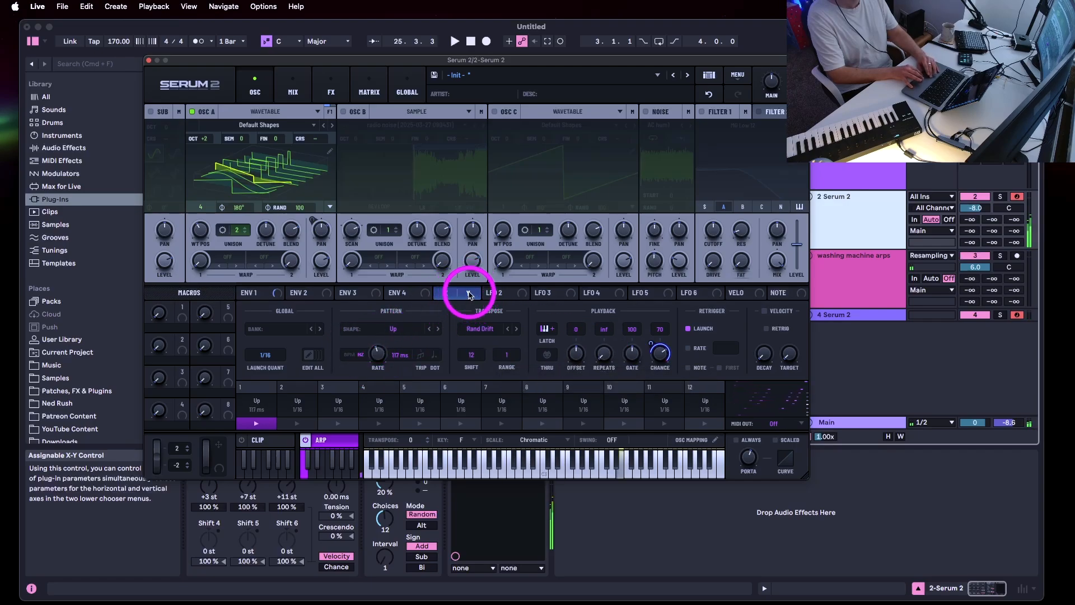
# Assign LFO 1's X output to the arpeggiator's rate and its Y output to the Bode effect's Blur
pyautogui.click(452, 293)
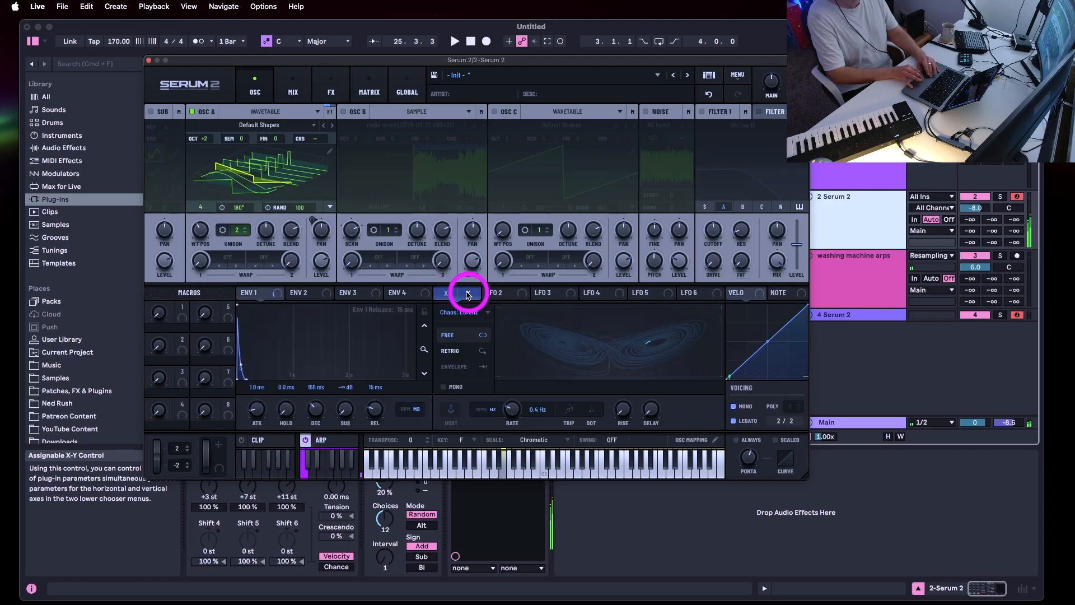
pyautogui.click(338, 440)
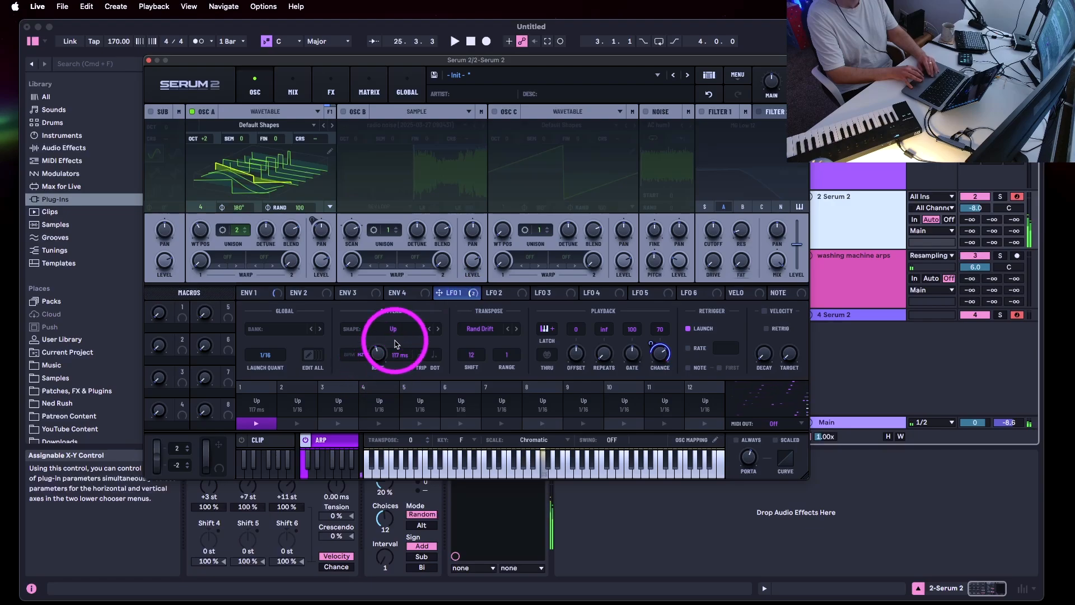
pyautogui.moveTo(445, 290); pyautogui.dragTo(374, 356)
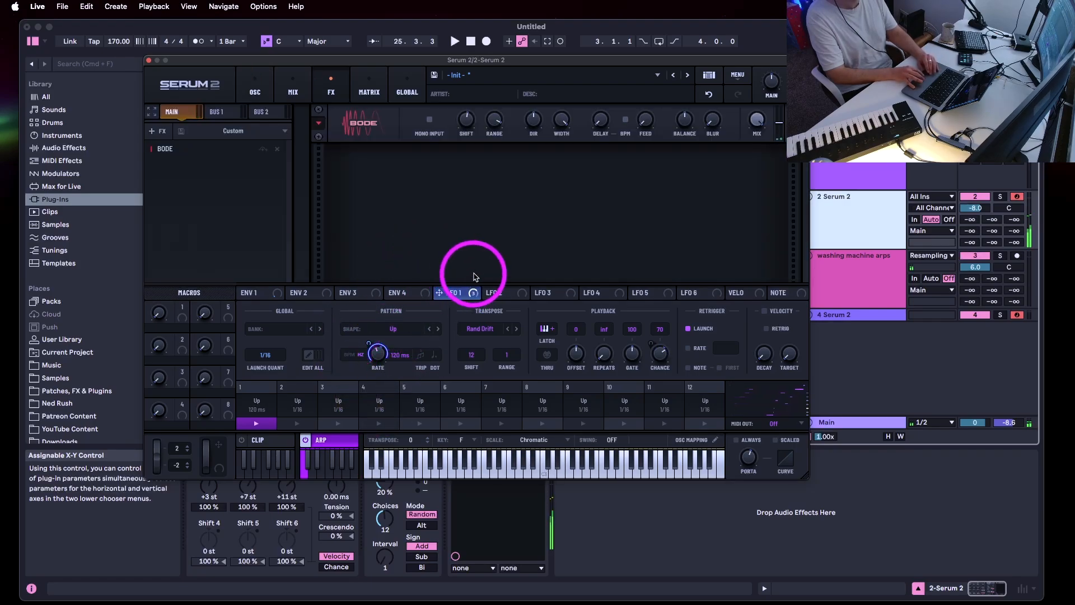
pyautogui.moveTo(470, 291)
pyautogui.moveTo(470, 293); pyautogui.dragTo(712, 121)
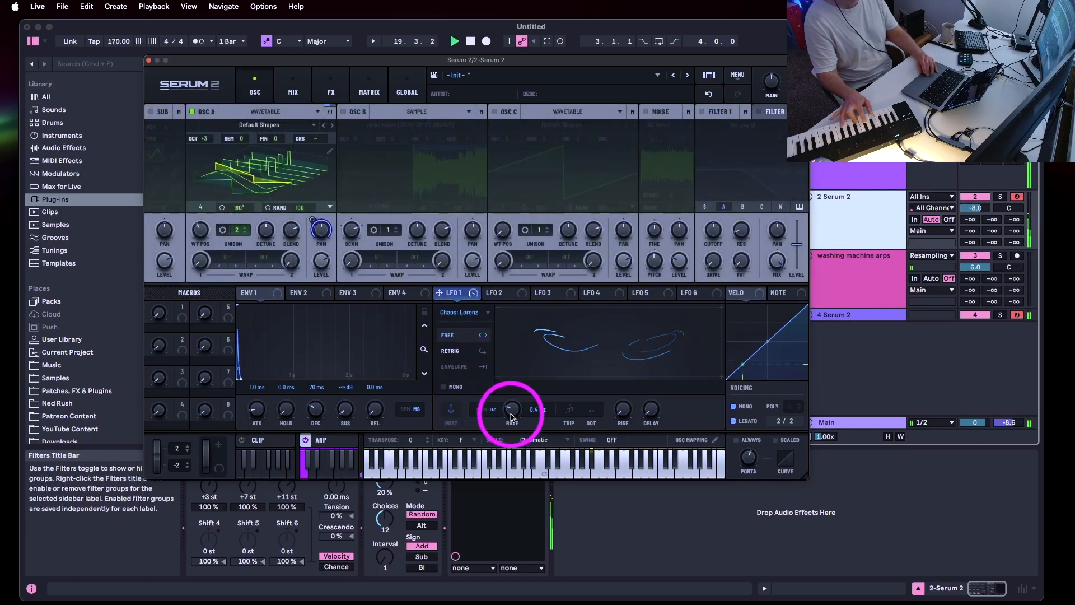
# Slow LFO 1's rate down to 0.08 Hz
pyautogui.moveTo(510, 413); pyautogui.dragTo(512, 417)
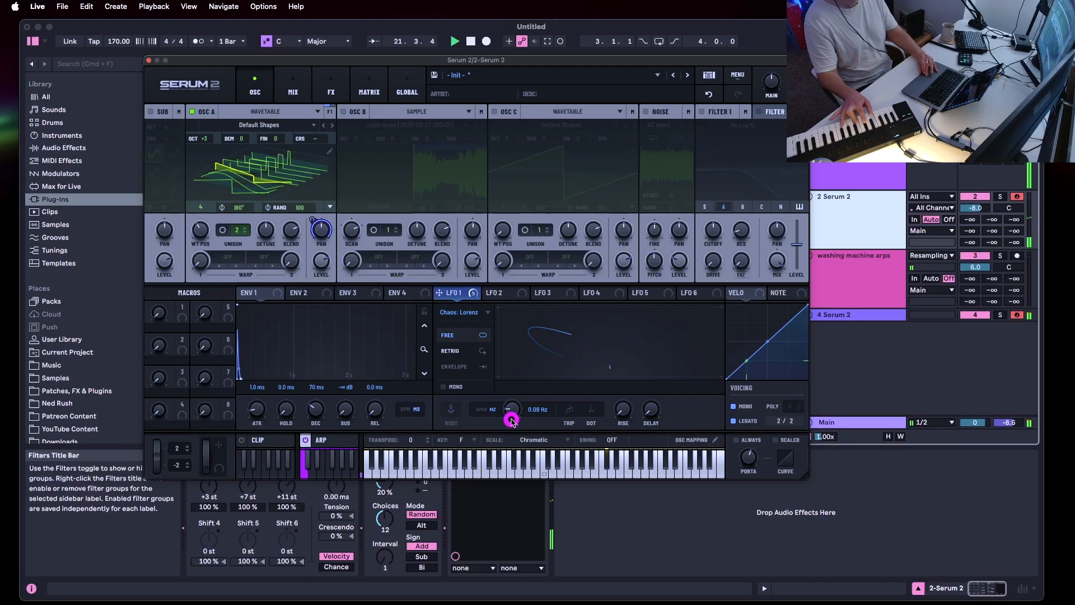
pyautogui.moveTo(511, 421); pyautogui.dragTo(514, 415)
pyautogui.click(621, 412)
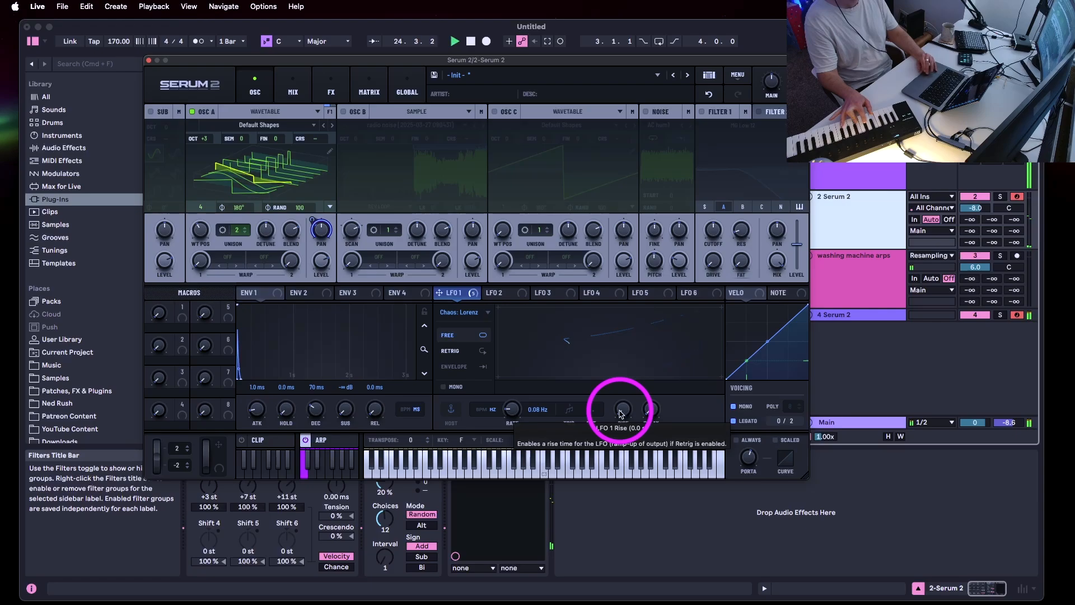
# Add a Delay effect to the main effects chain of track 2's Serum 2
pyautogui.click(331, 87)
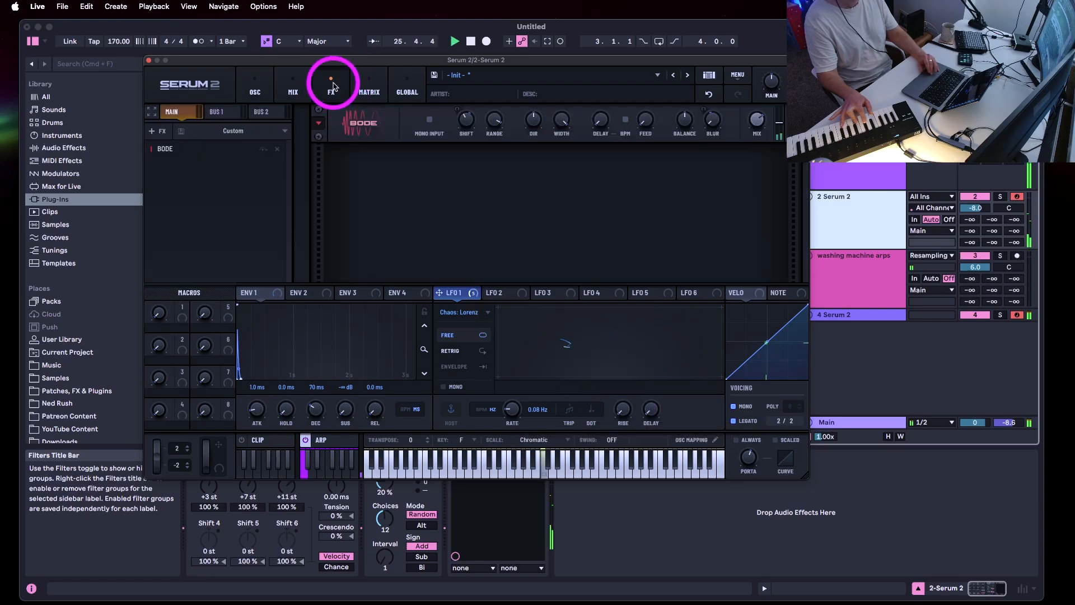
pyautogui.click(153, 131)
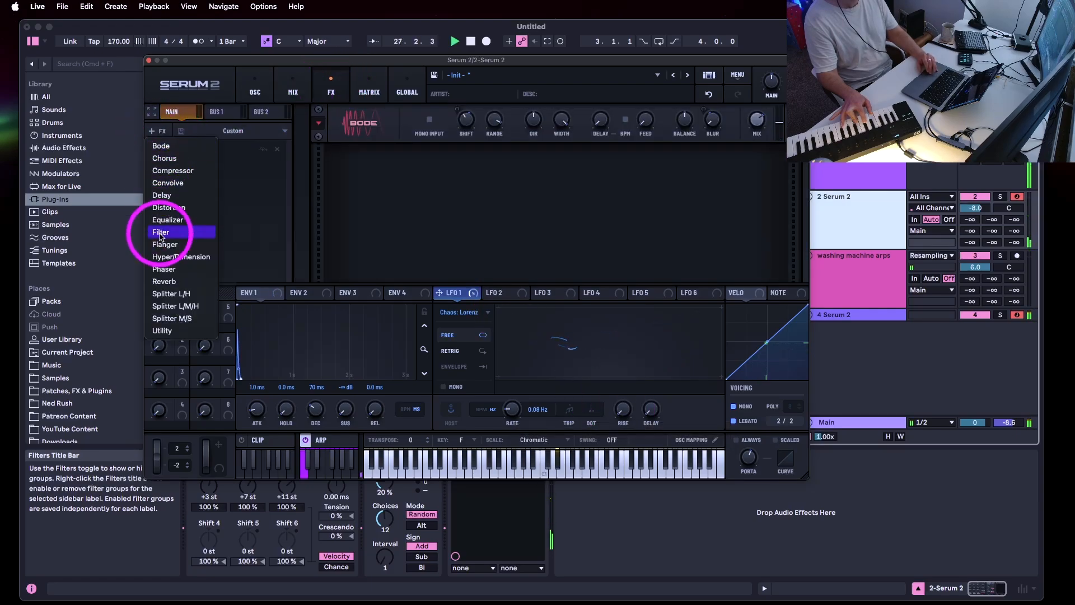
pyautogui.click(161, 196)
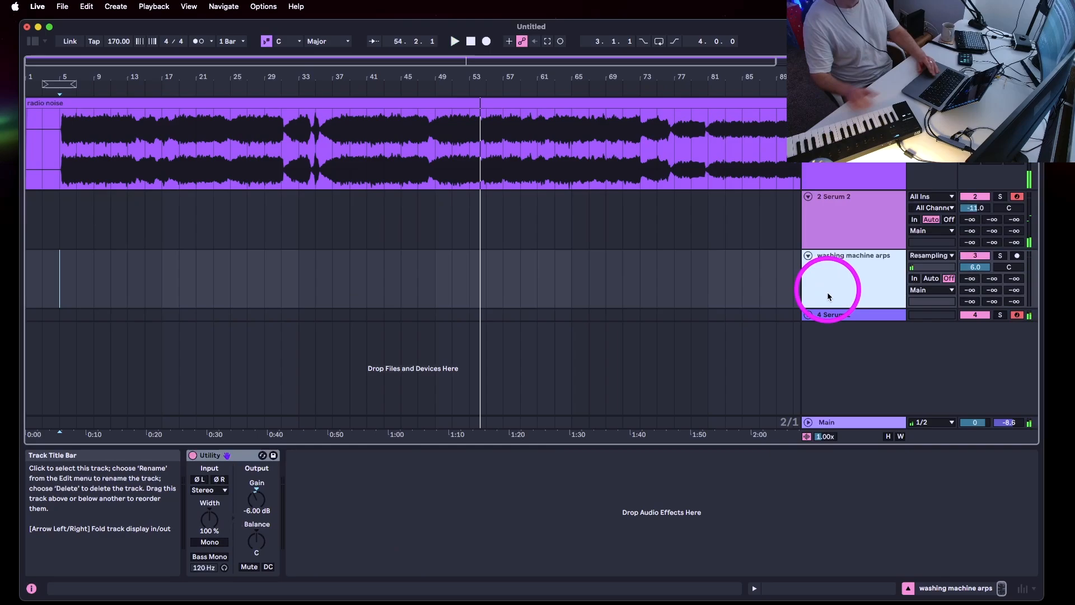
# Open the Serum 2 on track 4 and enable oscillator B in Sample mode
pyautogui.click(837, 315)
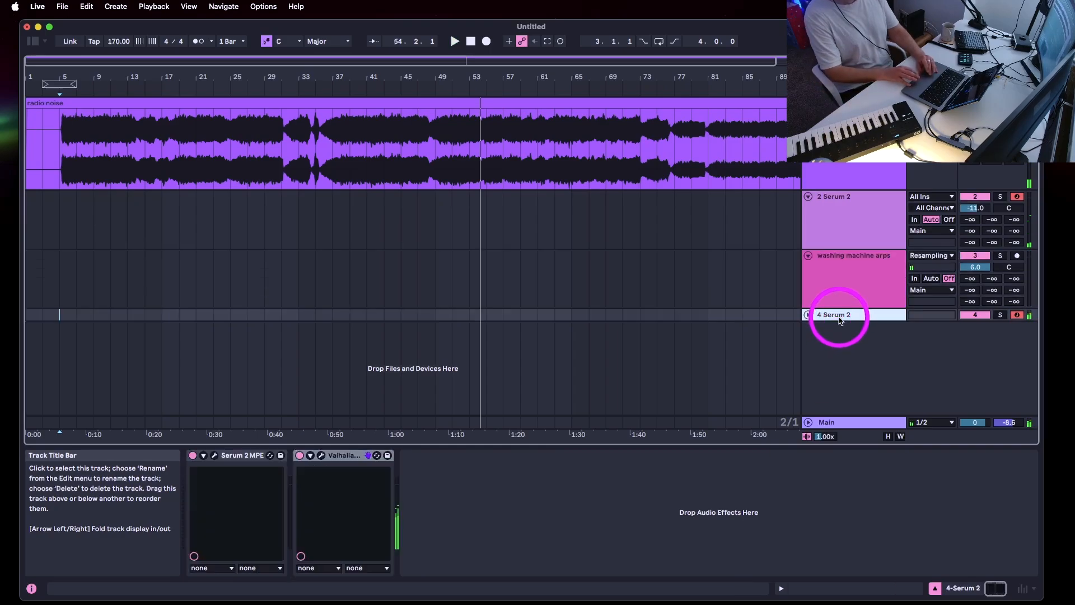
pyautogui.click(218, 460)
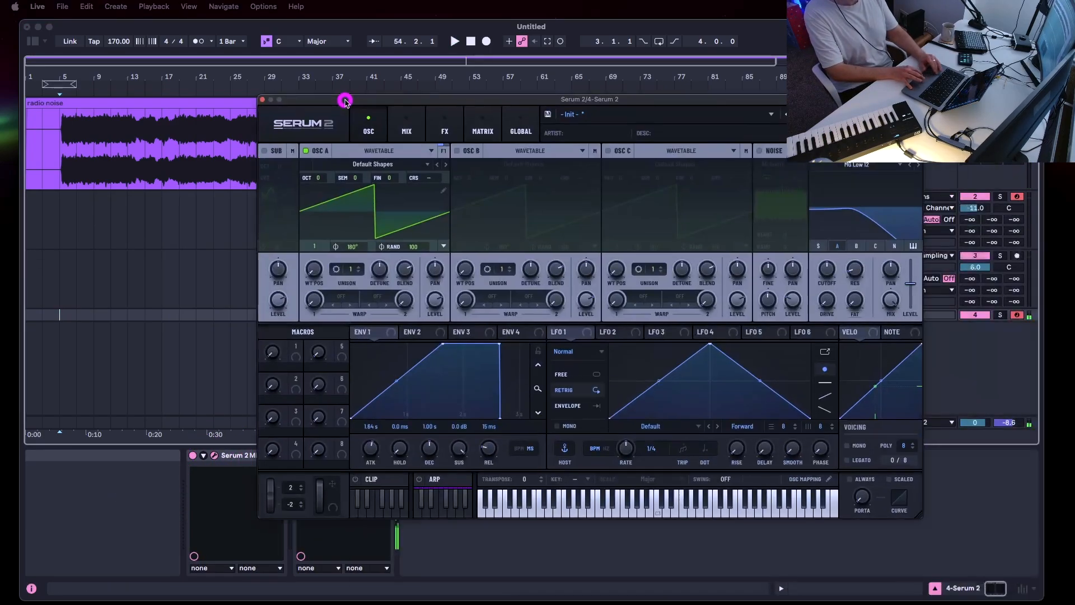
pyautogui.moveTo(345, 101); pyautogui.dragTo(254, 83)
pyautogui.click(434, 133)
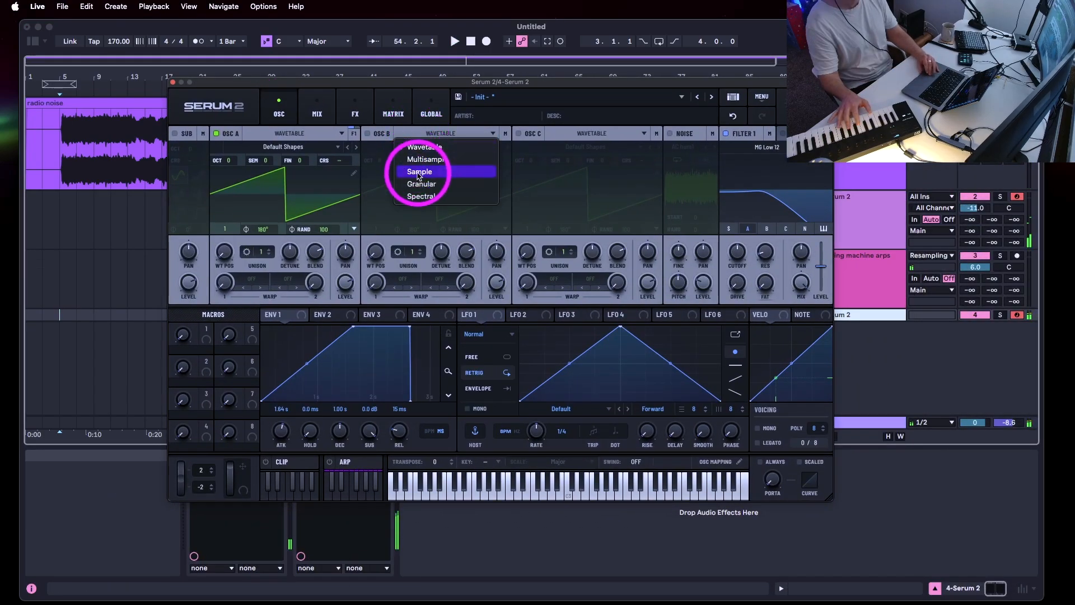
pyautogui.click(420, 174)
pyautogui.click(368, 133)
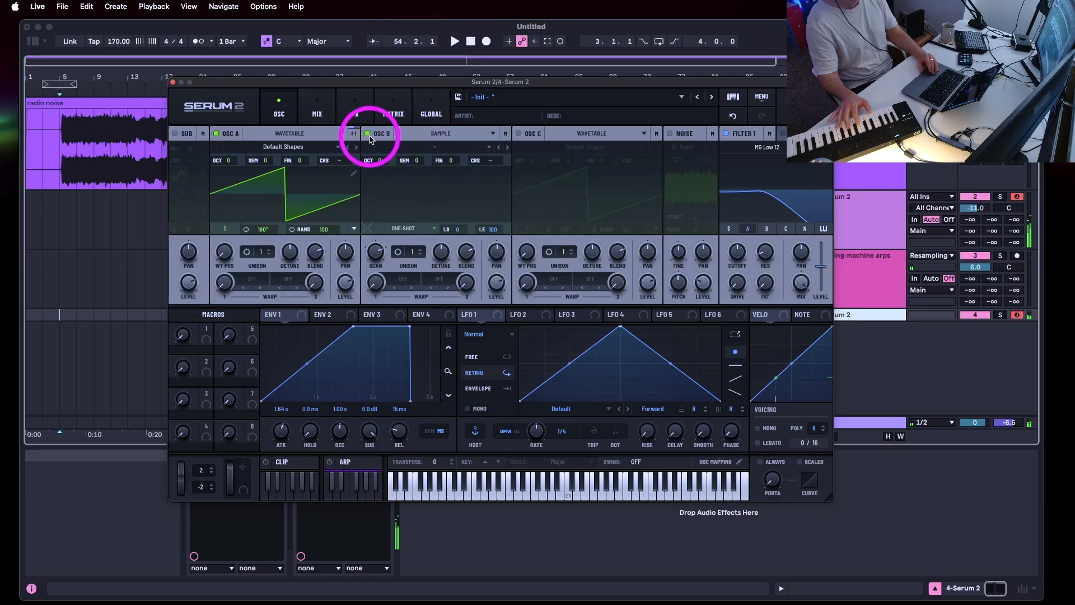
# Load the factory Vox sample Aaah Holy into oscillator B
pyautogui.click(453, 135)
pyautogui.click(452, 172)
pyautogui.click(430, 147)
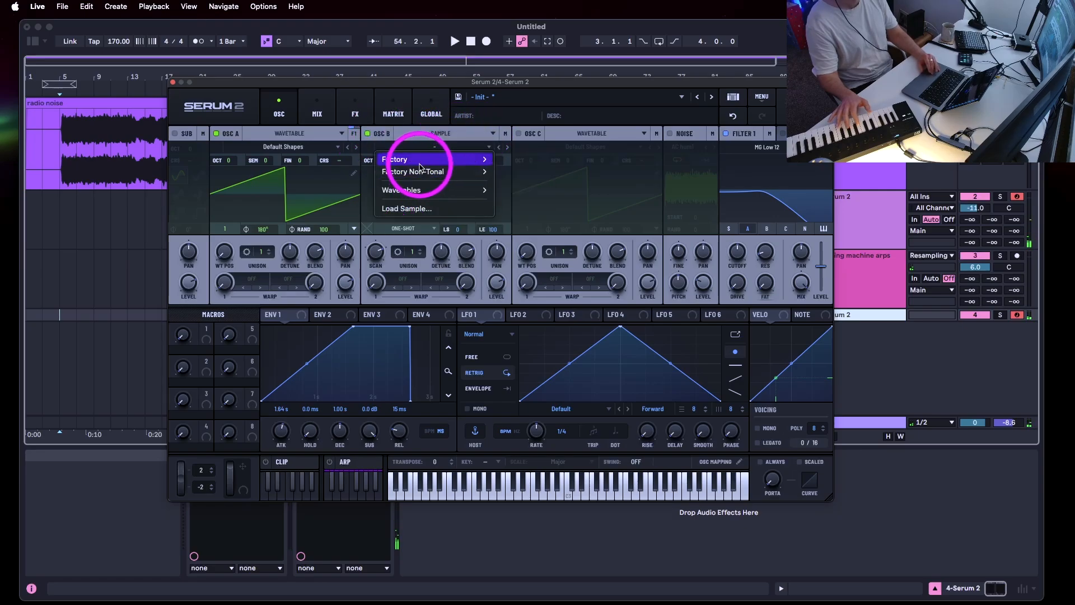
pyautogui.moveTo(423, 160)
pyautogui.moveTo(510, 257)
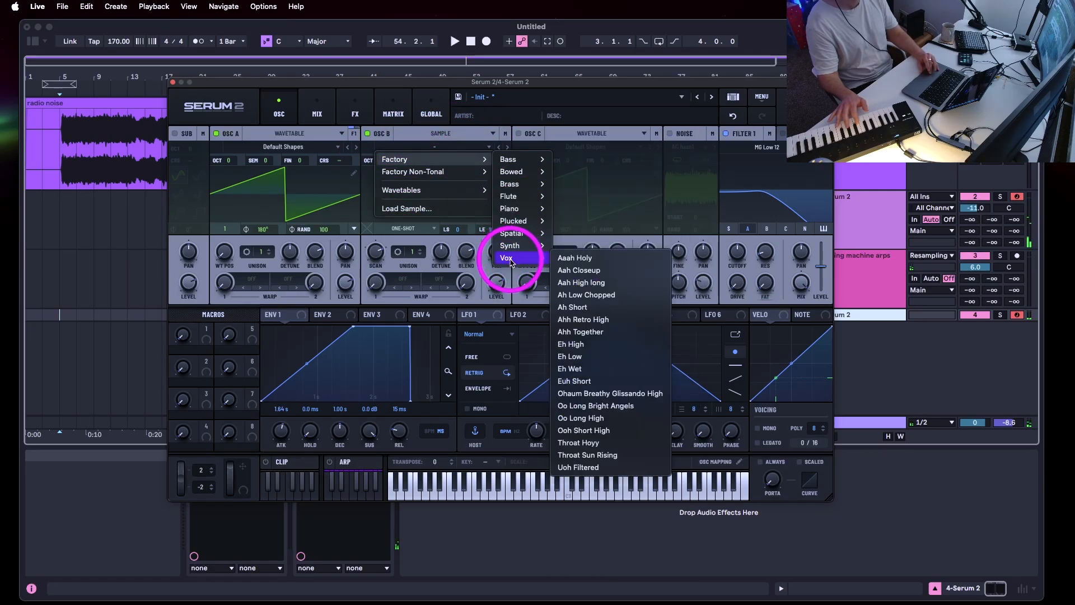
pyautogui.click(577, 255)
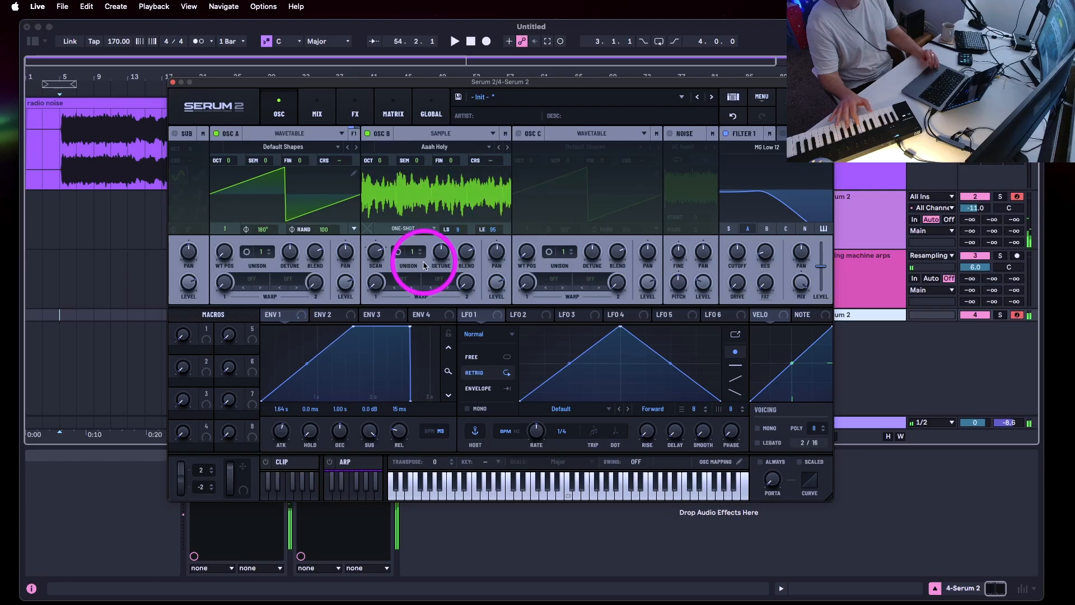
# Enable the noise oscillator and load the H-Breath sample from Organics
pyautogui.click(670, 134)
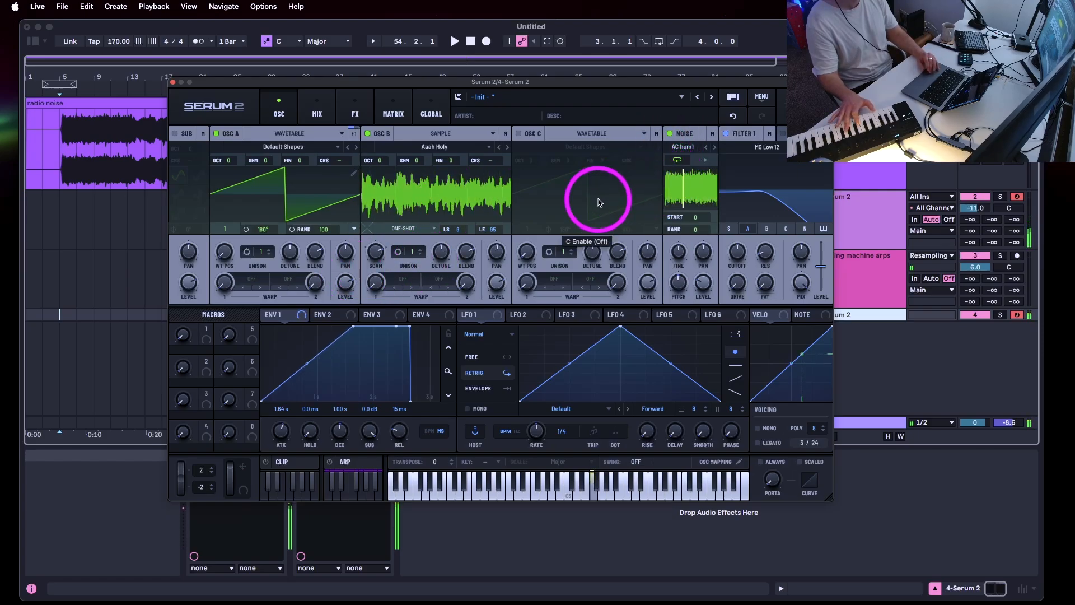
pyautogui.click(681, 145)
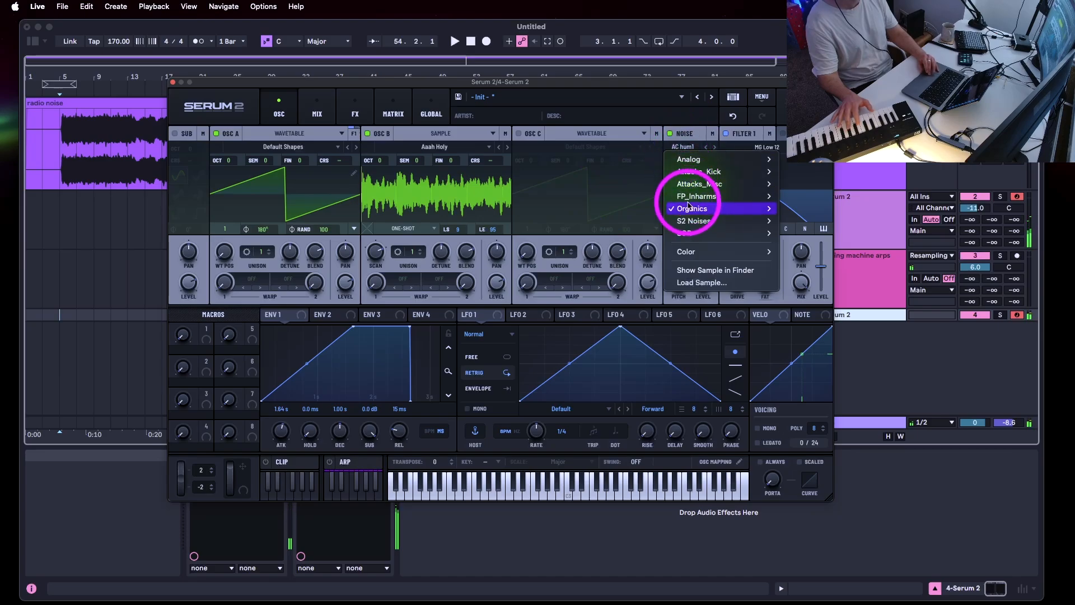
pyautogui.moveTo(690, 207)
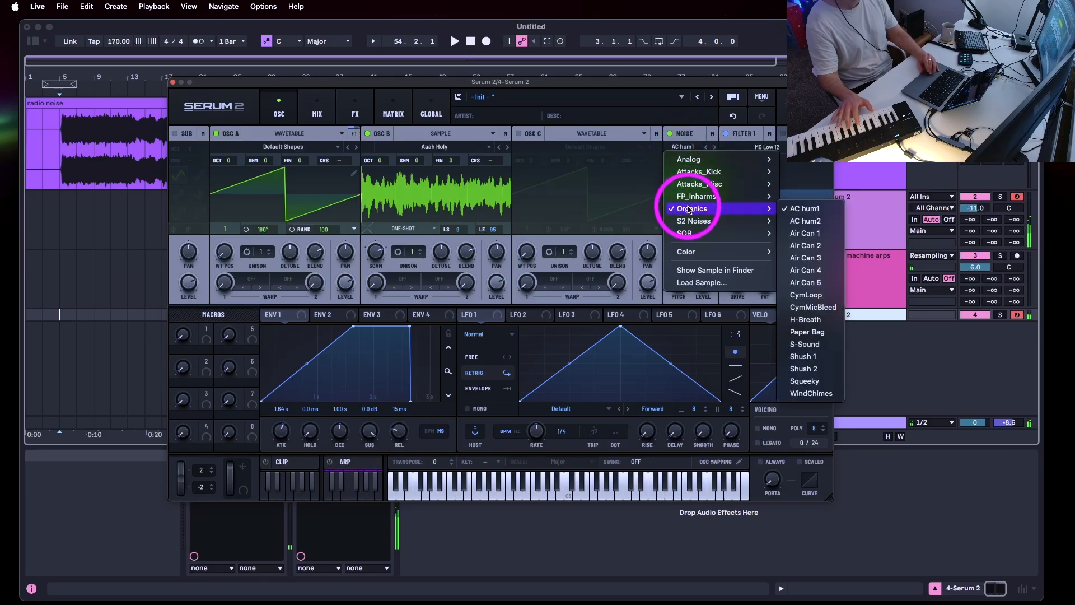
pyautogui.click(806, 320)
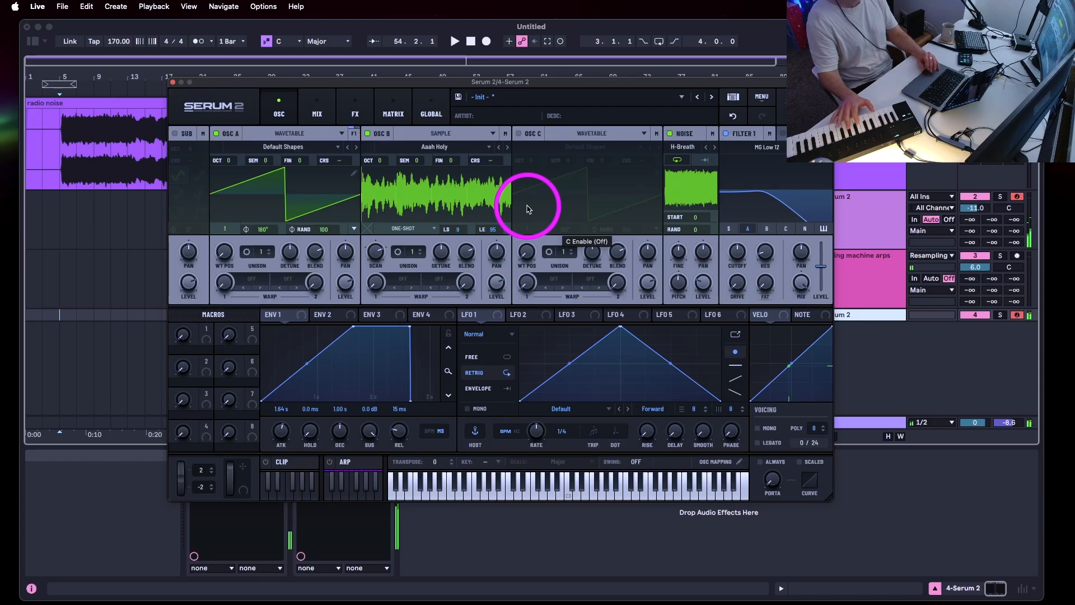
# Set envelope 1's attack to 1.95 s and its release to 455 ms
pyautogui.moveTo(283, 429); pyautogui.dragTo(284, 427)
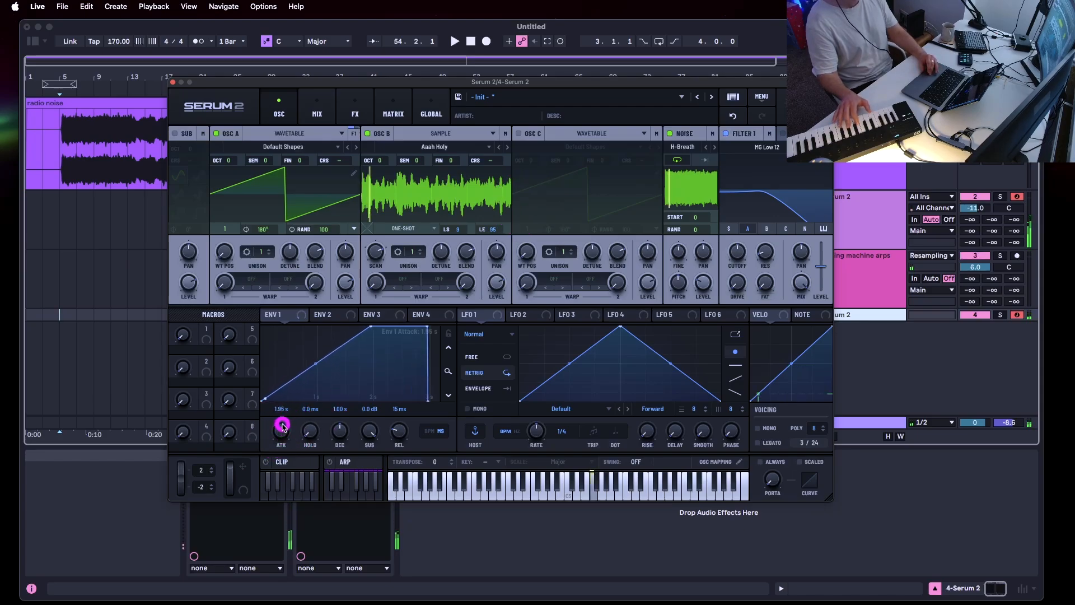
pyautogui.moveTo(399, 436); pyautogui.dragTo(400, 433)
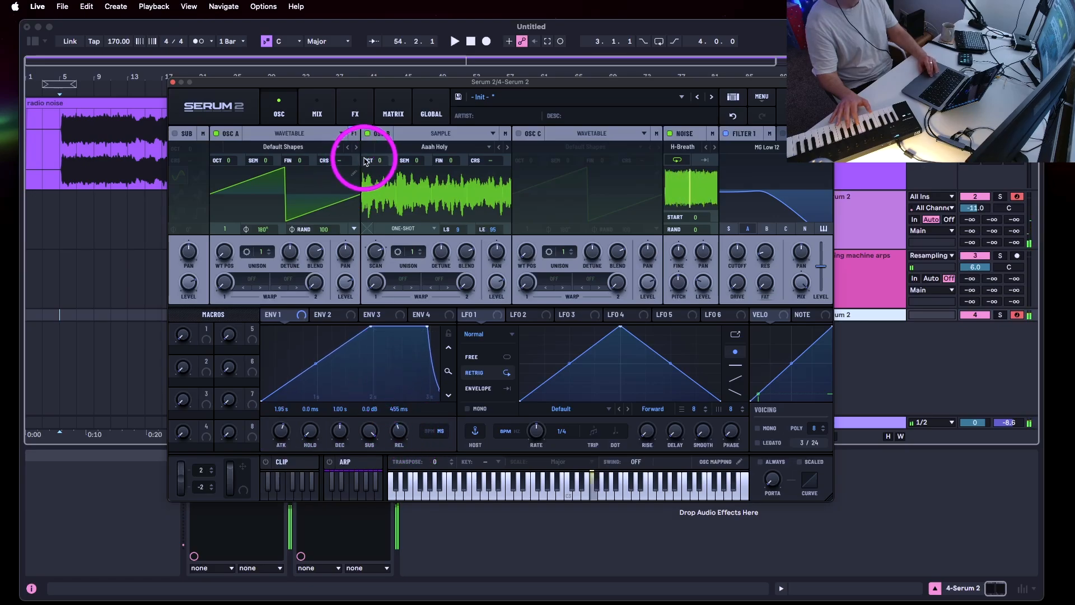
# Set oscillator B's octave to -1 and lower its level in the mixer to about 55%, returning to the oscillator view
pyautogui.moveTo(377, 161); pyautogui.dragTo(379, 176)
pyautogui.click(317, 110)
pyautogui.moveTo(322, 248); pyautogui.dragTo(323, 250)
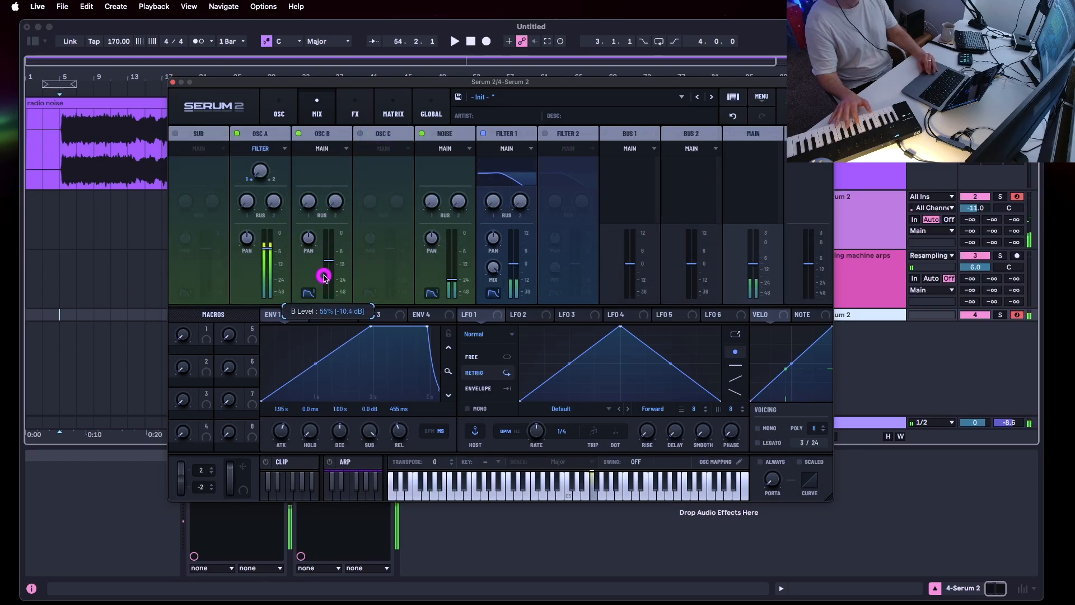
pyautogui.moveTo(323, 277); pyautogui.dragTo(324, 277)
pyautogui.click(279, 109)
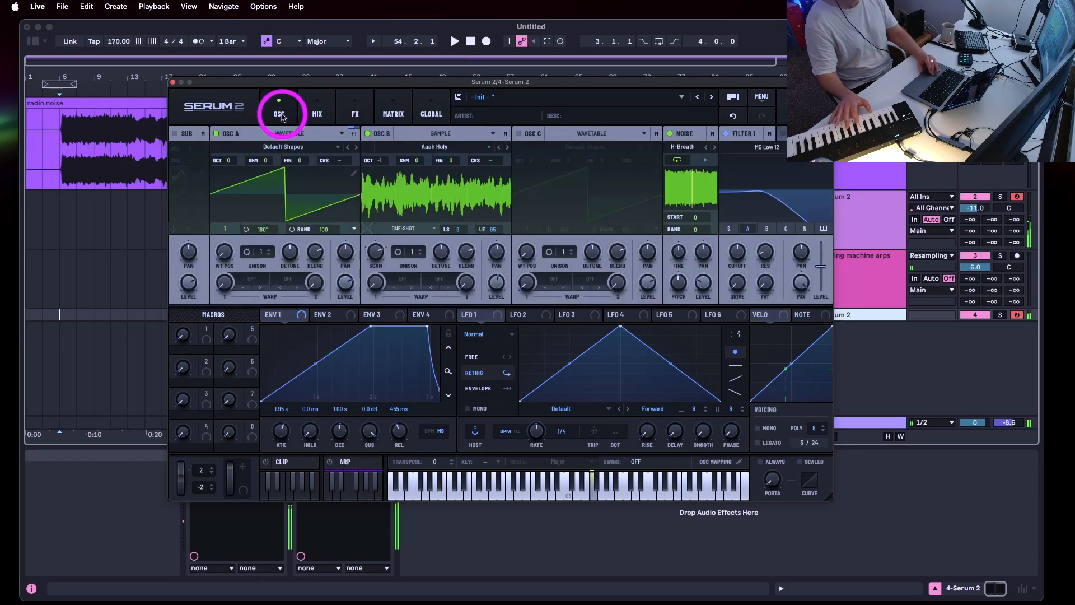
# Set the playback mode of oscillator B's Aaah Holy sample to Fwd/Rev Loop
pyautogui.click(397, 234)
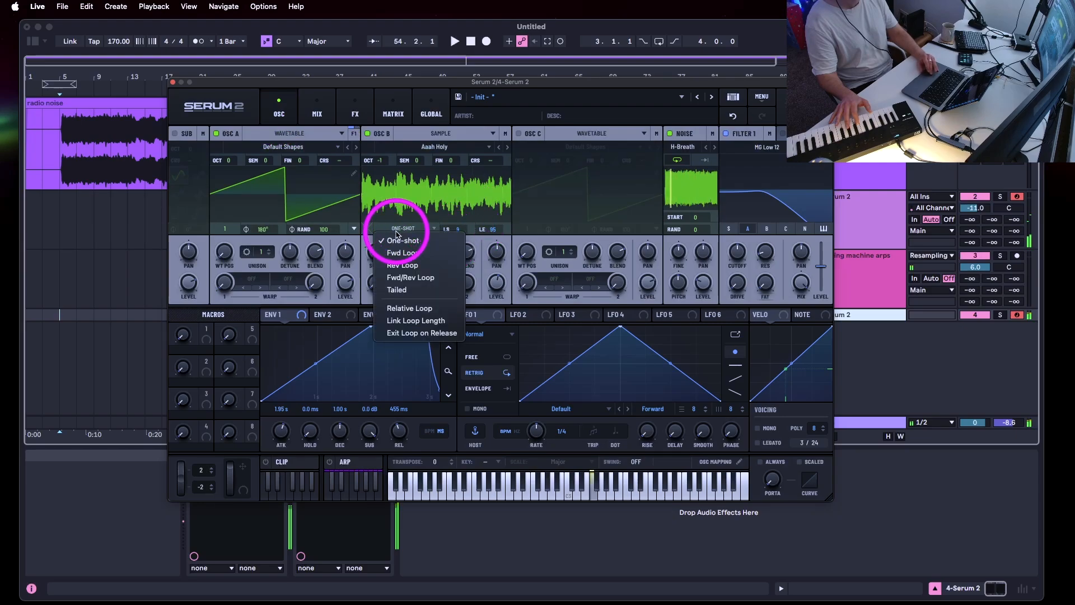
pyautogui.click(401, 278)
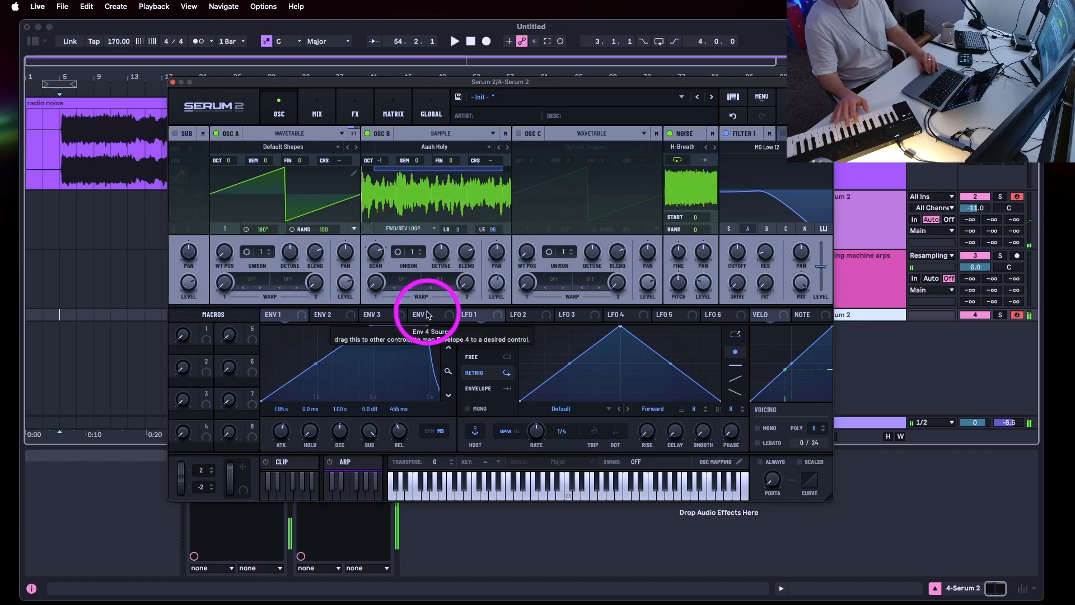
# In the mixer, lower the noise level to about 14% and oscillator B's level to about 34%
pyautogui.click(317, 107)
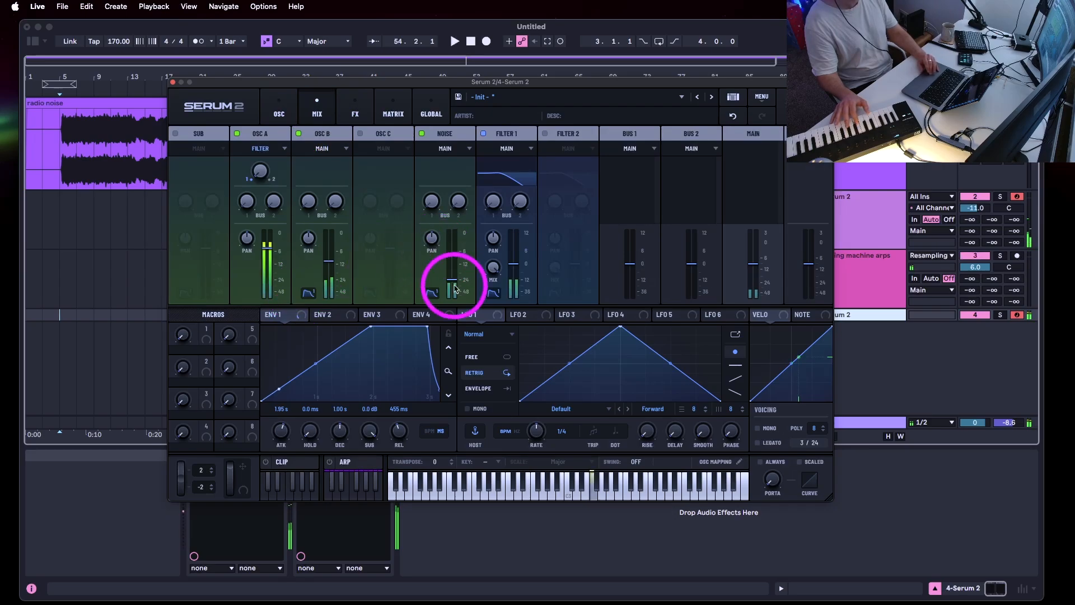
pyautogui.moveTo(450, 284)
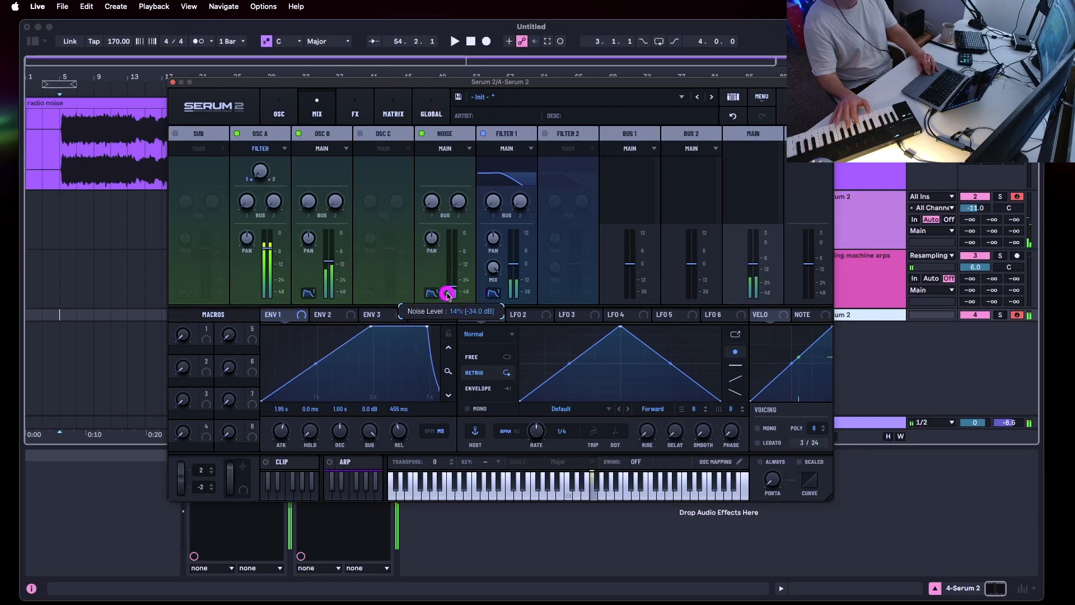
pyautogui.moveTo(328, 265)
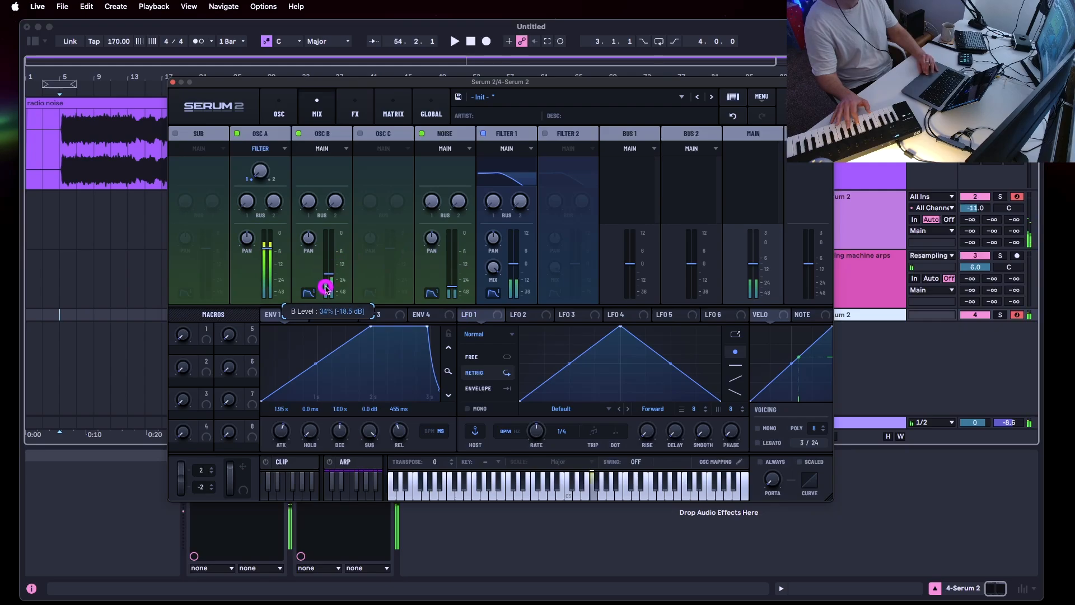
# Return to the oscillator view, enable filter 2 and set its type to Notch 12
pyautogui.click(404, 134)
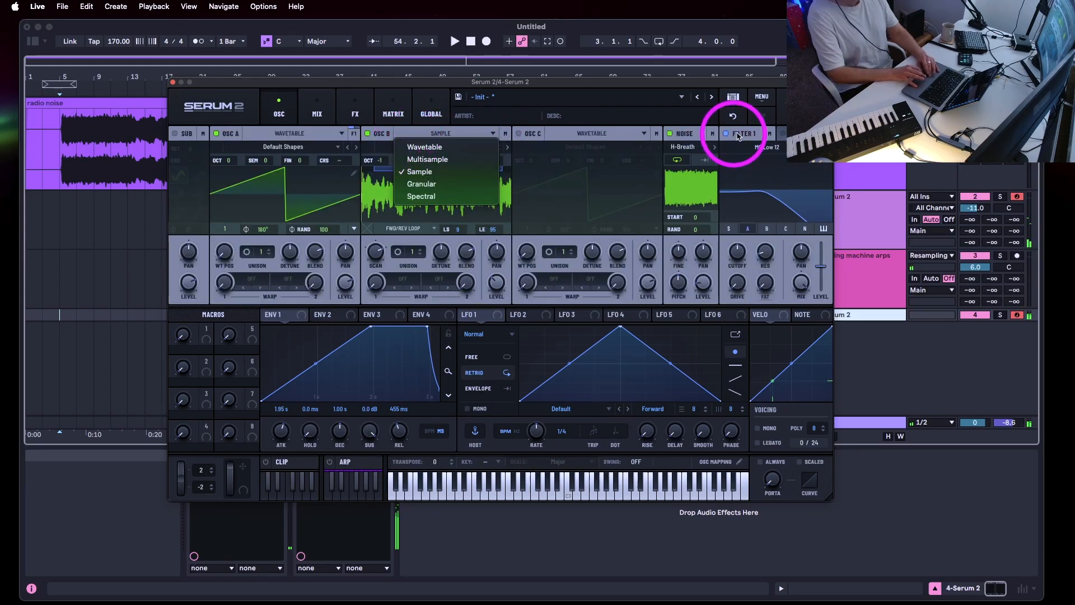
pyautogui.click(783, 133)
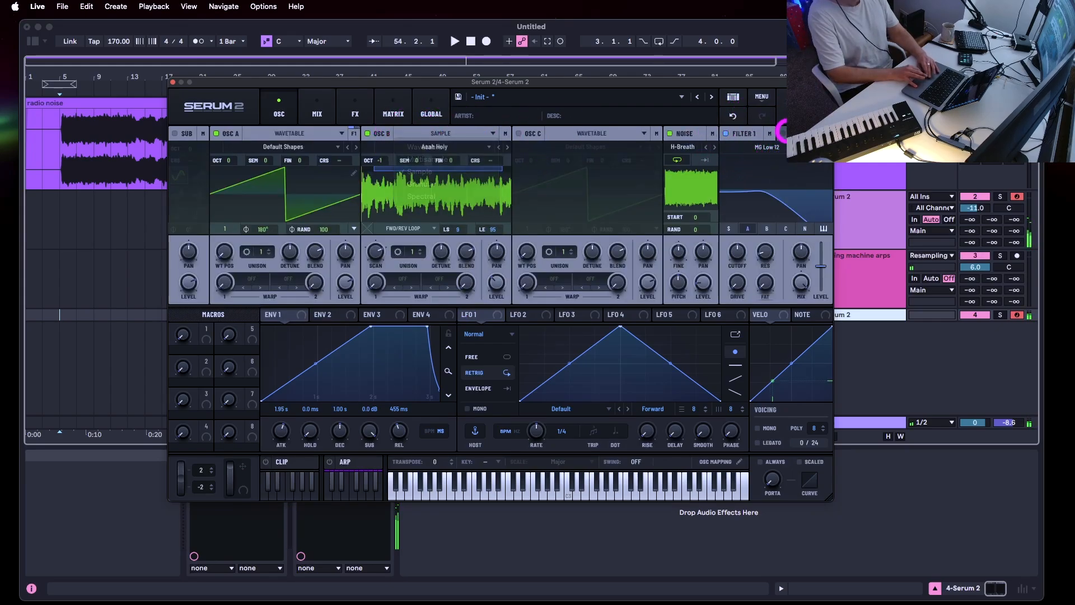
pyautogui.click(783, 135)
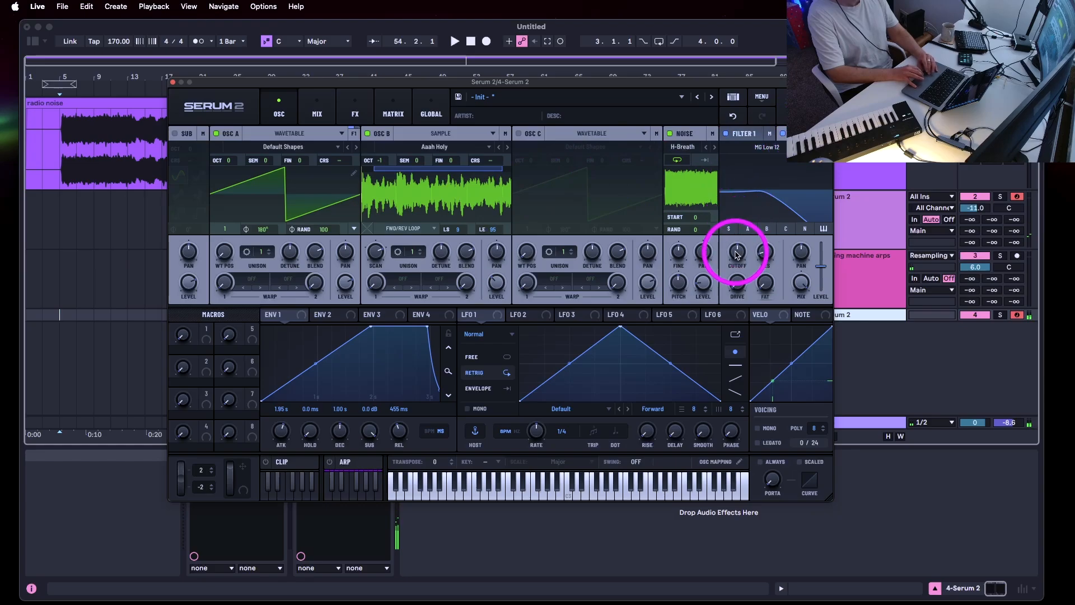
pyautogui.click(764, 148)
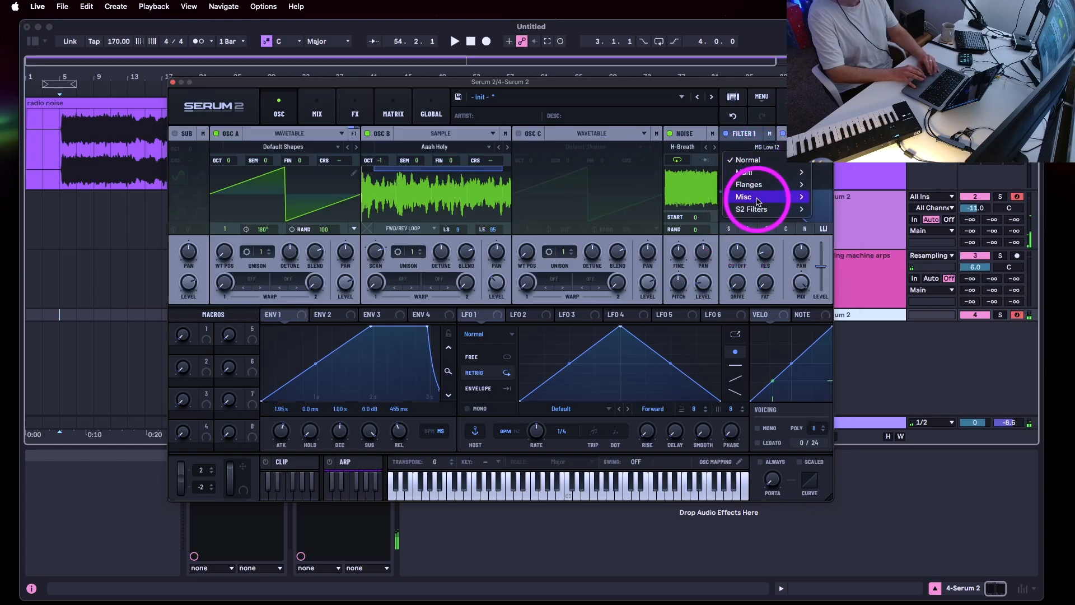
pyautogui.moveTo(748, 189)
pyautogui.click(720, 257)
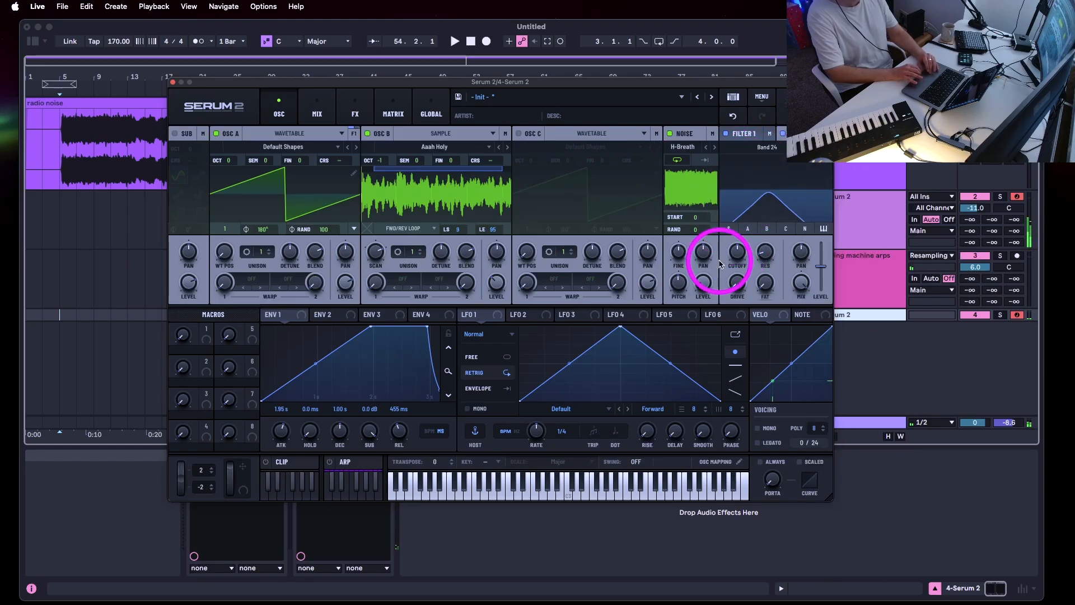
pyautogui.click(760, 150)
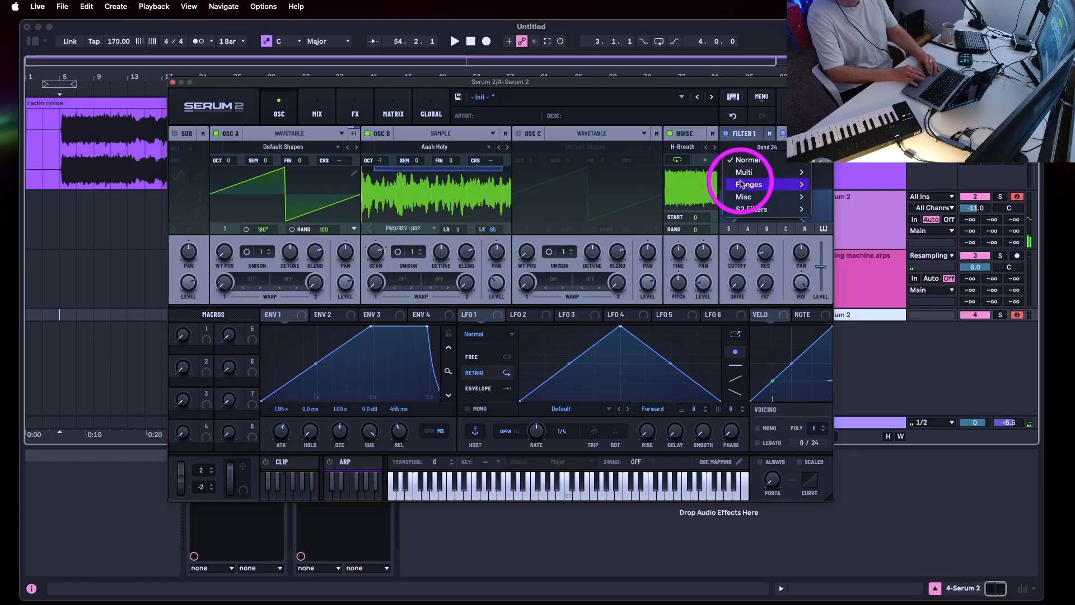
pyautogui.moveTo(741, 173)
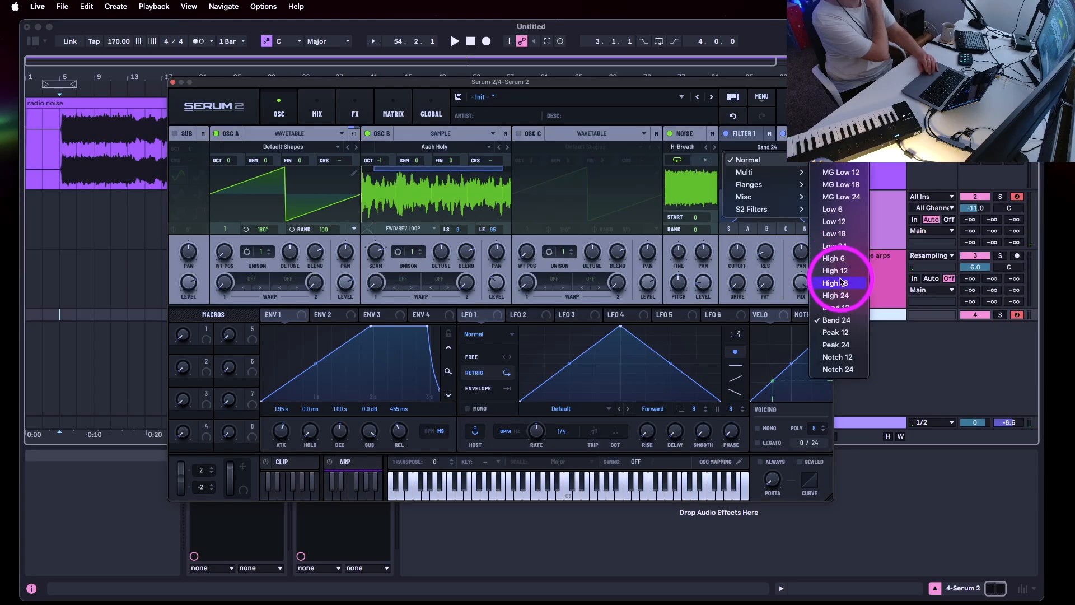
pyautogui.click(837, 357)
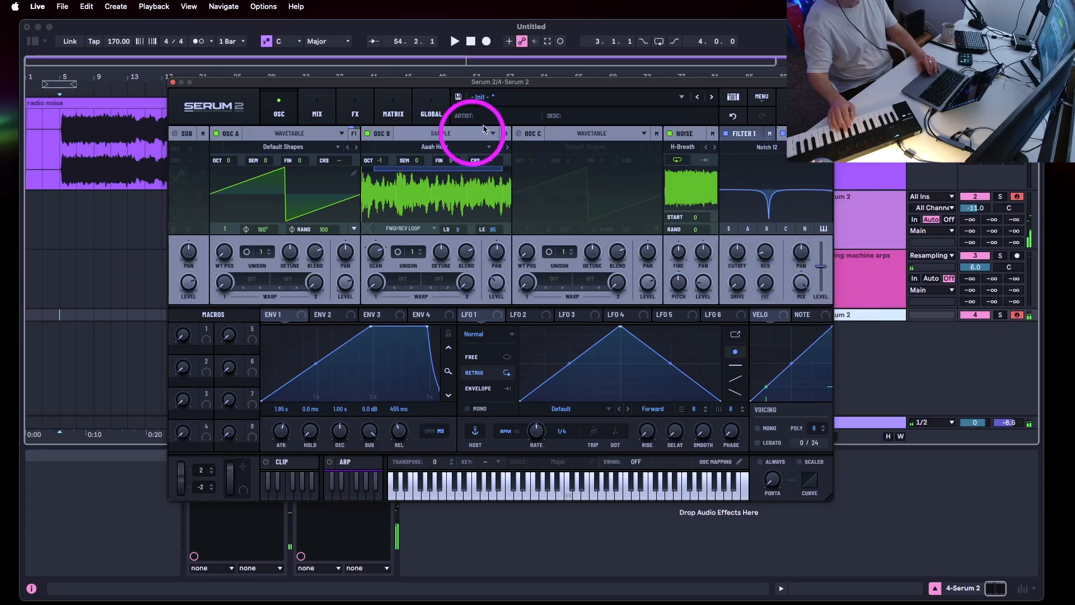
# Route oscillator B to the filters and shift its filter balance toward filter 2
pyautogui.click(505, 134)
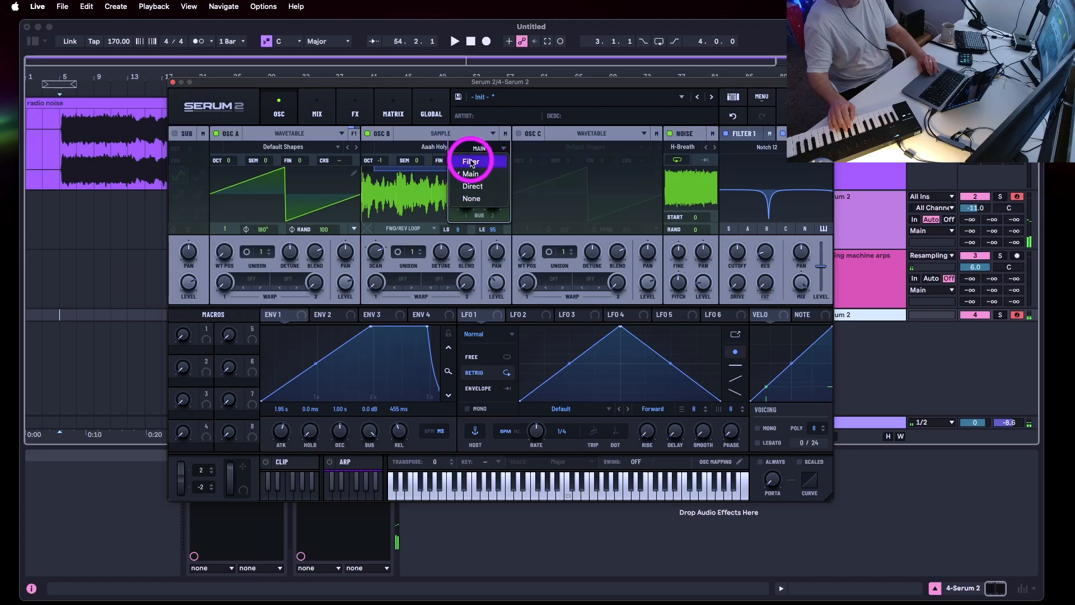
pyautogui.click(471, 161)
pyautogui.moveTo(479, 168); pyautogui.dragTo(480, 163)
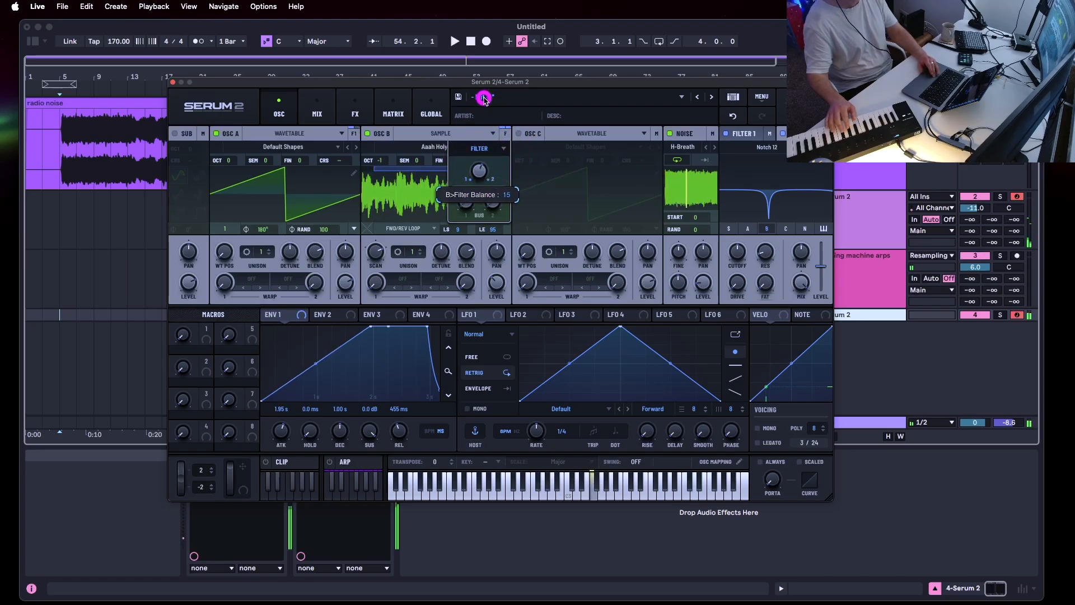
# Assign LFO 1 to filter 2's cutoff and make the LFO free-running at 0.5 Hz
pyautogui.click(498, 318)
pyautogui.moveTo(738, 250); pyautogui.dragTo(737, 251)
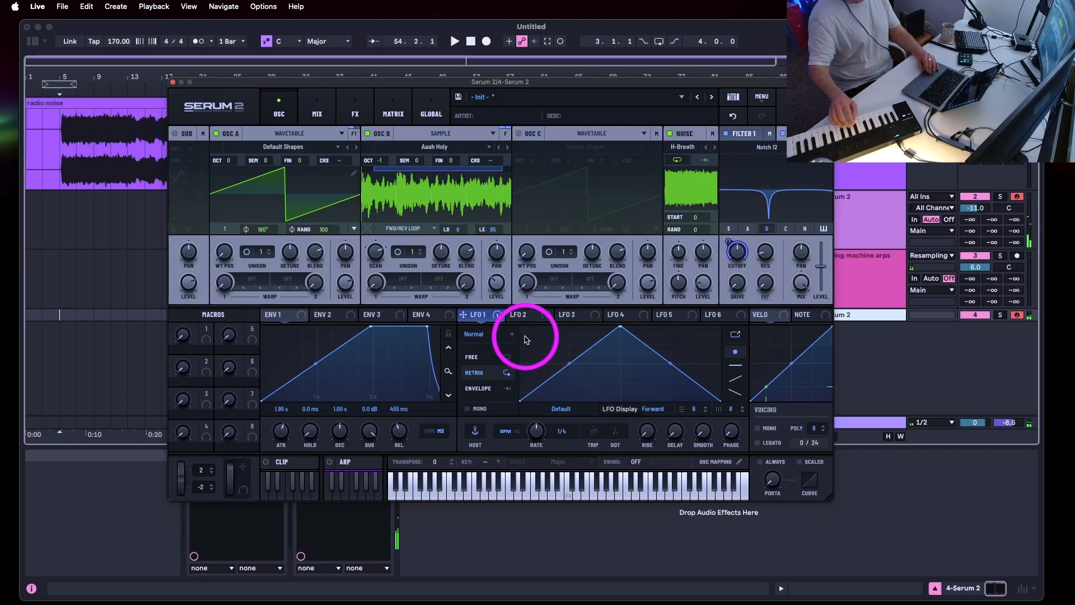
pyautogui.click(515, 431)
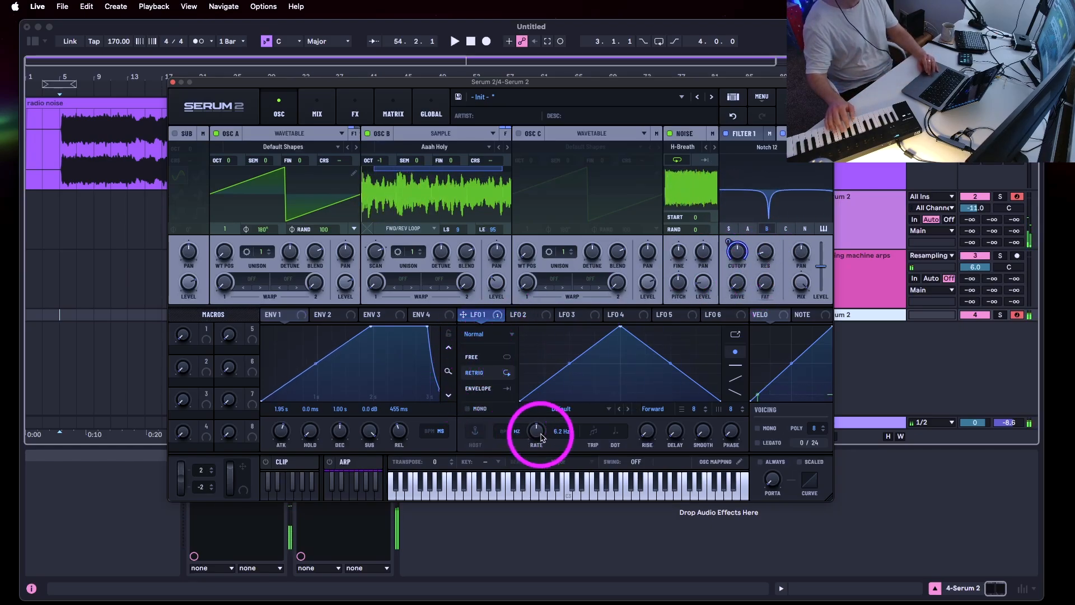
pyautogui.moveTo(540, 434); pyautogui.dragTo(539, 440)
pyautogui.click(471, 357)
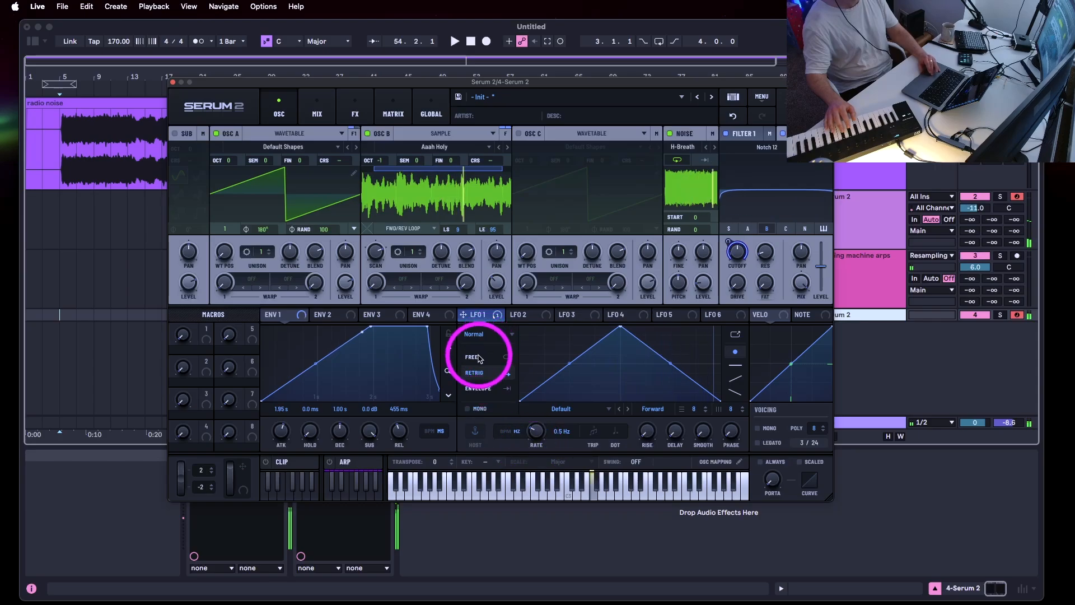
pyautogui.click(477, 433)
pyautogui.click(535, 432)
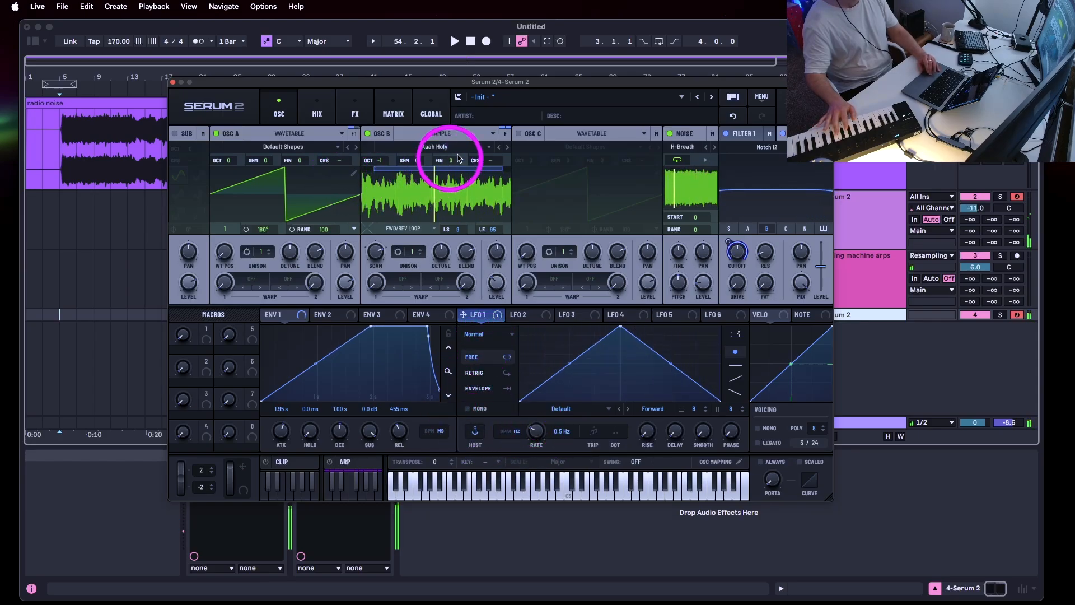
# Turn oscillator B's filter balance fully to filter 2 and slow LFO 1's rate to 0.09 Hz
pyautogui.click(505, 134)
pyautogui.click(485, 160)
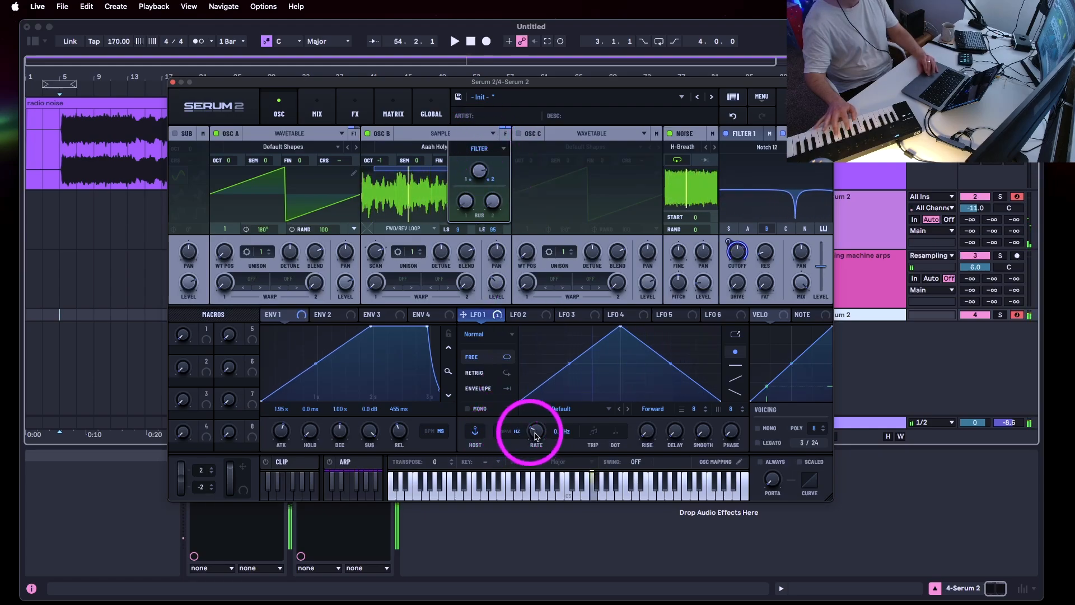
pyautogui.moveTo(536, 435); pyautogui.dragTo(535, 443)
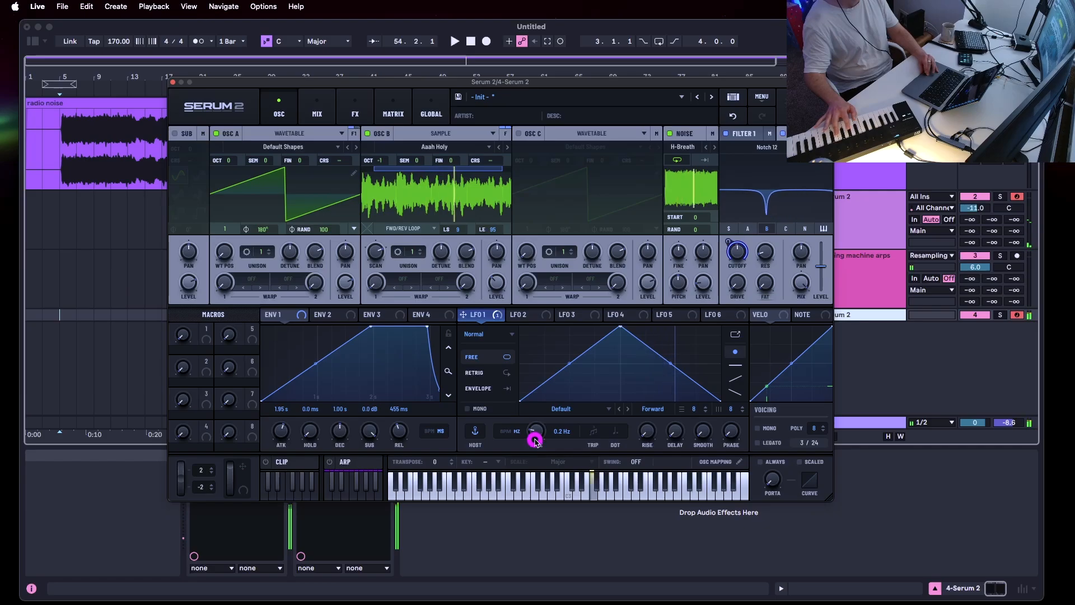
pyautogui.moveTo(535, 436)
pyautogui.mouseDown()
pyautogui.moveTo(600, 293)
pyautogui.moveTo(530, 434)
pyautogui.mouseUp()
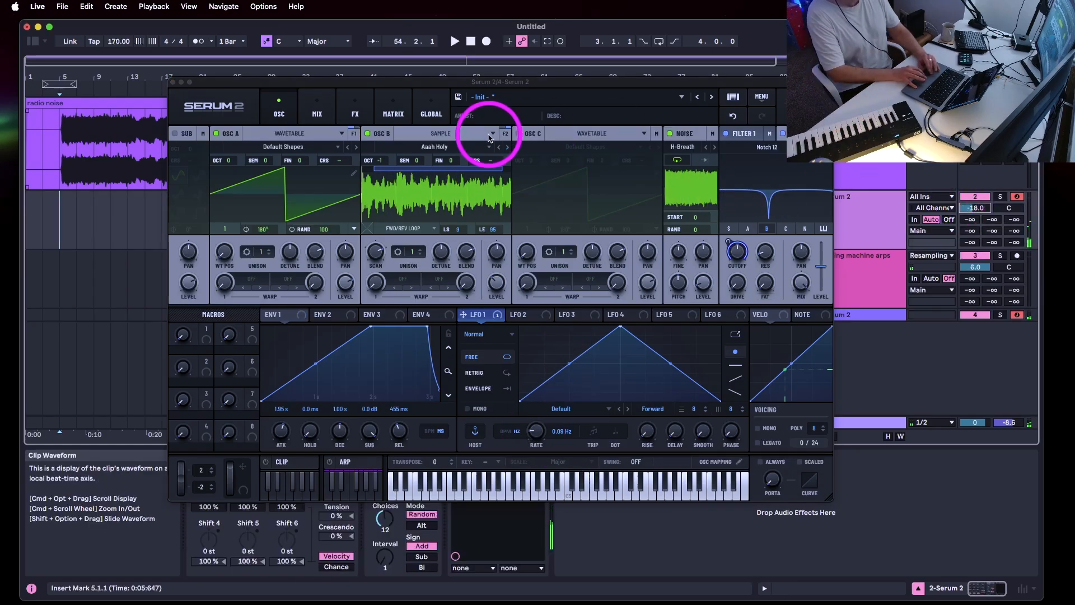
# Enable oscillator C and route it to the filters, bringing filter 2 into its filter balance
pyautogui.click(519, 134)
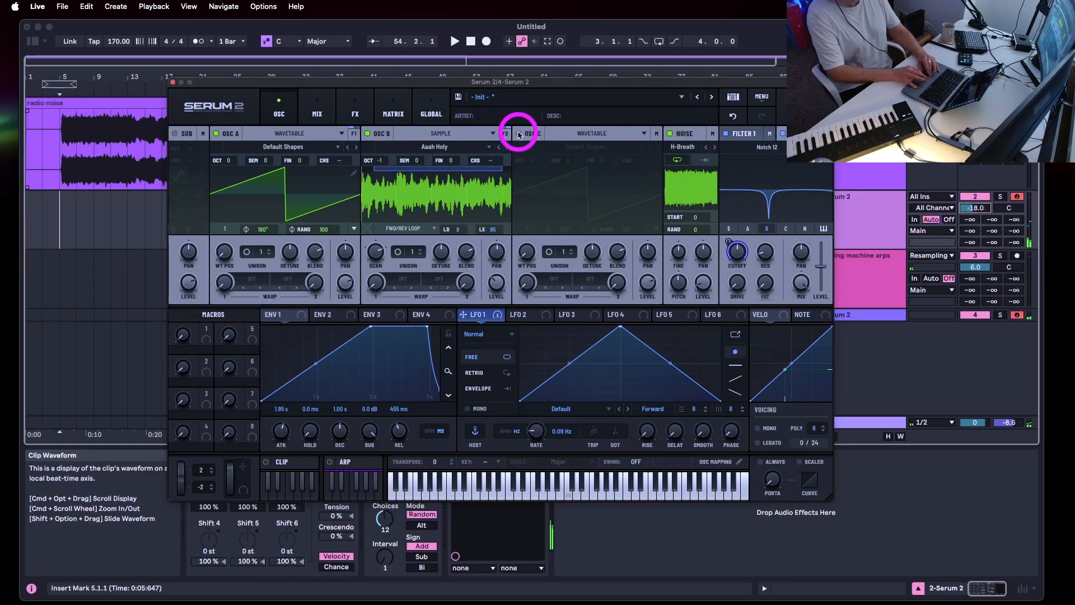
pyautogui.click(519, 134)
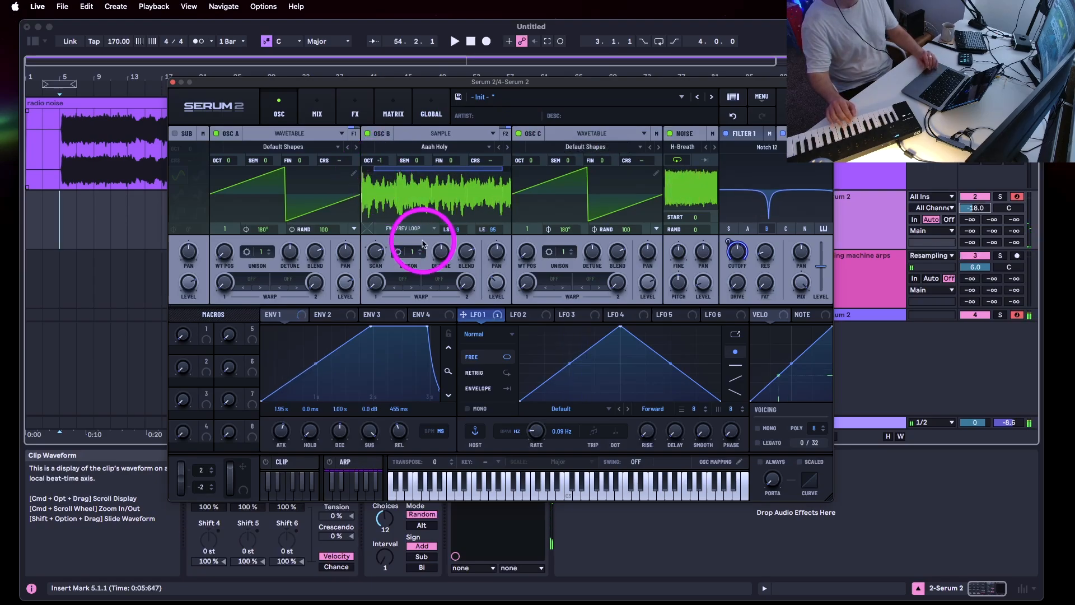
pyautogui.click(653, 136)
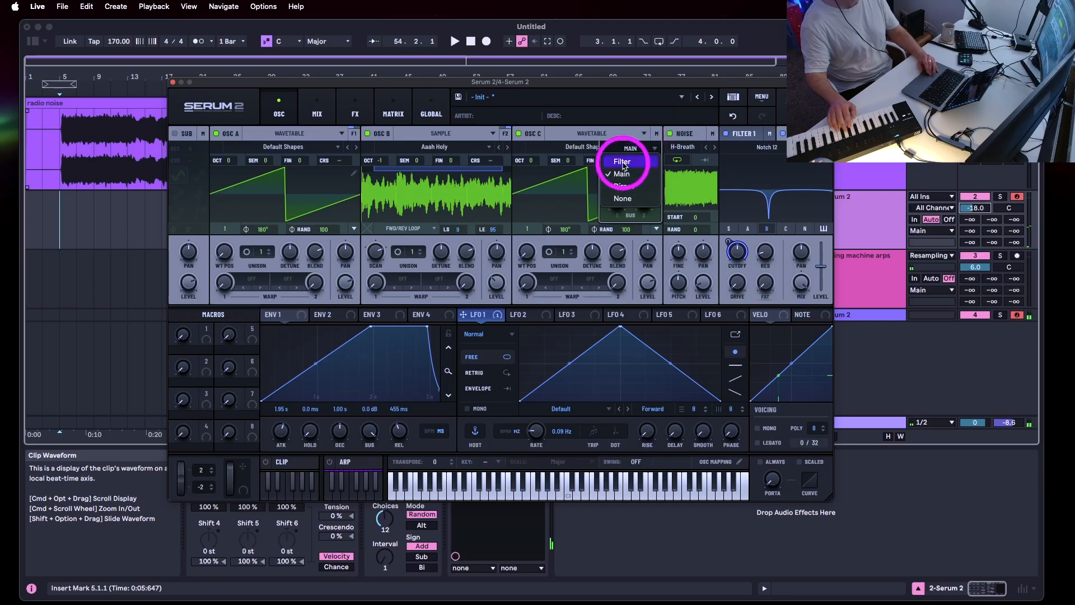
pyautogui.moveTo(628, 173)
pyautogui.mouseDown()
pyautogui.moveTo(626, 149)
pyautogui.moveTo(624, 172)
pyautogui.mouseUp()
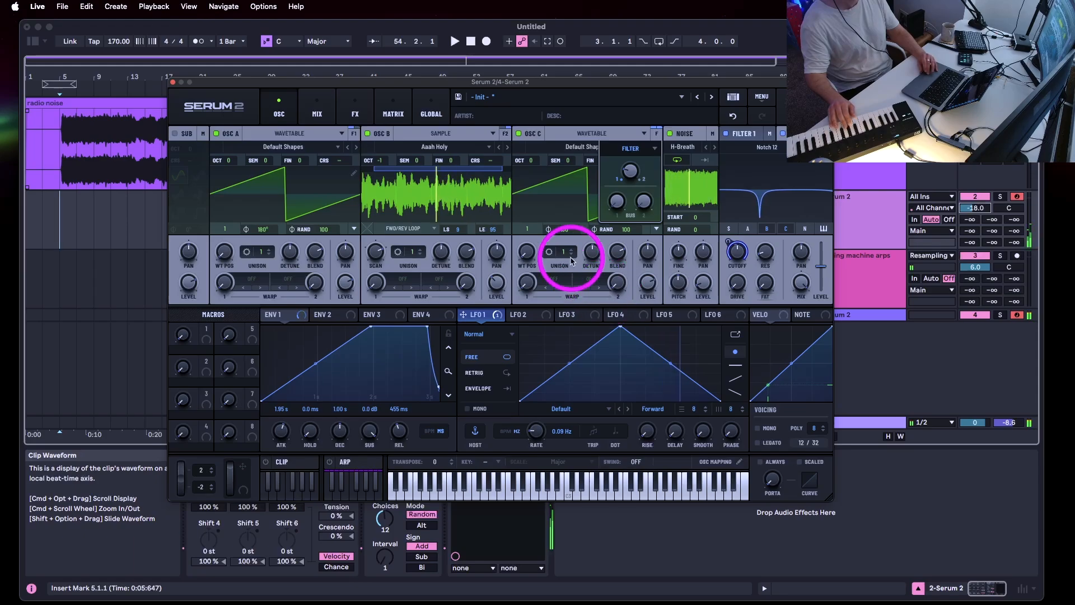
# Raise oscillator C's octave to +1 and lower its level to about 29%
pyautogui.click(533, 160)
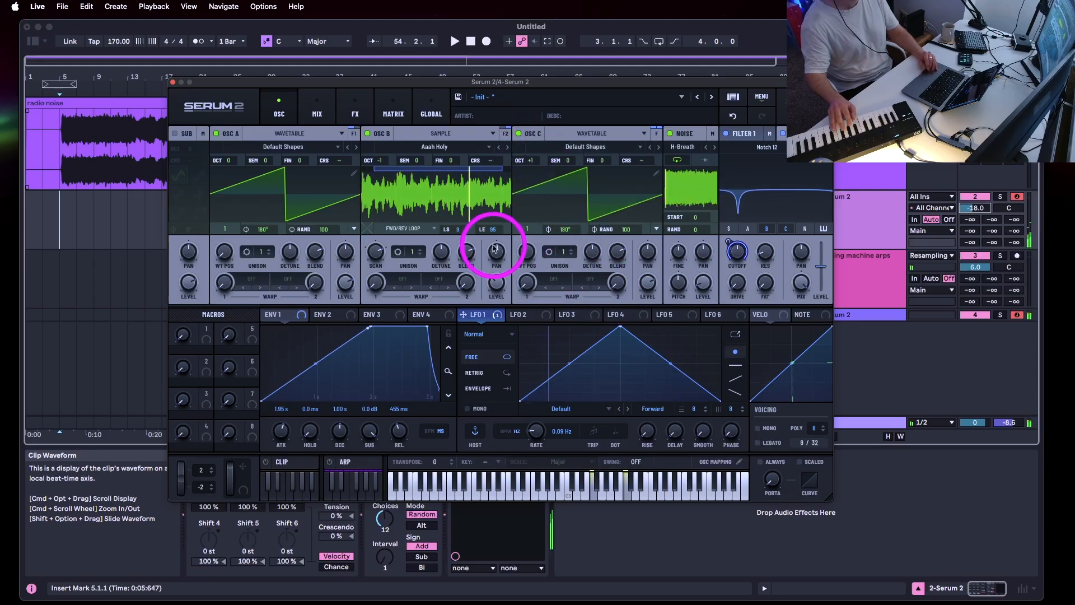
pyautogui.moveTo(648, 280); pyautogui.dragTo(640, 320)
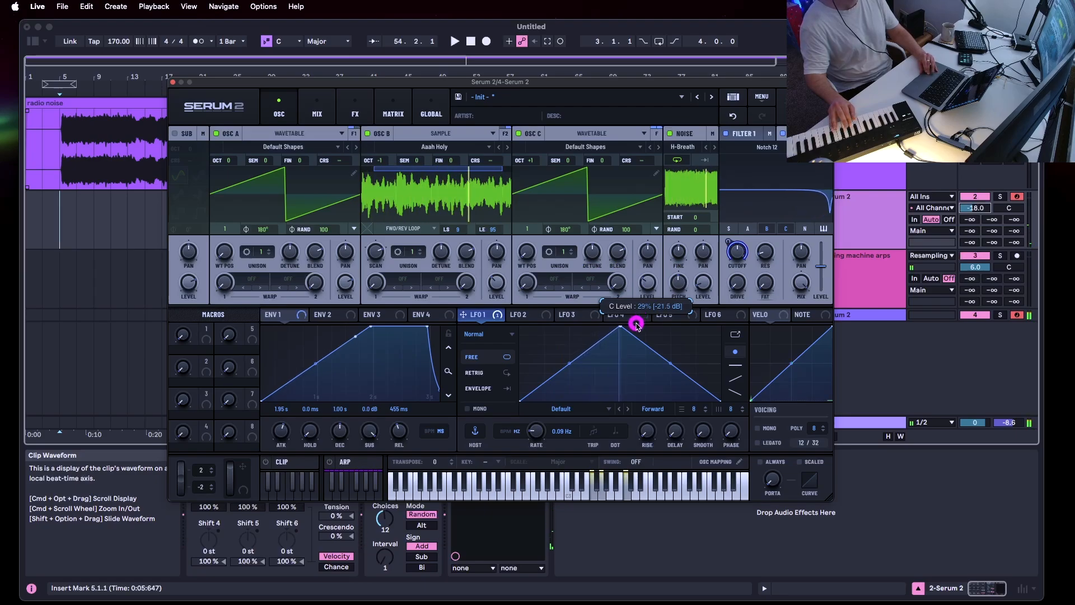
pyautogui.moveTo(637, 325); pyautogui.dragTo(633, 320)
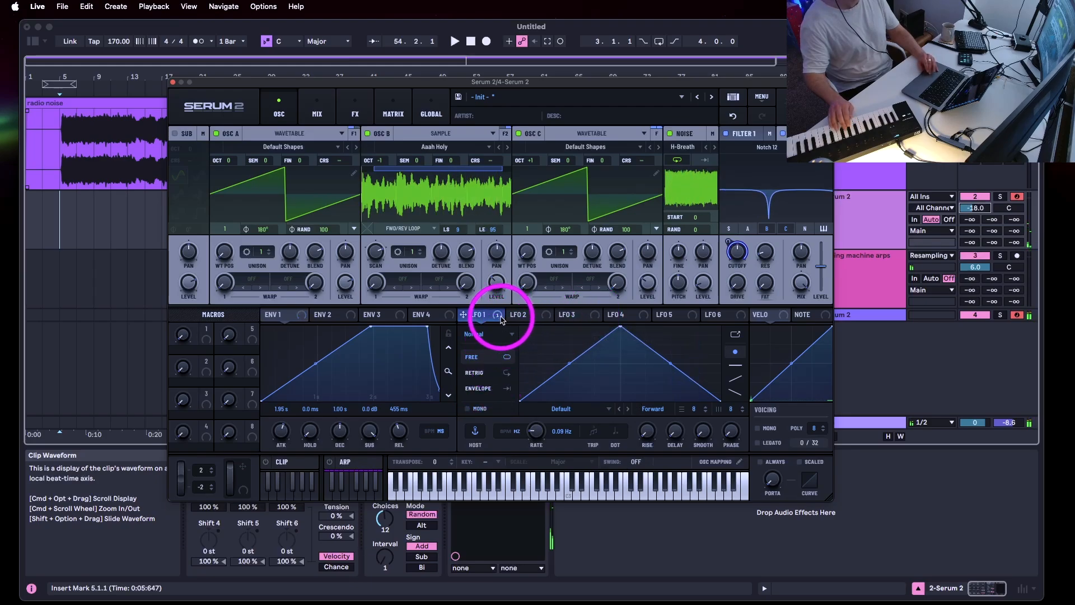
# Modulate oscillator C's pan with LFO 1 and enable the sub oscillator
pyautogui.moveTo(497, 313); pyautogui.dragTo(645, 251)
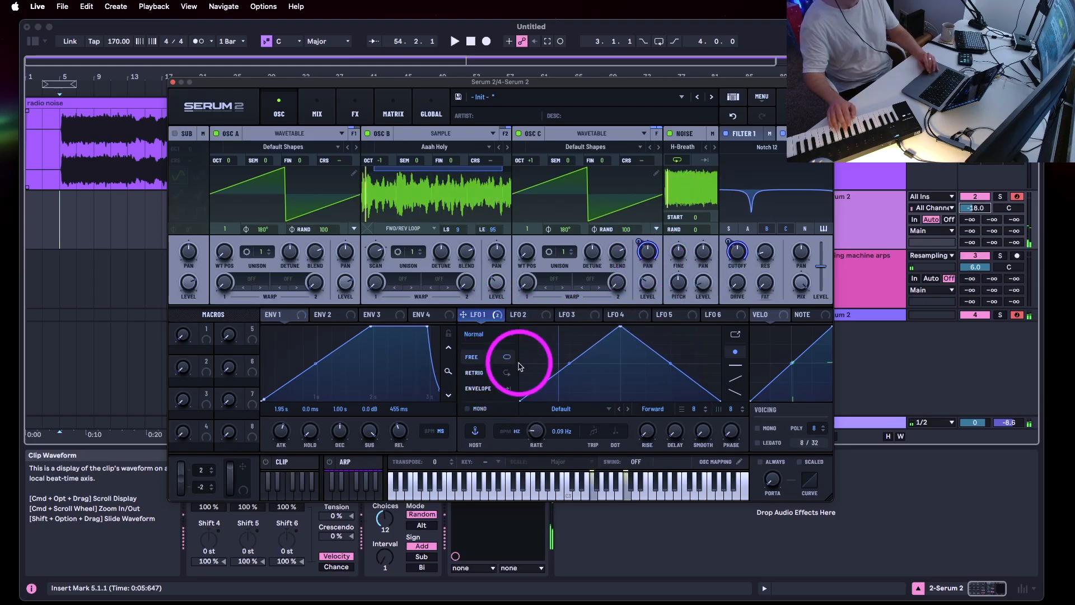
pyautogui.moveTo(636, 243)
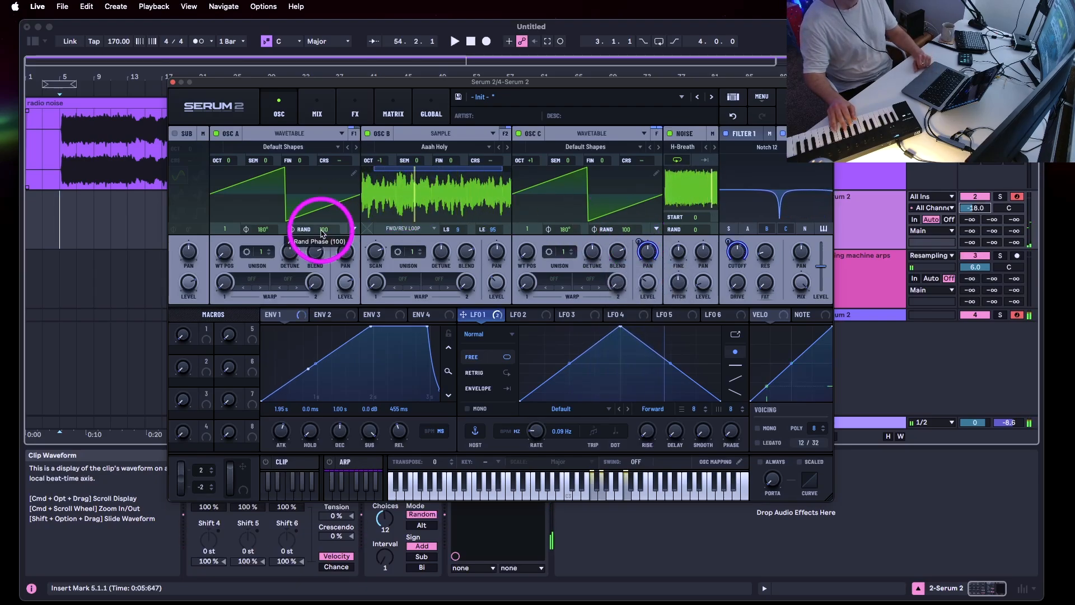
pyautogui.click(175, 134)
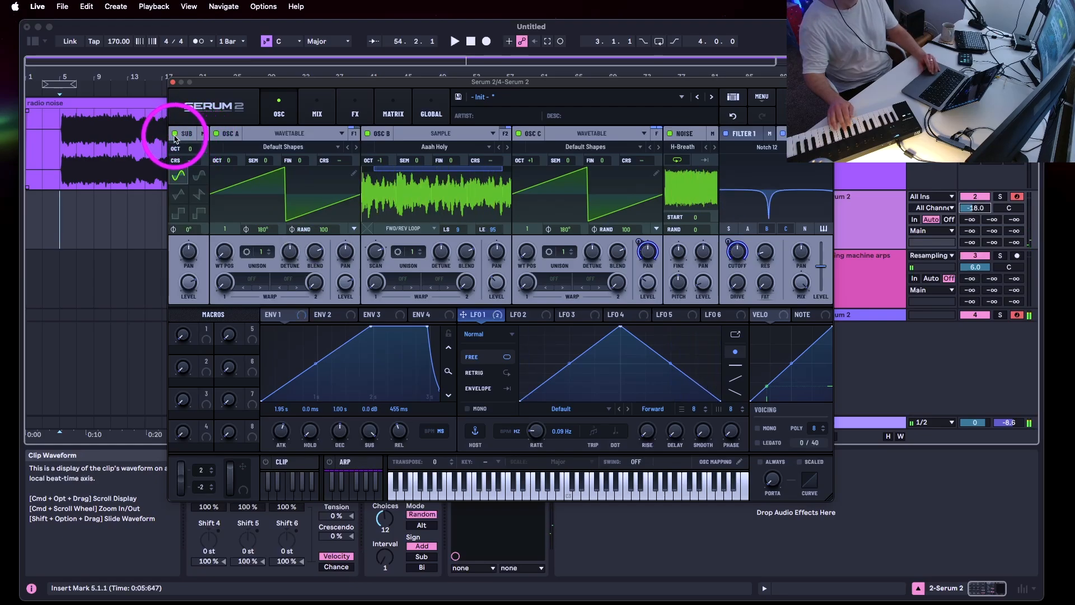
# Open track 2's Serum 2 effects and set the delay's left time to 1/2
pyautogui.click(476, 455)
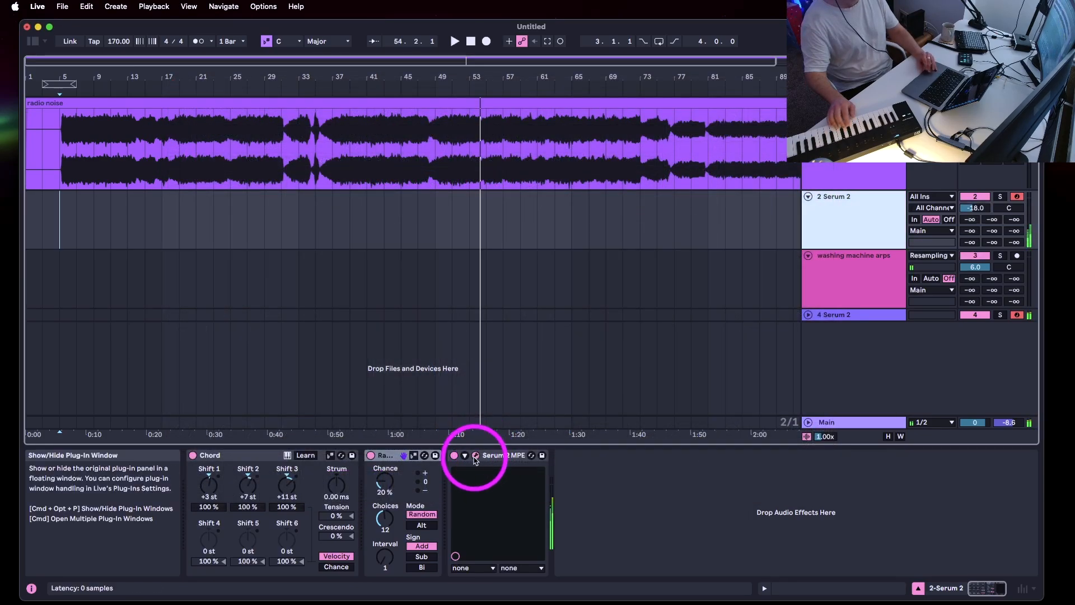
pyautogui.moveTo(985, 604); pyautogui.dragTo(381, 57)
pyautogui.click(496, 171)
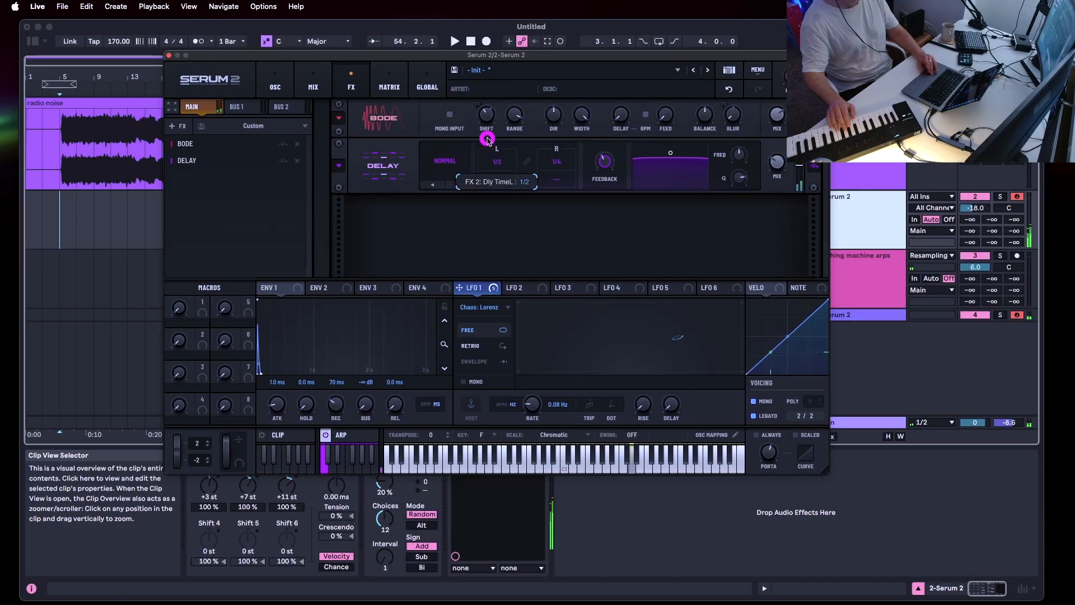
# Add a reverb after the delay in track 2's Serum 2 and set its type to Nitrous
pyautogui.click(172, 125)
pyautogui.click(178, 276)
pyautogui.click(455, 219)
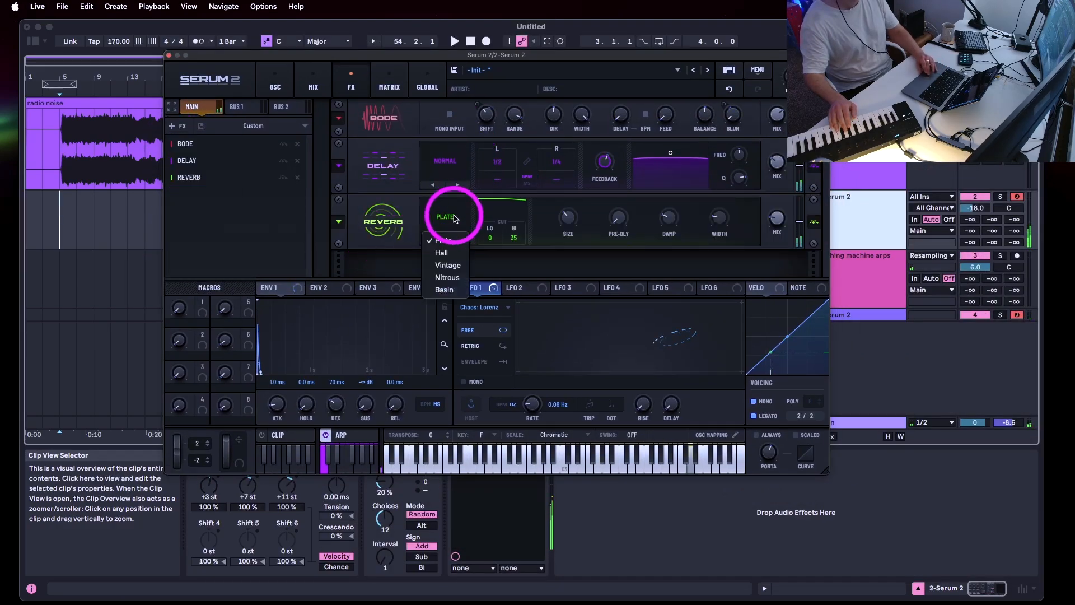
pyautogui.click(446, 277)
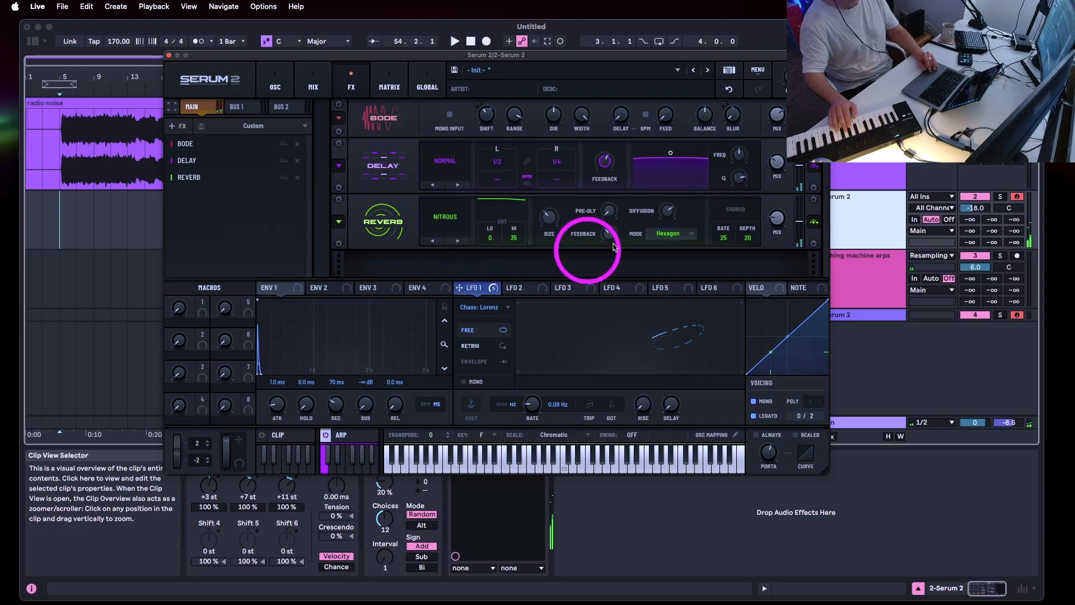
# Set the arpeggiator's rate to 1.0 s and check the modulator assigned to its chance
pyautogui.click(343, 435)
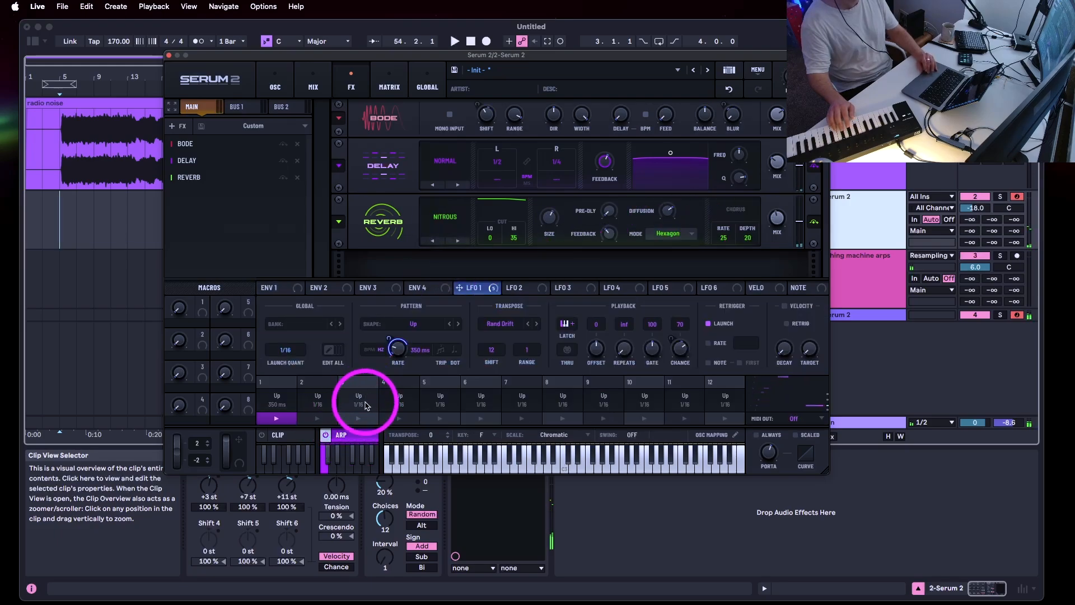
pyautogui.moveTo(395, 349); pyautogui.dragTo(336, 351)
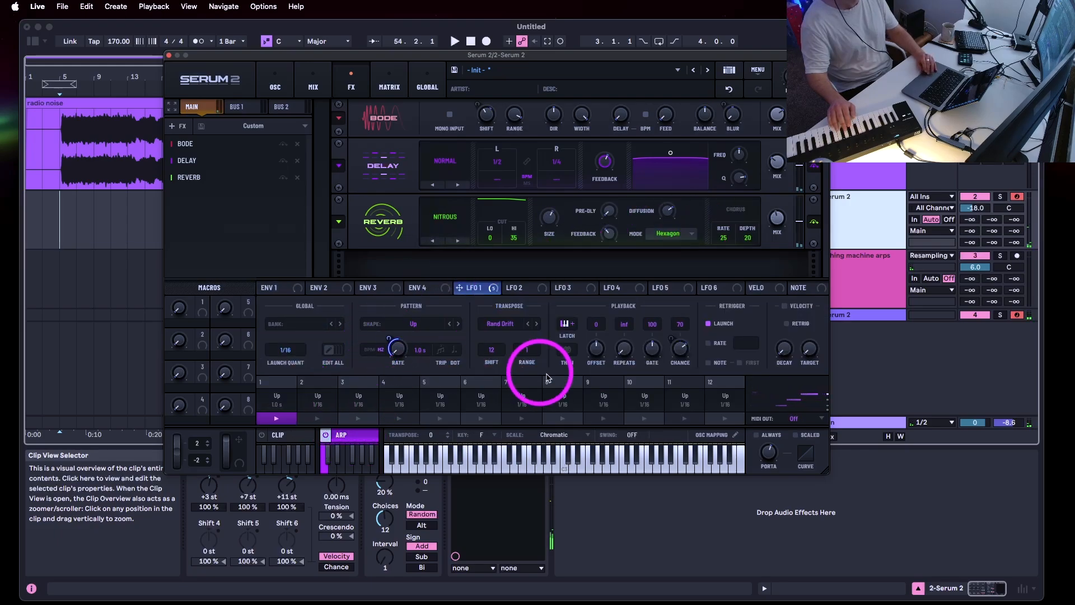
pyautogui.moveTo(677, 349)
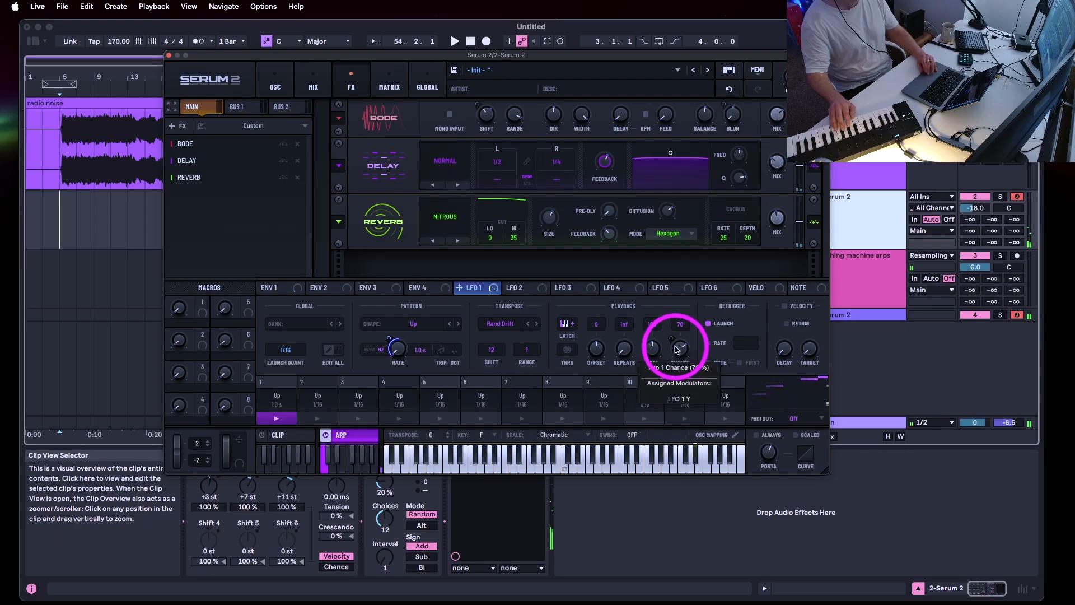
# Set LFO 2 to free-running in Hz mode at a rate of 0.05 Hz
pyautogui.click(472, 289)
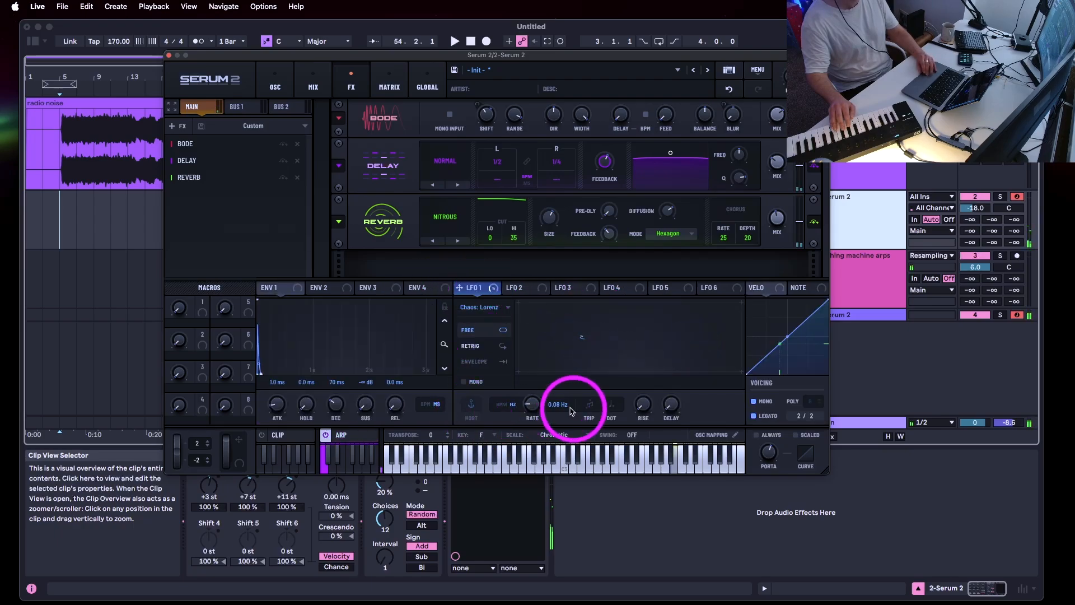
pyautogui.click(541, 289)
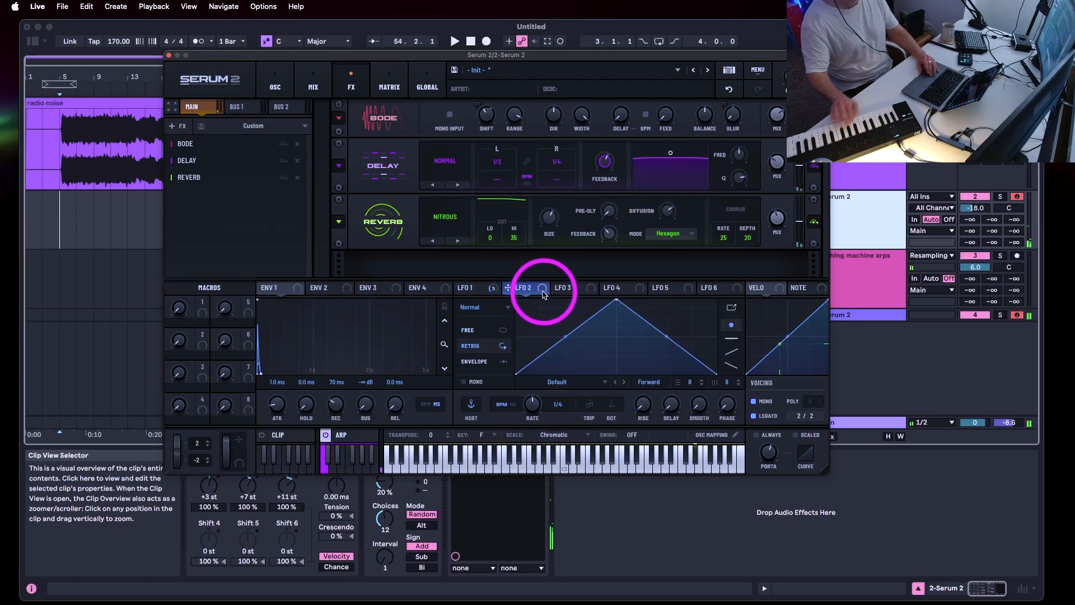
pyautogui.click(513, 404)
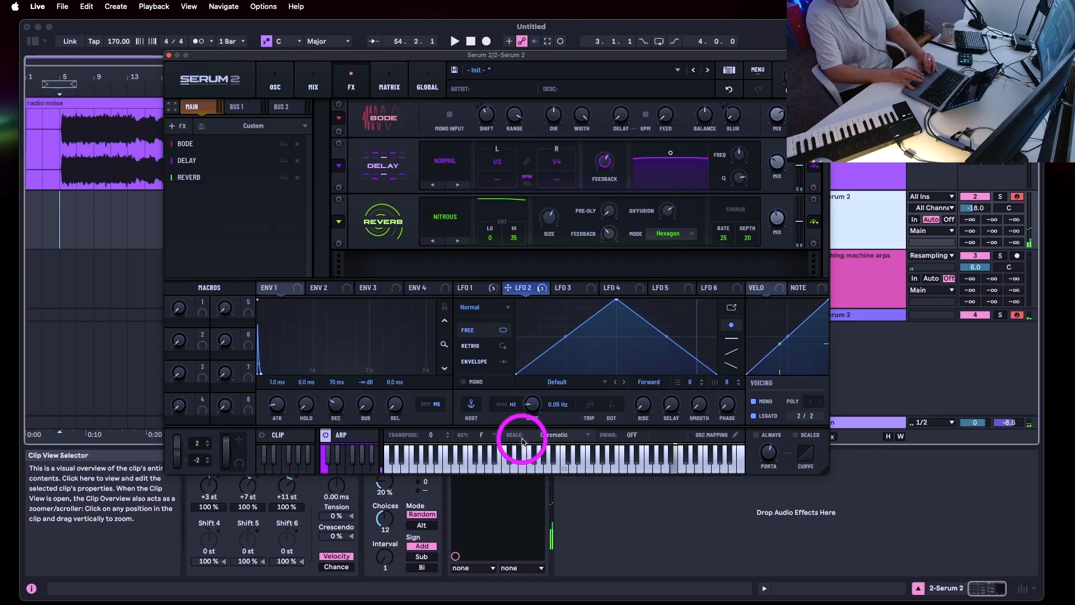
# Modulate oscillator A's wavetable position with the Y output of LFO 1
pyautogui.click(268, 68)
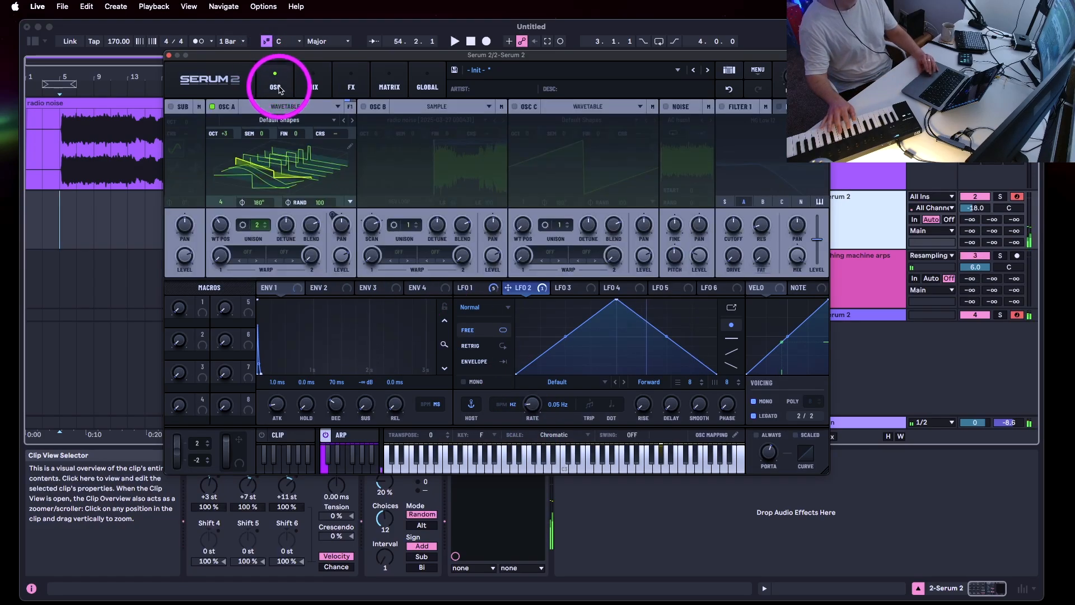
pyautogui.click(220, 213)
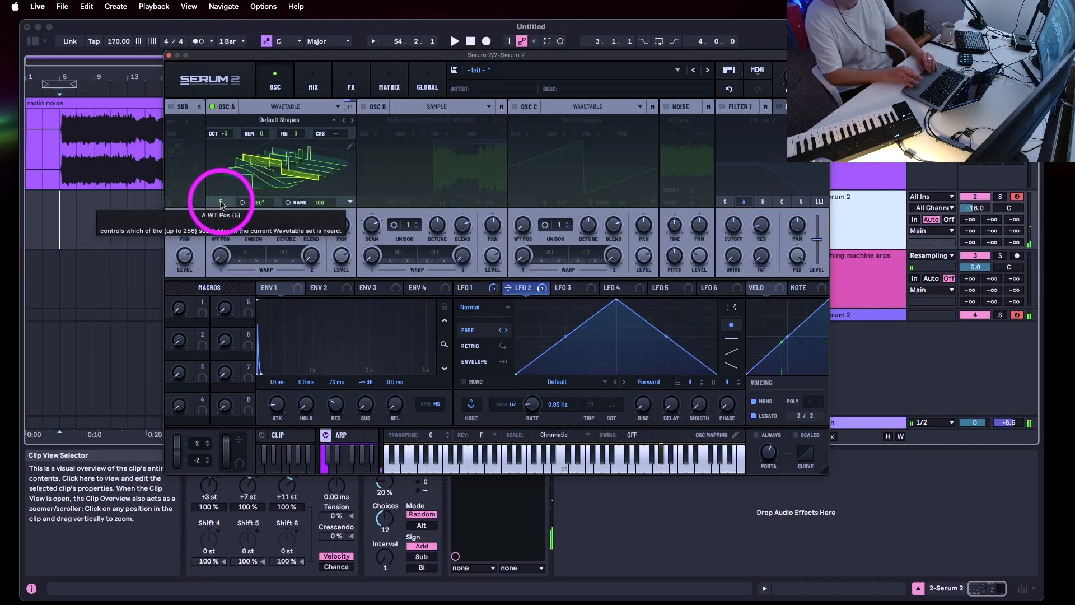
pyautogui.rightClick(221, 206)
pyautogui.click(227, 219)
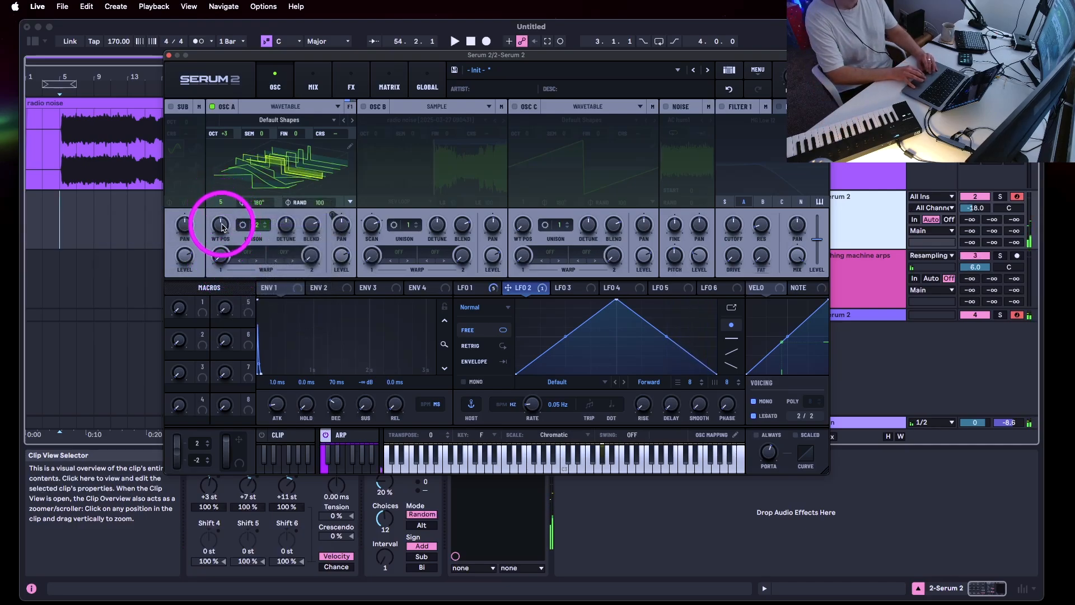
pyautogui.click(504, 384)
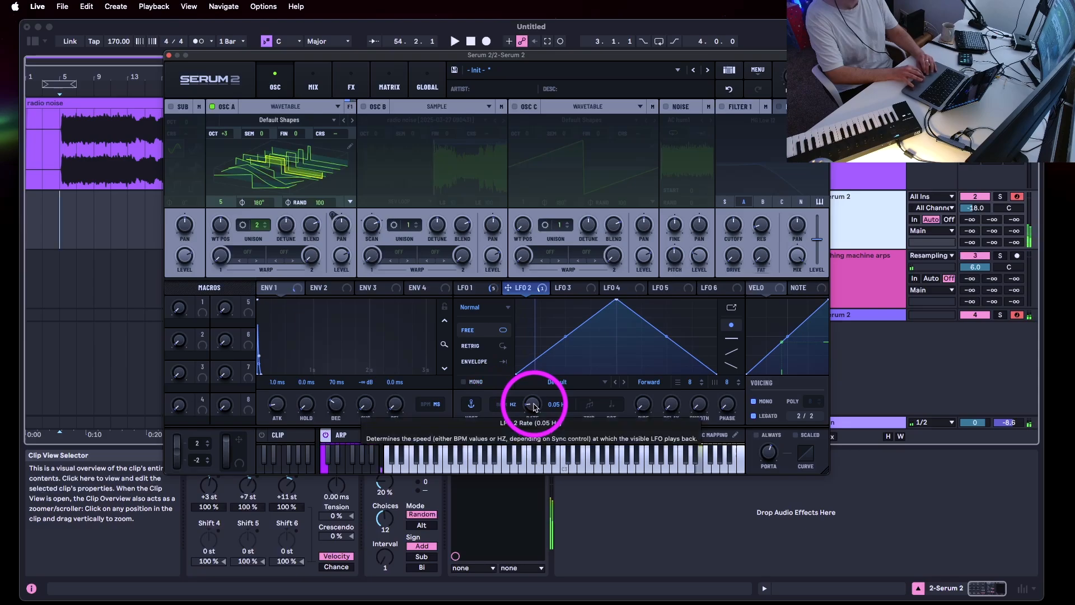
pyautogui.click(482, 307)
pyautogui.click(473, 292)
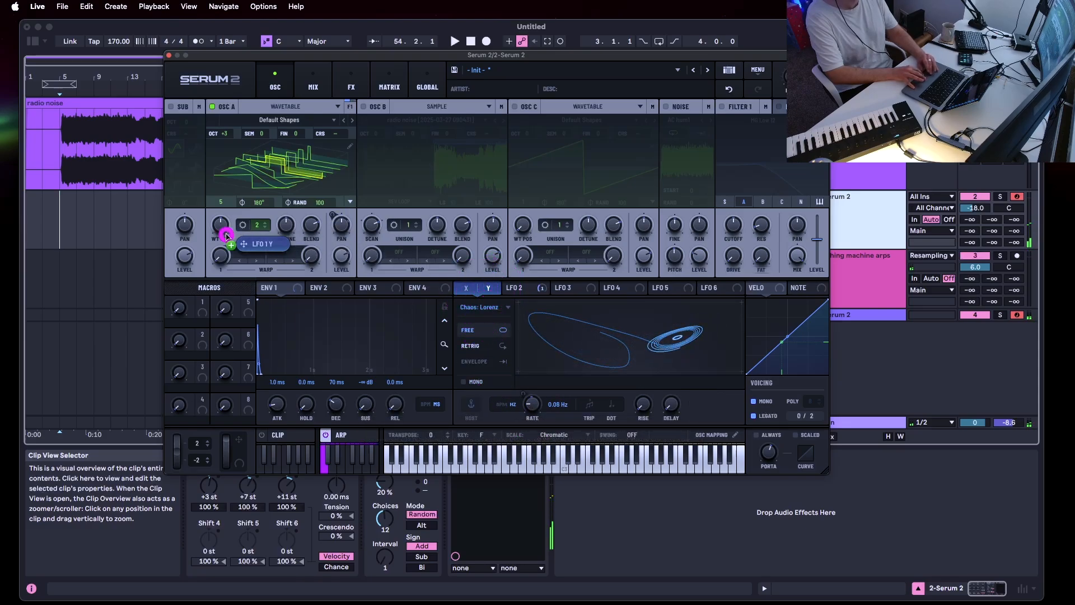
pyautogui.moveTo(226, 235); pyautogui.dragTo(208, 140)
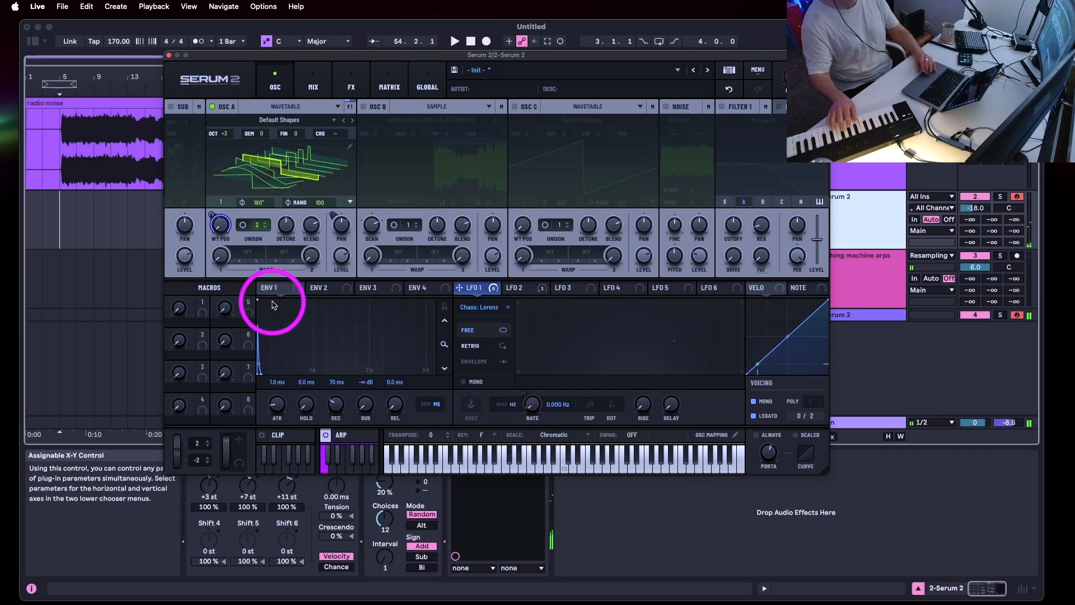
# Trim the silent lead-in from the radio noise clip so that it starts at the sound near 5.2.1
pyautogui.click(894, 175)
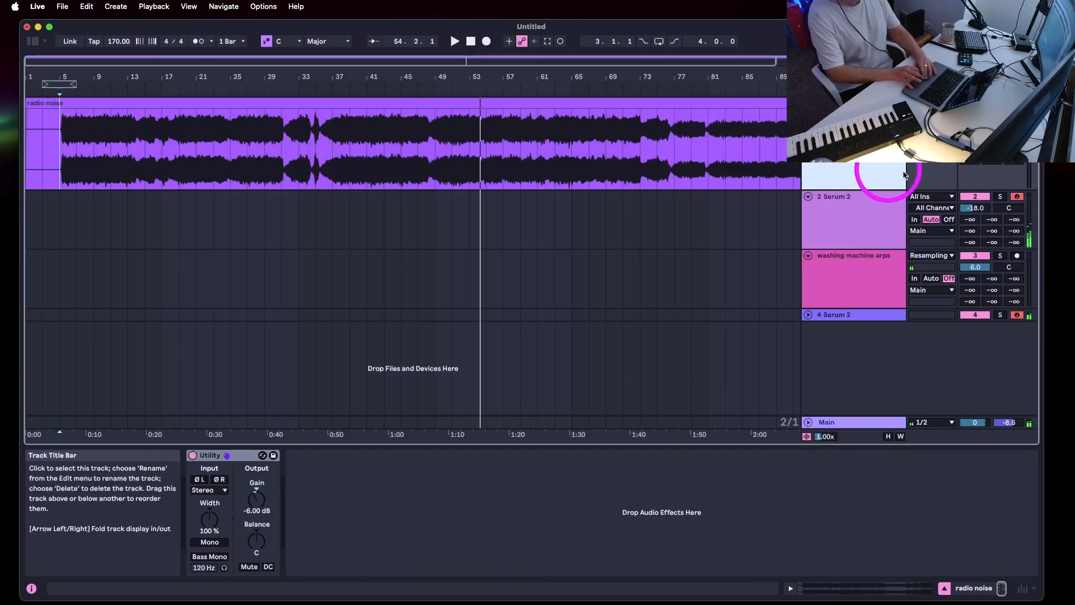
pyautogui.press('space')
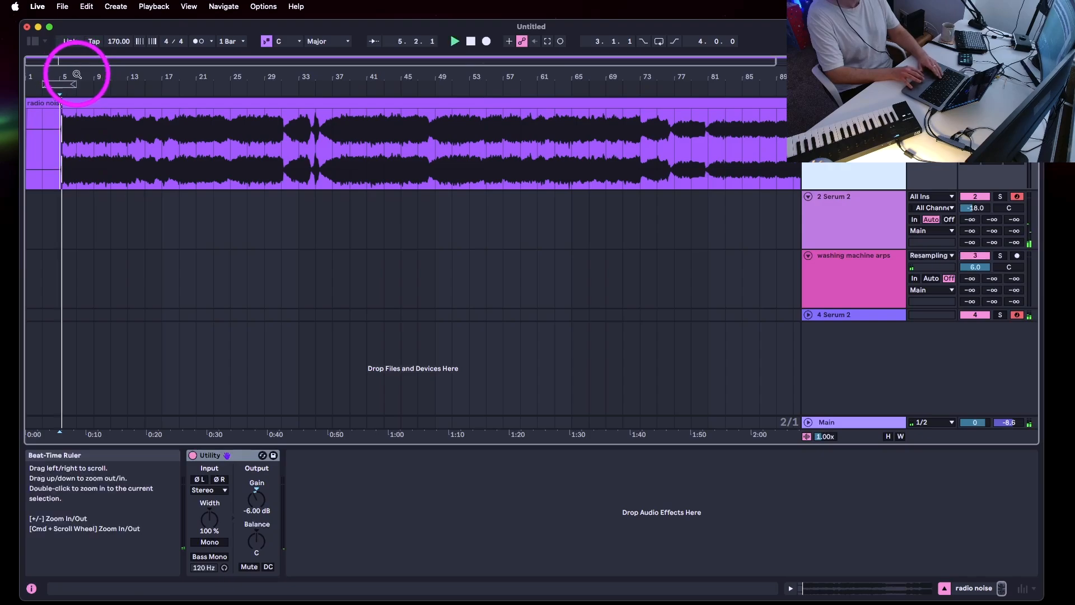
pyautogui.press('space')
pyautogui.doubleClick(53, 75)
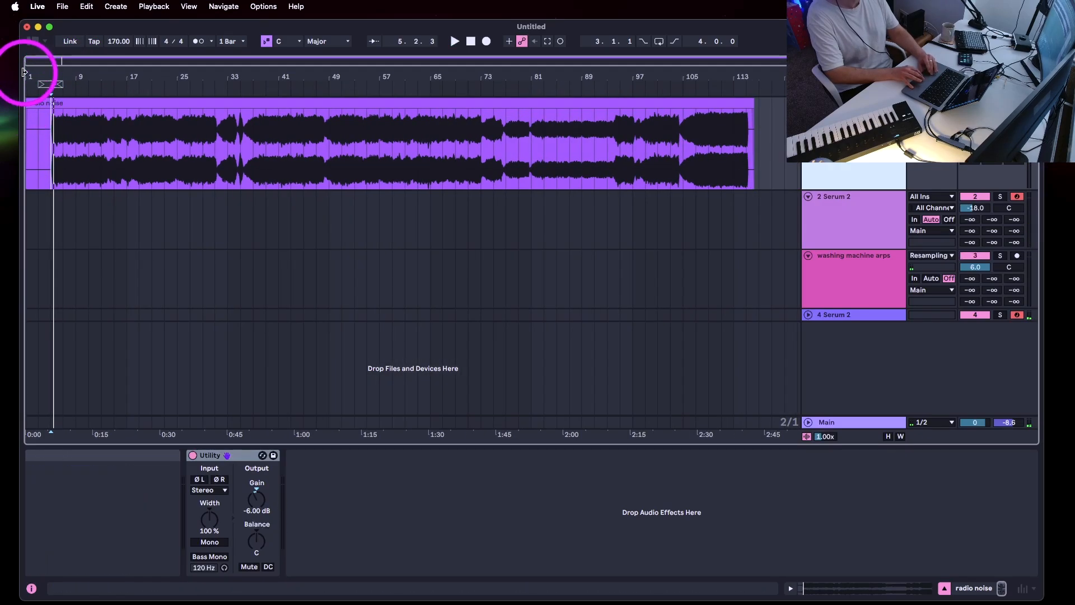
pyautogui.moveTo(43, 79); pyautogui.dragTo(184, 109)
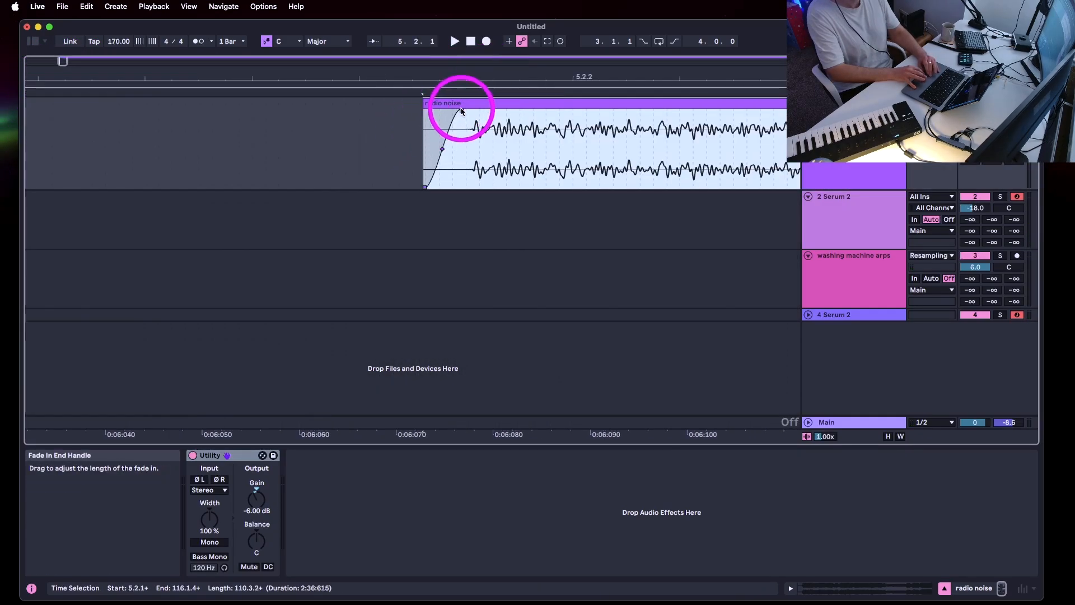
pyautogui.click(393, 110)
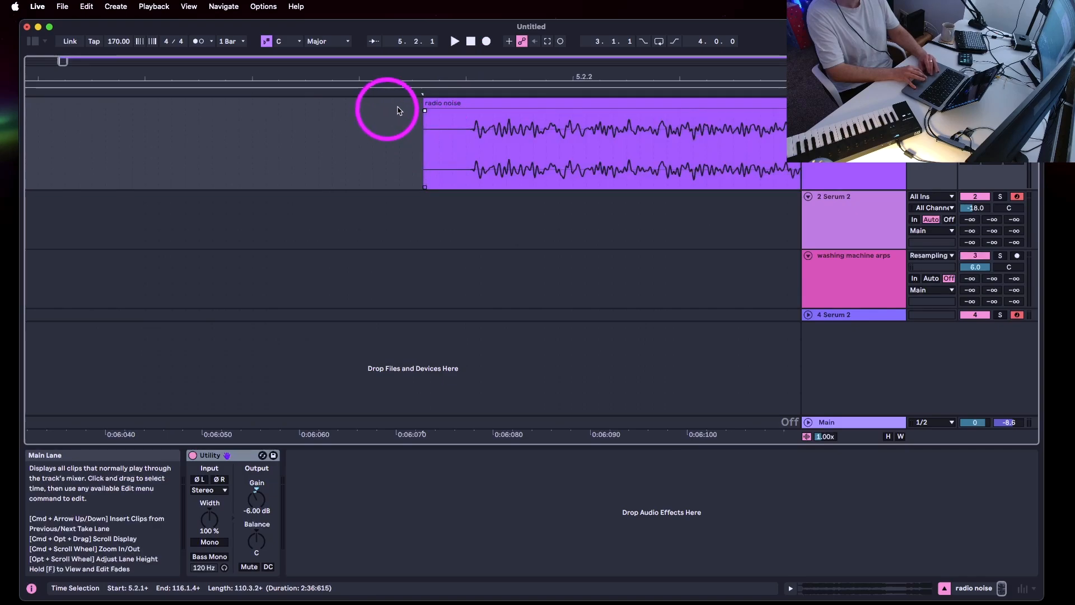
pyautogui.click(423, 105)
pyautogui.moveTo(424, 105); pyautogui.dragTo(461, 106)
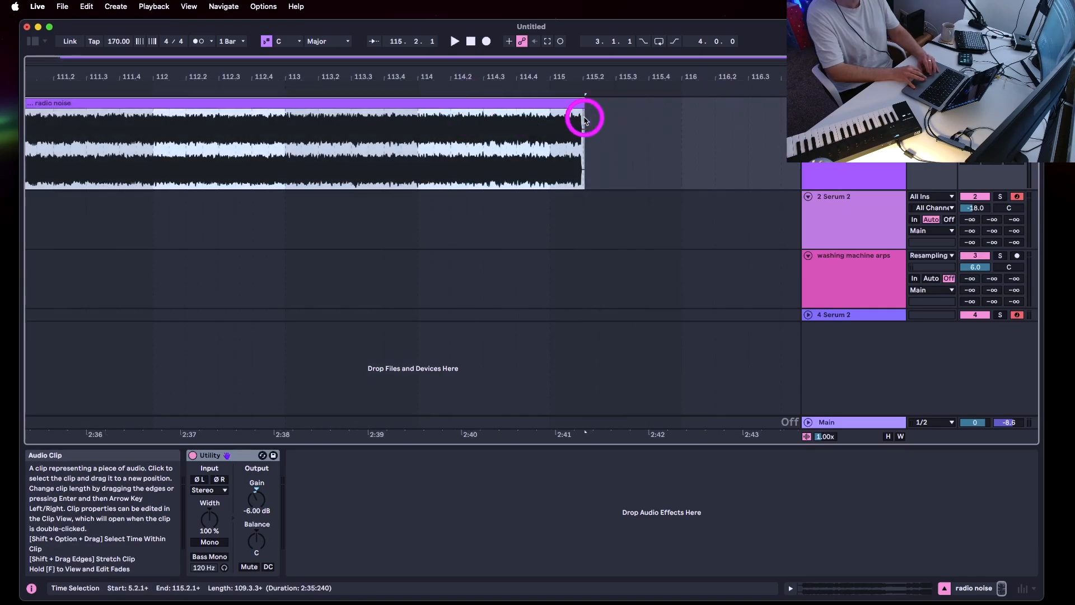
# Trim the radio noise clip's end to about 115.1.4 and move the clip to the start of the arrangement
pyautogui.moveTo(583, 107); pyautogui.dragTo(649, 109)
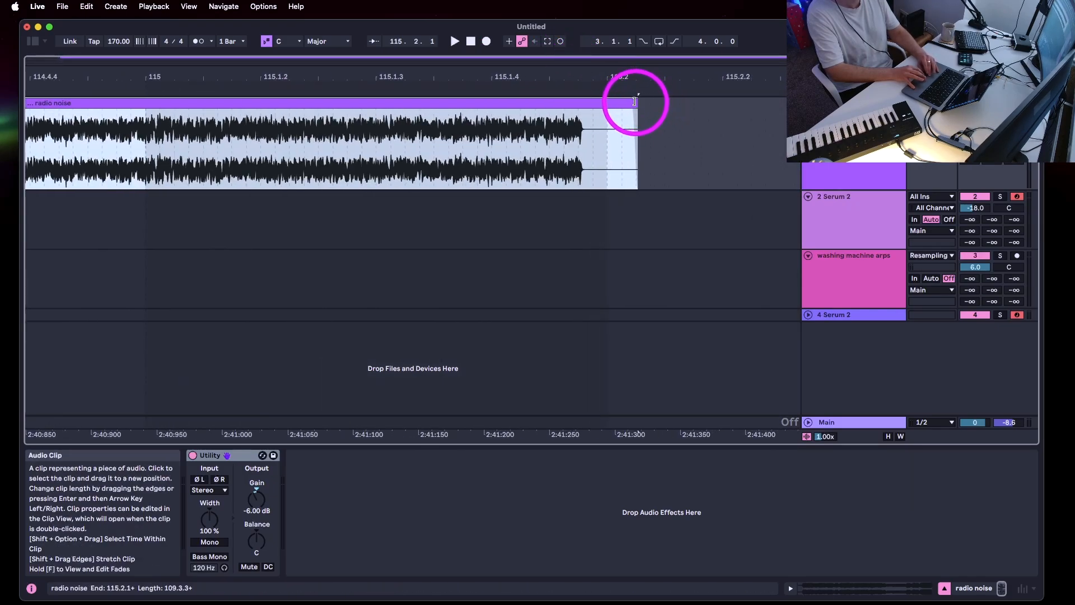
pyautogui.click(635, 103)
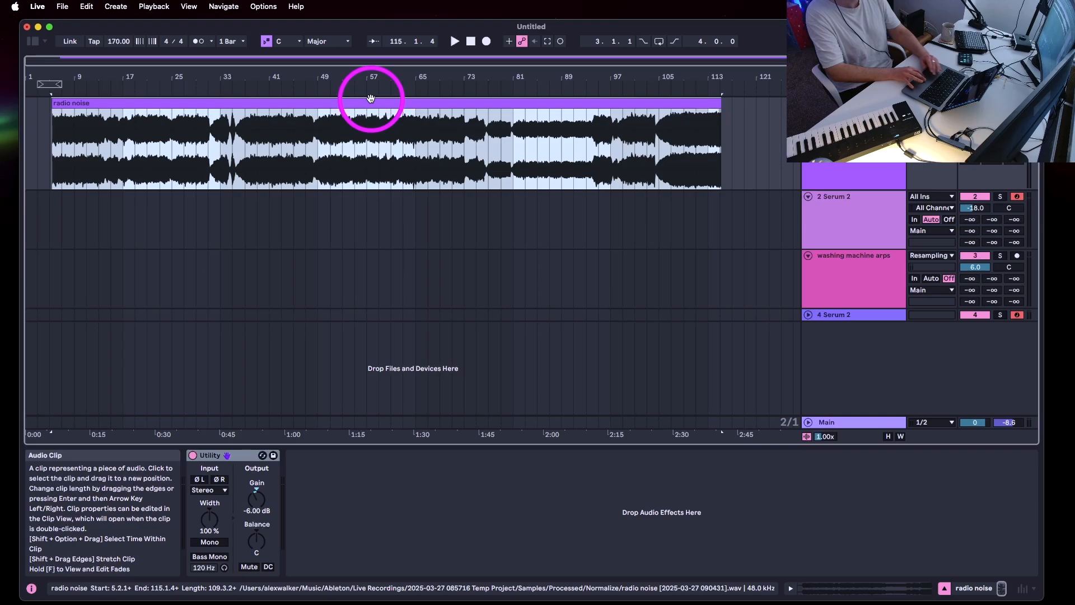
pyautogui.moveTo(371, 99); pyautogui.dragTo(264, 106)
# Play the arrangement from the start and open the effects of track 2's Serum 2
pyautogui.click(455, 41)
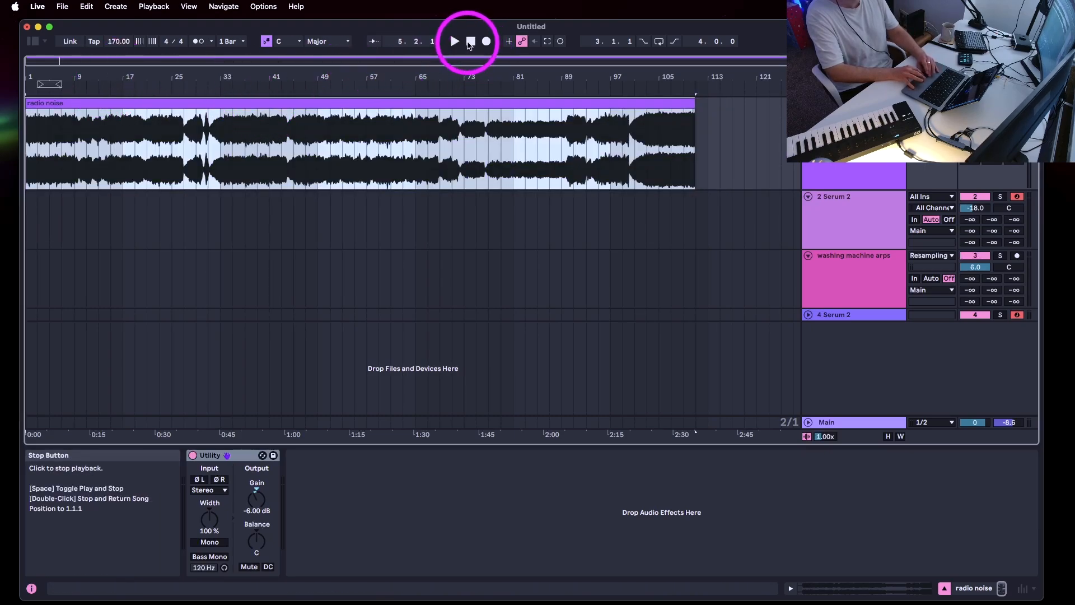
pyautogui.click(807, 225)
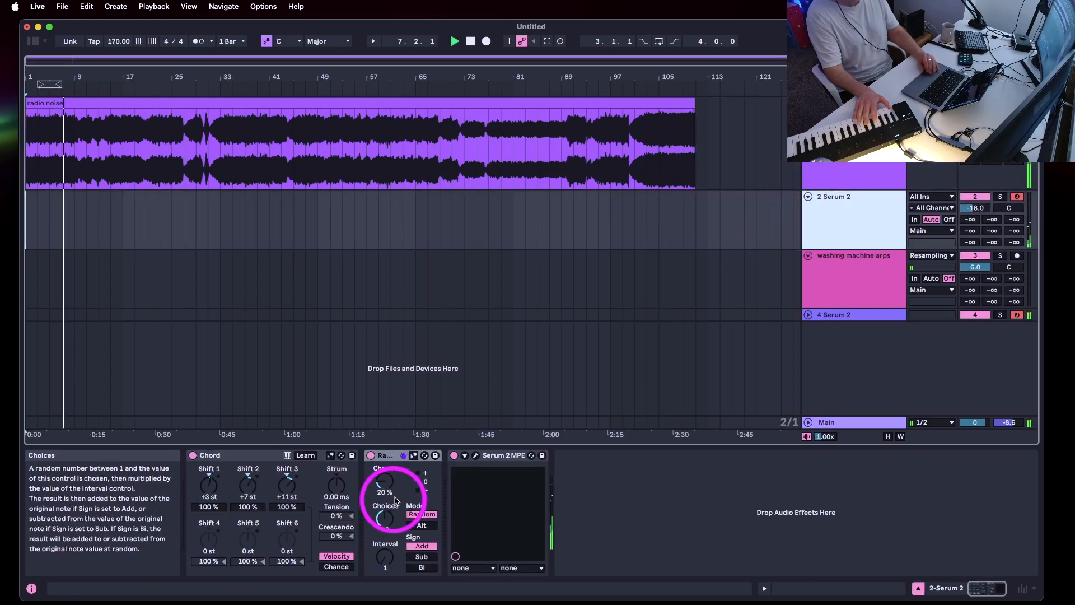
pyautogui.click(475, 457)
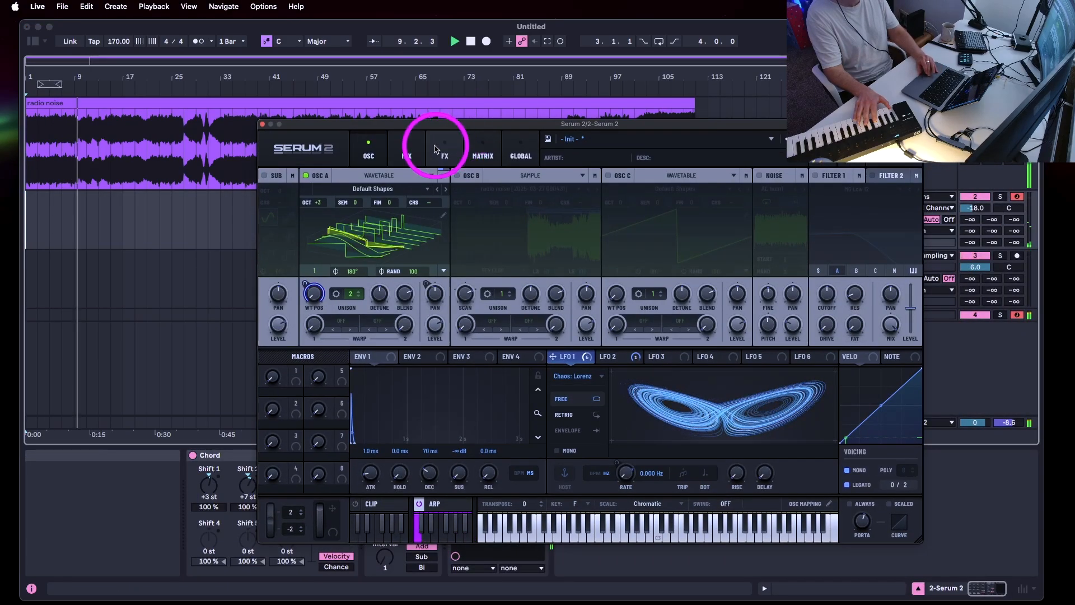
pyautogui.click(436, 149)
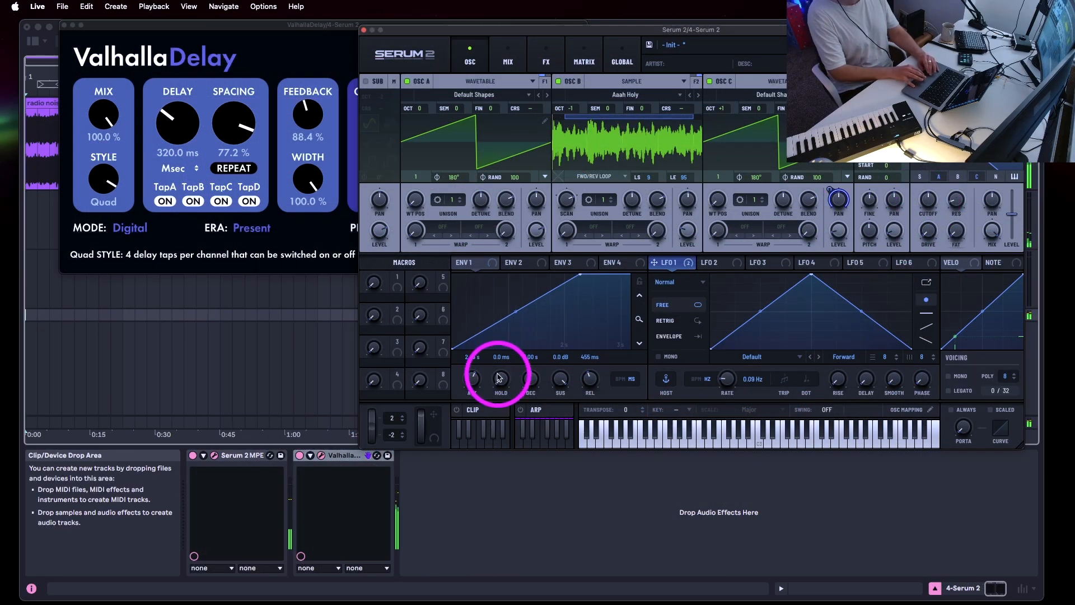
# Modulate filter 1's cutoff with envelope 1 in track 4's Serum 2 and reduce the modulation amount to about 12%
pyautogui.moveTo(486, 271); pyautogui.dragTo(927, 202)
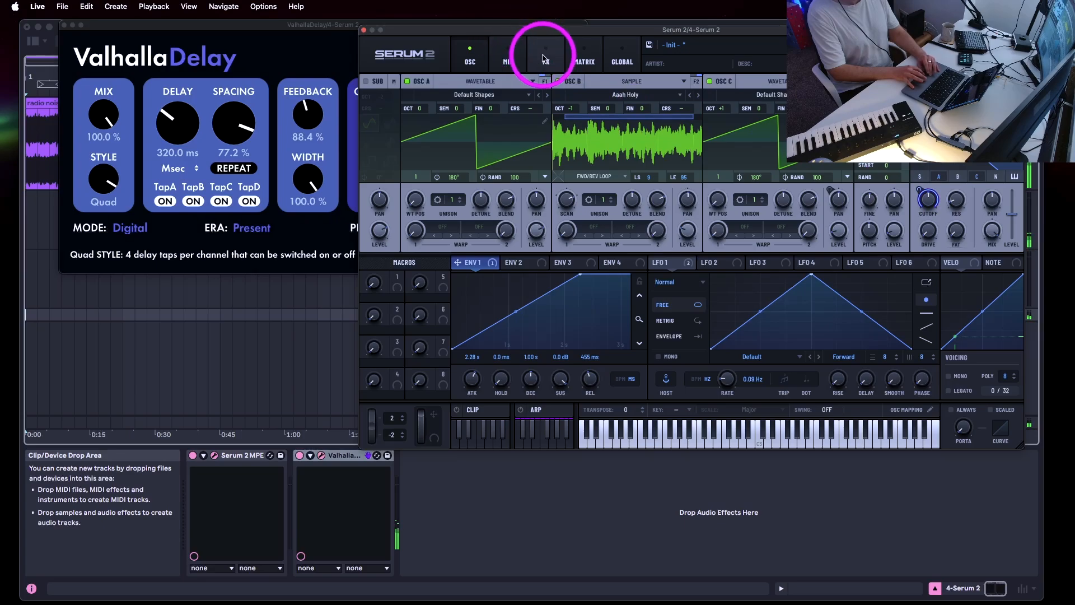
pyautogui.click(510, 54)
pyautogui.click(590, 55)
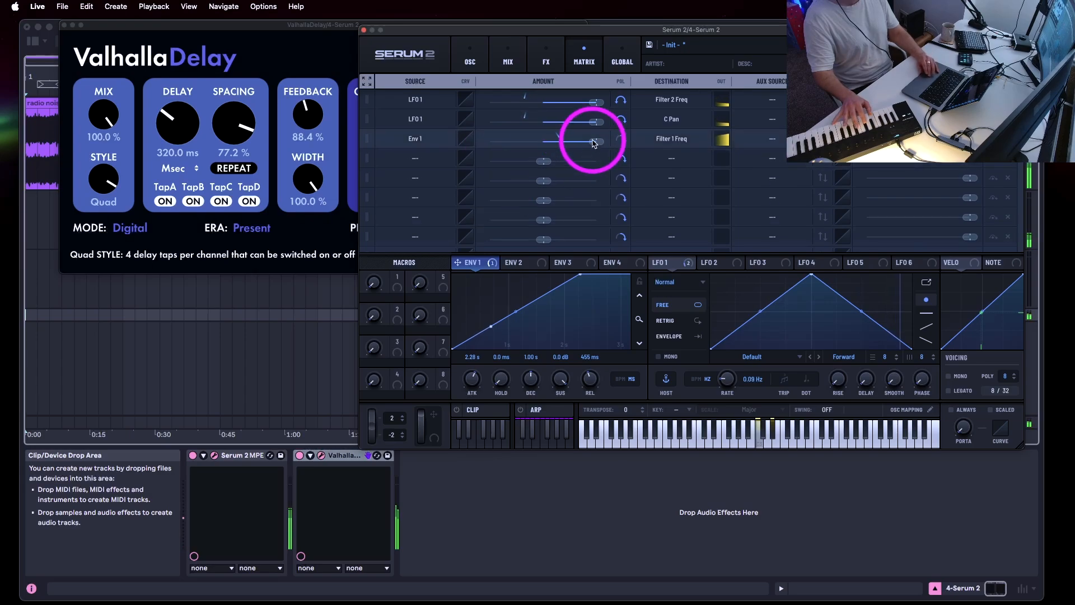
pyautogui.moveTo(597, 143); pyautogui.dragTo(564, 143)
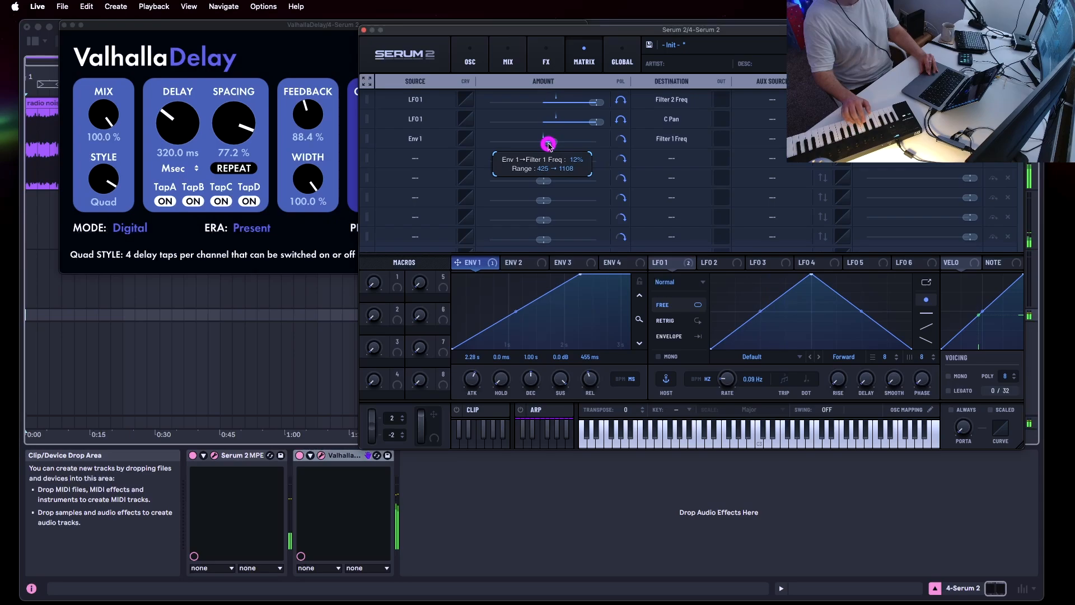
pyautogui.moveTo(549, 145); pyautogui.dragTo(548, 144)
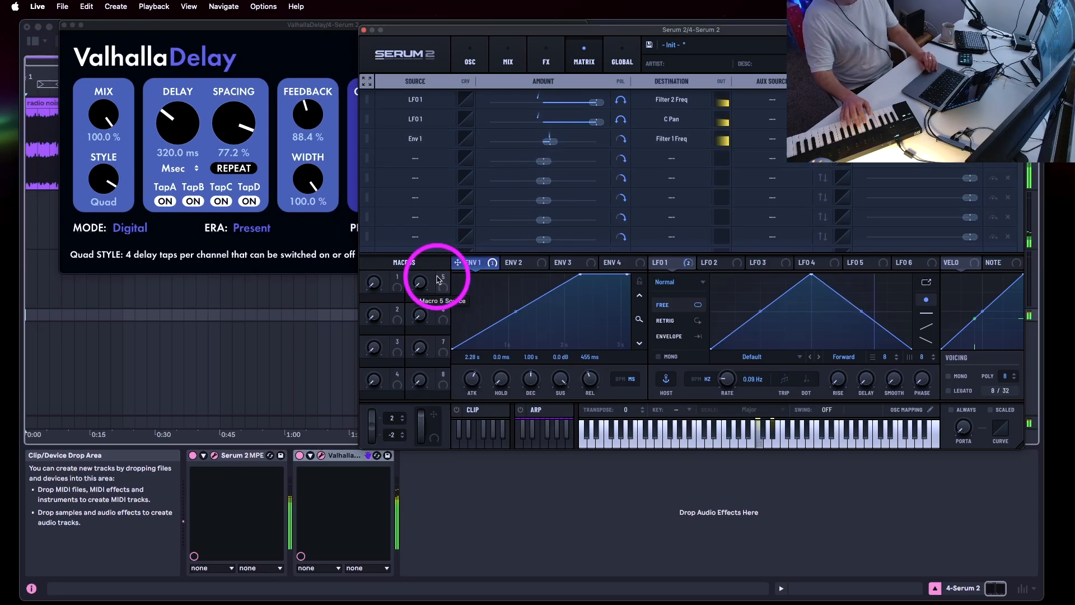
# Adjust filter 1's cutoff and the noise oscillator's level in track 4's Serum 2
pyautogui.click(467, 59)
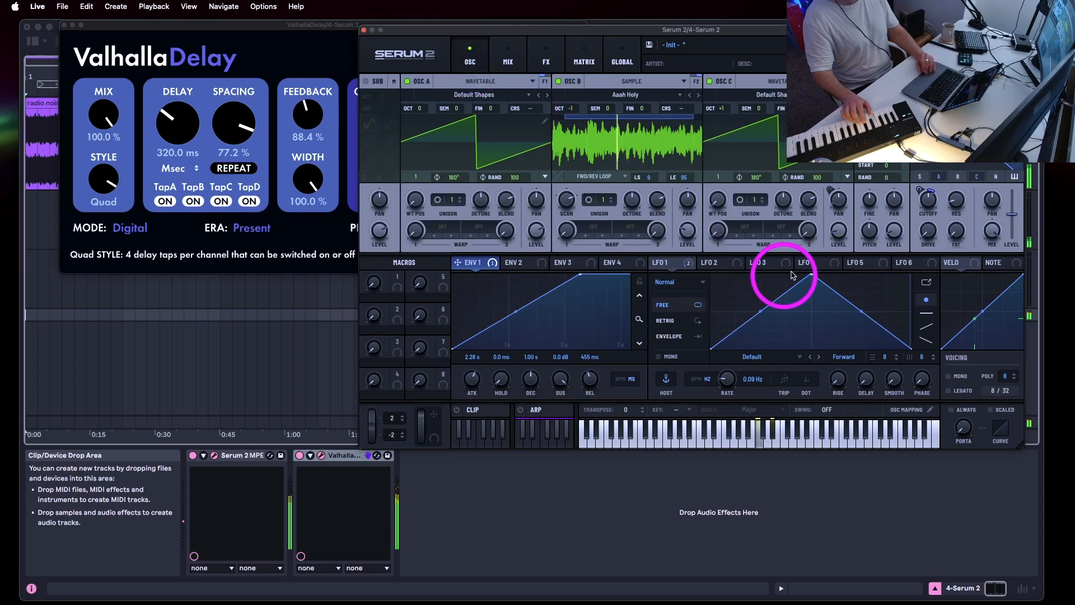
pyautogui.click(927, 199)
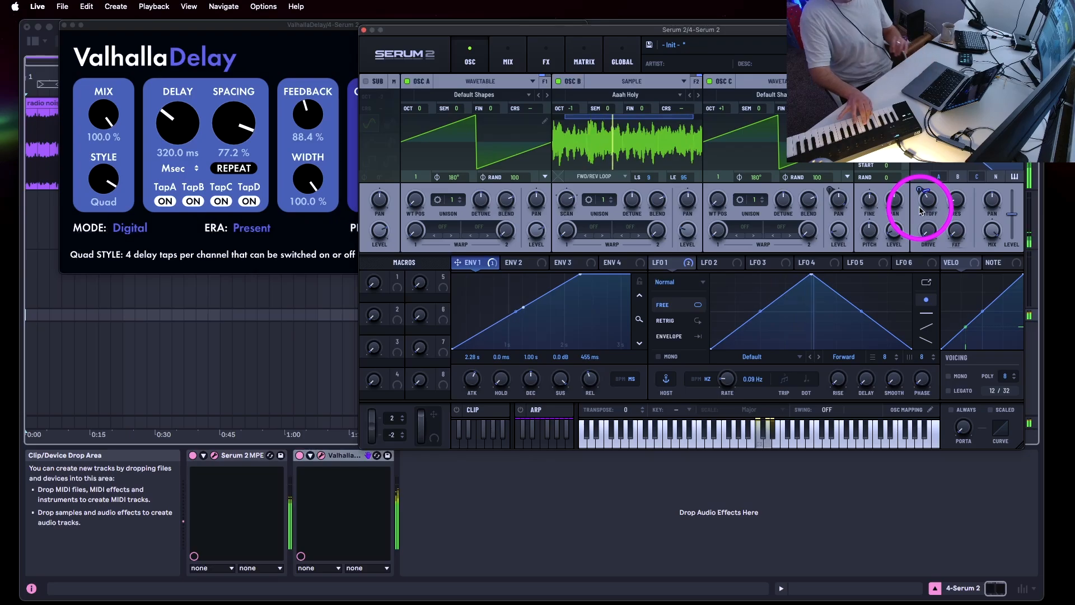
pyautogui.click(892, 226)
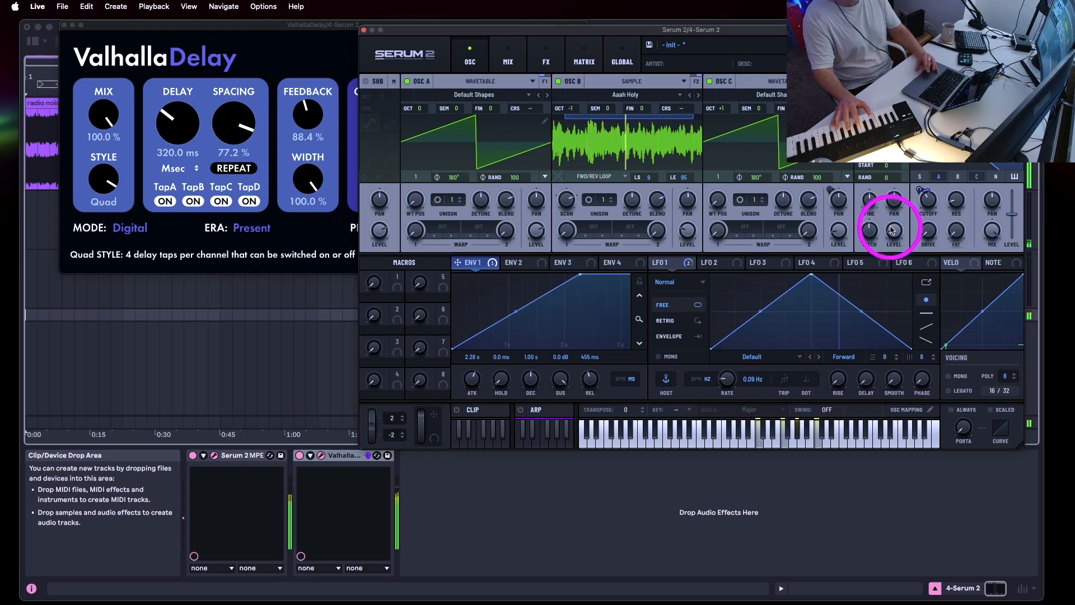
pyautogui.click(930, 203)
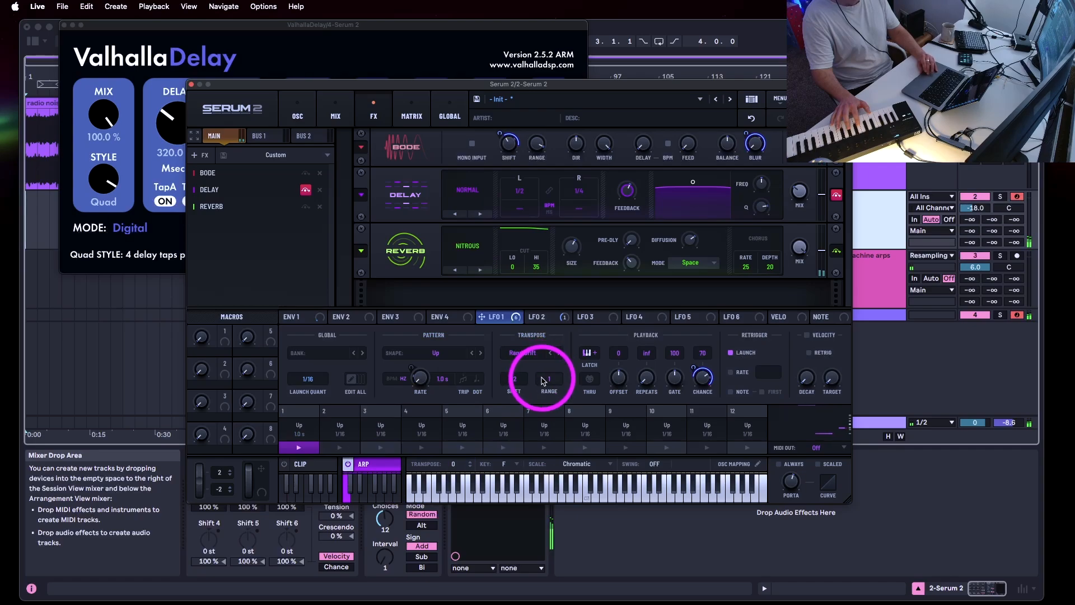
# Set the arpeggiator's transpose range to 2 in track 2's Serum 2
pyautogui.click(545, 369)
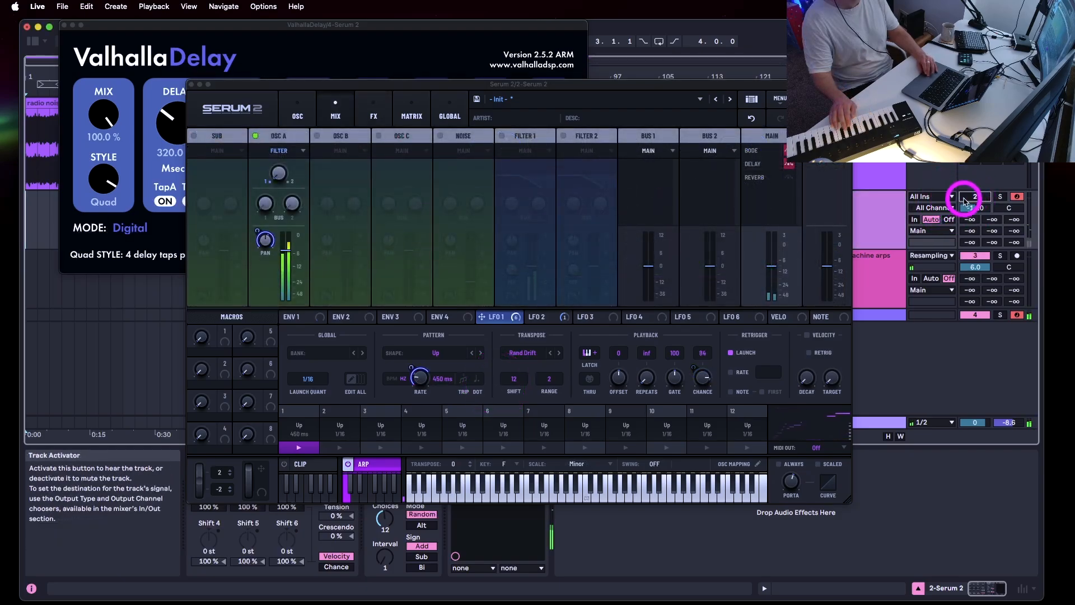
# Close the open Serum 2 and ValhallaDelay windows and stop playback
pyautogui.click(316, 218)
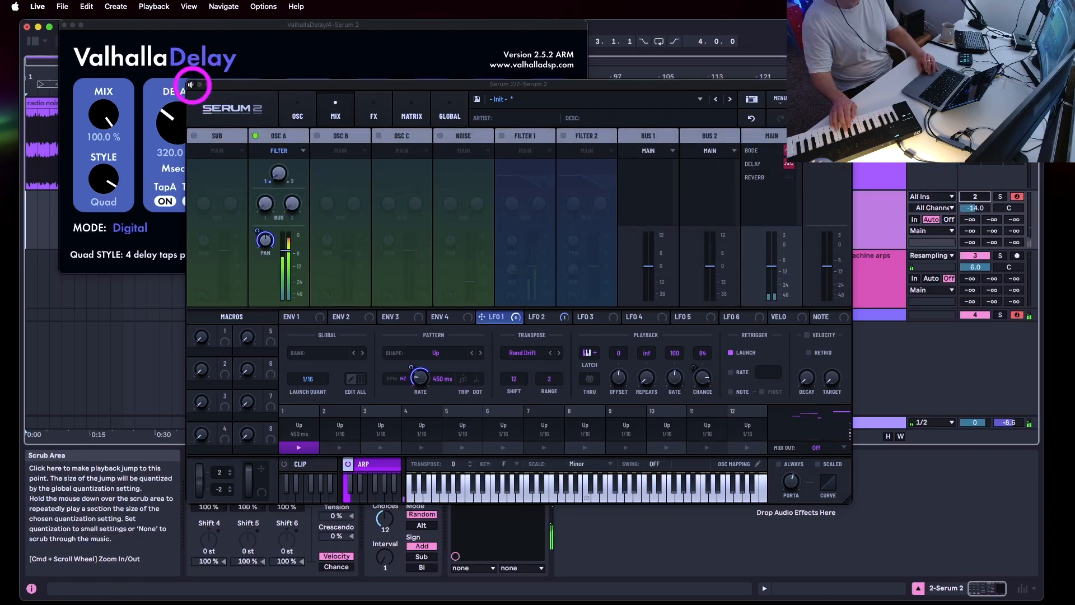
pyautogui.click(191, 84)
pyautogui.click(64, 25)
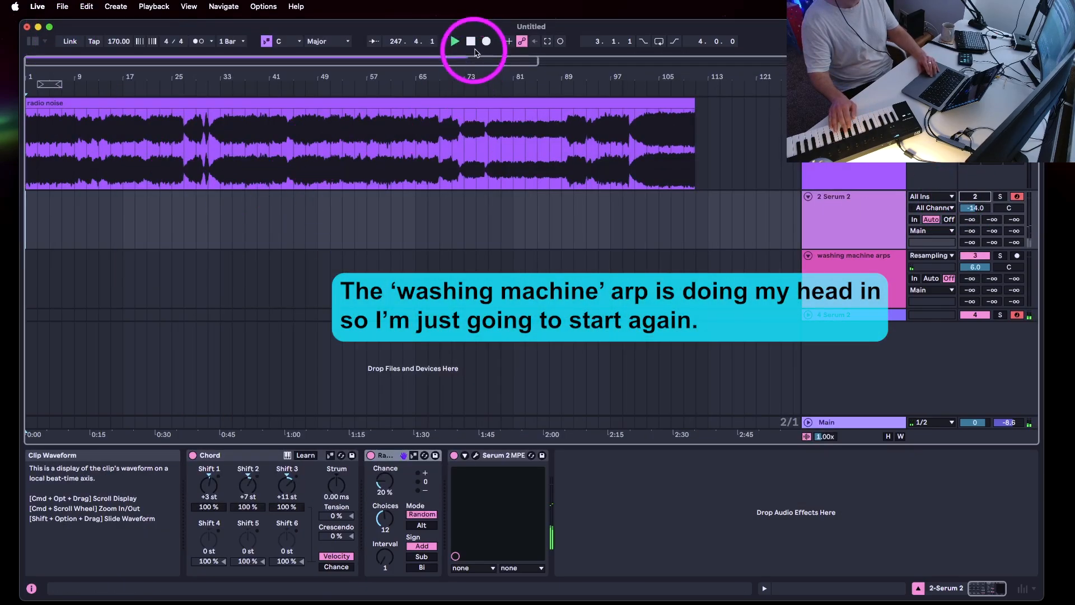
pyautogui.click(470, 40)
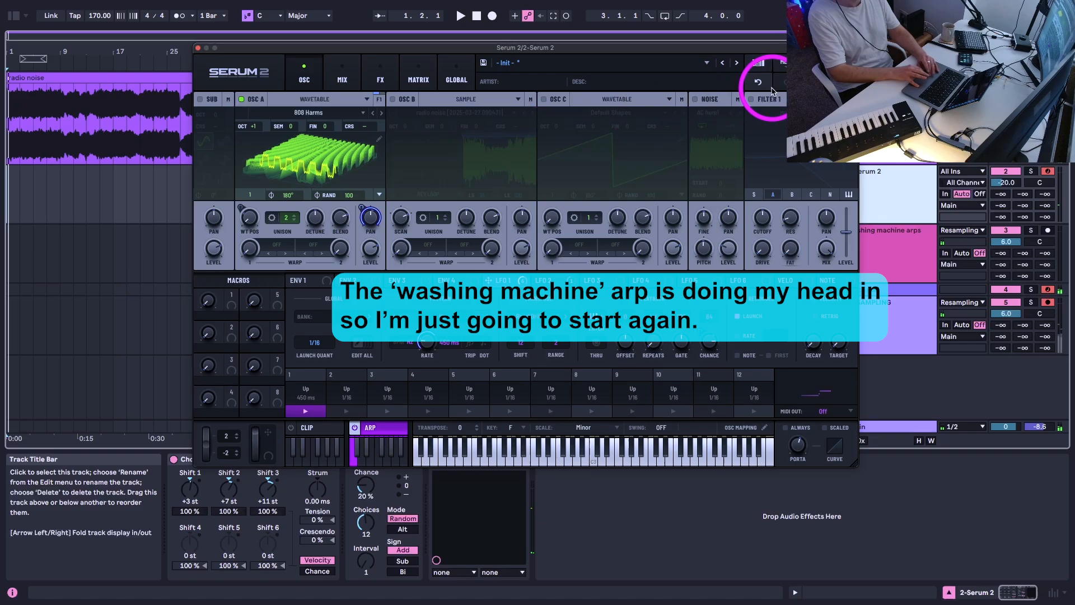
# Reset track 2's Serum 2 to the Init preset and enable its arpeggiator
pyautogui.click(782, 62)
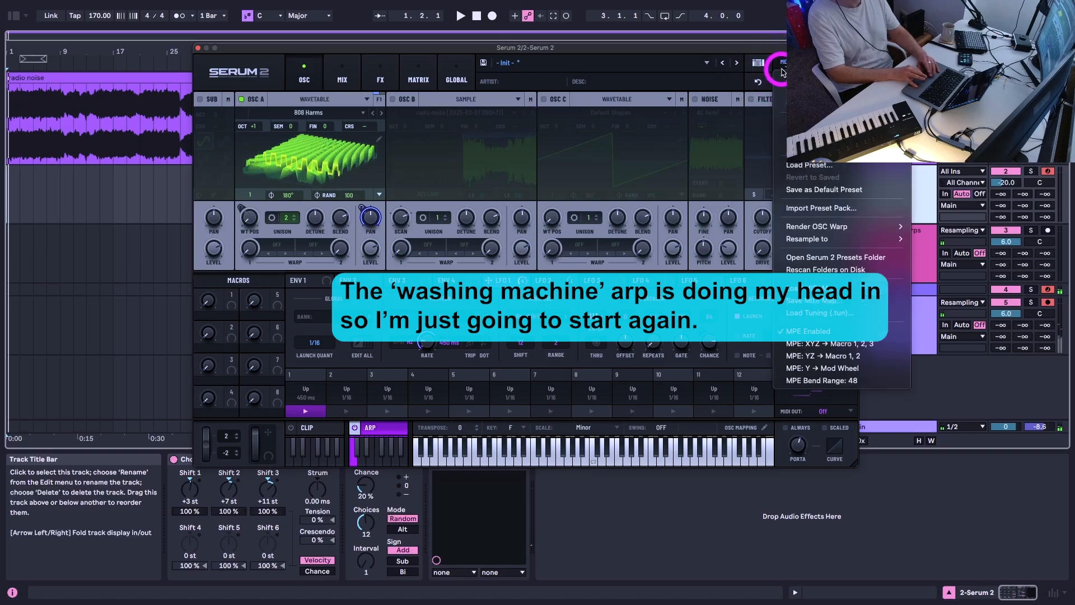
pyautogui.click(794, 128)
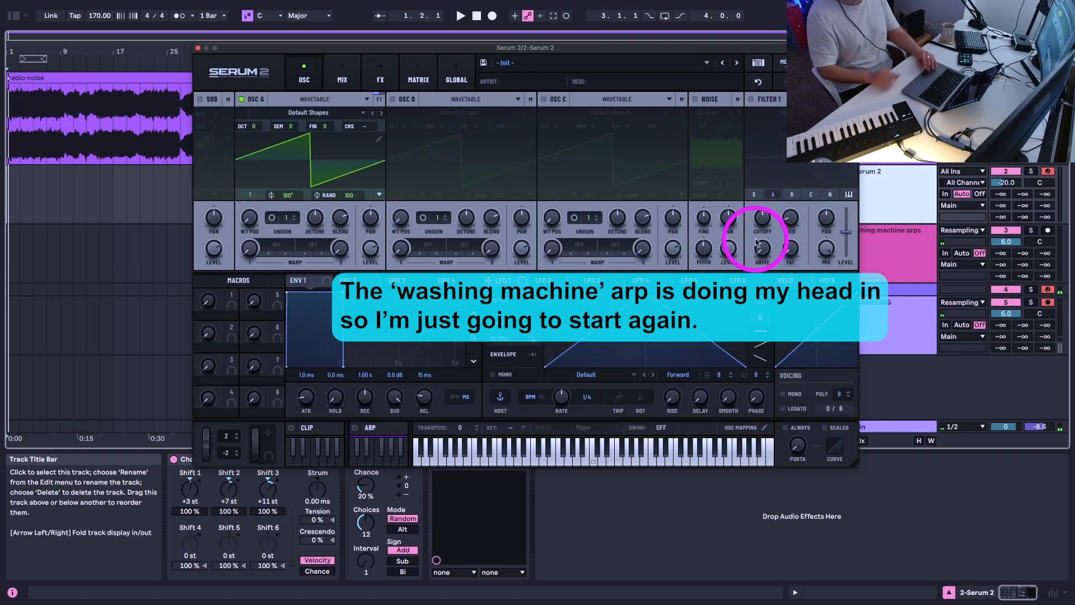
pyautogui.click(353, 434)
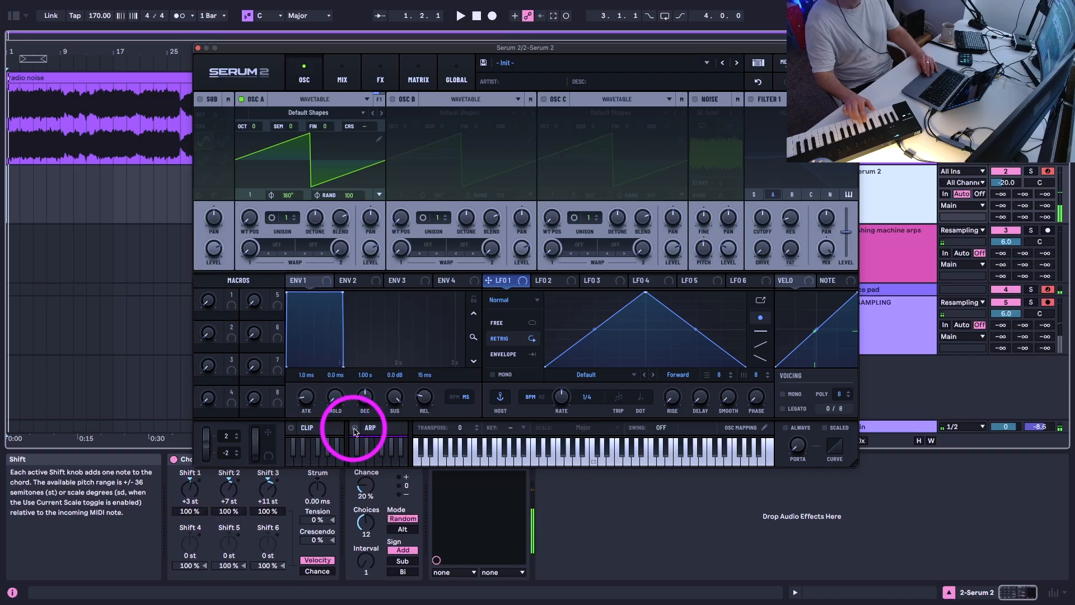
pyautogui.click(354, 428)
pyautogui.click(395, 431)
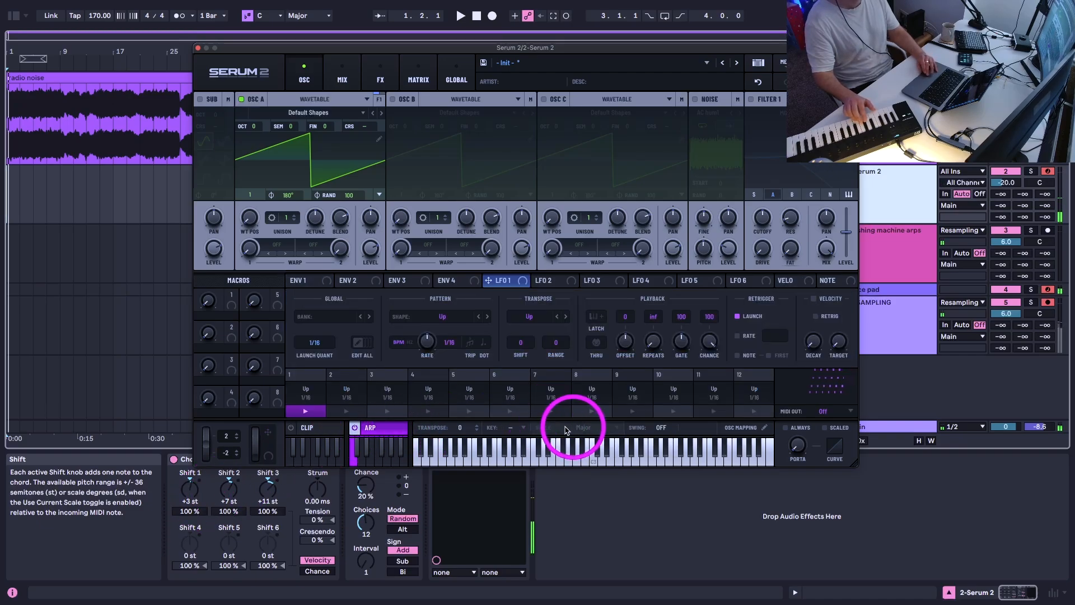
# Set the arpeggiator to F Minor with transpose shift 12 and range 2, and move oscillator A's wavetable position to frame 2
pyautogui.click(507, 427)
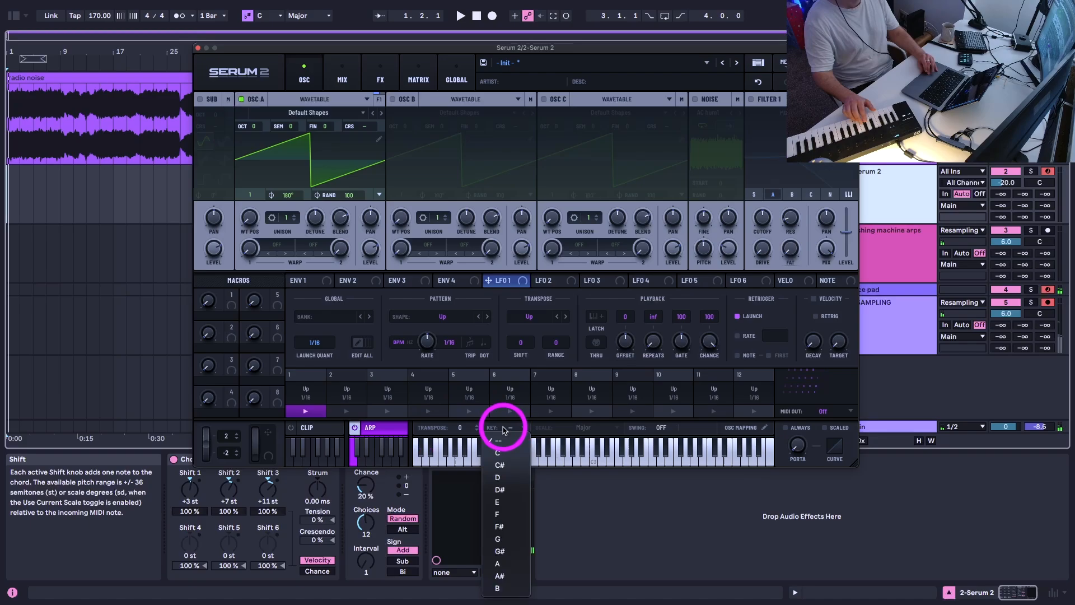
pyautogui.click(501, 511)
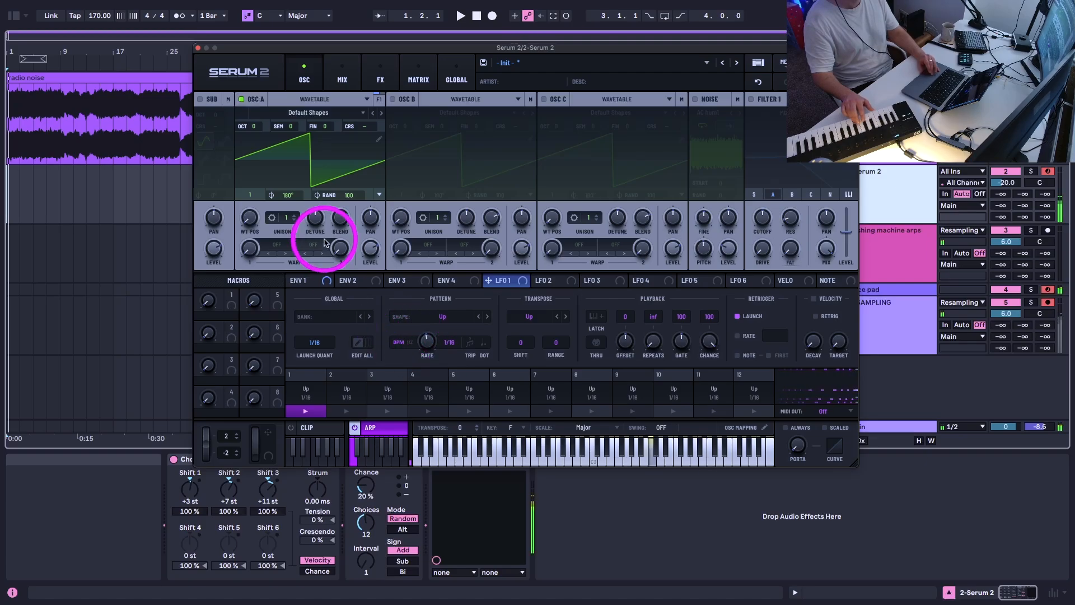
pyautogui.moveTo(241, 223); pyautogui.dragTo(245, 188)
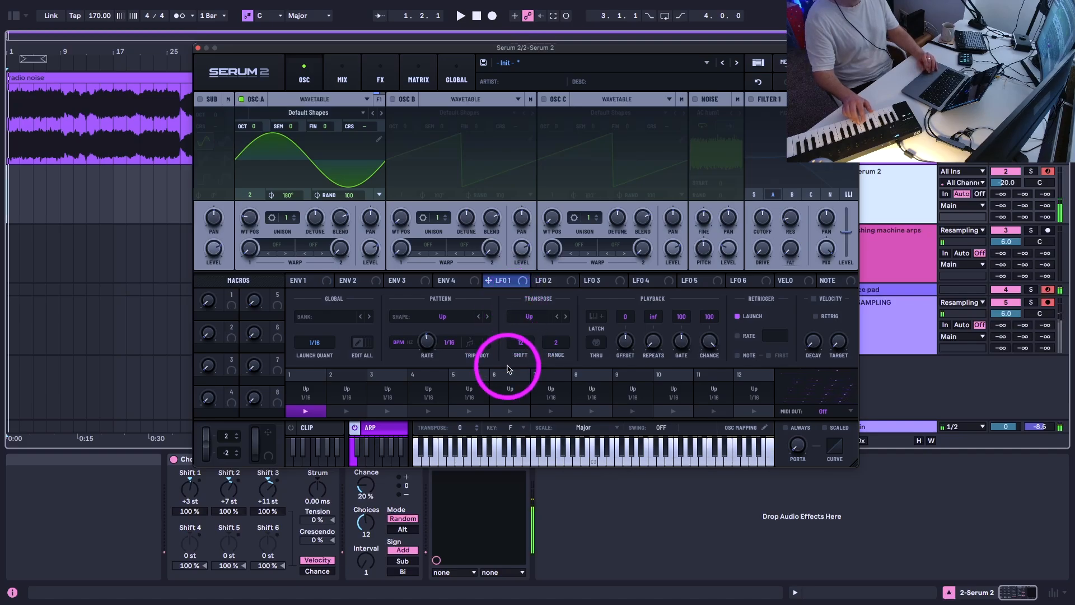
pyautogui.click(591, 428)
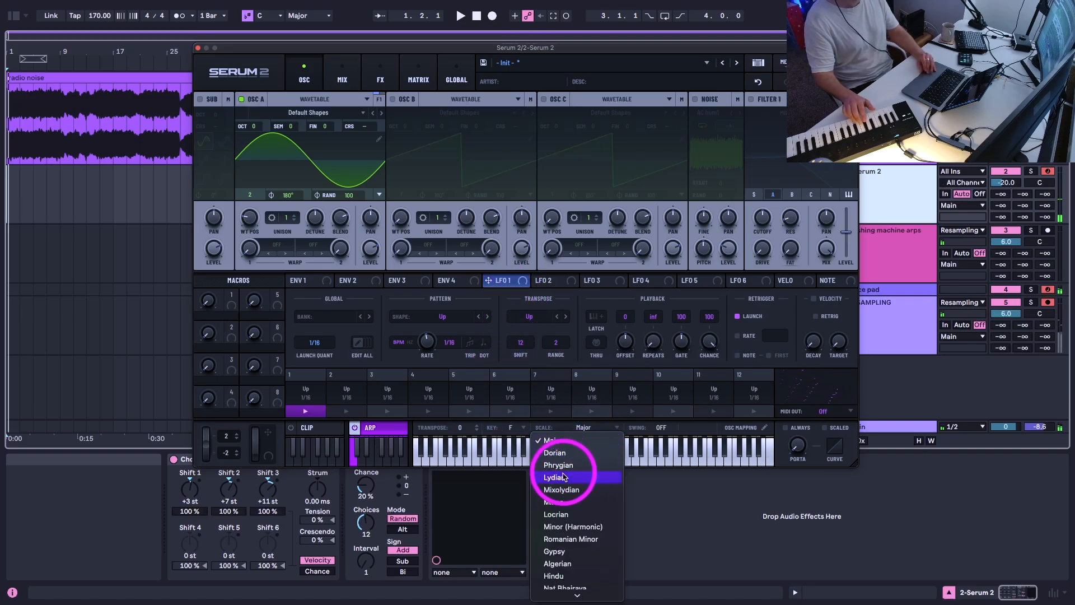
pyautogui.click(553, 502)
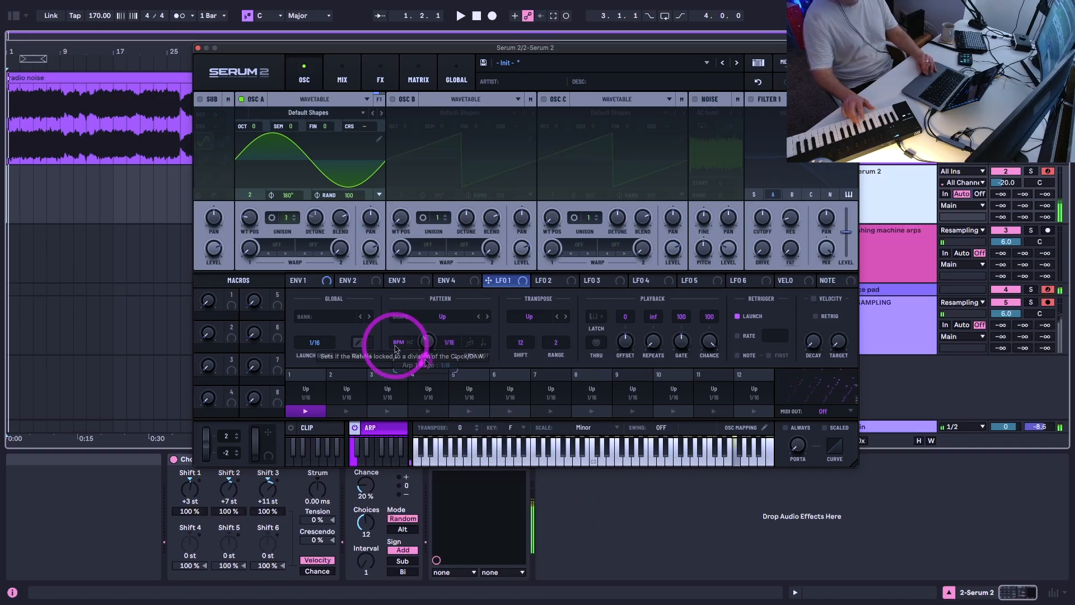
# Set the arpeggiator's rate to 1/32 and reduce its chance
pyautogui.moveTo(427, 343); pyautogui.dragTo(424, 365)
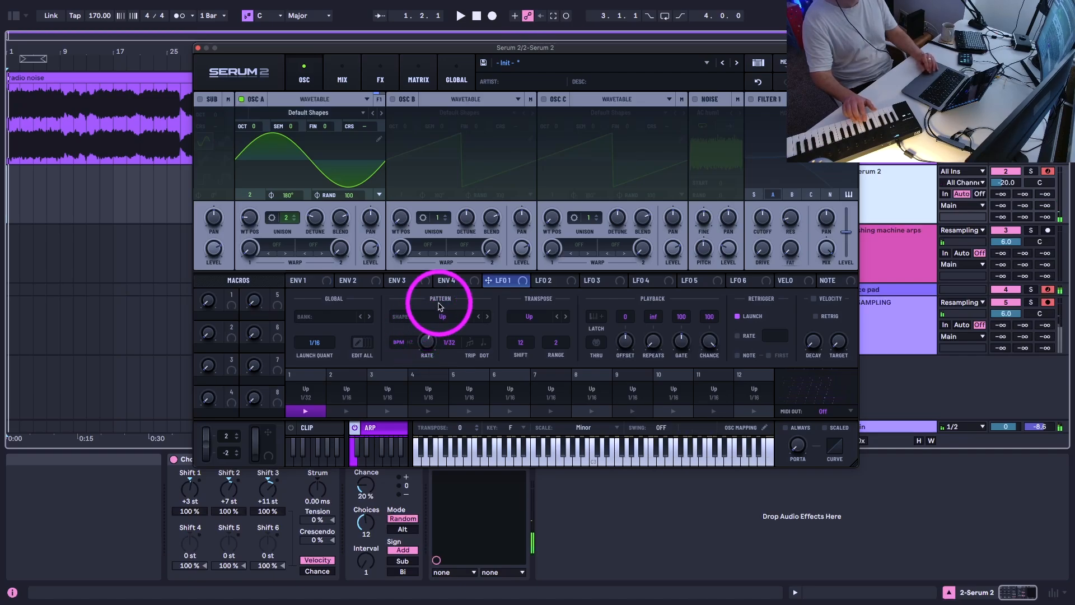
pyautogui.moveTo(713, 348); pyautogui.dragTo(712, 347)
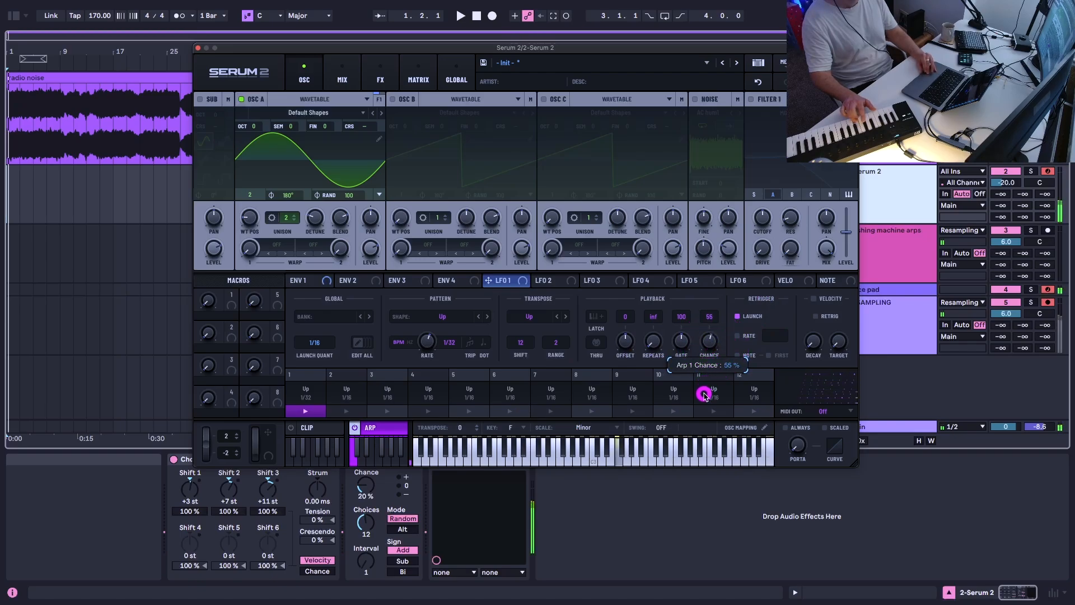
pyautogui.moveTo(705, 395); pyautogui.dragTo(706, 366)
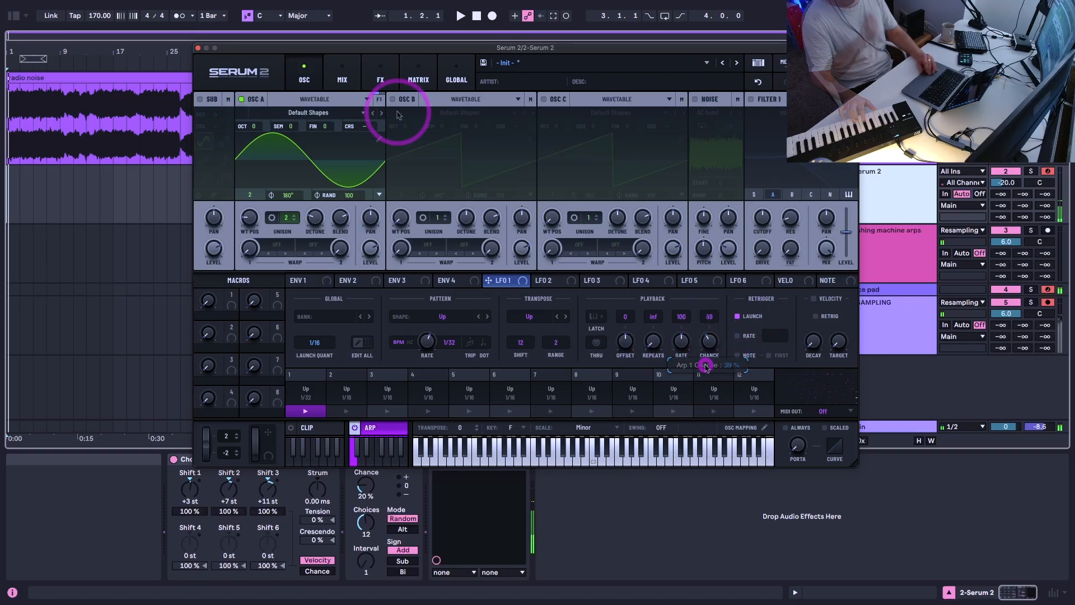
# Set LFO 1 to free-running mode at 1.0 Hz and assign it to oscillator A's level
pyautogui.click(344, 75)
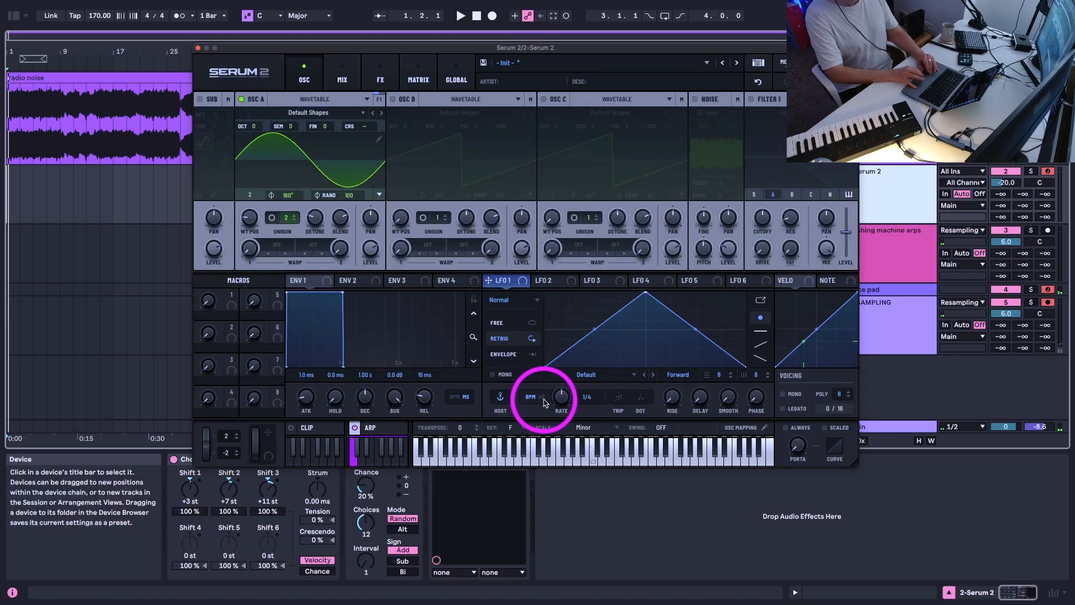
pyautogui.click(541, 399)
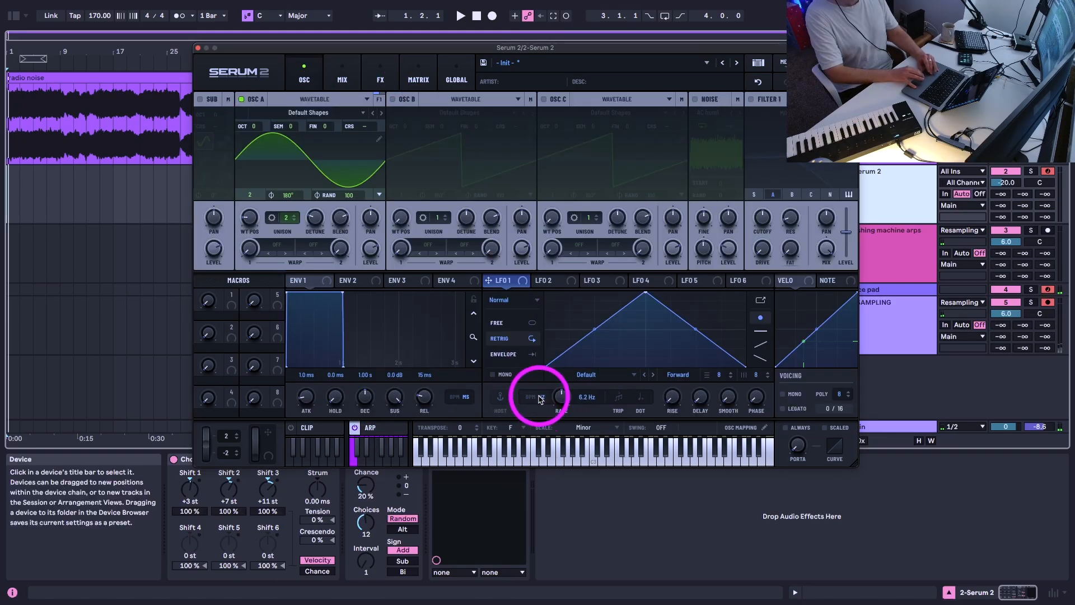
pyautogui.moveTo(554, 397); pyautogui.dragTo(552, 418)
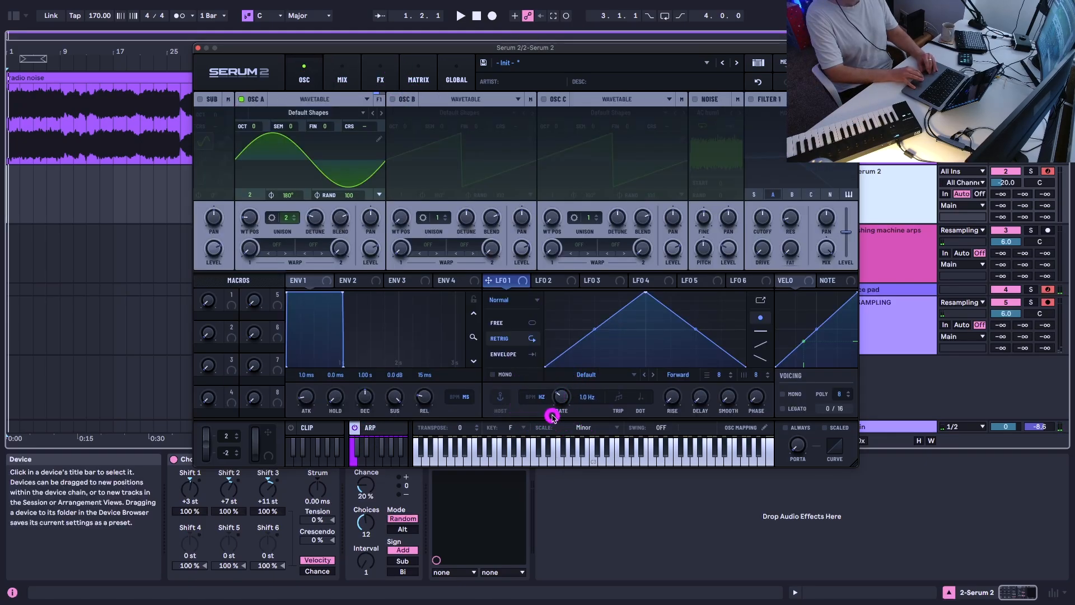
pyautogui.click(504, 323)
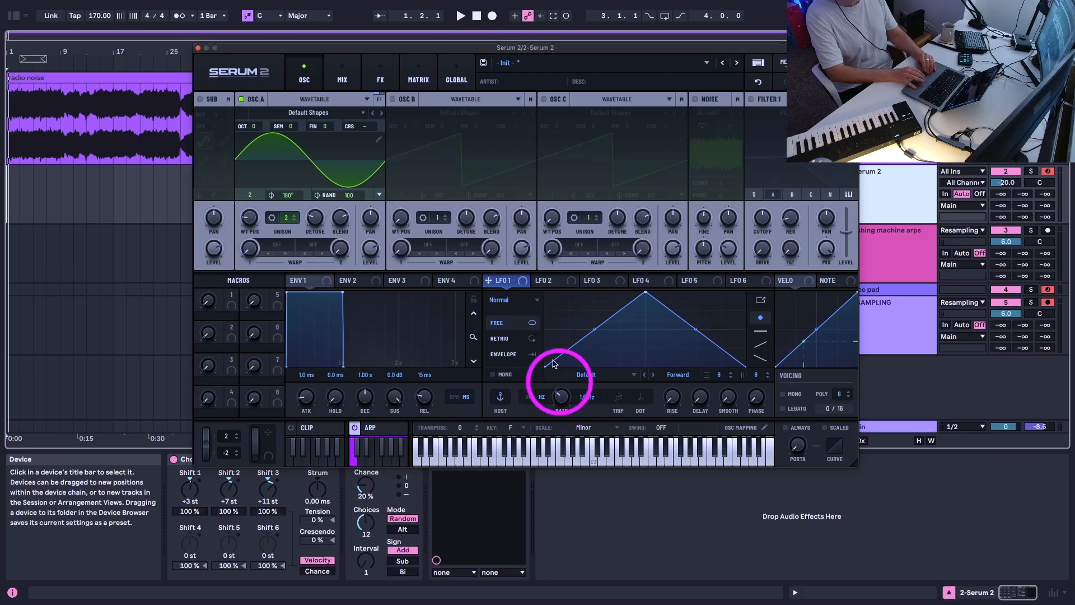
pyautogui.moveTo(524, 284); pyautogui.dragTo(369, 248)
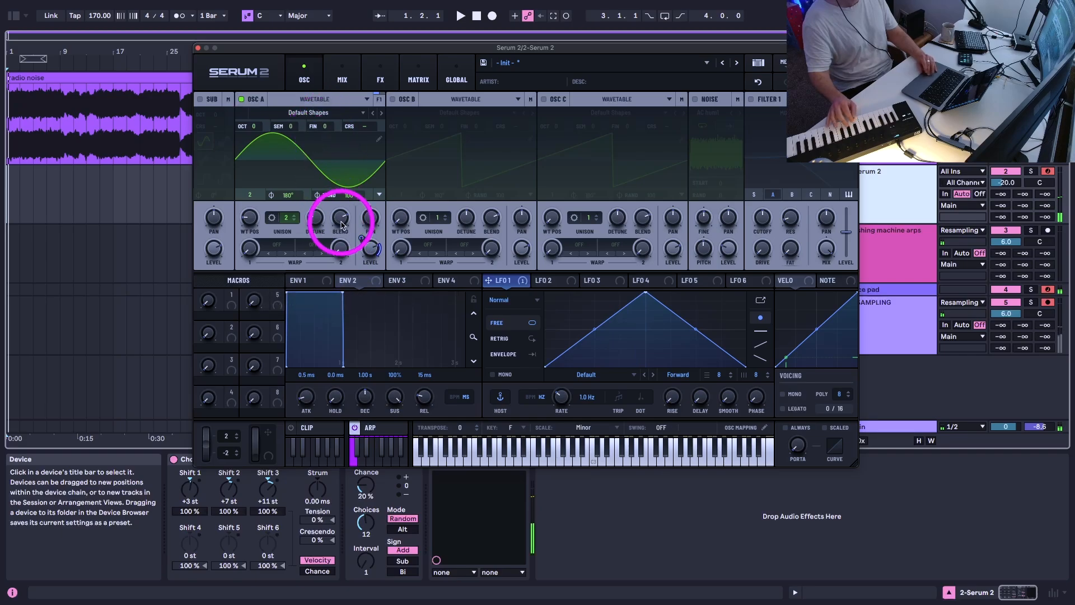
# Set LFO 1's modulation of oscillator A's level to the maximum negative amount and its rate to 0.2 Hz
pyautogui.click(344, 81)
pyautogui.click(418, 76)
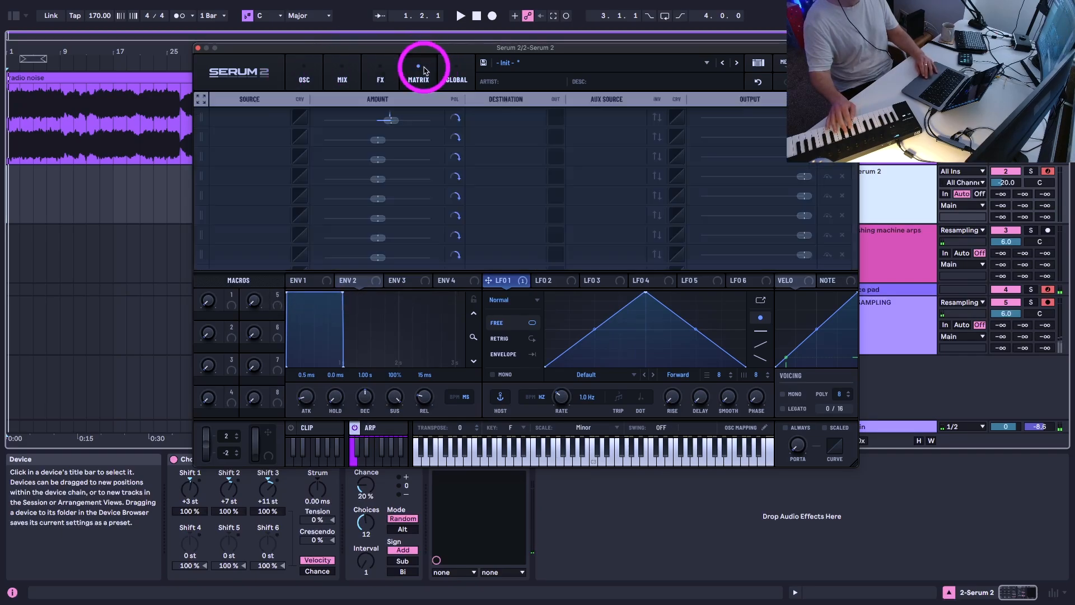
pyautogui.moveTo(389, 120); pyautogui.dragTo(449, 127)
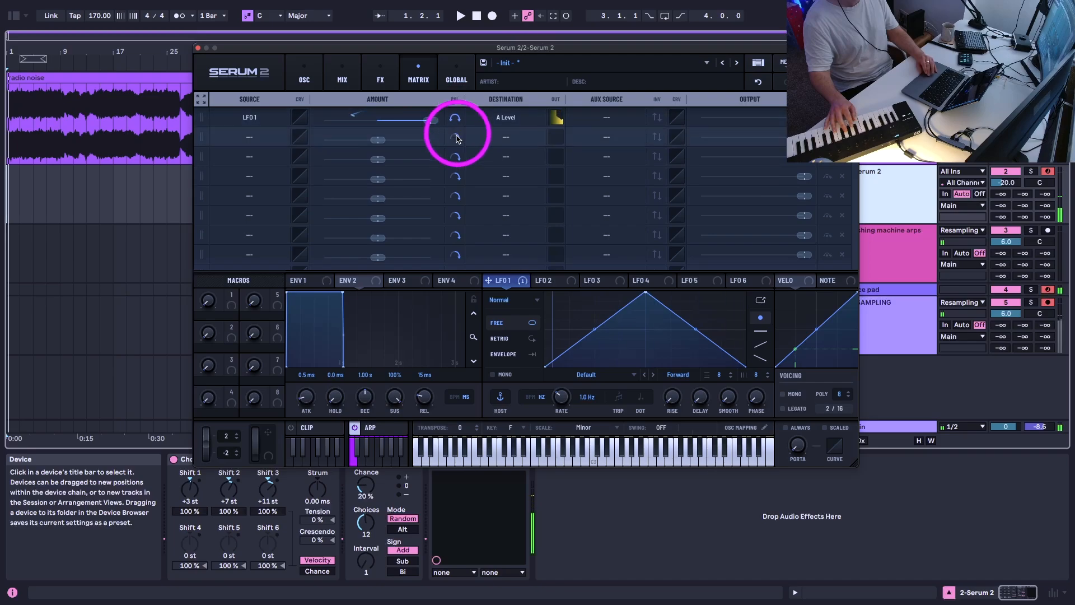
pyautogui.click(433, 122)
pyautogui.moveTo(434, 122); pyautogui.dragTo(374, 124)
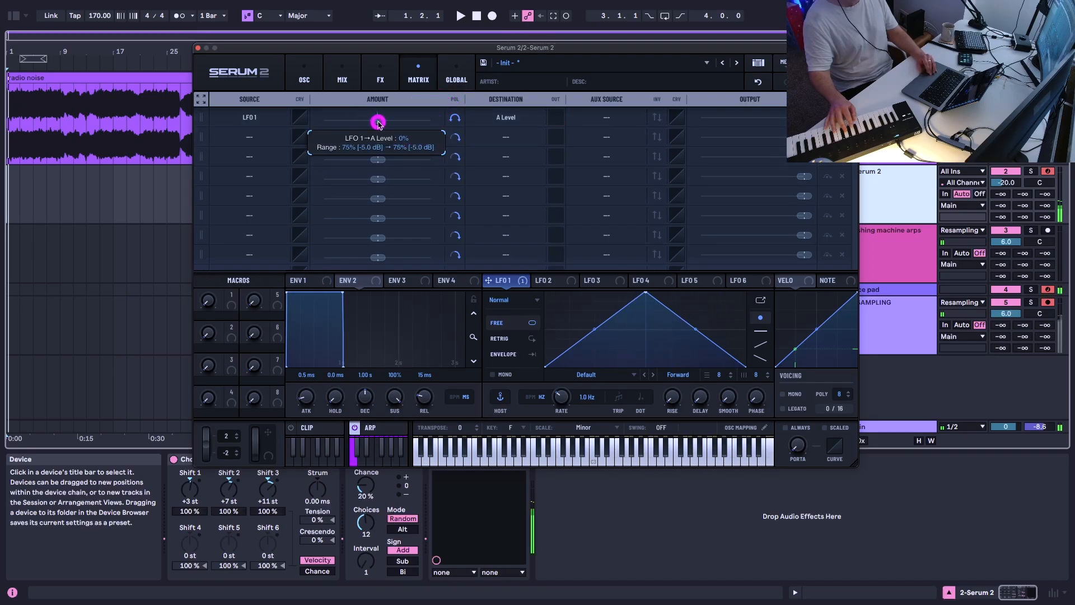
pyautogui.moveTo(378, 122); pyautogui.dragTo(377, 122)
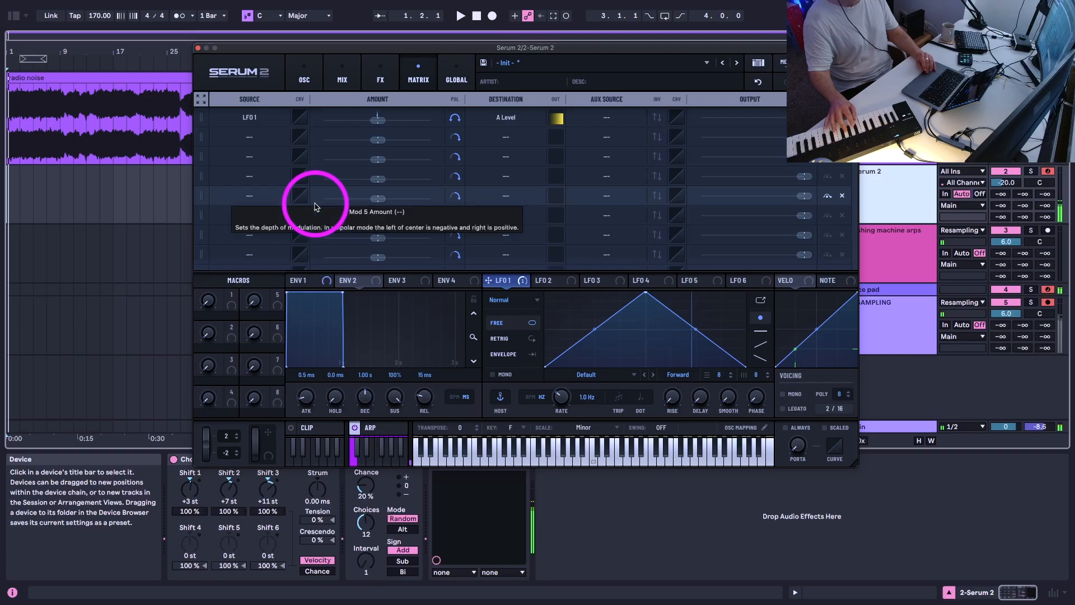
pyautogui.moveTo(559, 397); pyautogui.dragTo(563, 412)
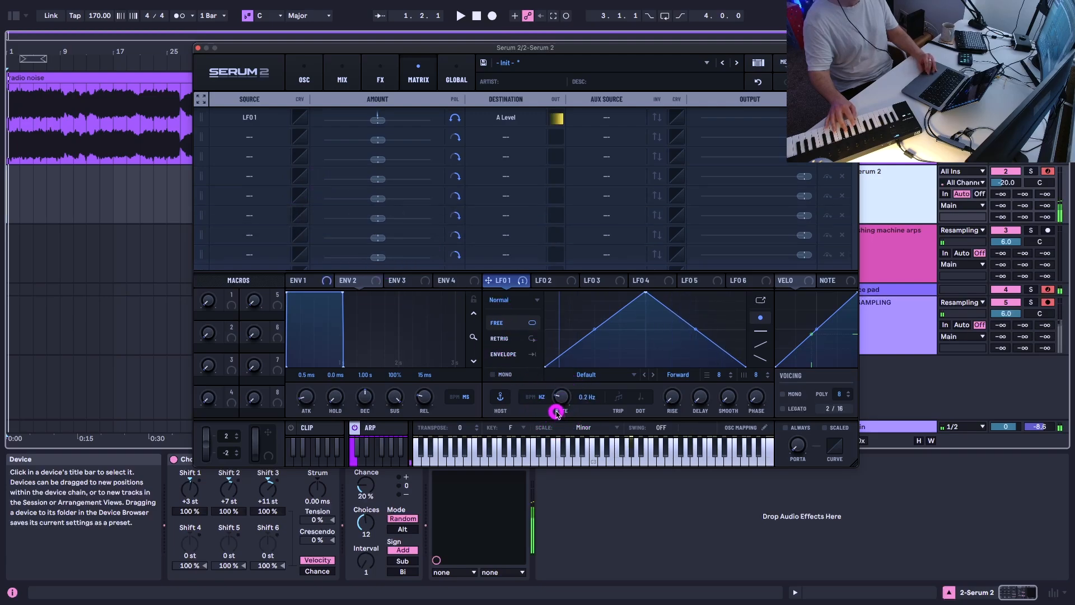
pyautogui.moveTo(377, 120); pyautogui.dragTo(198, 123)
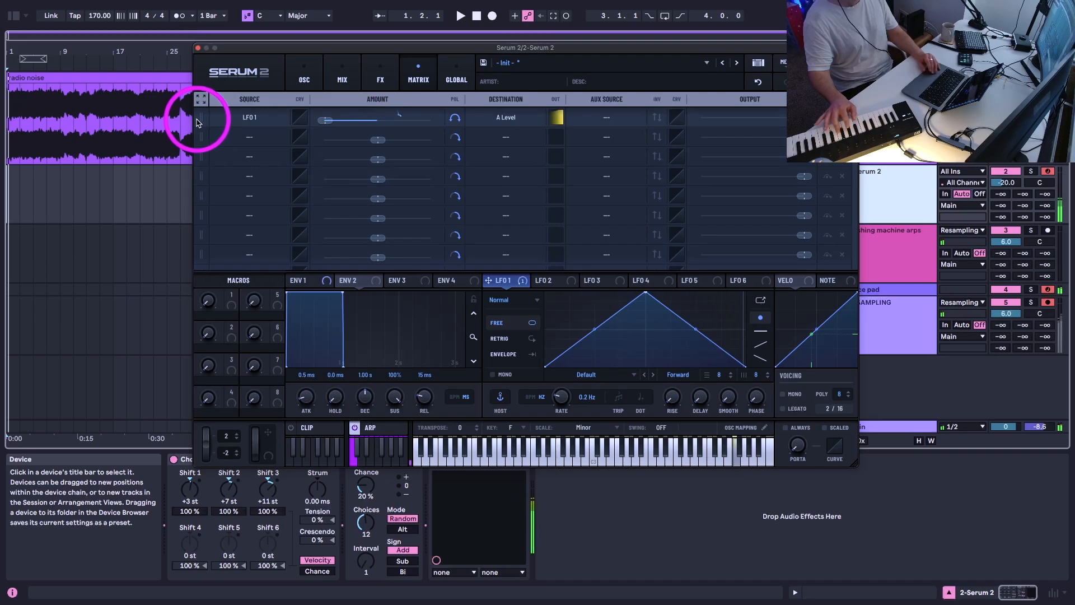
# Switch LFO 1 to the S&H type and set its rate to 0.5 Hz
pyautogui.click(507, 300)
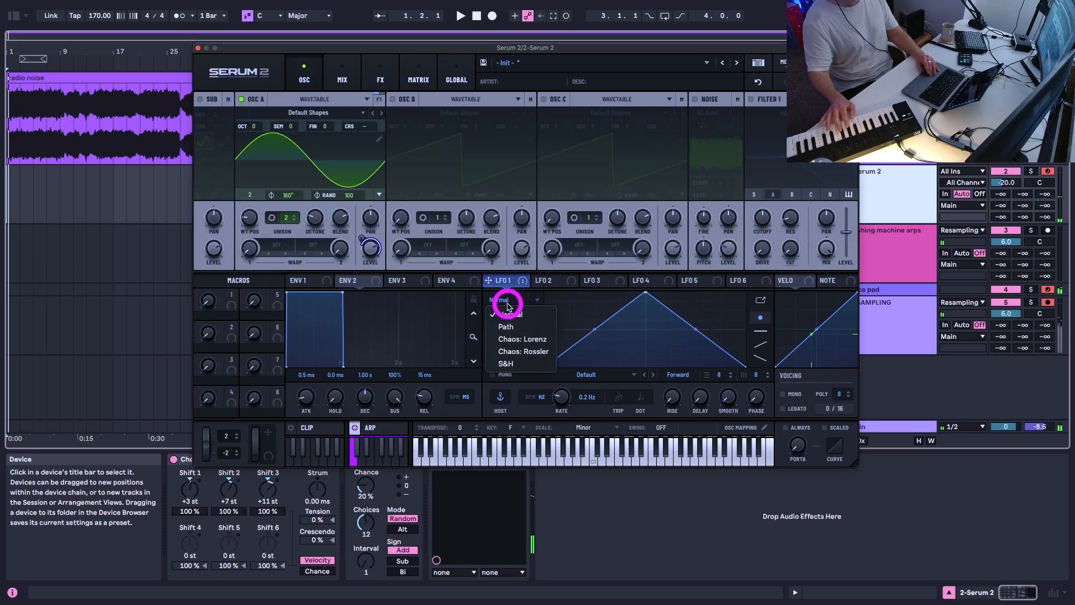
pyautogui.click(505, 363)
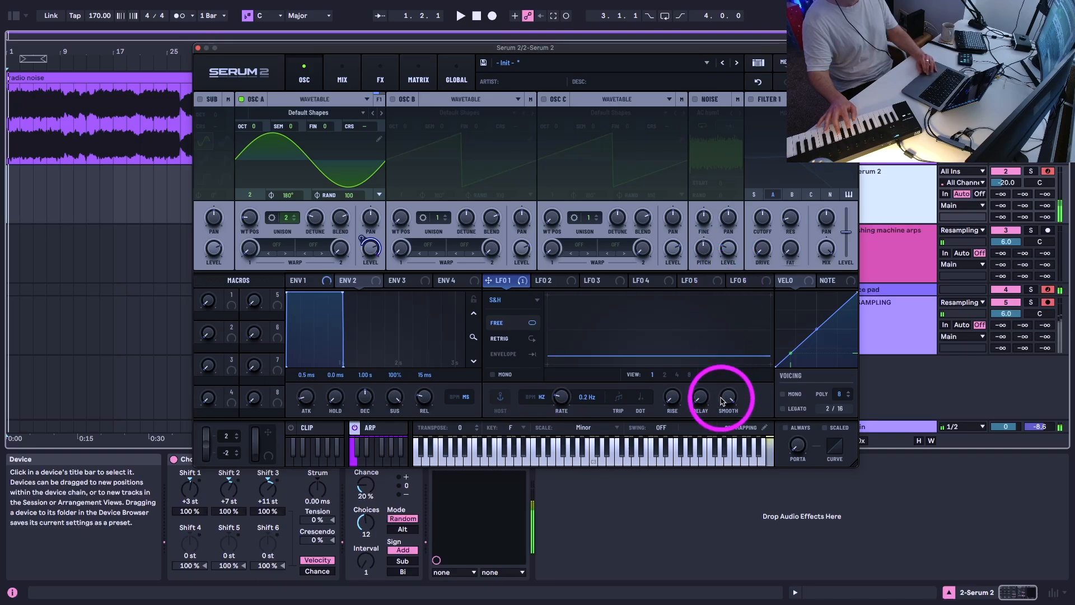
pyautogui.click(495, 301)
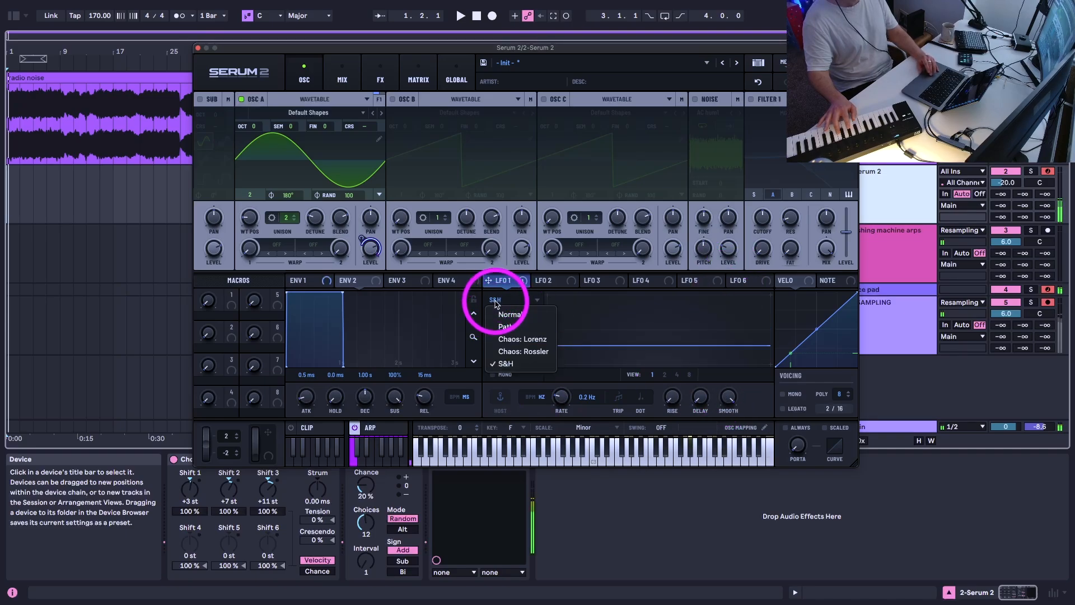
pyautogui.click(495, 302)
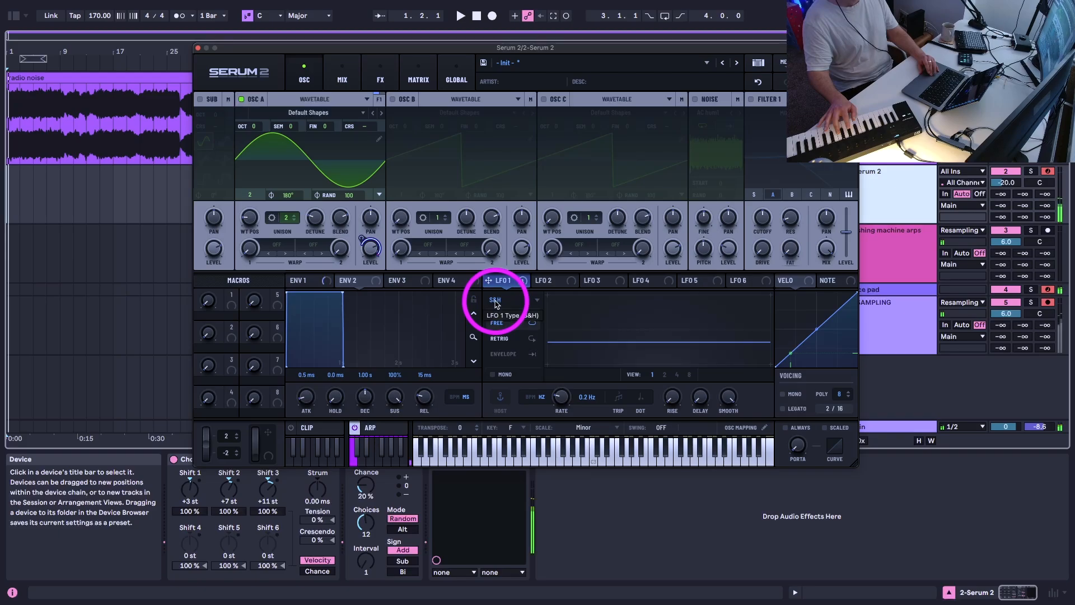
pyautogui.click(559, 399)
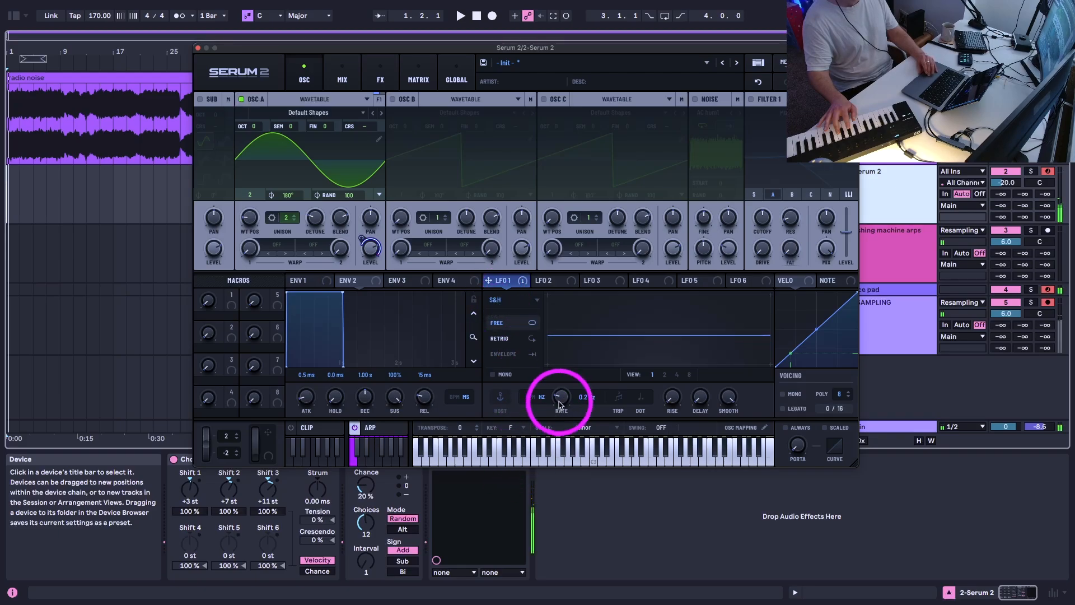
pyautogui.click(392, 392)
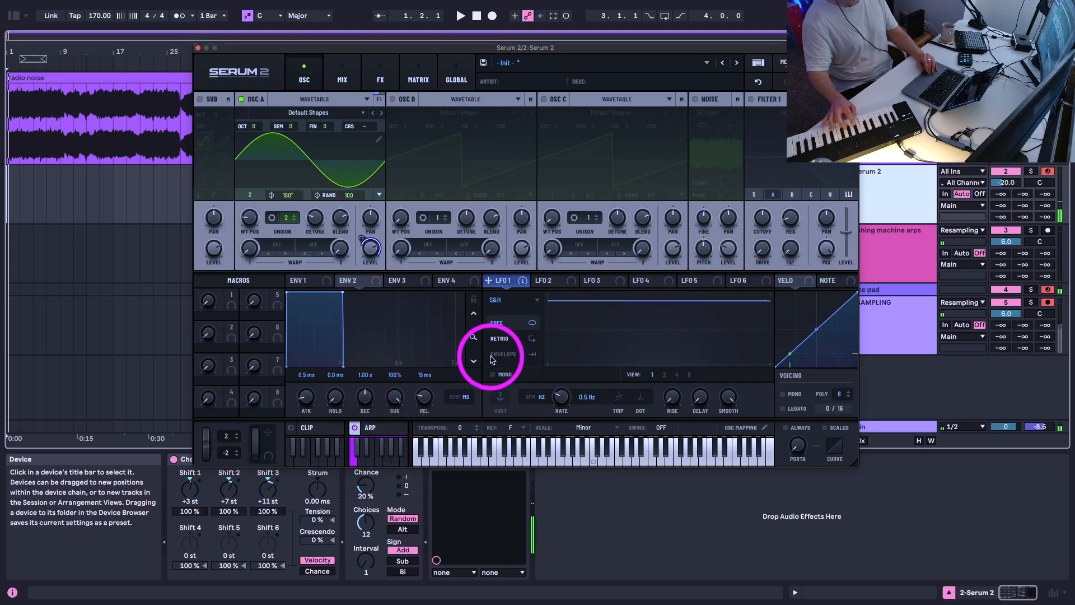
# Try retriggering on LFO 1, return it to free-running mode, and restore its Normal type
pyautogui.click(499, 340)
pyautogui.click(499, 323)
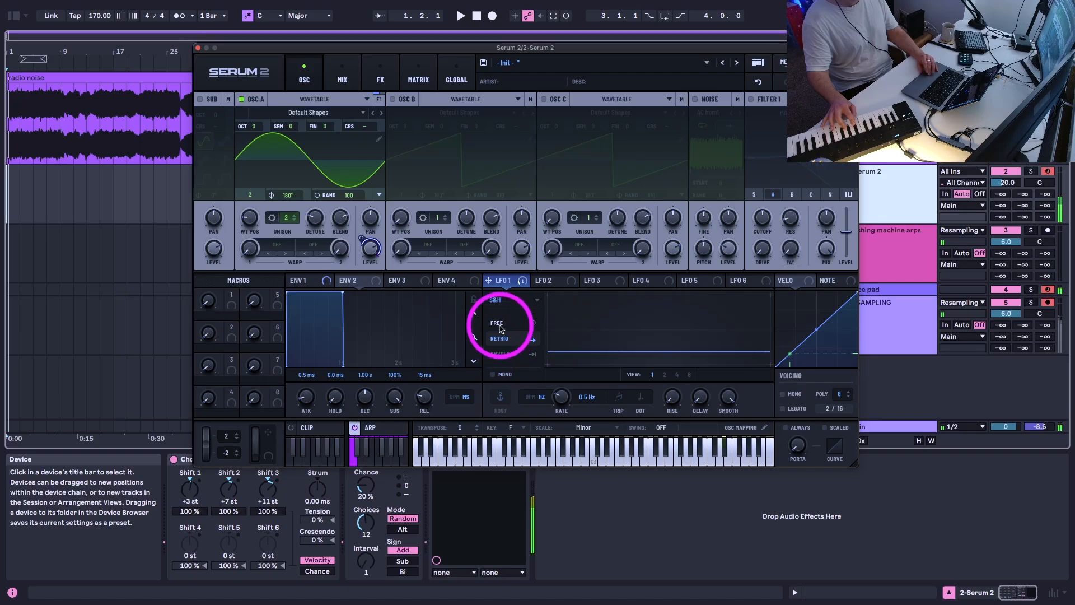
pyautogui.click(498, 300)
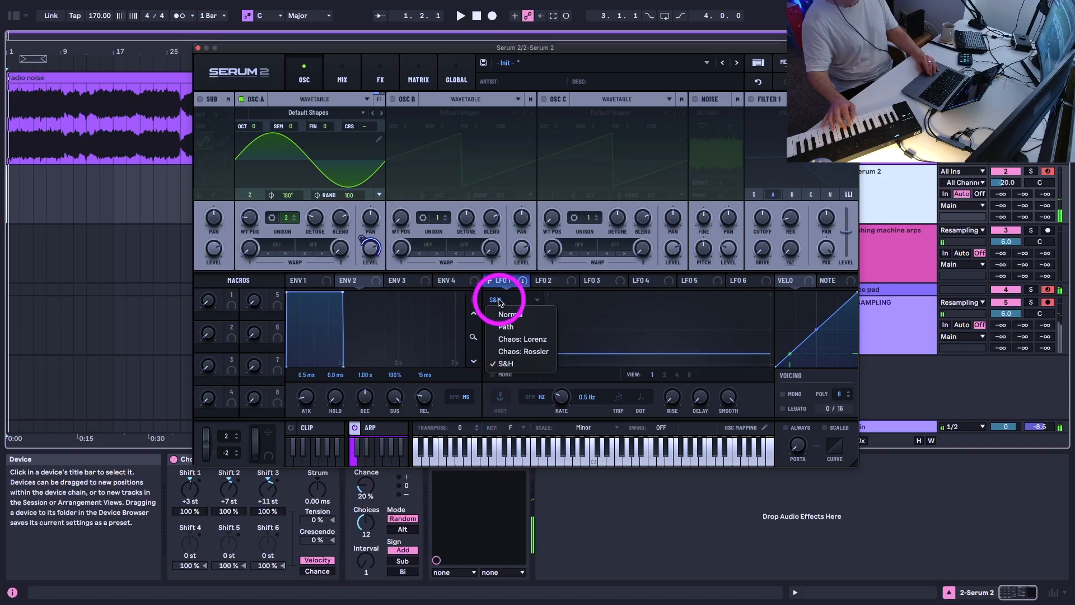
pyautogui.click(501, 309)
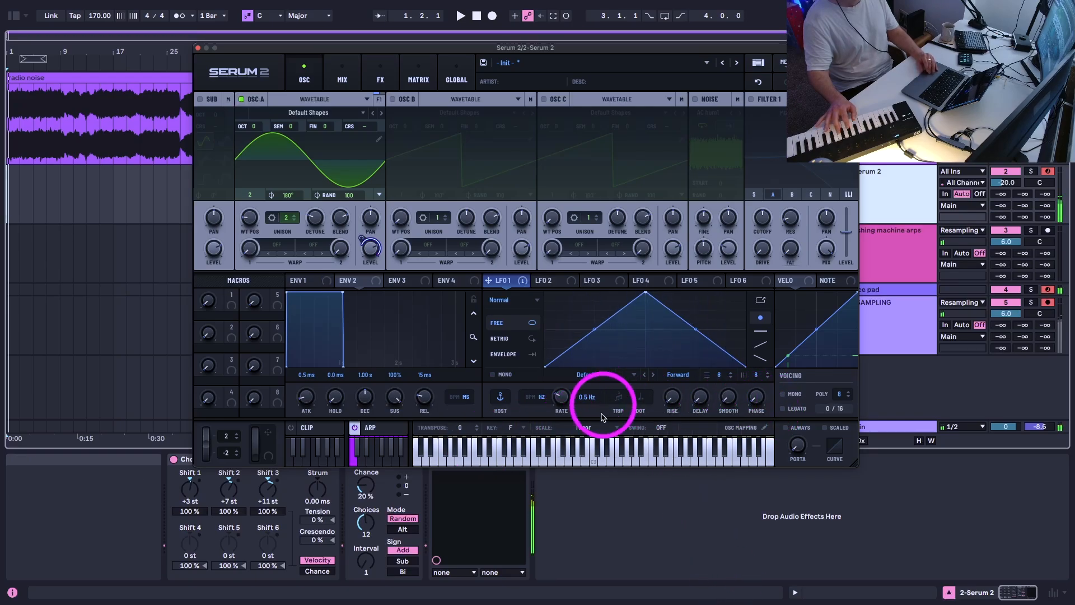
# Load the Sine shape into LFO 1, then switch the LFO's type to Chaos: Rossler
pyautogui.click(595, 375)
pyautogui.click(582, 386)
pyautogui.click(500, 300)
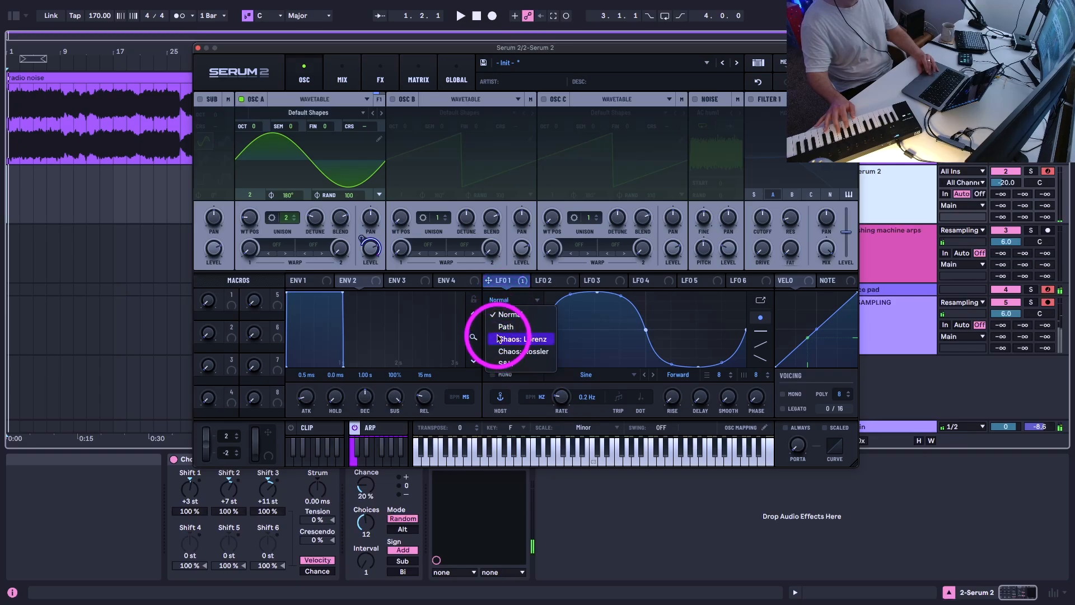
pyautogui.click(501, 352)
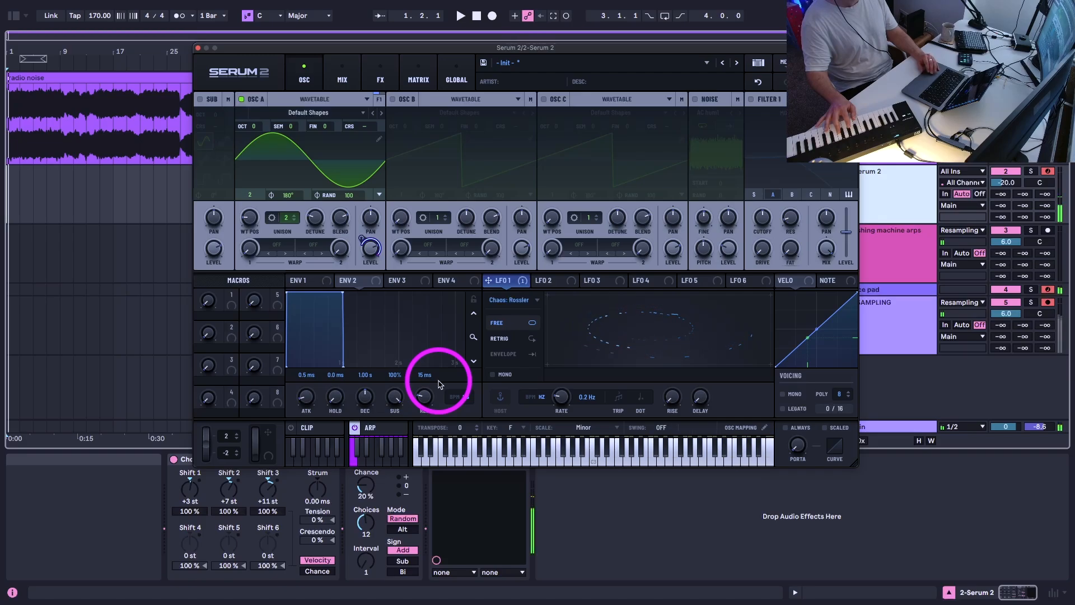
# Turn oscillator A's level all the way down and set LFO 1's modulation of it to the maximum positive amount
pyautogui.moveTo(370, 246); pyautogui.dragTo(374, 366)
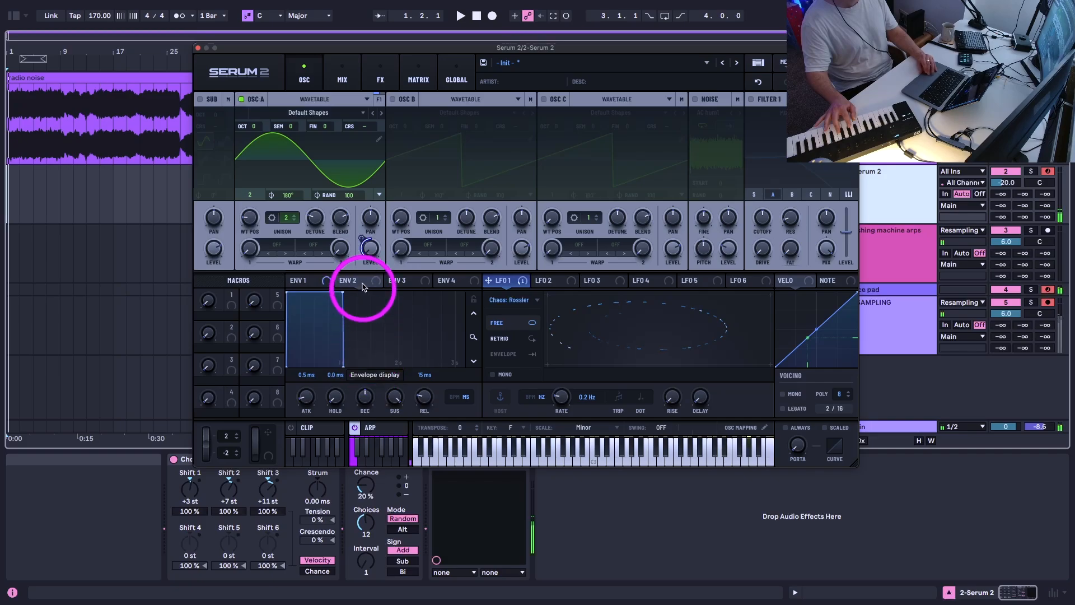
pyautogui.moveTo(362, 245)
pyautogui.mouseDown()
pyautogui.moveTo(361, 234)
pyautogui.moveTo(360, 249)
pyautogui.mouseUp()
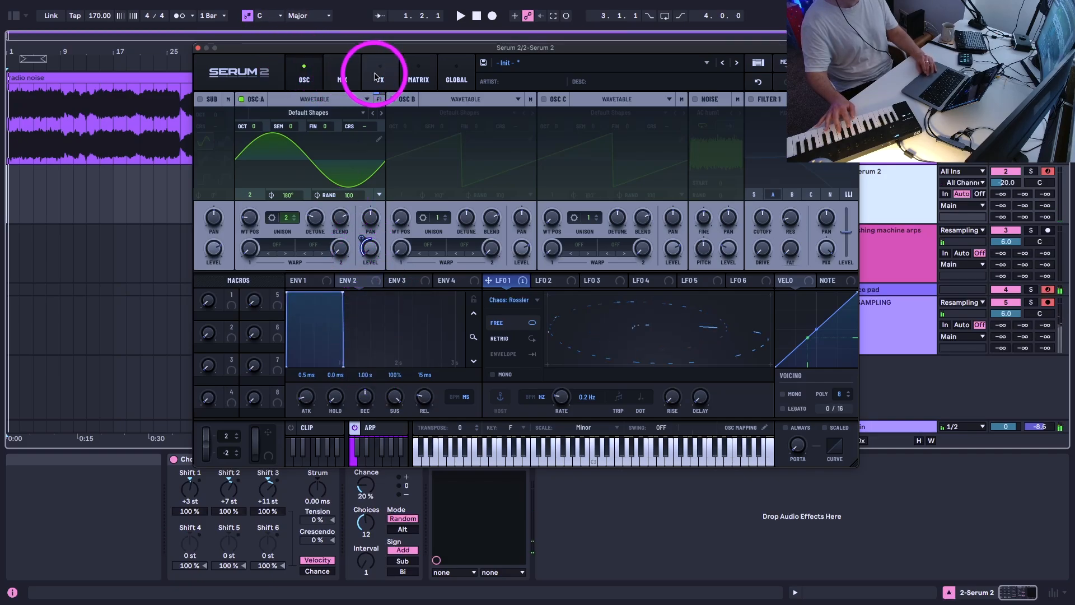
pyautogui.click(424, 74)
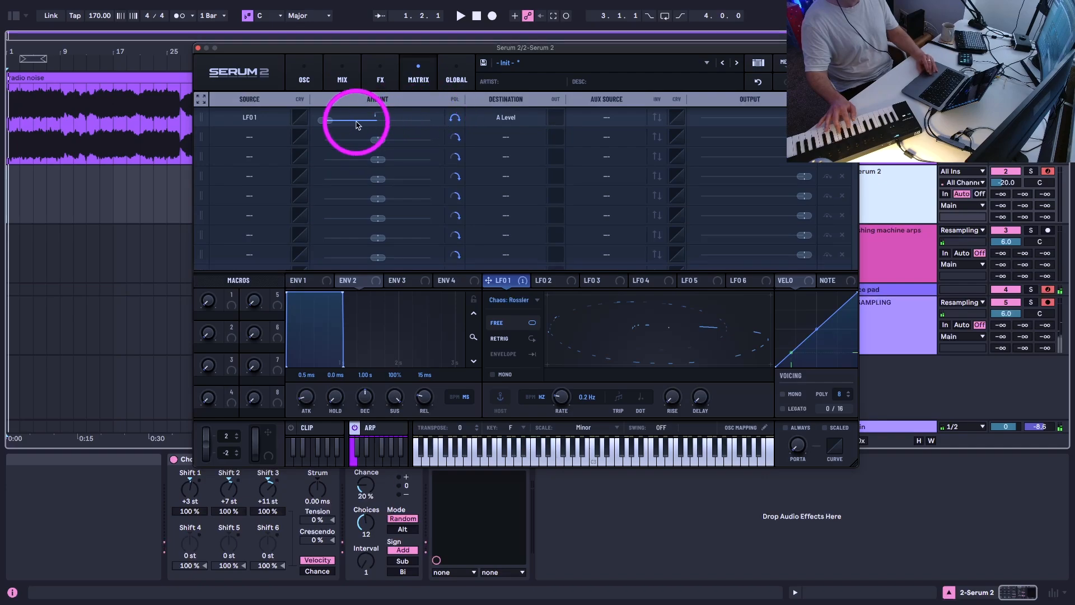
pyautogui.moveTo(359, 124); pyautogui.dragTo(472, 135)
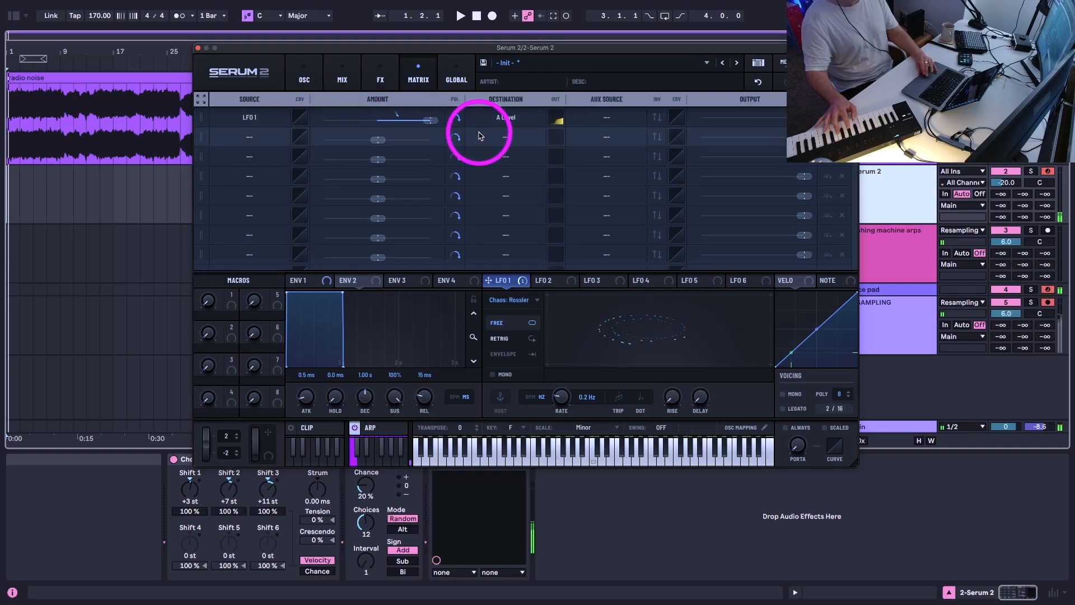
pyautogui.click(312, 71)
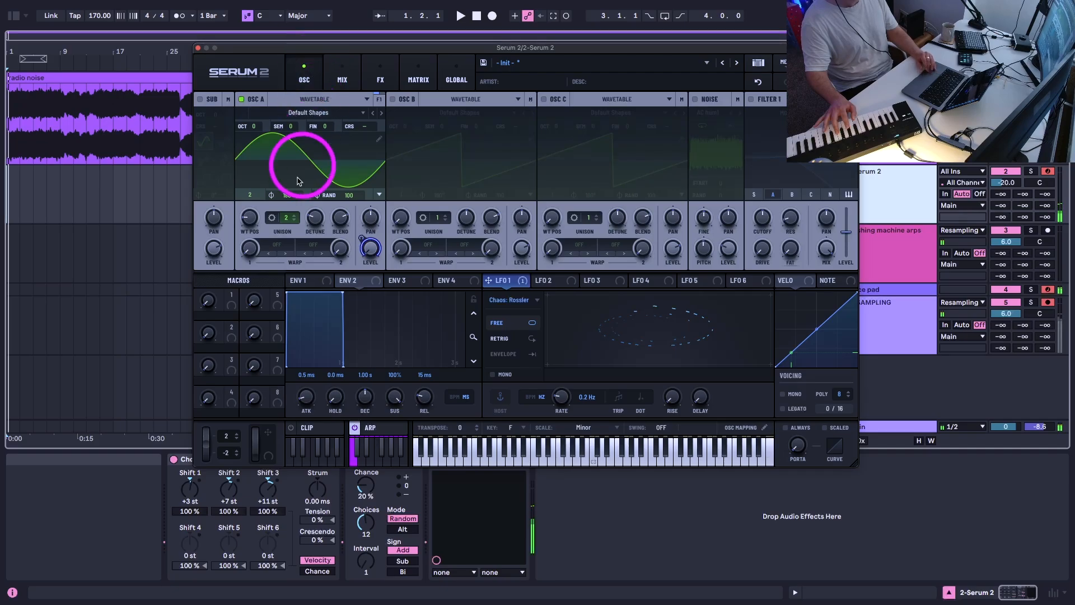
# Show the effects available for adding to Serum 2's Main effects chain
pyautogui.click(380, 76)
pyautogui.click(201, 119)
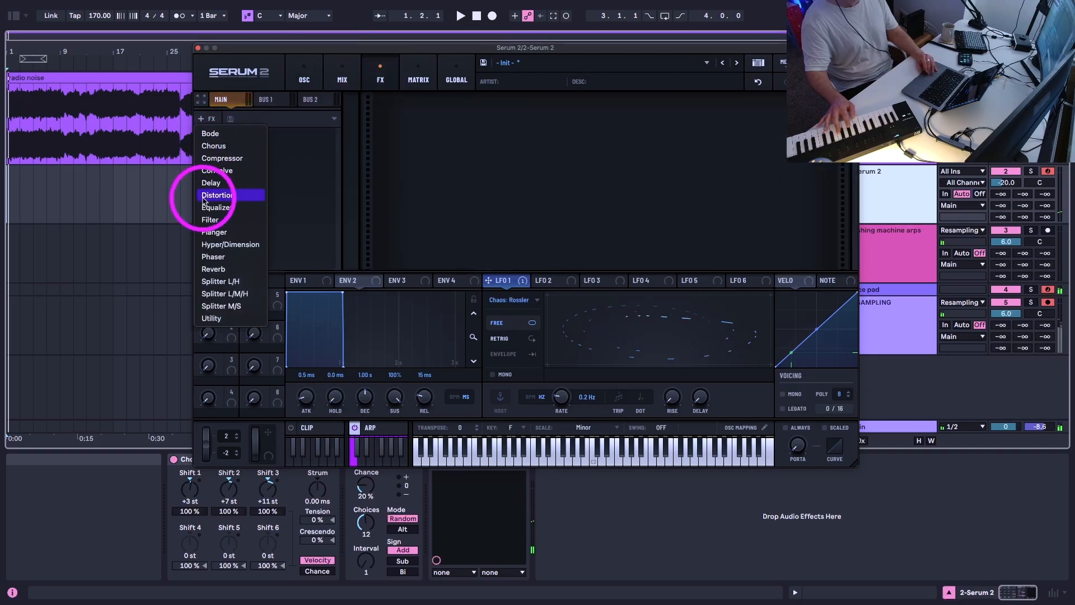
# Close the Serum 2 window without adding an effect and restart playback from the beginning of the song
pyautogui.click(295, 219)
pyautogui.click(197, 48)
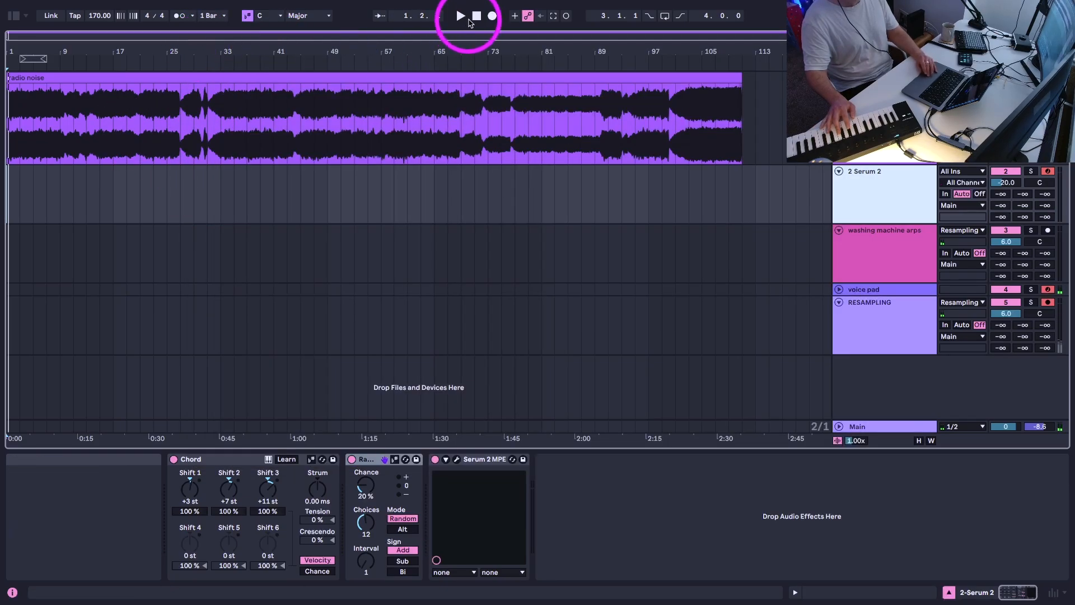
pyautogui.click(477, 15)
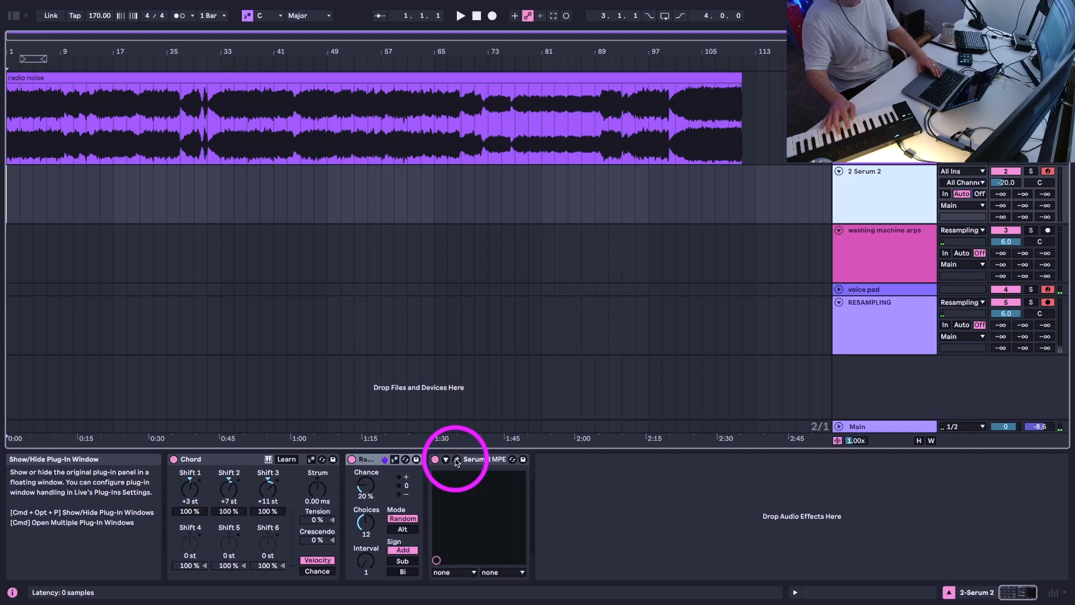
pyautogui.press('space')
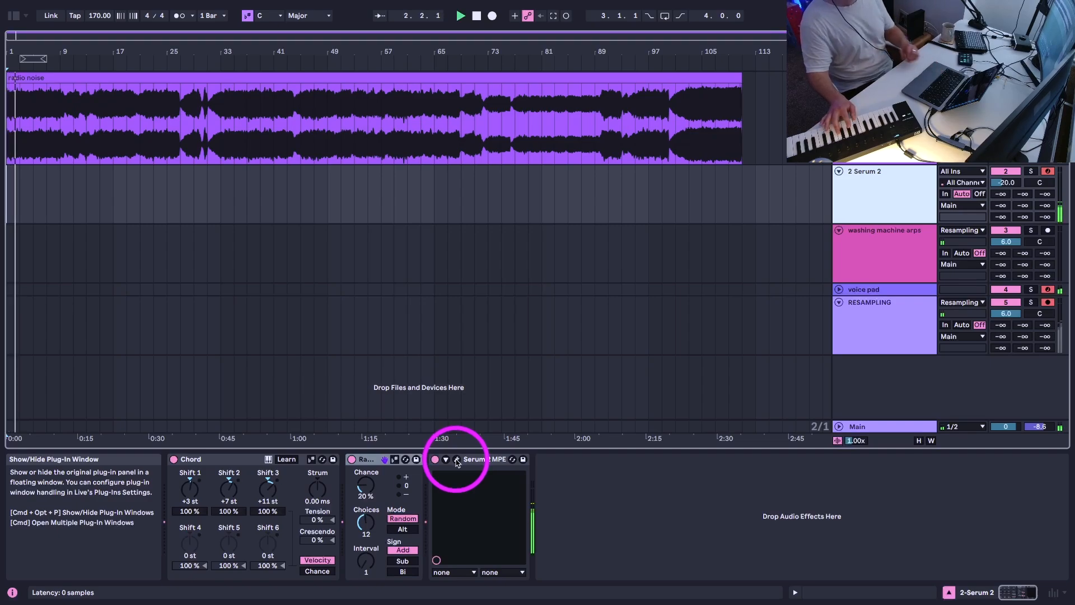
# Bring Serum 2 back up during playback, set the Chord device's Shift 4 to -6 st, and close the synth window
pyautogui.click(456, 460)
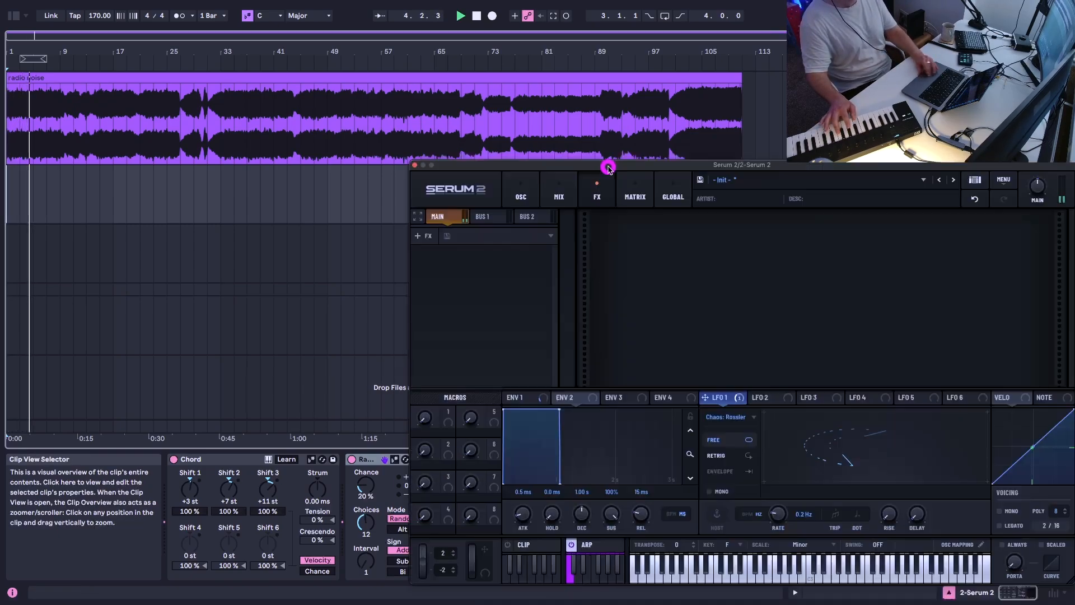
pyautogui.moveTo(609, 163); pyautogui.dragTo(485, 77)
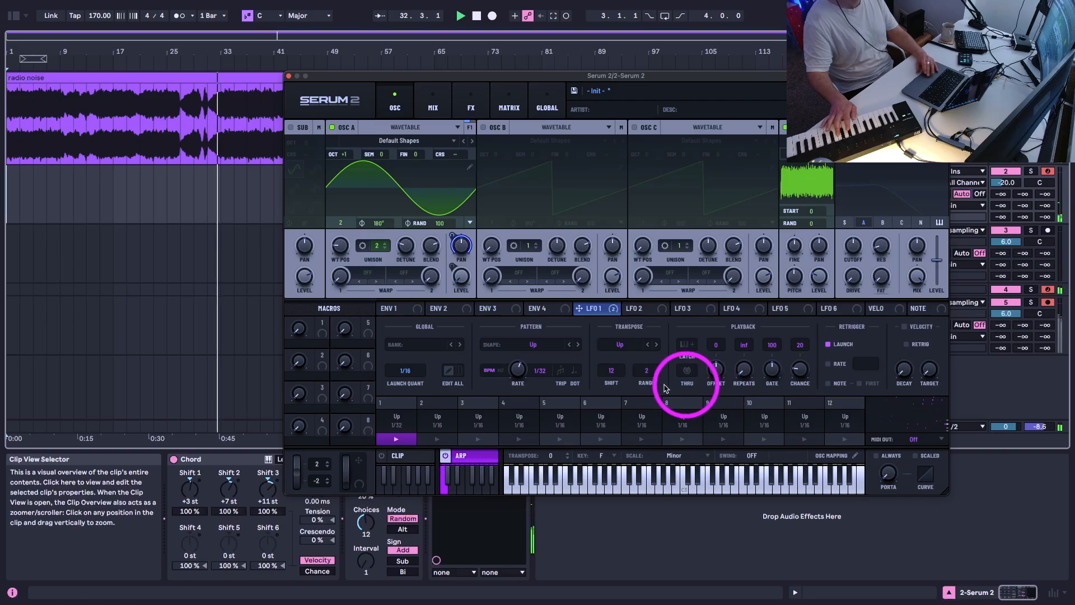
pyautogui.moveTo(190, 536); pyautogui.dragTo(186, 539)
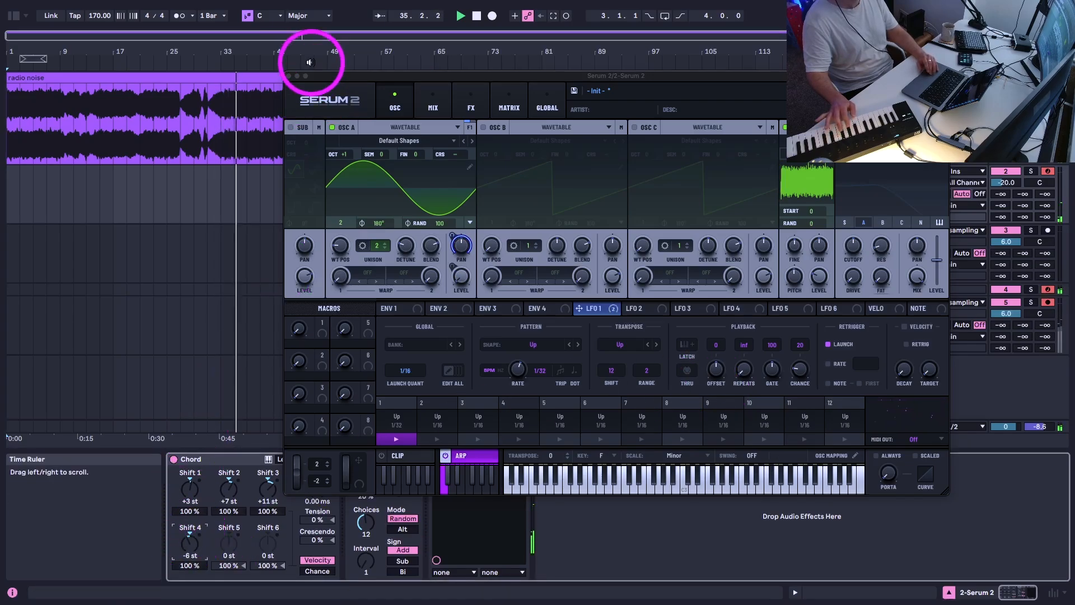
pyautogui.click(289, 77)
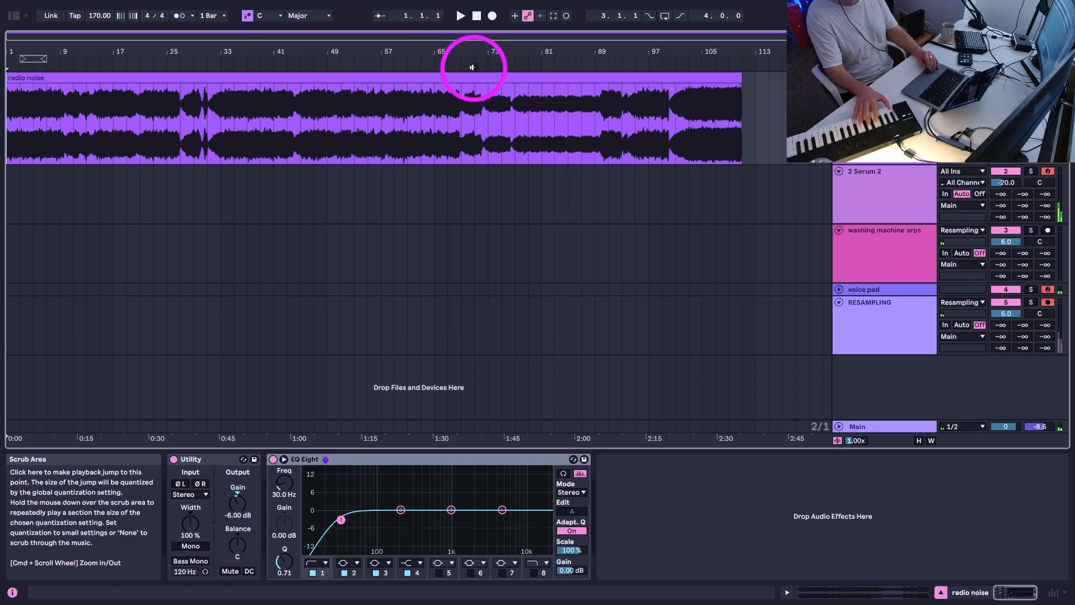
# Reopen Serum 2 on its track and bring up the rate setting of LFO 1's Chaos Rossler modulation
pyautogui.click(865, 184)
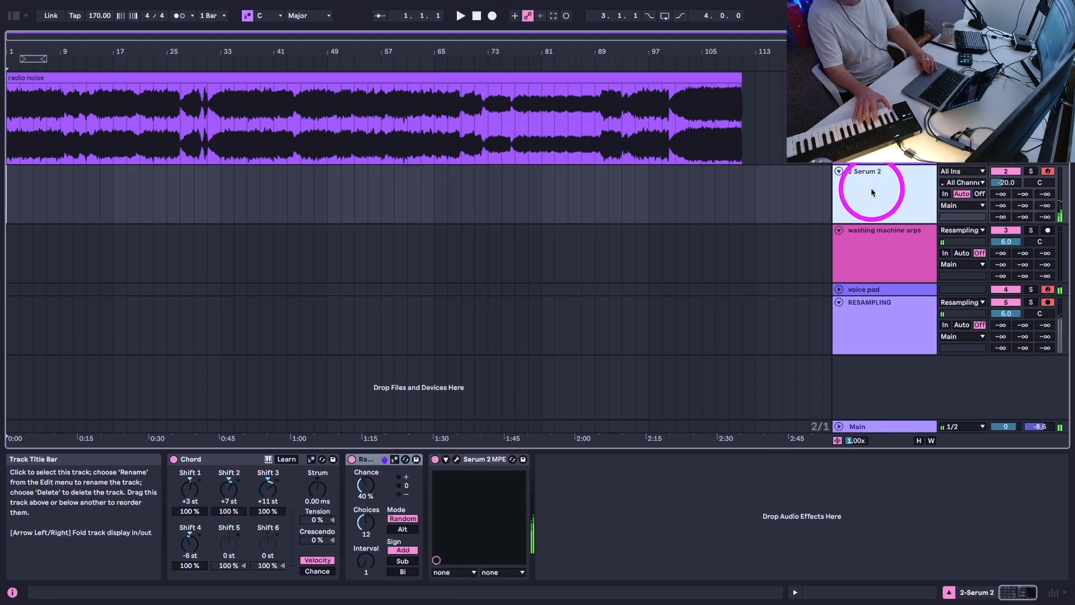
pyautogui.click(457, 460)
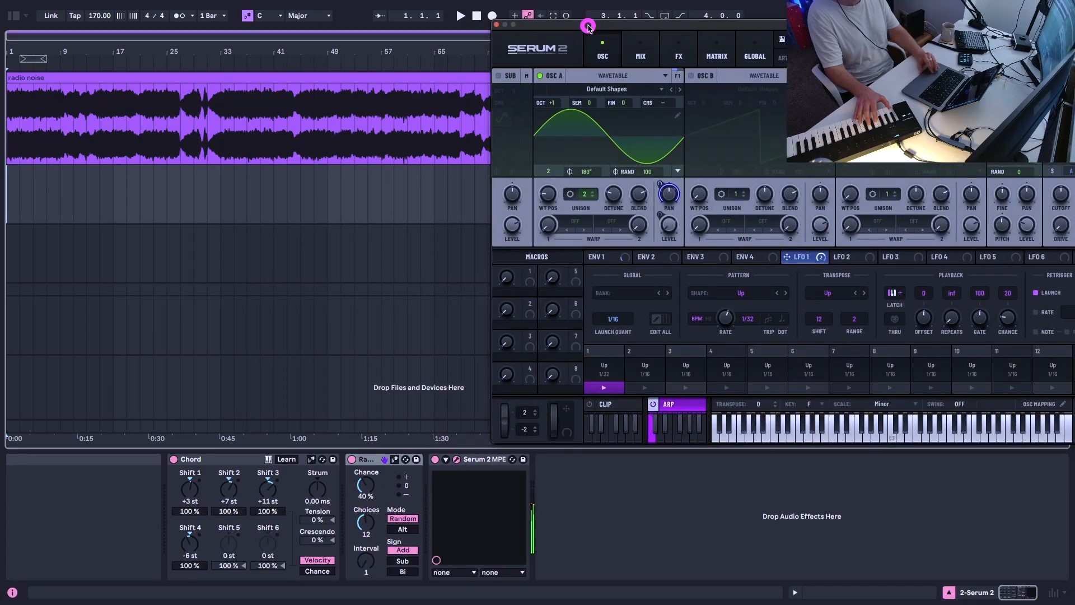
pyautogui.moveTo(590, 23); pyautogui.dragTo(271, 38)
pyautogui.click(341, 335)
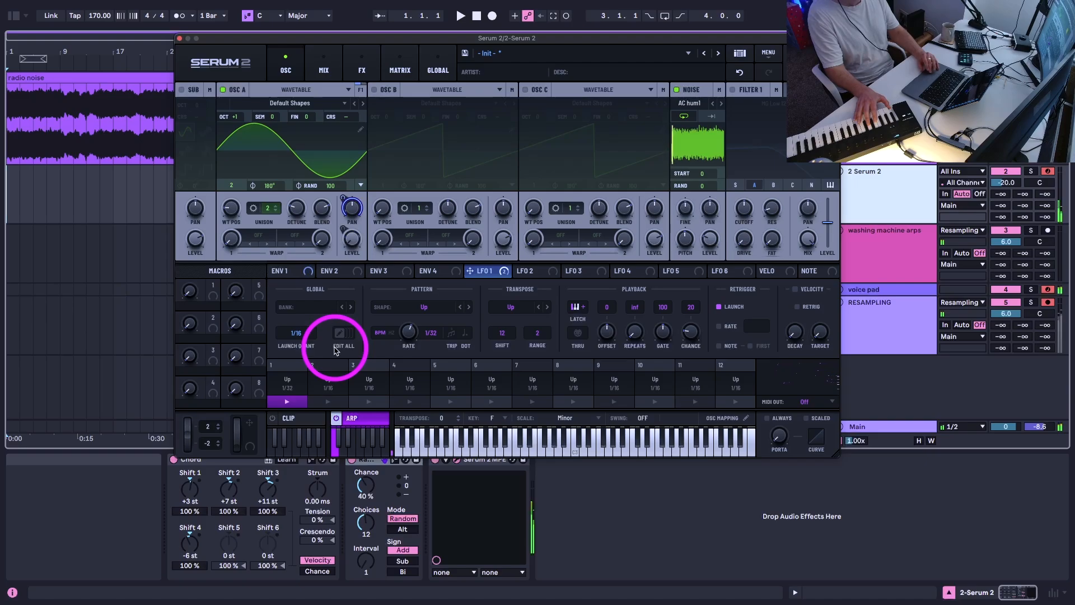
pyautogui.click(485, 271)
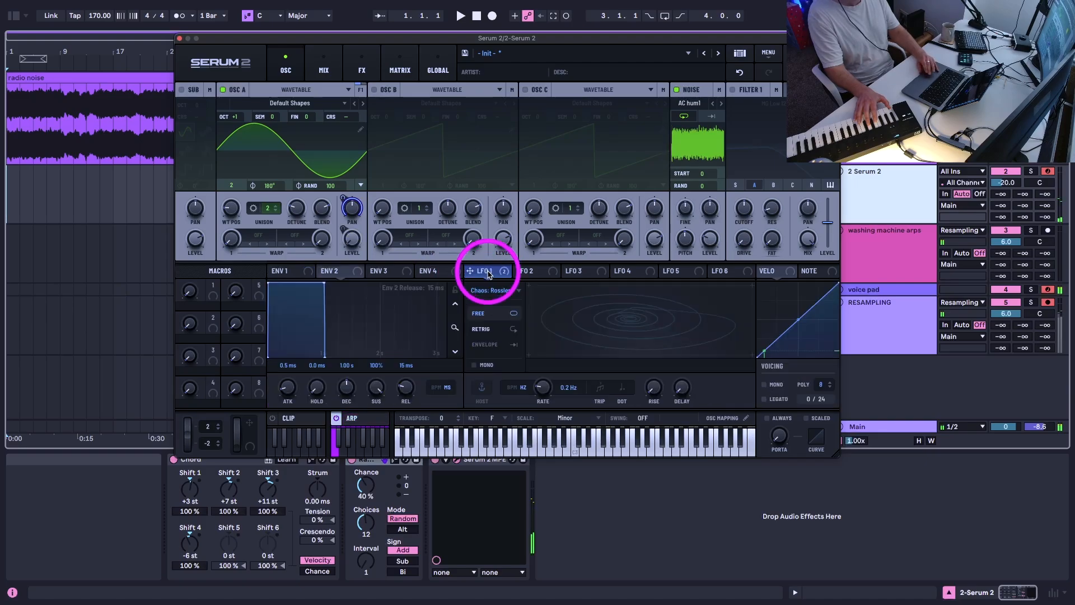
pyautogui.click(543, 388)
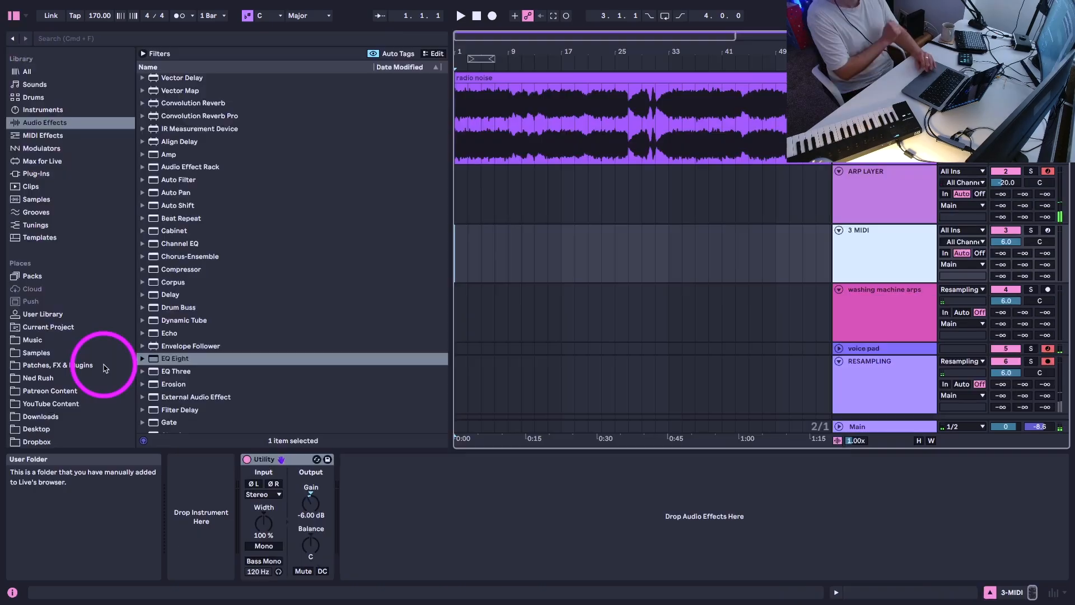
# Load Serum 2 onto the new MIDI track and set oscillator A's wavetable to Zero Feels
pyautogui.click(42, 173)
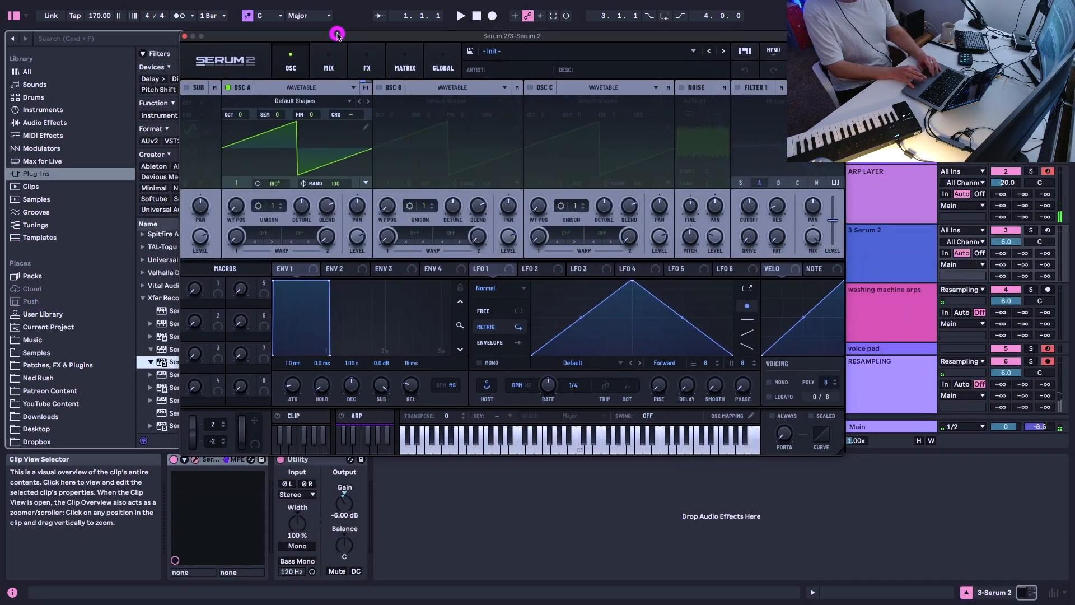
pyautogui.click(321, 103)
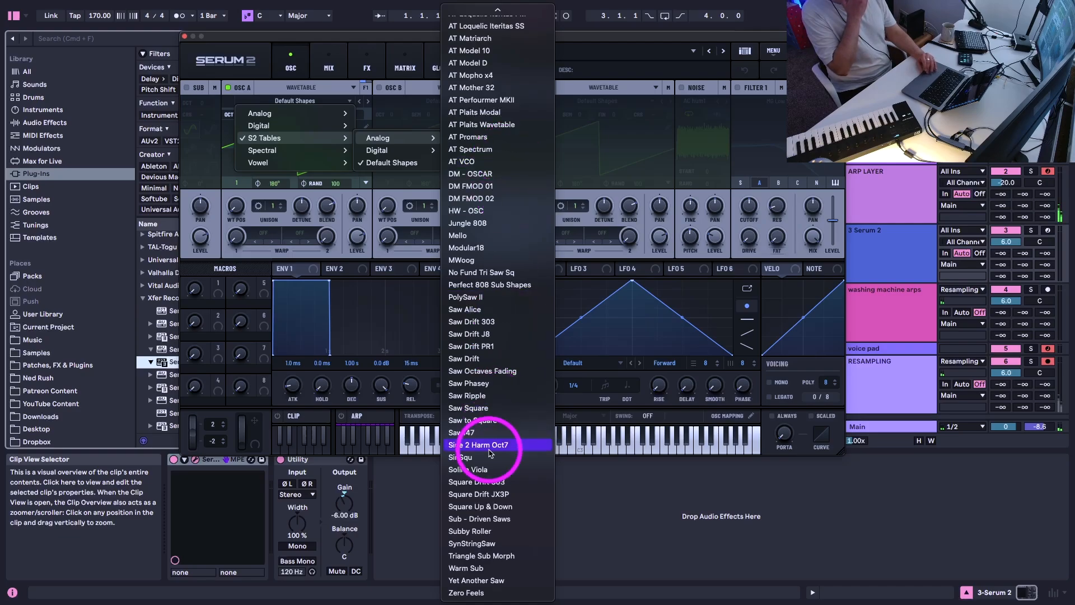
pyautogui.click(474, 592)
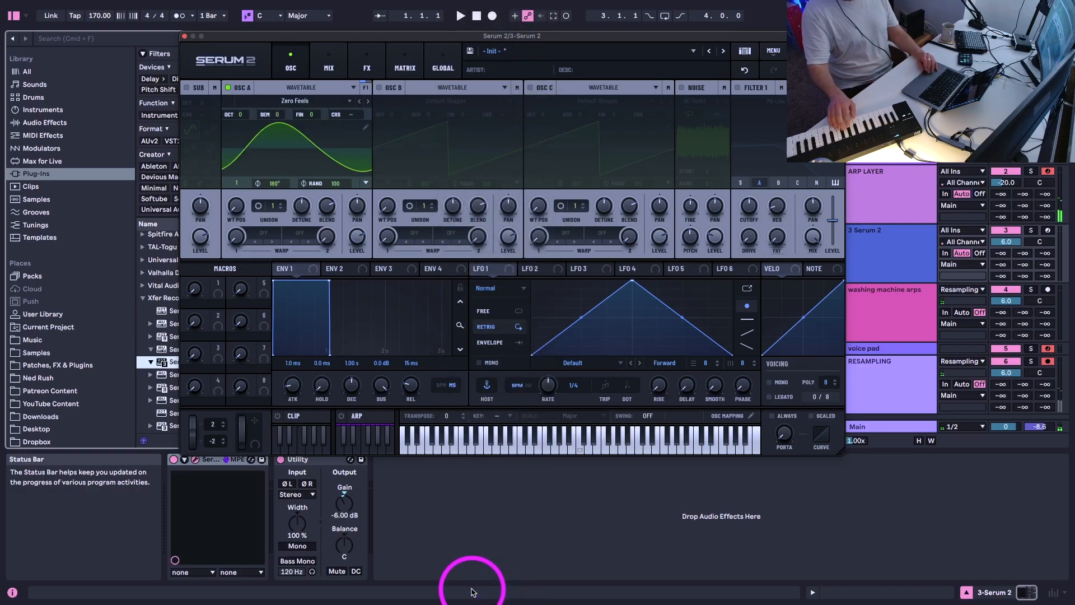
# Arm the new Serum 2 track for recording and lengthen Envelope 1's release to about 1.21 s
pyautogui.click(1046, 230)
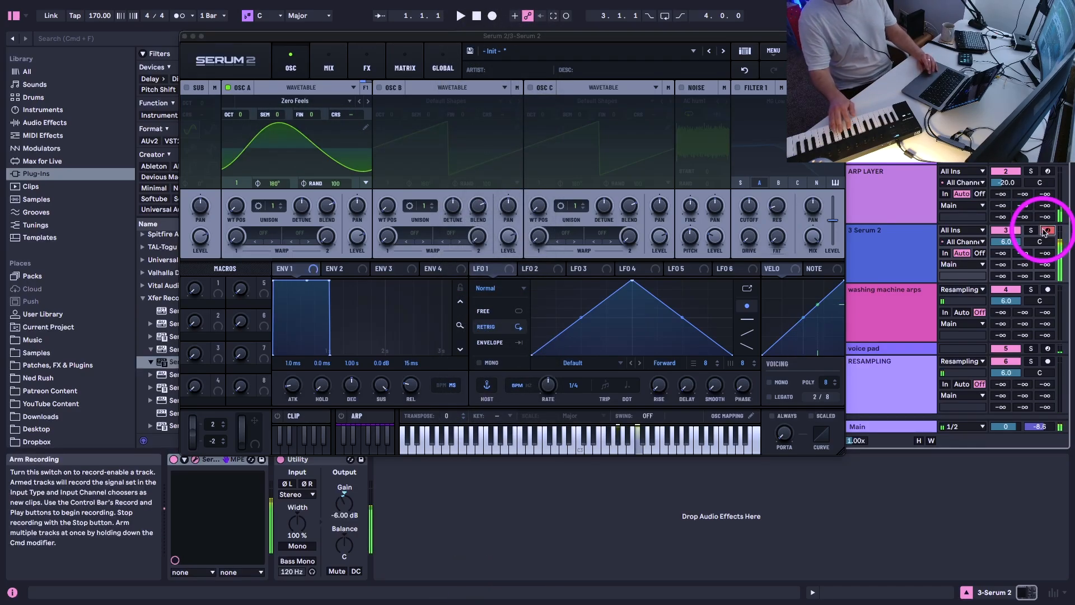
pyautogui.moveTo(408, 386); pyautogui.dragTo(404, 342)
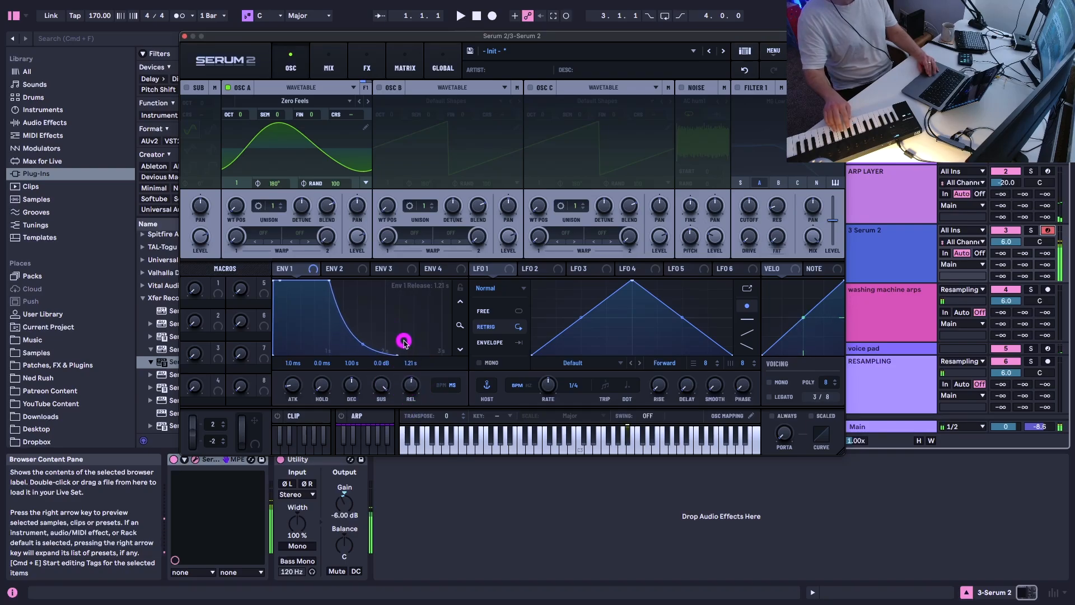
pyautogui.moveTo(403, 341); pyautogui.dragTo(405, 340)
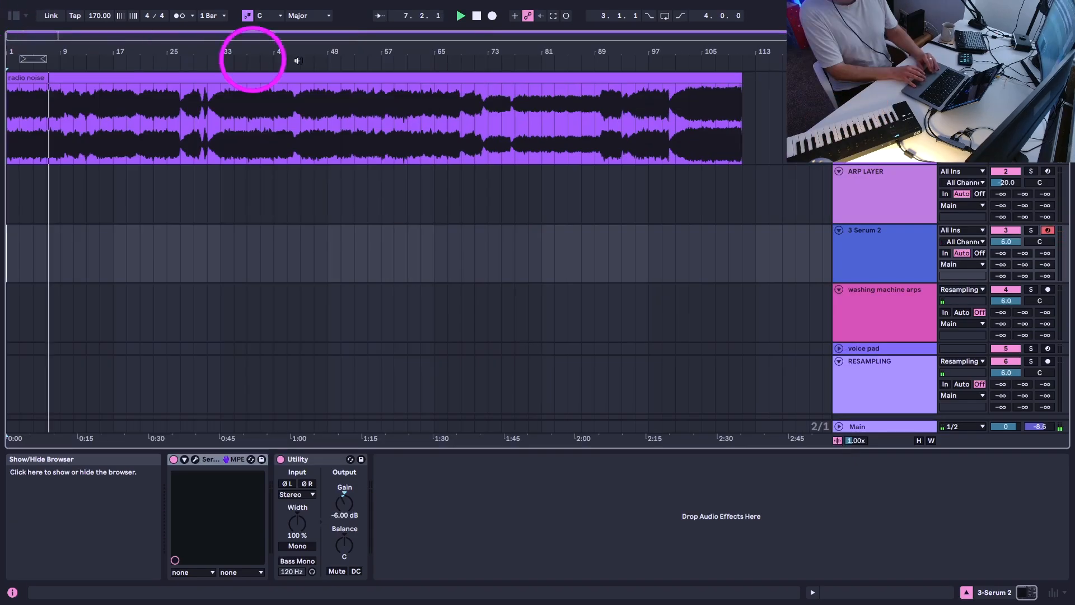
# Stop playback and rename the 3 Serum 2 track RHODES
pyautogui.press('space')
pyautogui.click(478, 20)
pyautogui.scroll(-1, 907, 242)
pyautogui.click(908, 242)
pyautogui.press('super+r')
pyautogui.write('R')
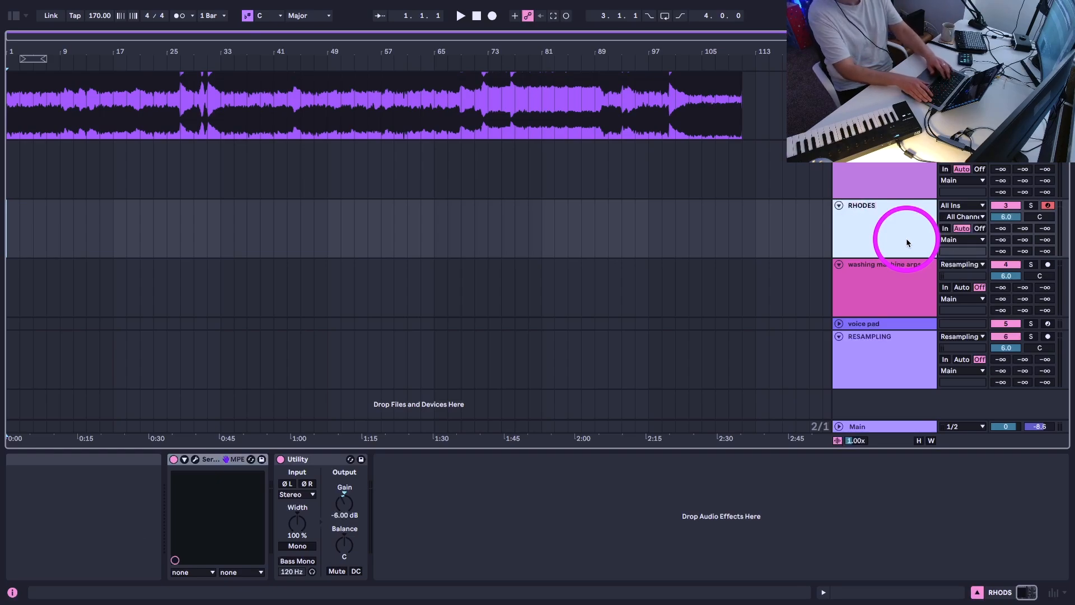
# Delete the washing machine arps track and lower the ARP LAYER track's volume to -30 dB
pyautogui.click(901, 274)
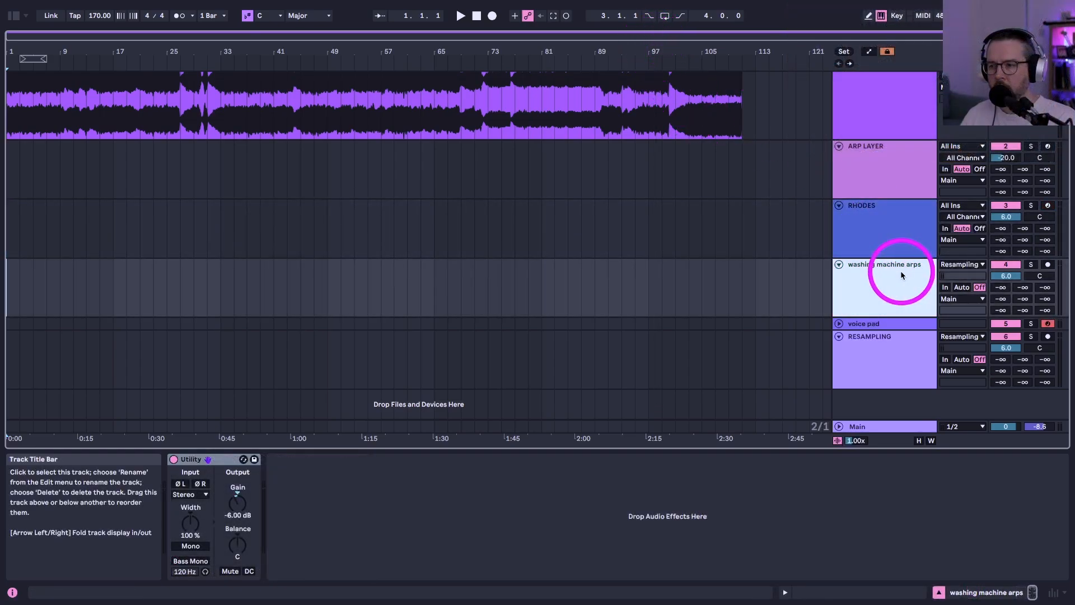
pyautogui.scroll(1, 900, 274)
pyautogui.press('Delete')
pyautogui.moveTo(998, 183); pyautogui.dragTo(997, 189)
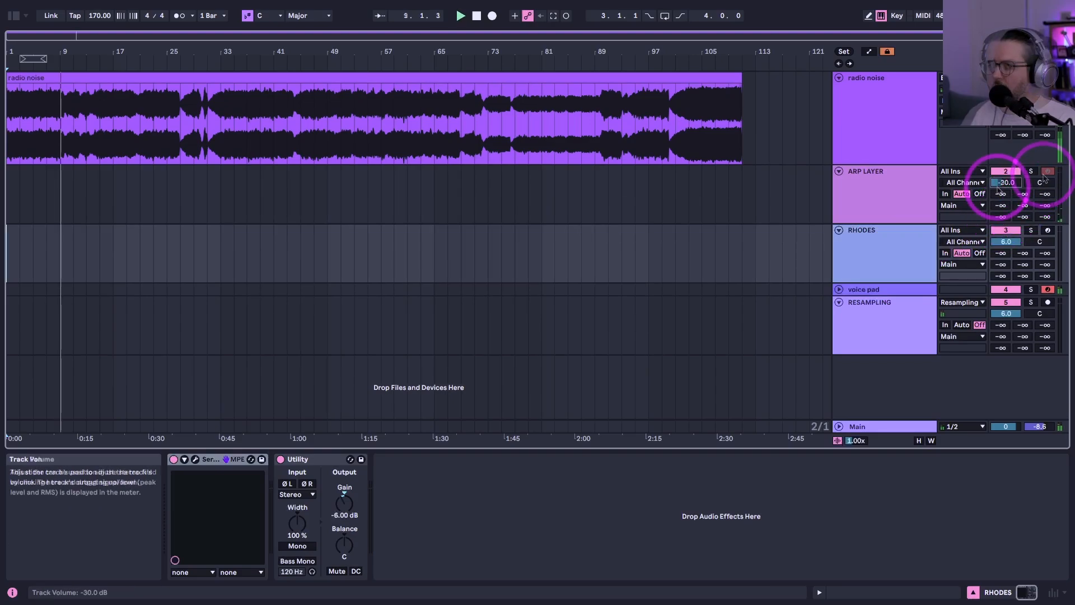
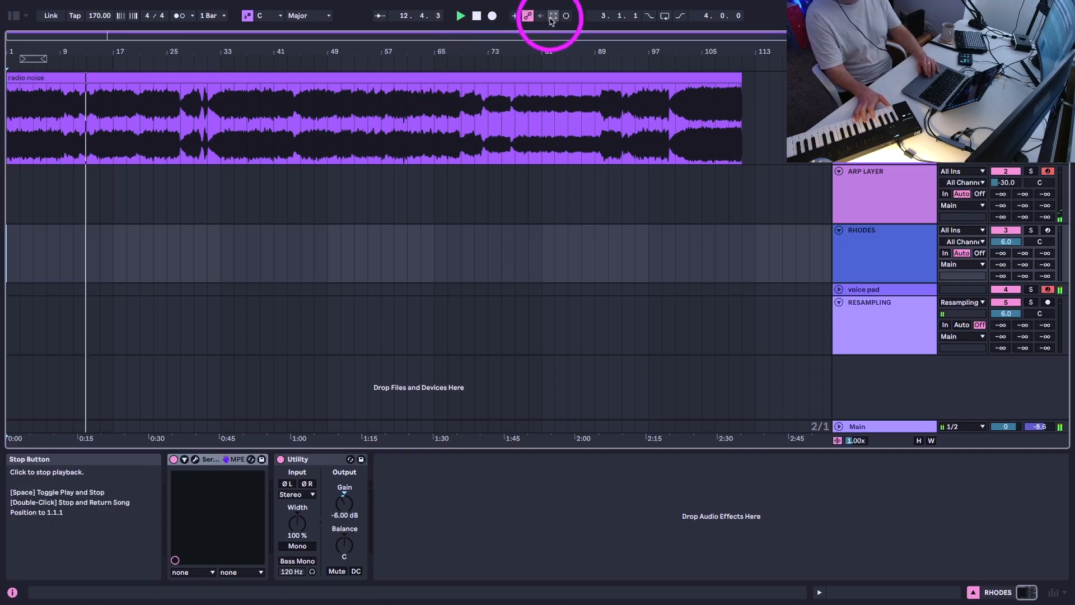
# Capture the played MIDI into clips on the ARP LAYER and voice pad tracks, stop playback, and place the insert marker at bar 17
pyautogui.click(553, 16)
pyautogui.press('space')
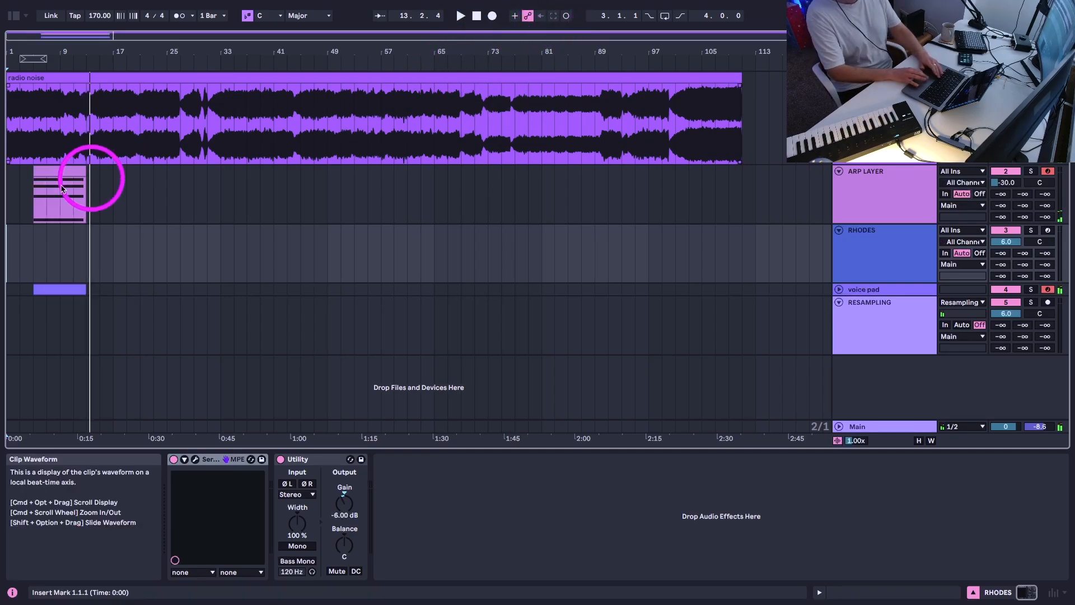
pyautogui.moveTo(12, 52); pyautogui.dragTo(12, 84)
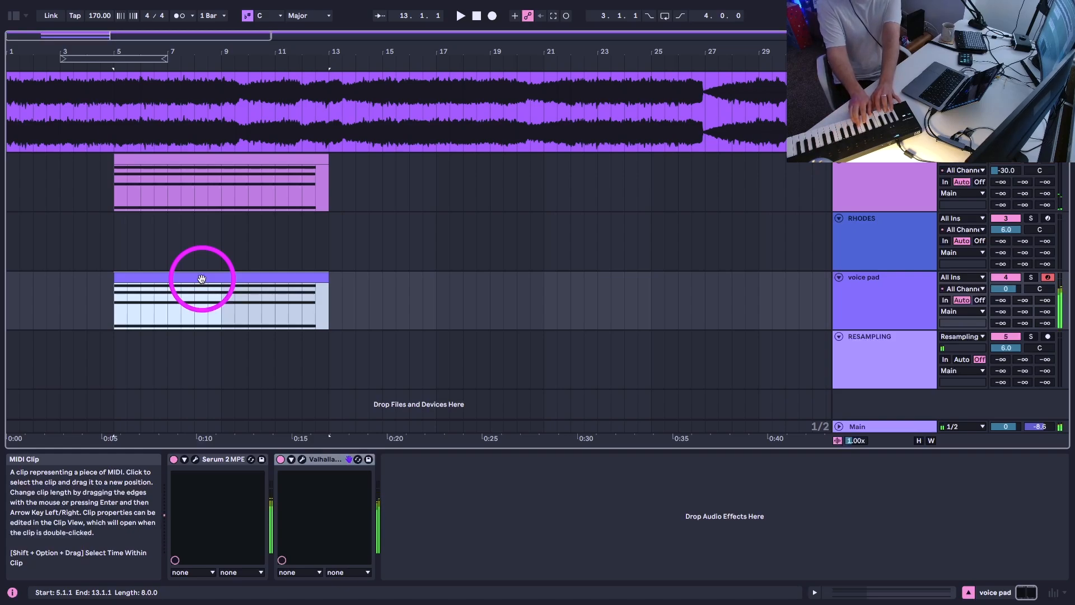
pyautogui.click(436, 296)
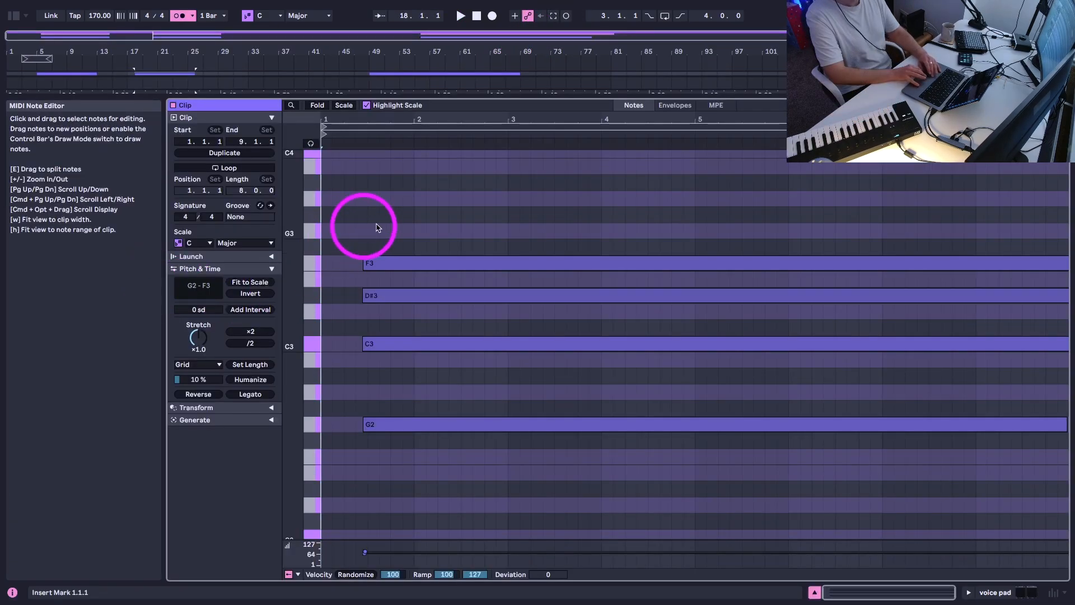
# Try to split the empty start off the second voice pad clip and move the remaining notes to bar 17
pyautogui.moveTo(379, 228); pyautogui.dragTo(379, 557)
pyautogui.press('space')
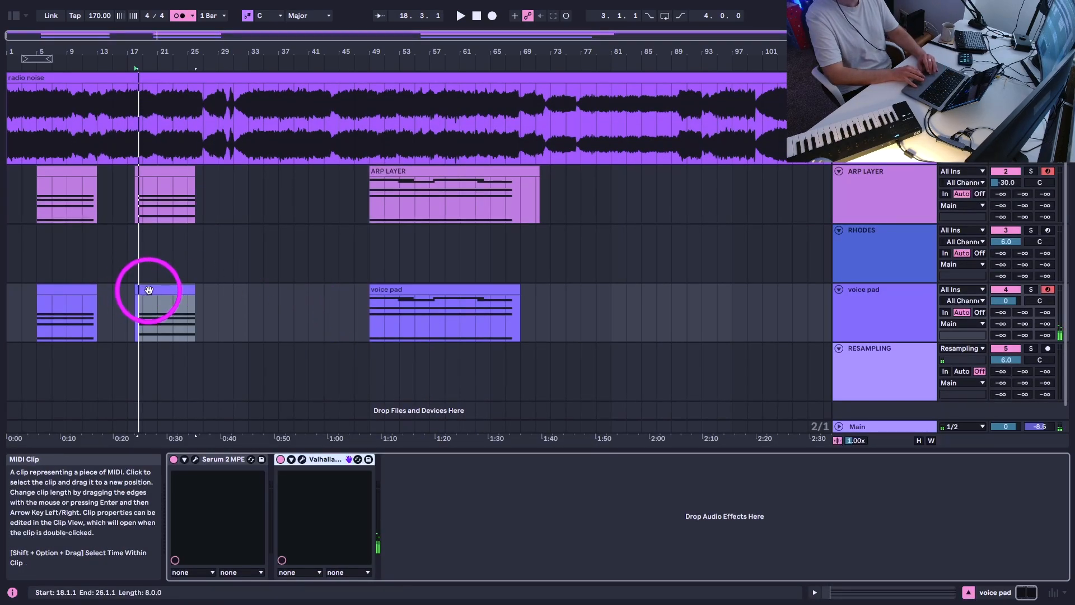
pyautogui.moveTo(129, 42); pyautogui.dragTo(129, 52)
pyautogui.click(179, 295)
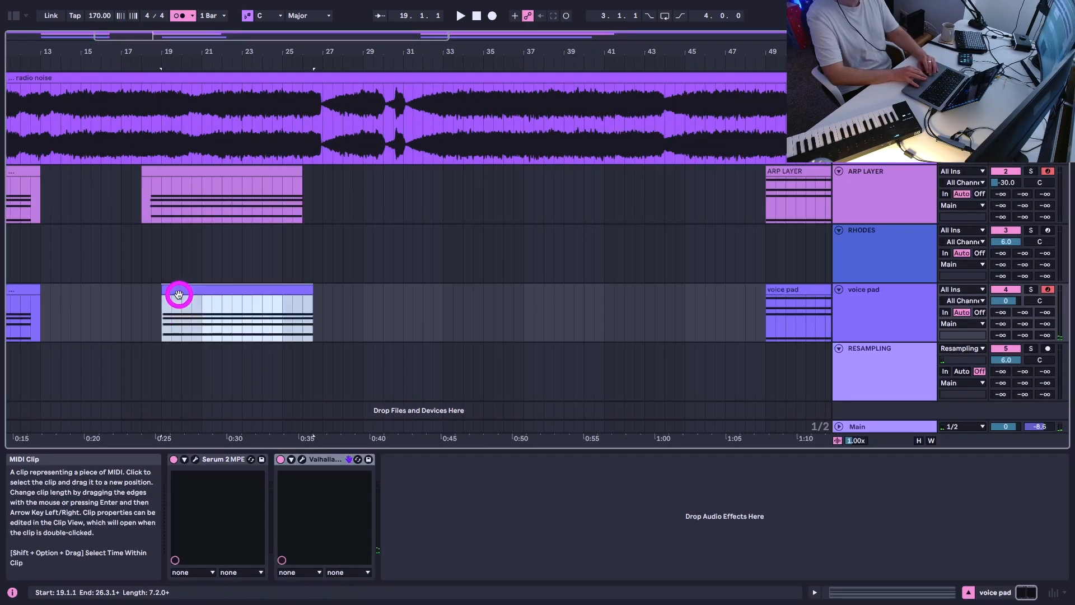
pyautogui.hscroll(-3, 173, 293)
pyautogui.moveTo(234, 283)
pyautogui.mouseDown()
pyautogui.moveTo(193, 287)
pyautogui.moveTo(204, 284)
pyautogui.mouseUp()
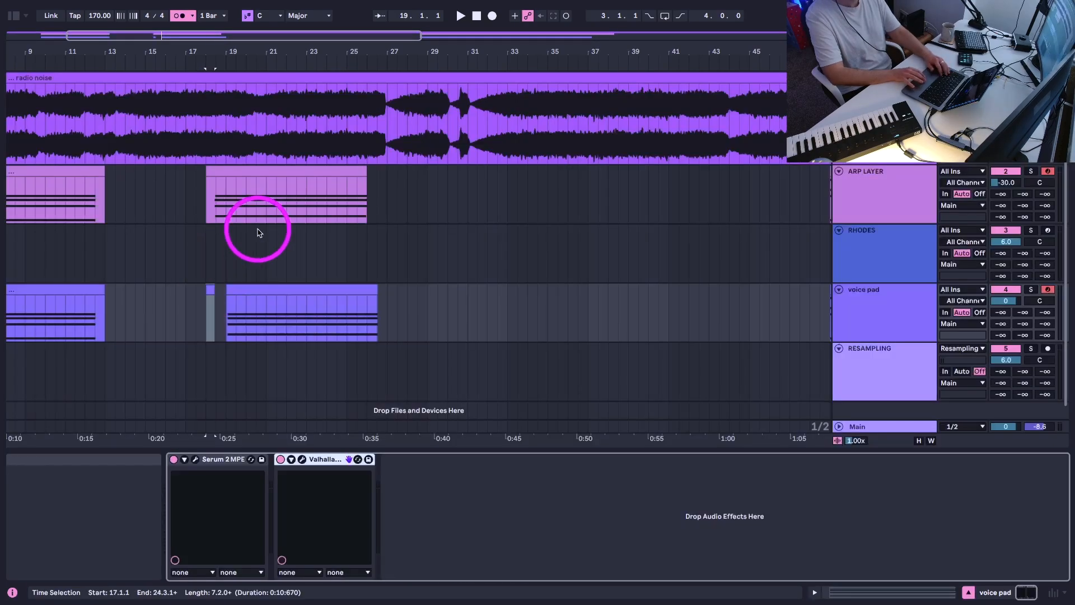
pyautogui.click(204, 278)
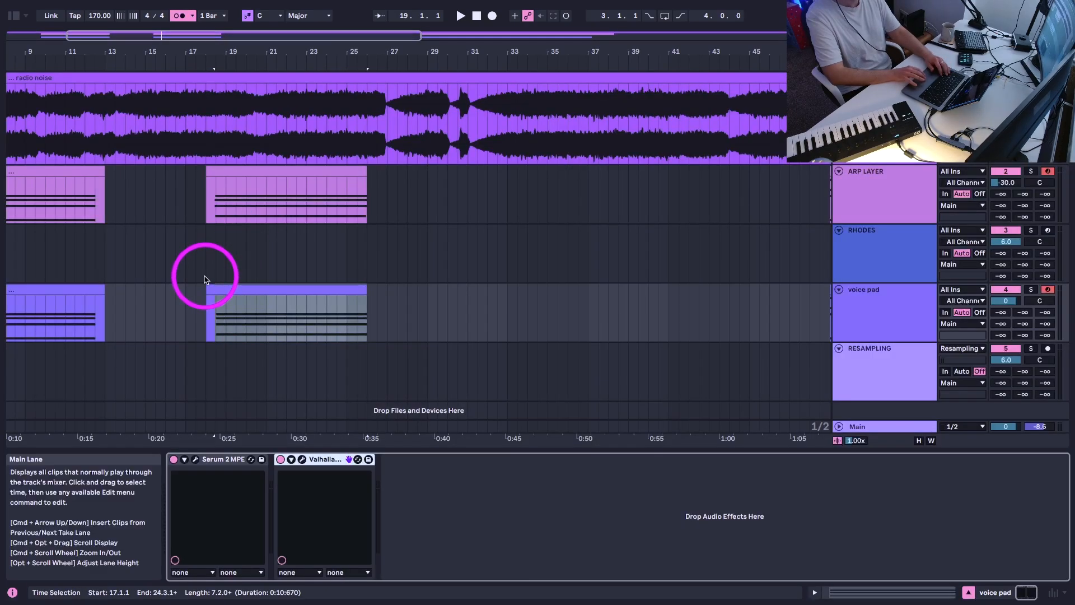
# Recolor the second voice pad clip, starting at bar 17, yellow
pyautogui.hscroll(-5, 174, 302)
pyautogui.click(96, 280)
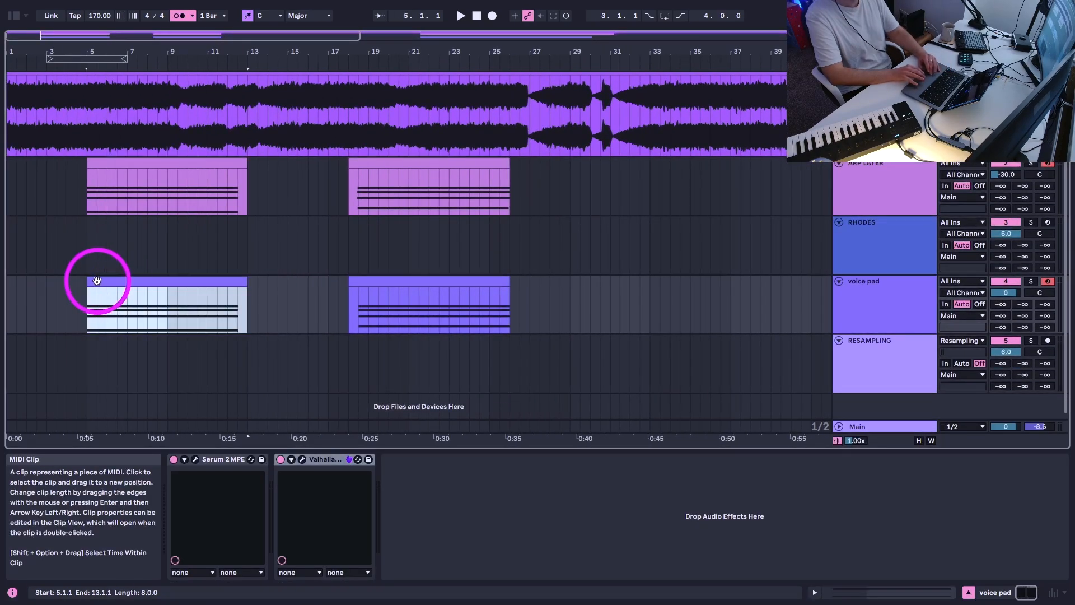
pyautogui.scroll(3, 415, 290)
pyautogui.click(429, 290)
pyautogui.rightClick(436, 290)
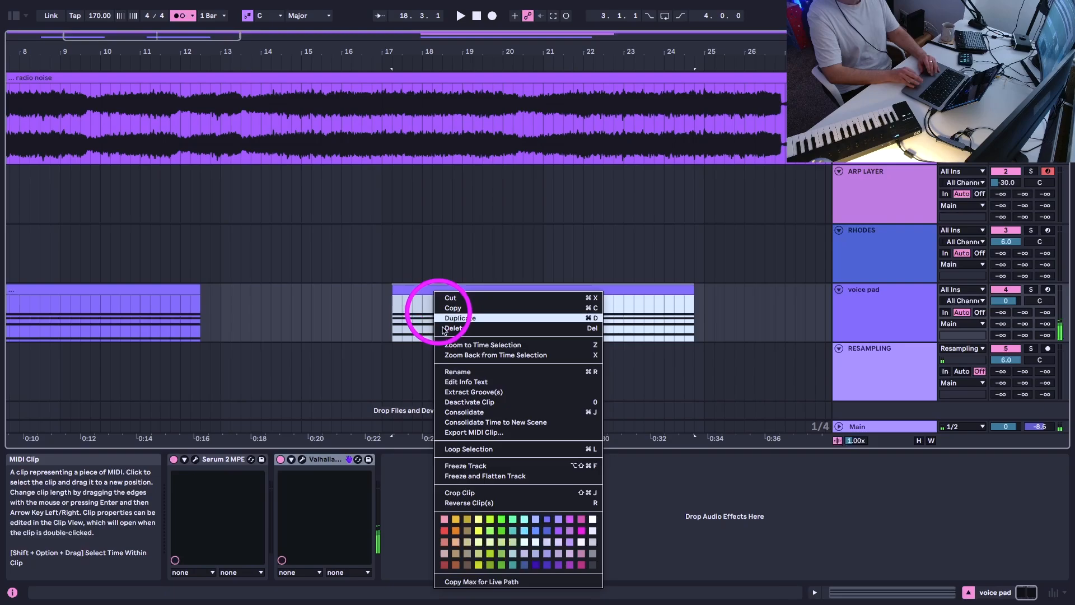
pyautogui.click(472, 515)
# Examine the notes of the long voice pad clip at bar 49 and audition it in the arrangement
pyautogui.scroll(-5, 444, 264)
pyautogui.click(470, 290)
pyautogui.doubleClick(471, 292)
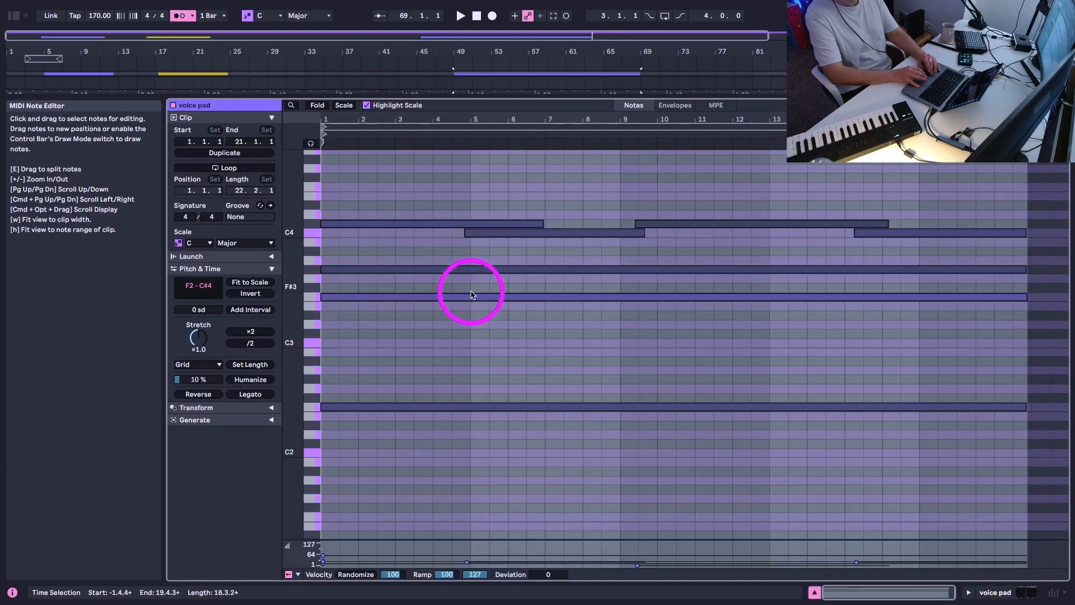
pyautogui.press('space')
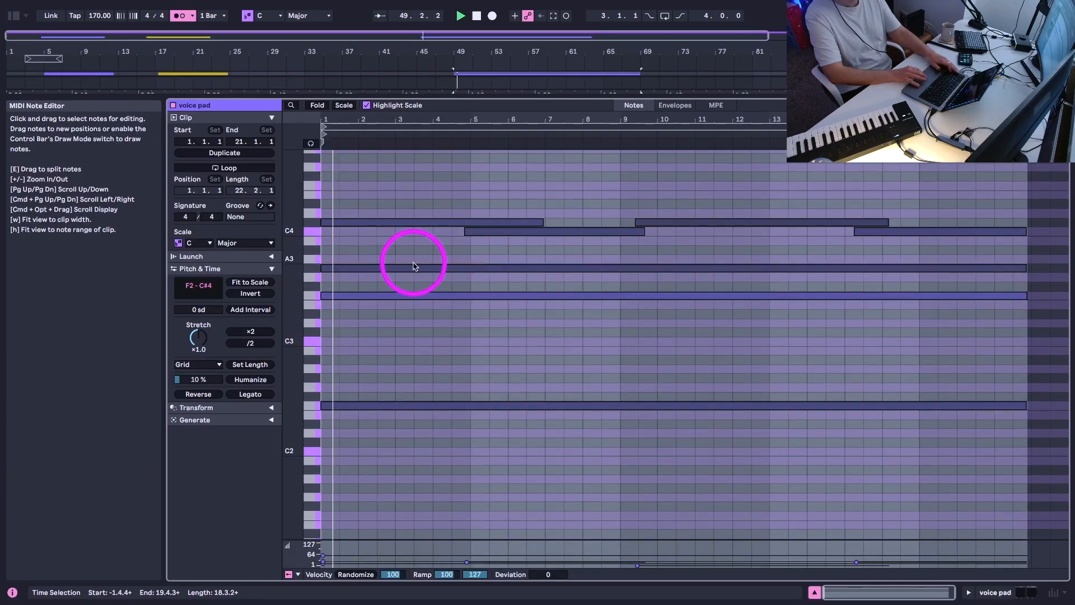
pyautogui.hotkey('shift', 'Tab')
pyautogui.click(634, 290)
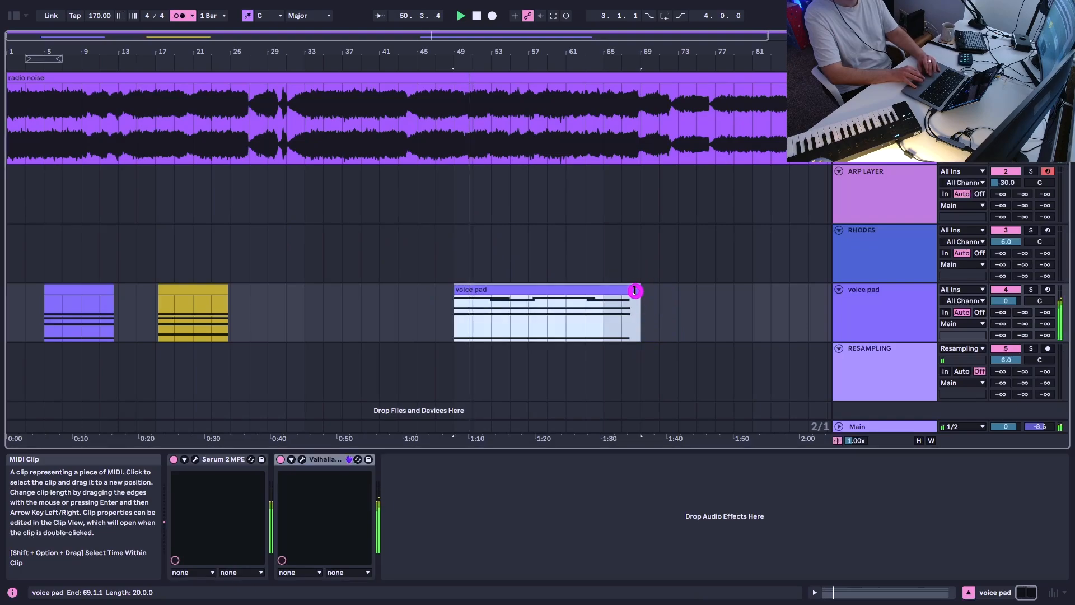
pyautogui.moveTo(436, 38); pyautogui.dragTo(439, 43)
pyautogui.press('space')
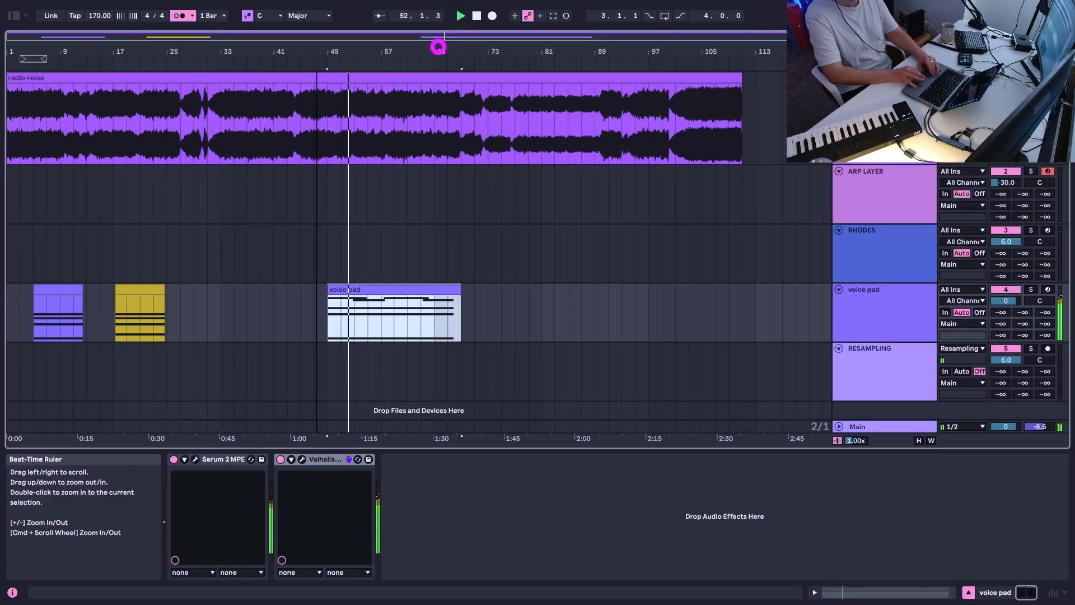
# Move the long voice pad clip to about bar 107, the yellow one to about bar 95, and the first one to bar 1
pyautogui.moveTo(372, 286); pyautogui.dragTo(763, 293)
pyautogui.moveTo(132, 288); pyautogui.dragTo(667, 288)
pyautogui.moveTo(59, 289); pyautogui.dragTo(19, 293)
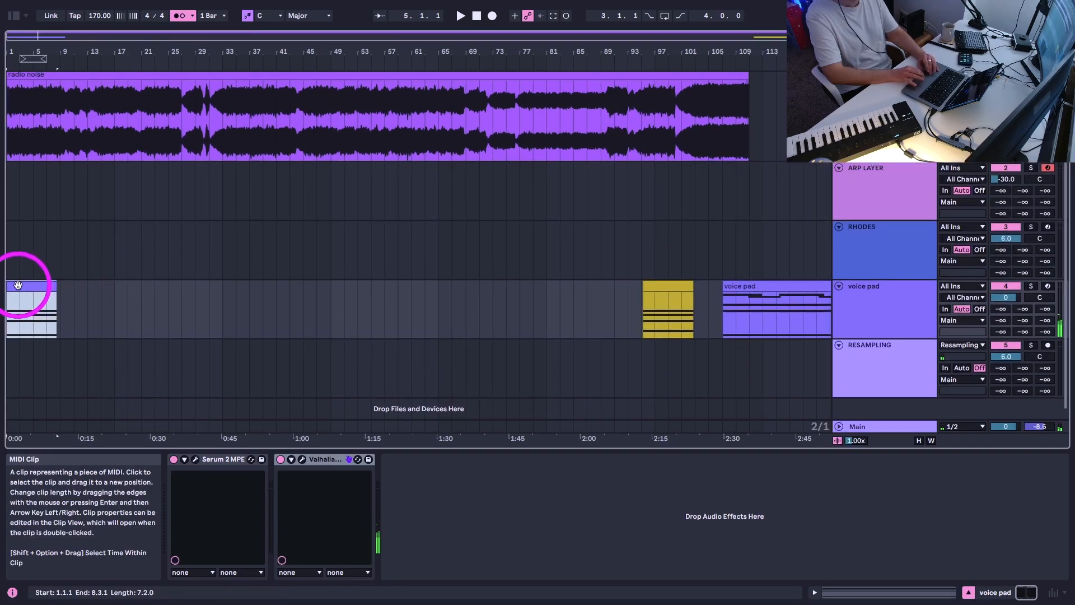
# Extend the first voice pad clip to end at bar 9, apply Legato to all its notes, and start playback
pyautogui.moveTo(14, 45); pyautogui.dragTo(87, 206)
pyautogui.scroll(-1, 95, 235)
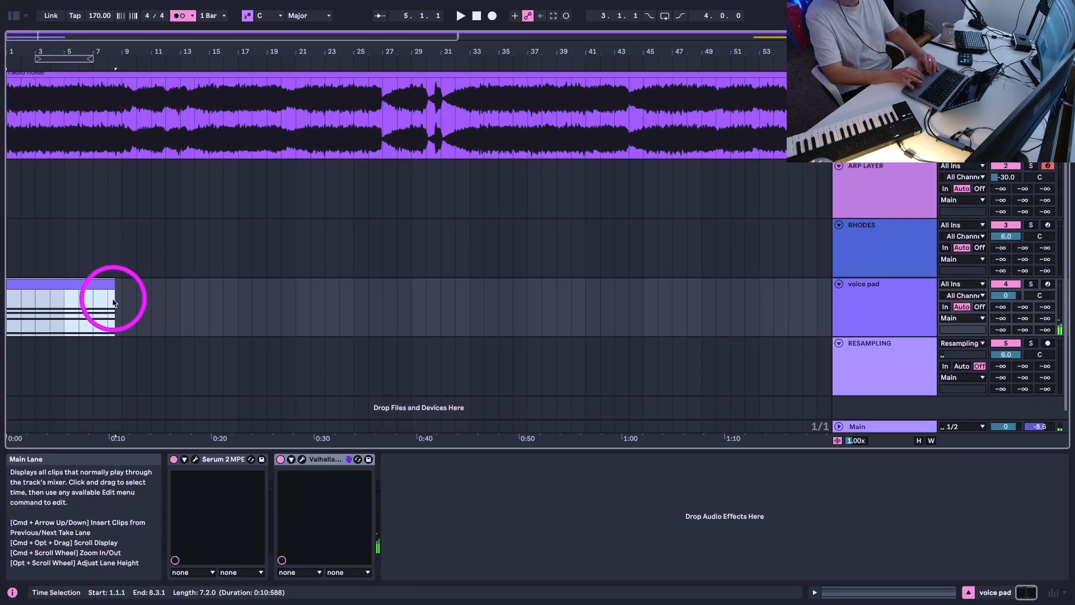
pyautogui.moveTo(114, 284); pyautogui.dragTo(121, 283)
pyautogui.doubleClick(102, 282)
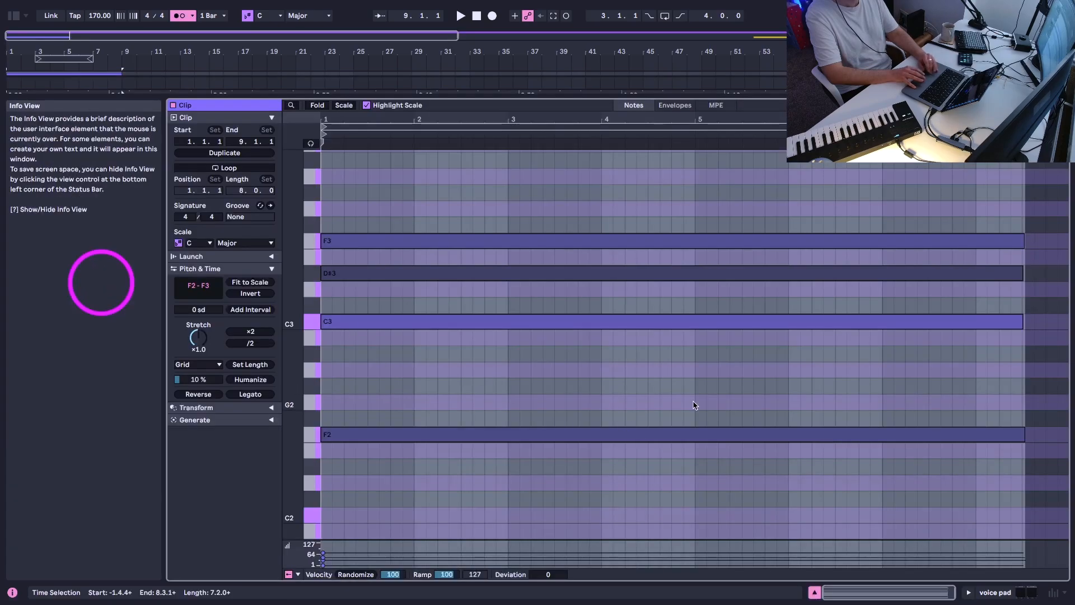
pyautogui.press('super+a')
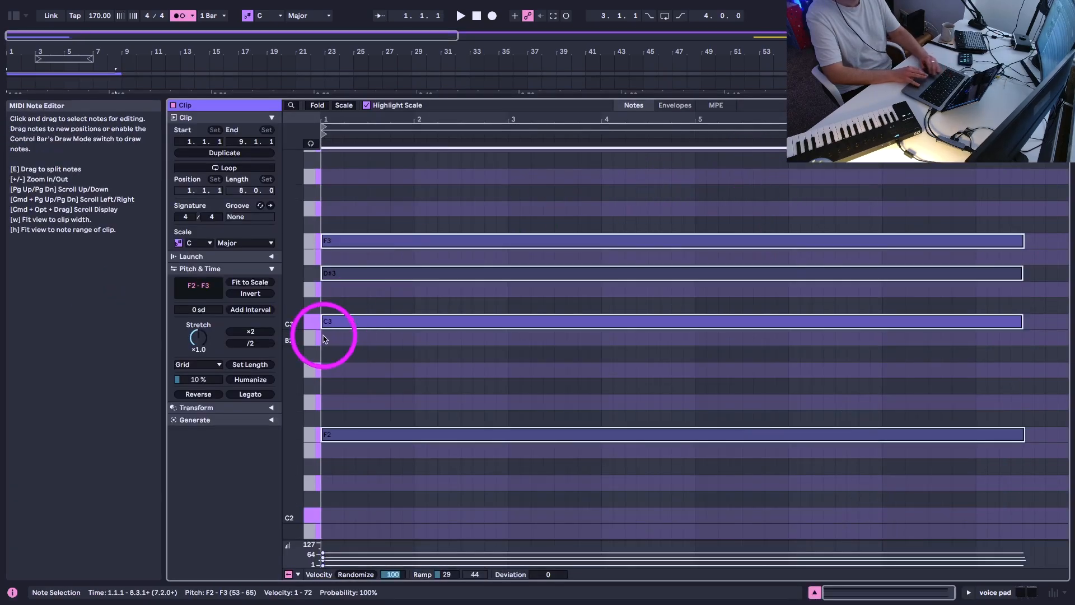
pyautogui.click(258, 395)
pyautogui.press('space')
pyautogui.hotkey('shift', 'Tab')
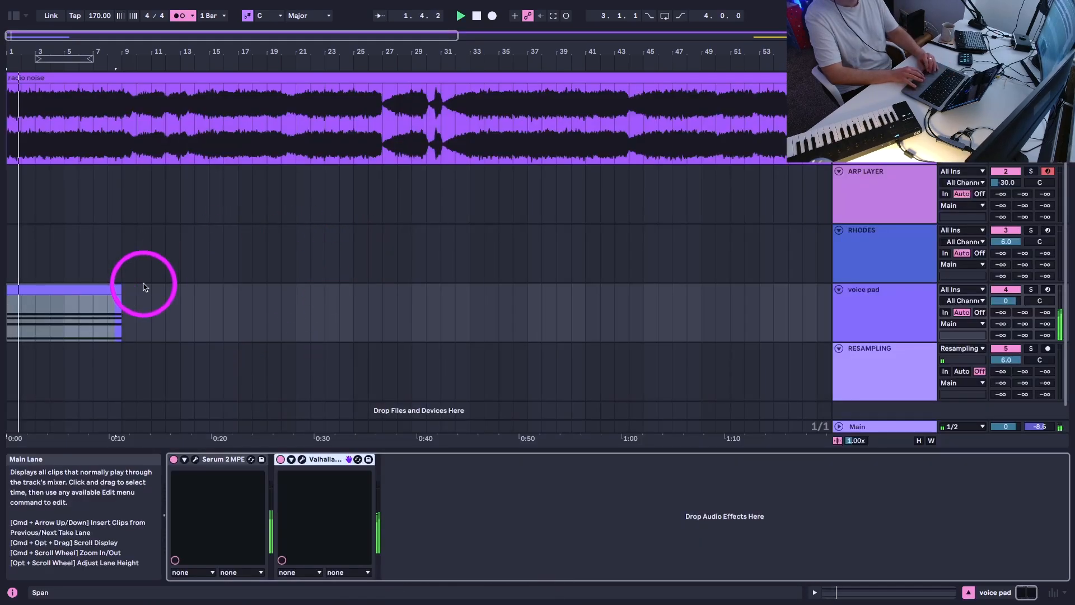
# Lengthen the first voice pad clip so that it spans bars 1 to 17
pyautogui.click(120, 288)
pyautogui.scroll(-5, 34, 51)
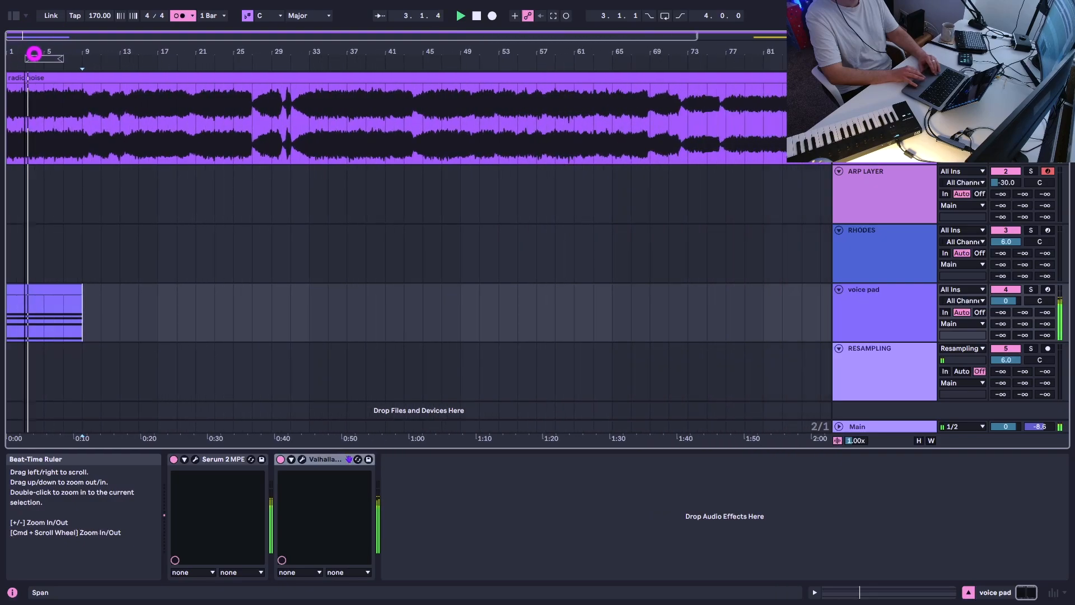
pyautogui.click(62, 290)
pyautogui.moveTo(62, 290); pyautogui.dragTo(137, 299)
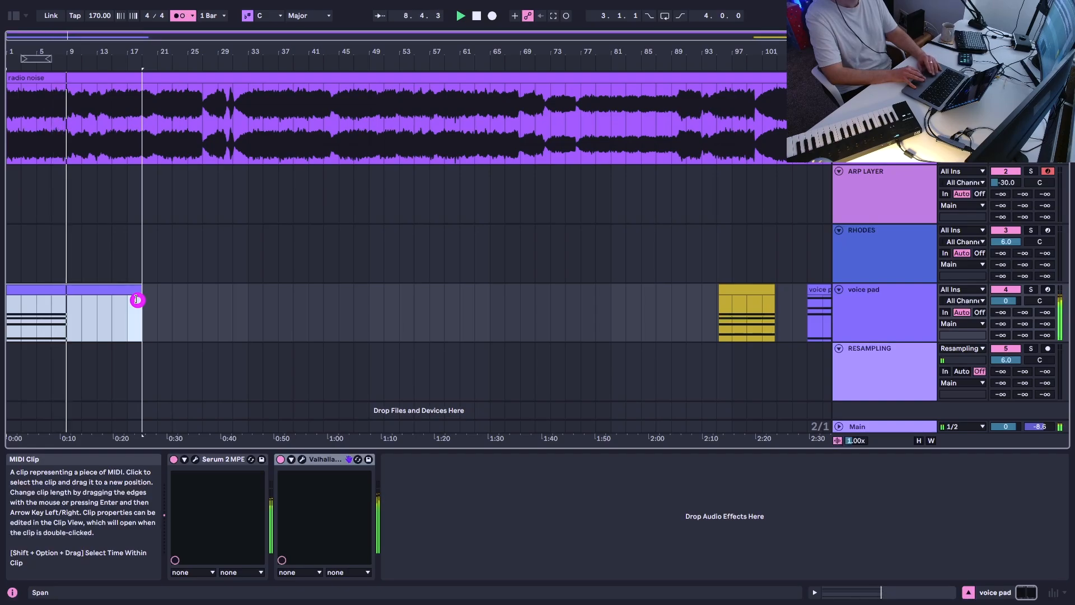
pyautogui.moveTo(137, 299)
pyautogui.mouseDown()
pyautogui.moveTo(121, 300)
pyautogui.moveTo(245, 315)
pyautogui.moveTo(128, 317)
pyautogui.mouseUp()
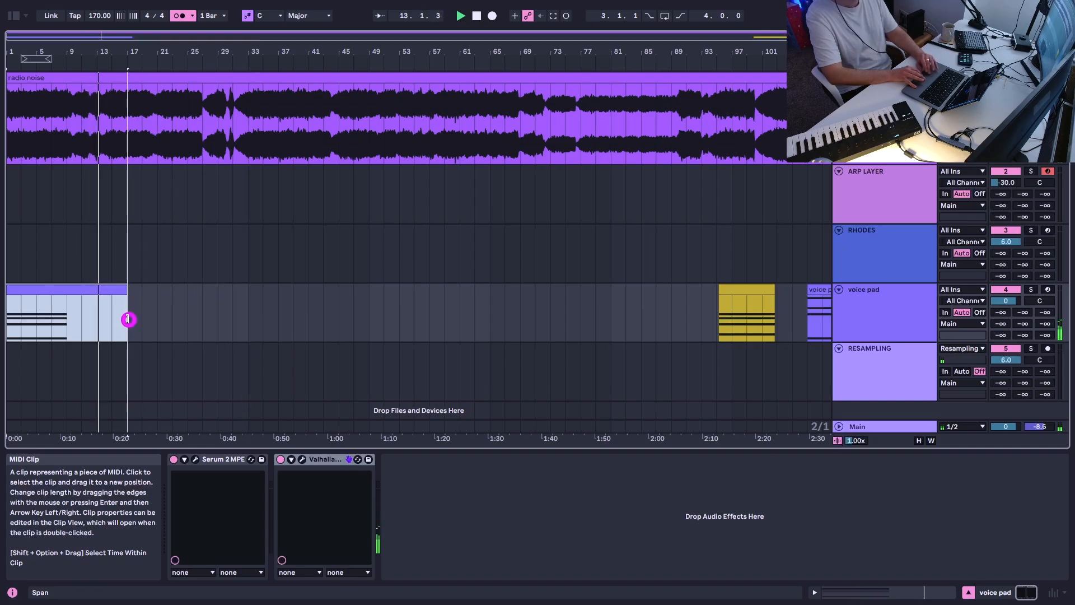
# Apply Legato to all notes of the first voice pad clip so they fill its full 16 bars
pyautogui.doubleClick(96, 297)
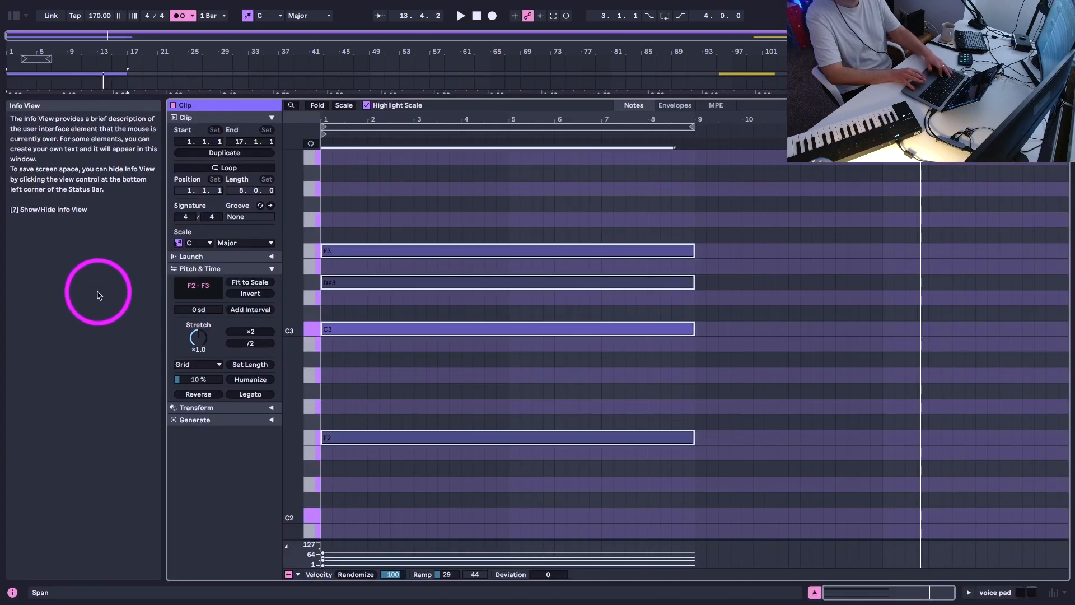
pyautogui.press('super+s')
pyautogui.click(874, 499)
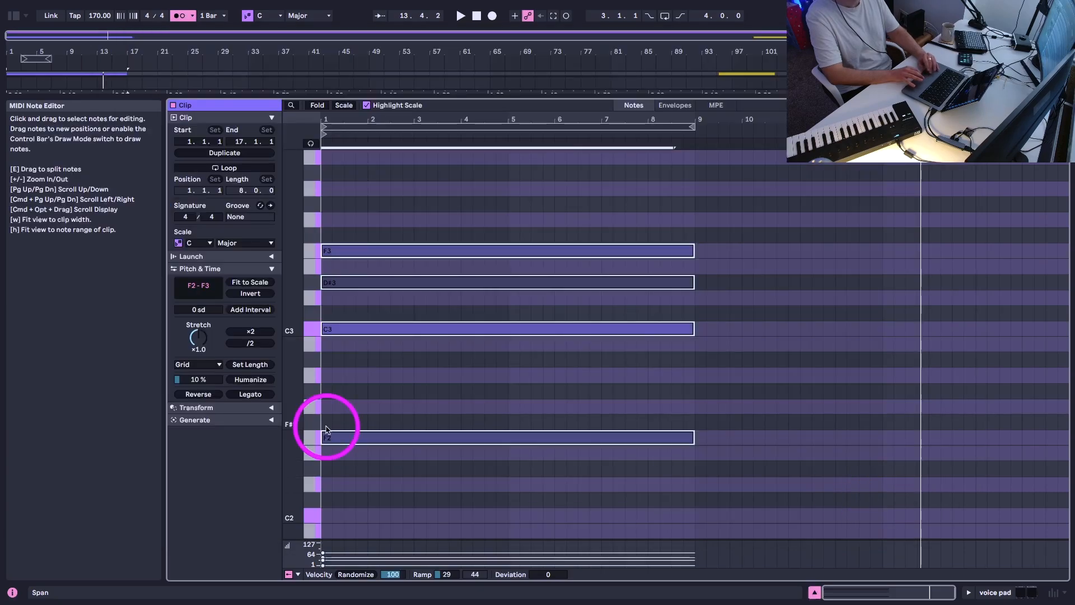
pyautogui.click(246, 394)
pyautogui.click(247, 393)
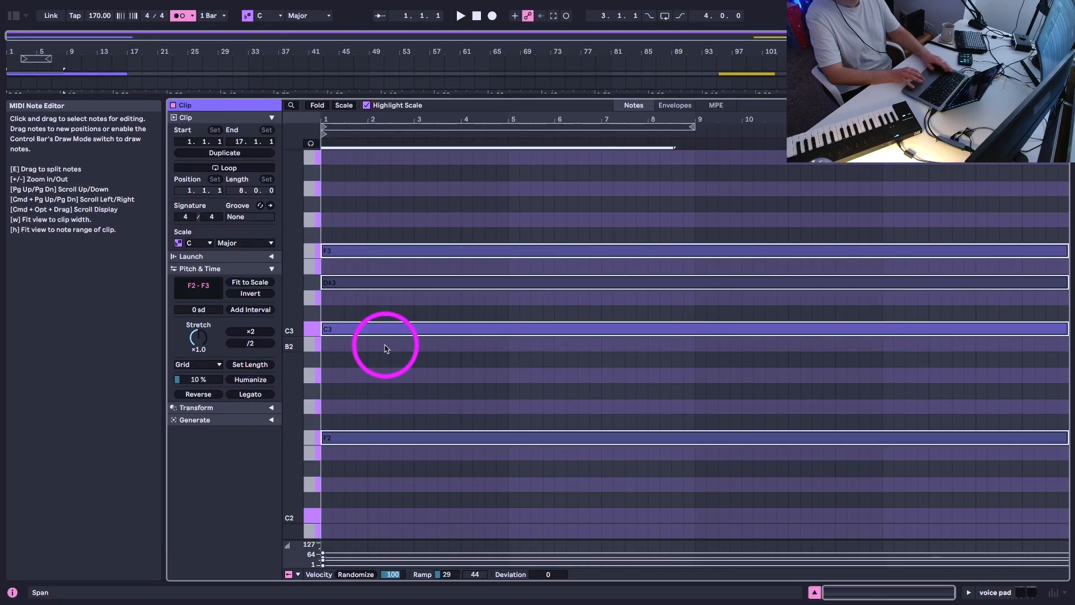
pyautogui.hotkey('shift', 'Tab')
# Copy the 16-bar voice pad clip to bar 1 of the ARP LAYER track and play the arrangement from the start
pyautogui.click(93, 286)
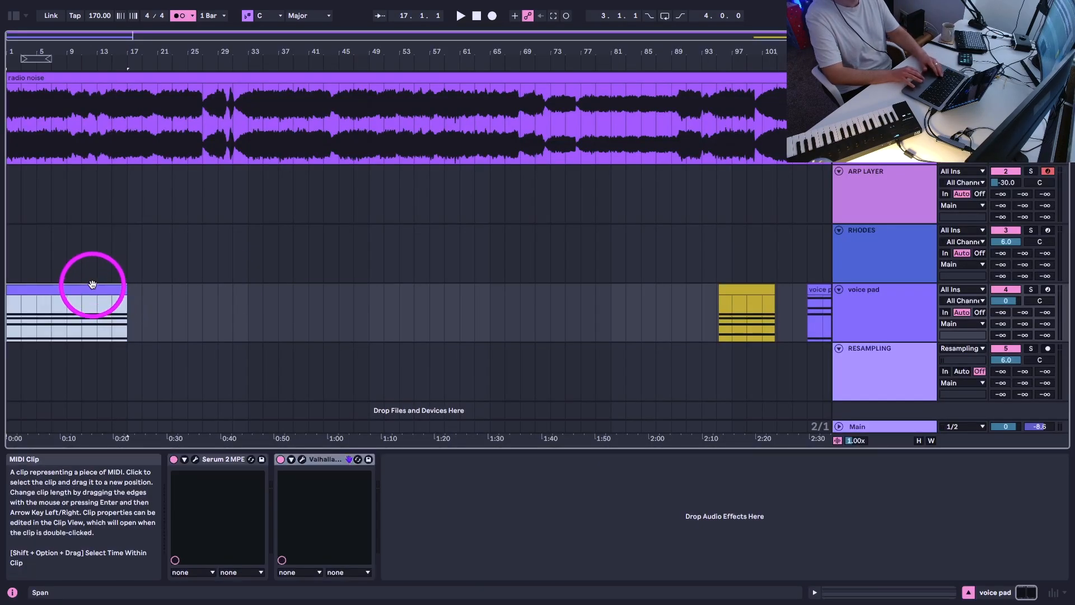
pyautogui.press('super+c')
pyautogui.click(8, 189)
pyautogui.press('super+v')
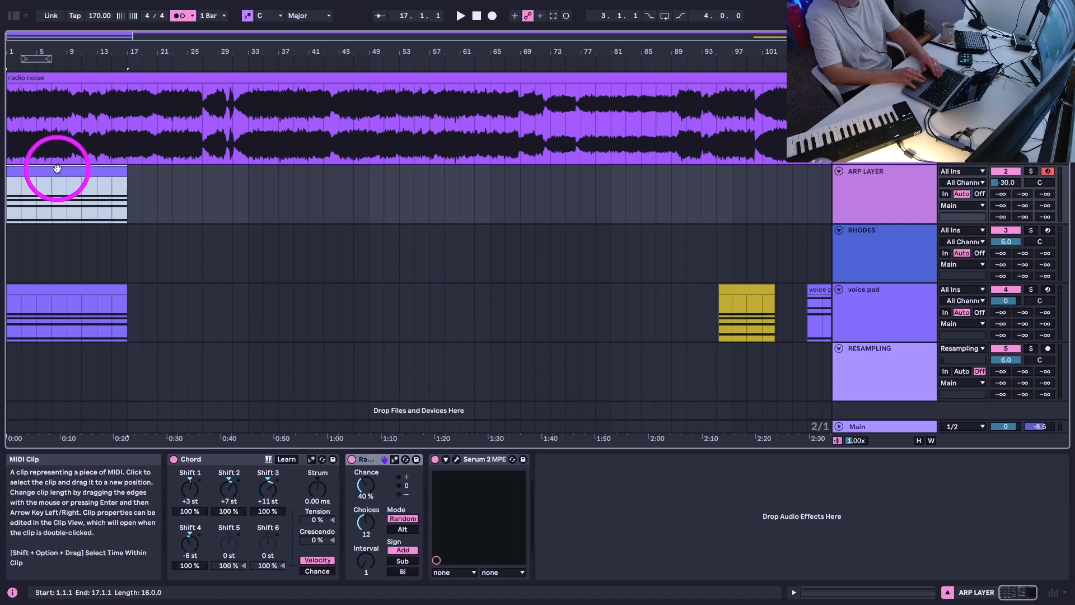
pyautogui.click(477, 16)
pyautogui.press('space')
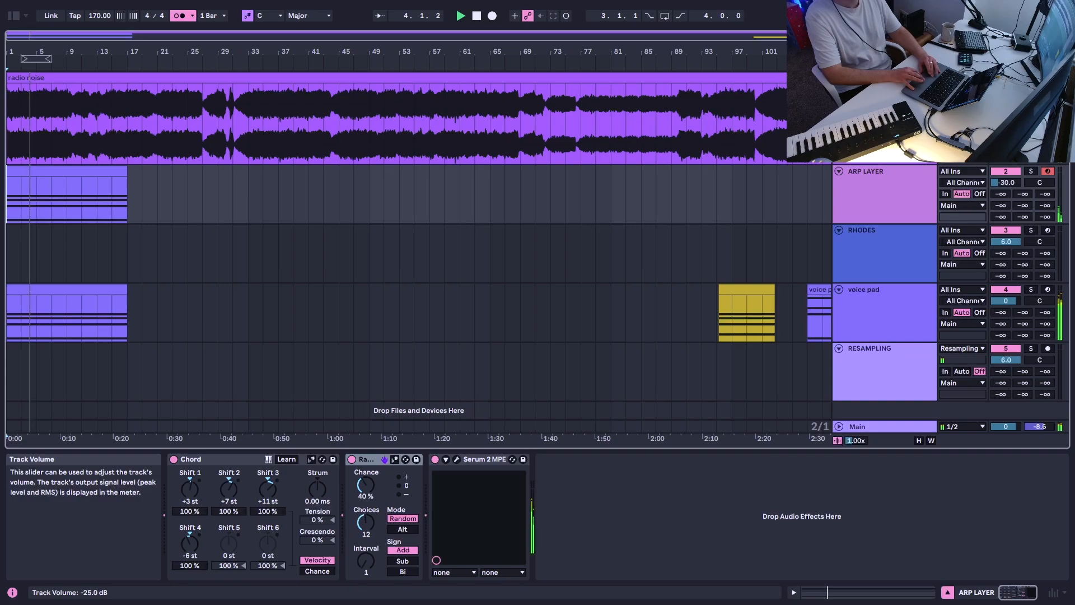
# Stop playback and make the RHODES track lane taller in the arrangement
pyautogui.press('space')
pyautogui.moveTo(17, 48)
pyautogui.mouseDown()
pyautogui.moveTo(8, 84)
pyautogui.moveTo(12, 58)
pyautogui.mouseUp()
pyautogui.scroll(-1, 50, 192)
pyautogui.scroll(1, 13, 103)
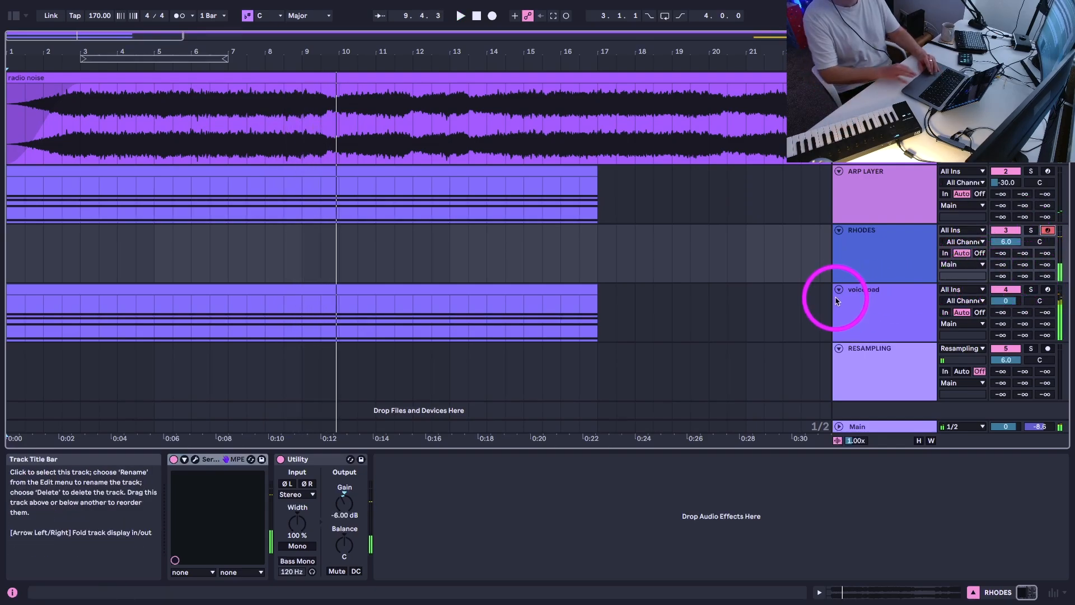
pyautogui.moveTo(850, 281); pyautogui.dragTo(844, 358)
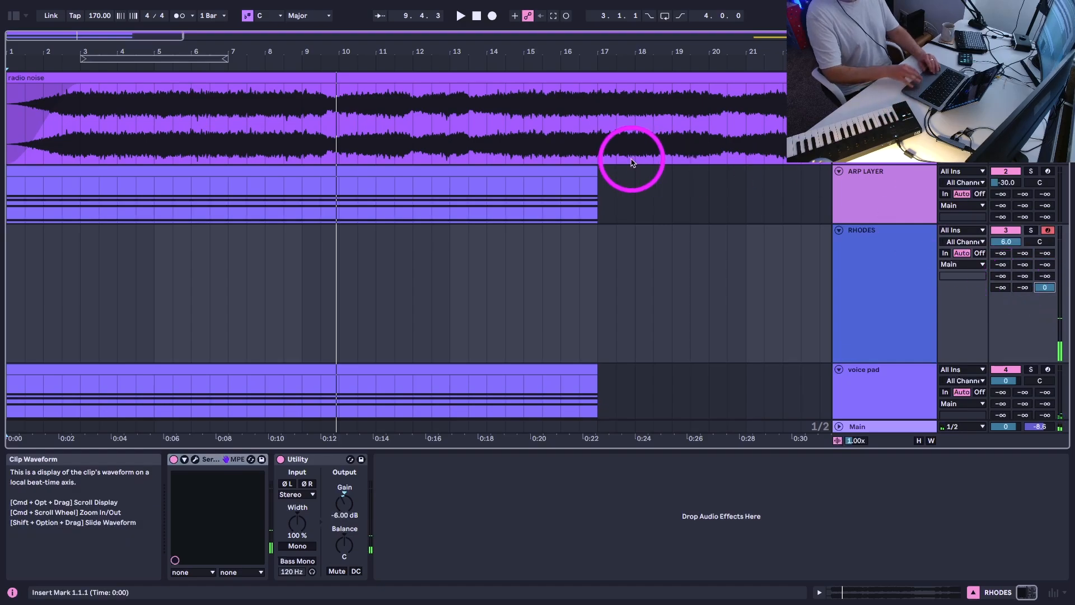
# Play the arrangement from the start and lower the RHODES track volume to -9.2 dB
pyautogui.click(477, 15)
pyautogui.click(1006, 241)
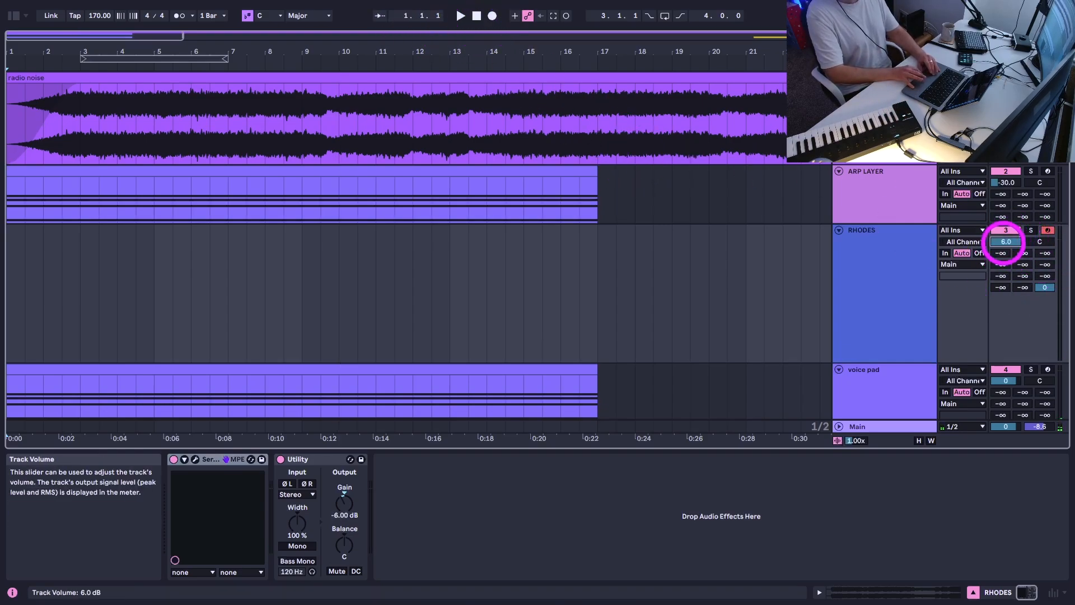
pyautogui.press('space')
pyautogui.moveTo(1004, 243); pyautogui.dragTo(1006, 246)
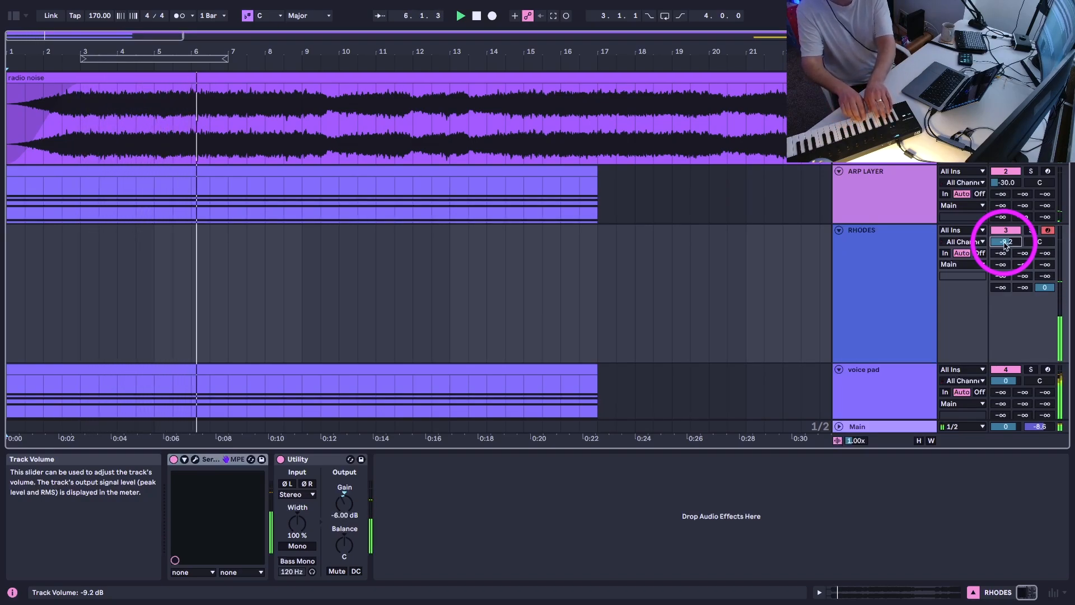
# Raise the RHODES track's send to the Valhalla Shimmer return to 0 dB
pyautogui.click(960, 276)
pyautogui.click(912, 271)
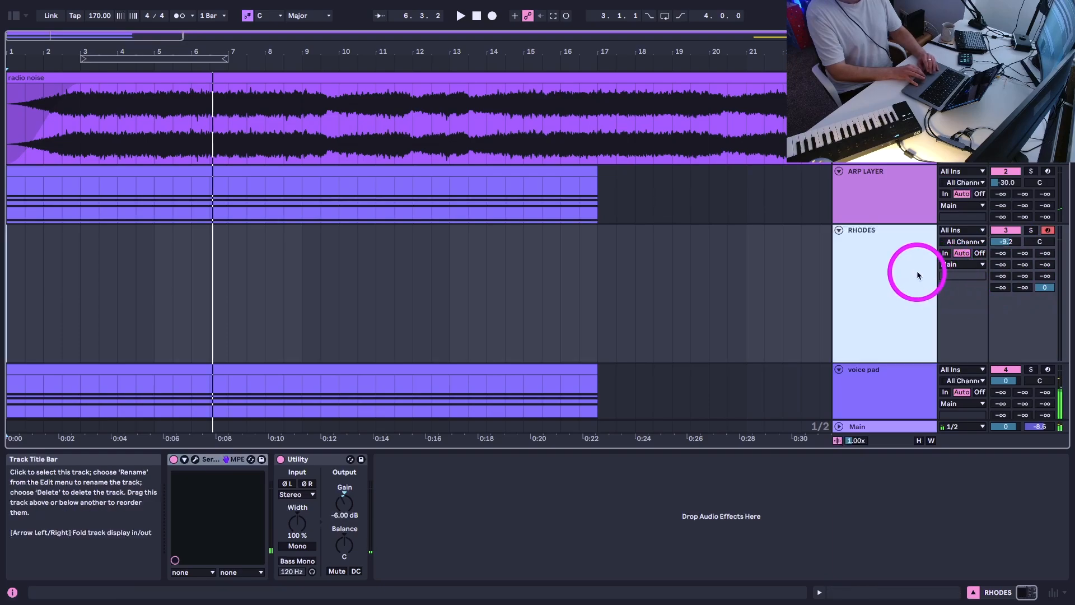
pyautogui.scroll(-2, 806, 269)
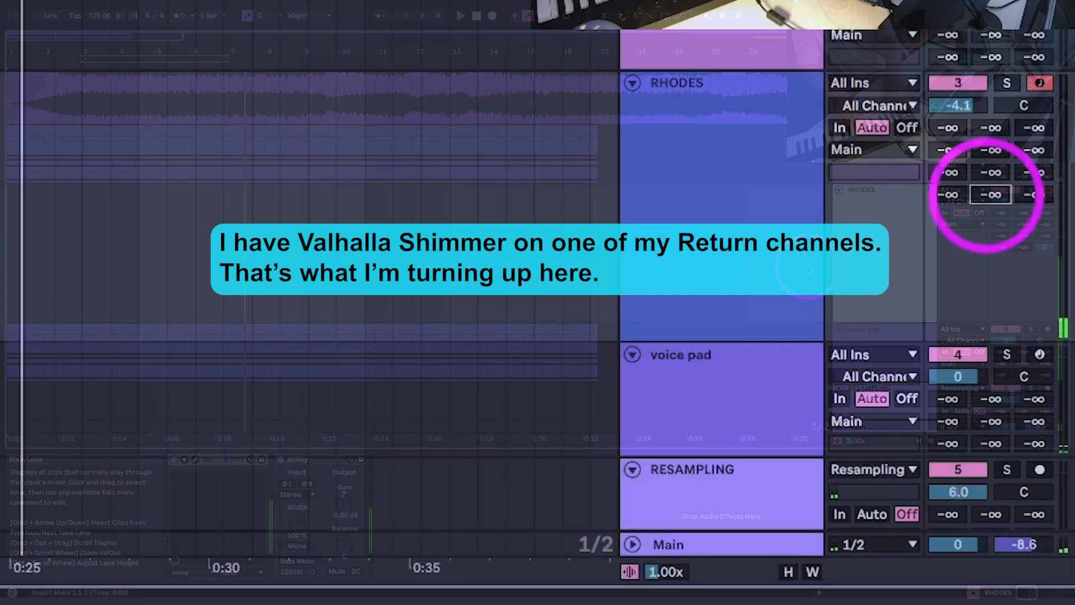
pyautogui.moveTo(987, 195); pyautogui.dragTo(987, 140)
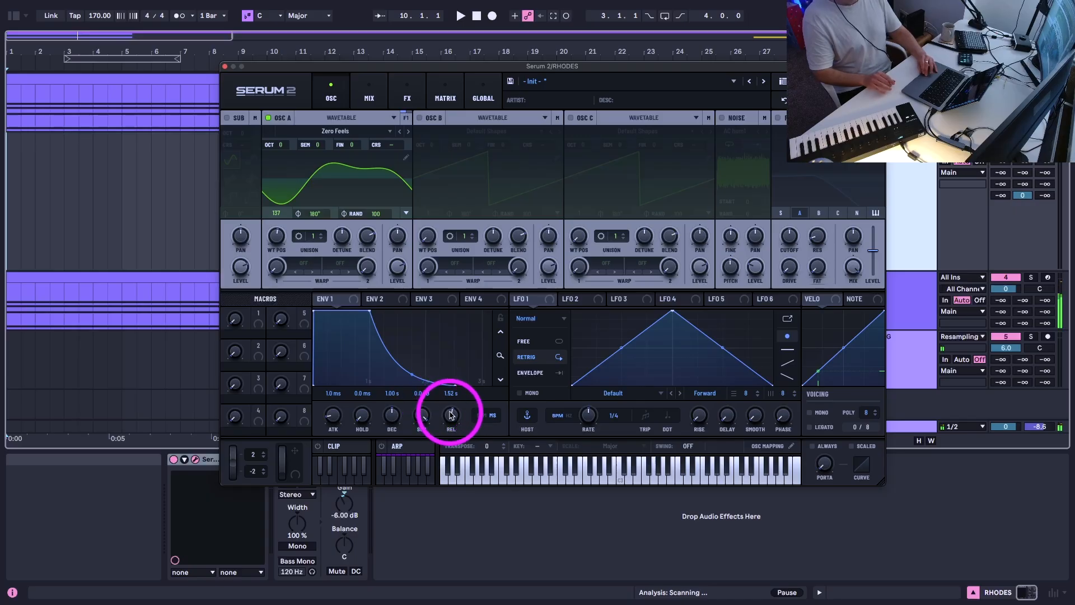
# Set the RHODES Serum envelope 1 release to 1.91 s, adjust the track volume to -3.9 dB, and close the synth window
pyautogui.moveTo(451, 414); pyautogui.dragTo(450, 413)
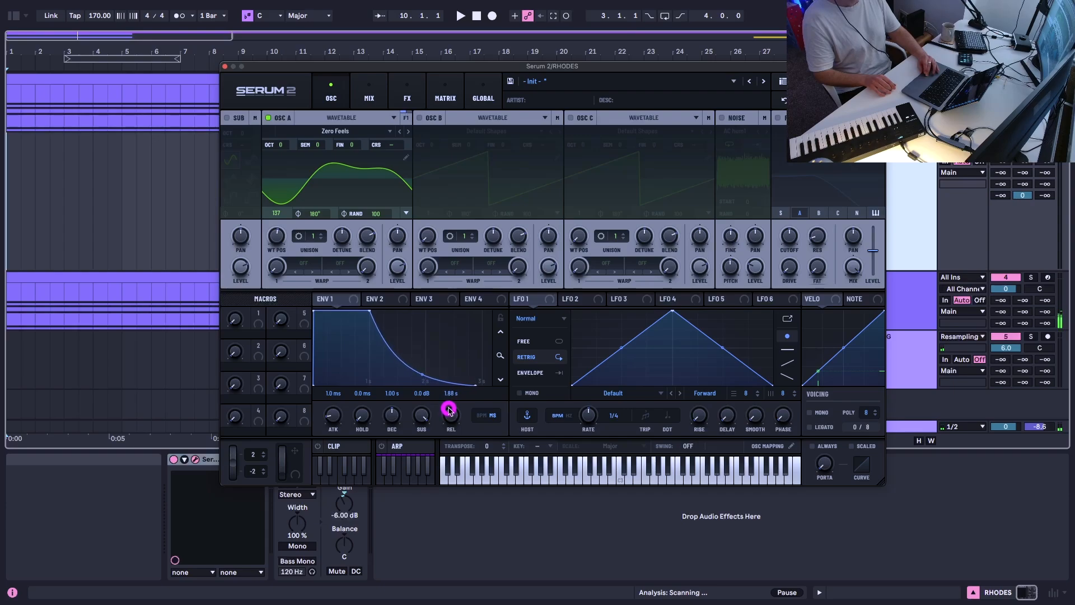
pyautogui.moveTo(448, 409); pyautogui.dragTo(450, 411)
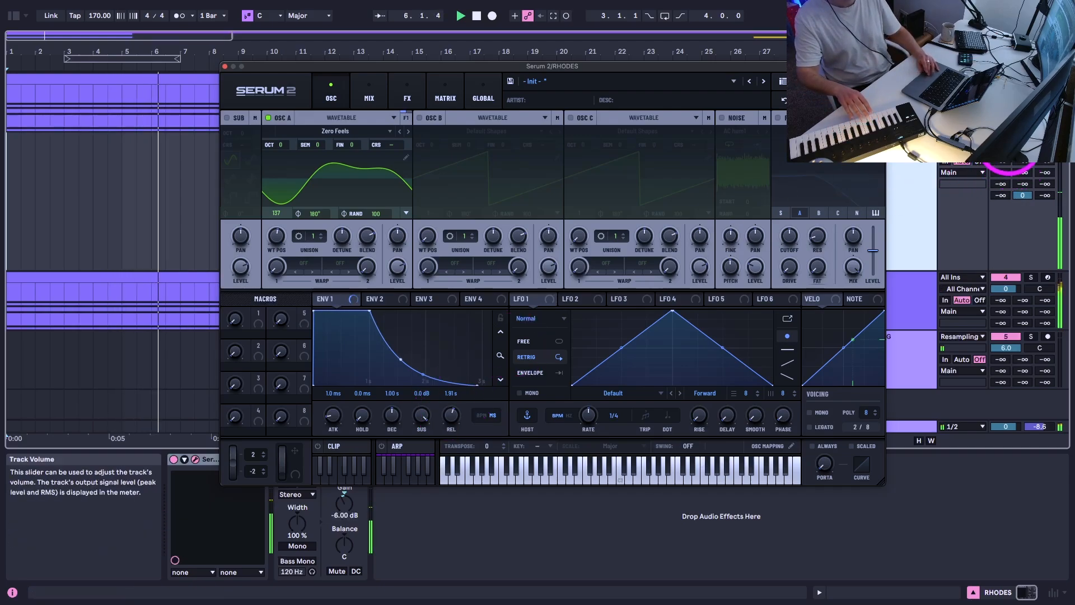
pyautogui.moveTo(1011, 150); pyautogui.dragTo(1006, 149)
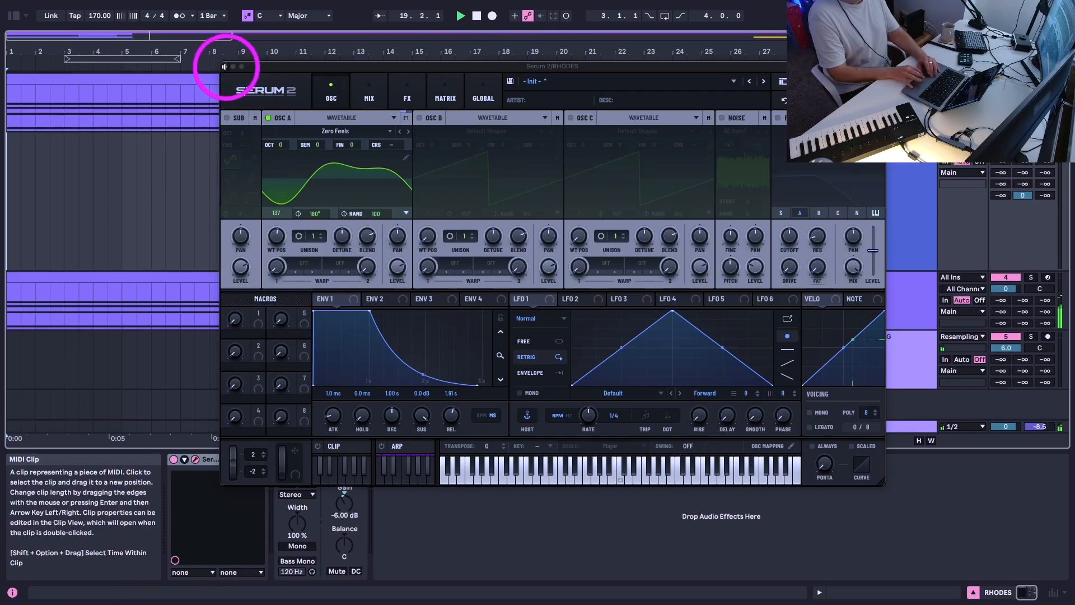
pyautogui.press('space')
pyautogui.click(225, 66)
# Extend both ends of the looped RHODES clip so that it spans bars 1 to 17
pyautogui.moveTo(376, 50); pyautogui.dragTo(371, 40)
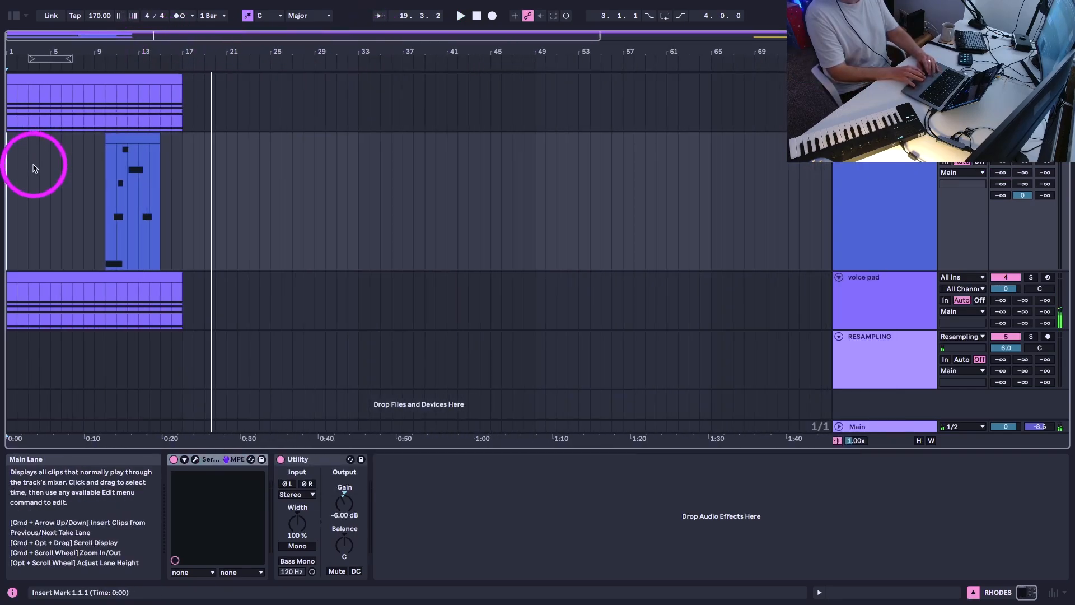
pyautogui.moveTo(106, 139); pyautogui.dragTo(1, 146)
pyautogui.moveTo(160, 141); pyautogui.dragTo(183, 141)
pyautogui.click(122, 162)
# Play the arrangement from the start and raise the ARP LAYER track volume to -26.0 dB
pyautogui.press('space')
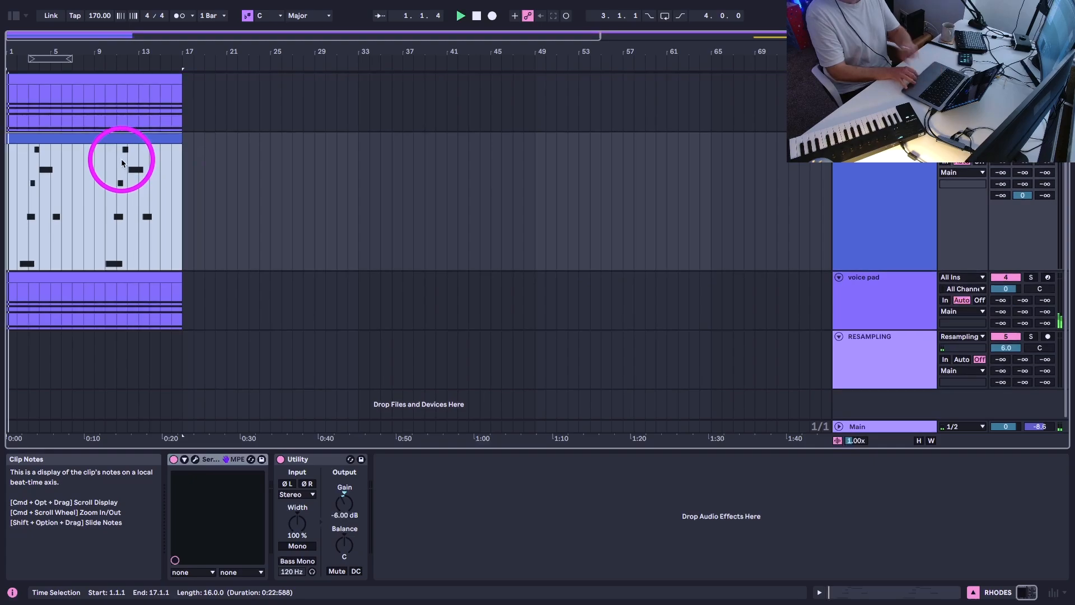
pyautogui.scroll(1, 121, 163)
pyautogui.moveTo(1005, 107); pyautogui.dragTo(1005, 100)
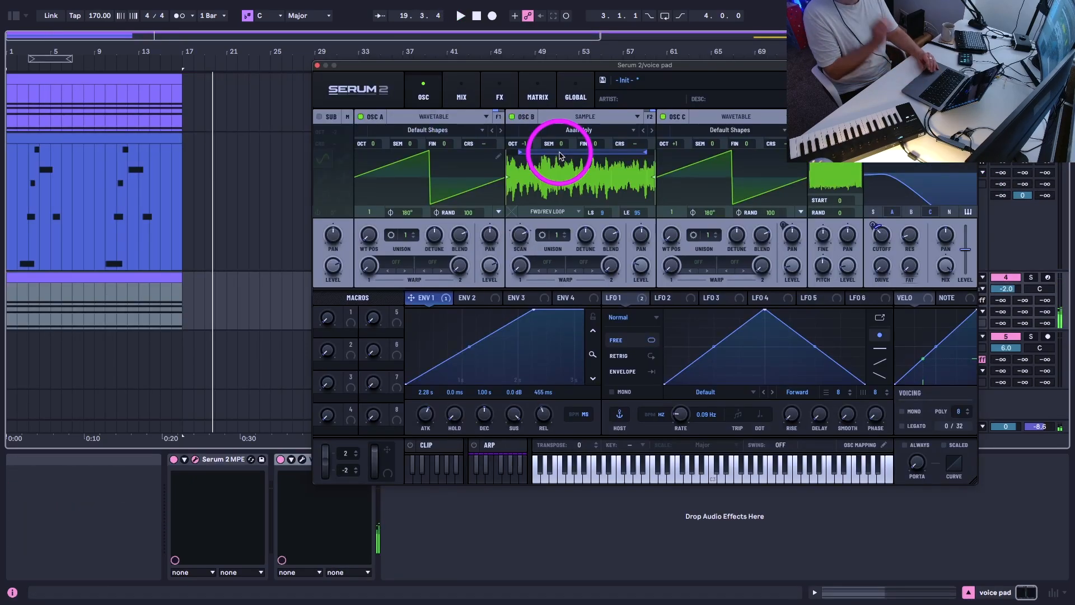
# Adjust the filter cutoff and filter routing options of the voice pad's Serum while the arrangement plays
pyautogui.press('space')
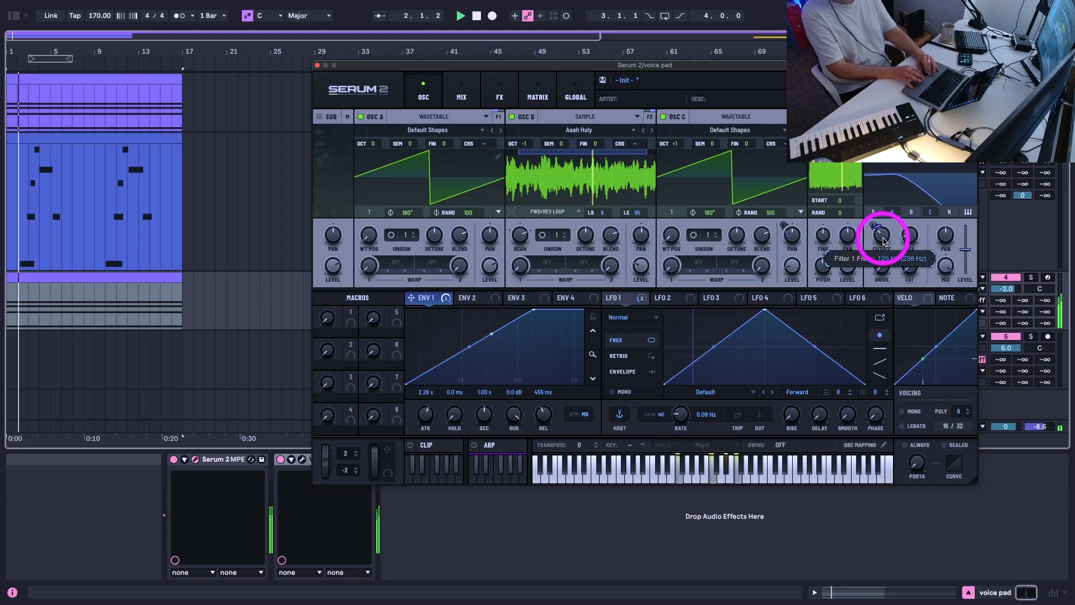
pyautogui.moveTo(882, 244); pyautogui.dragTo(882, 245)
pyautogui.click(945, 116)
pyautogui.click(970, 116)
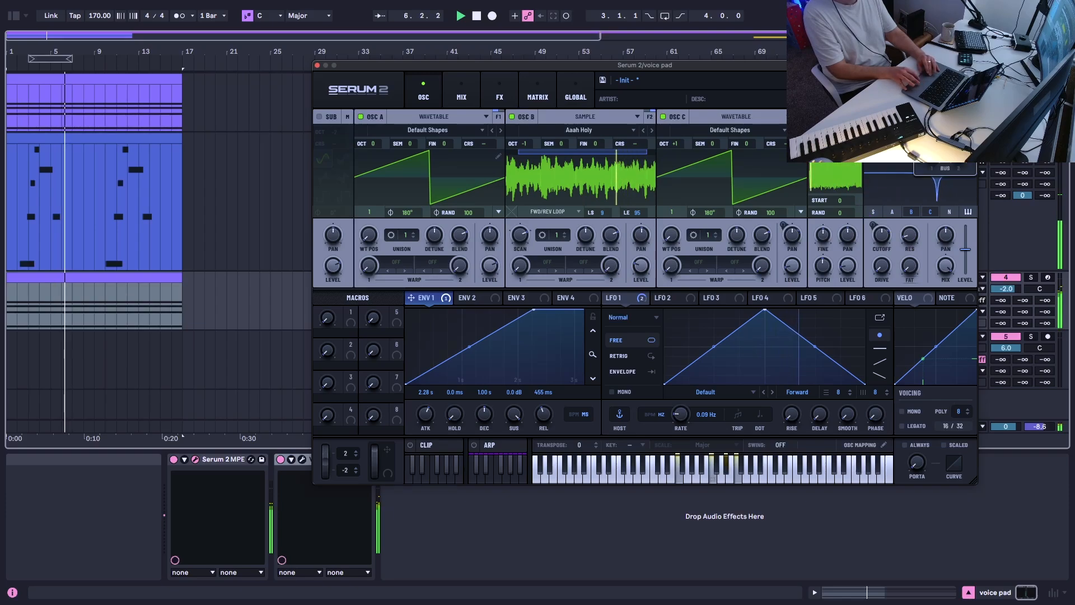
pyautogui.click(943, 132)
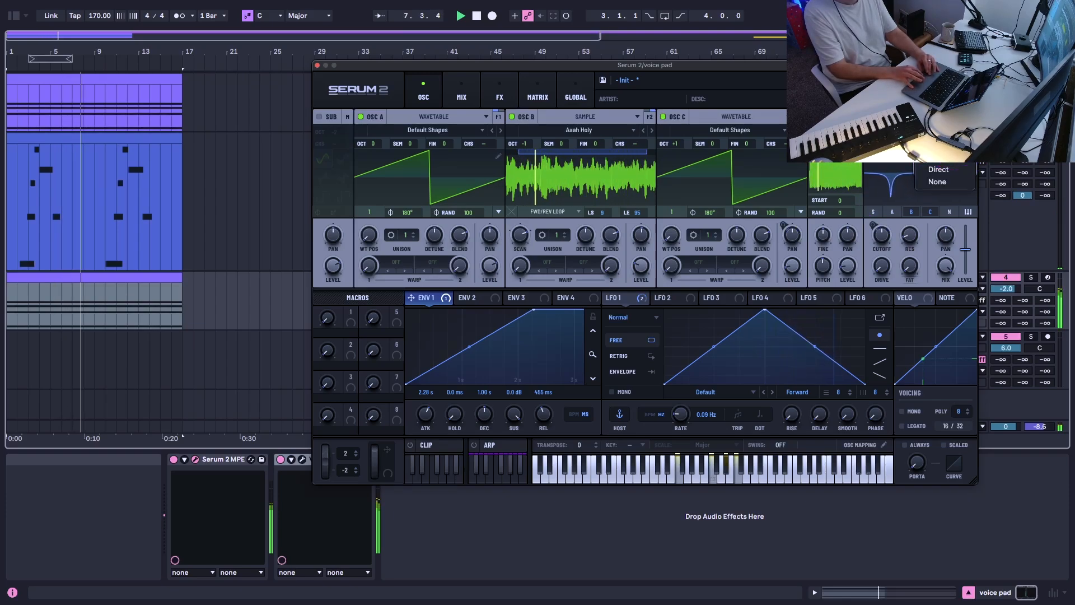
pyautogui.click(942, 126)
pyautogui.moveTo(931, 156); pyautogui.dragTo(931, 130)
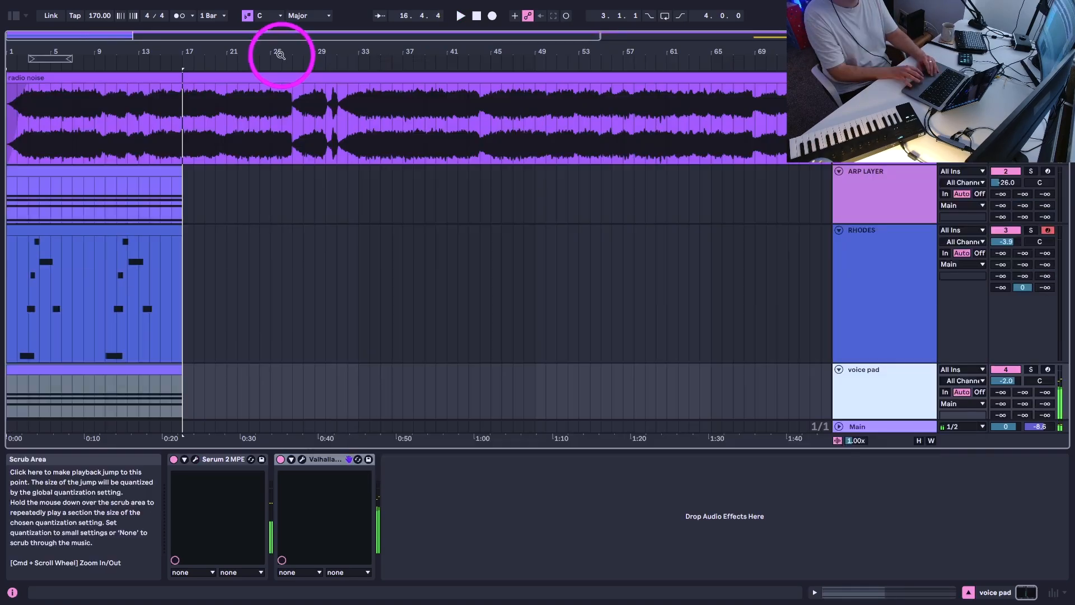
# Move the yellow voice pad clip to bar 33 and duplicate it onto the ARP LAYER track at the same position
pyautogui.moveTo(274, 49); pyautogui.dragTo(158, 50)
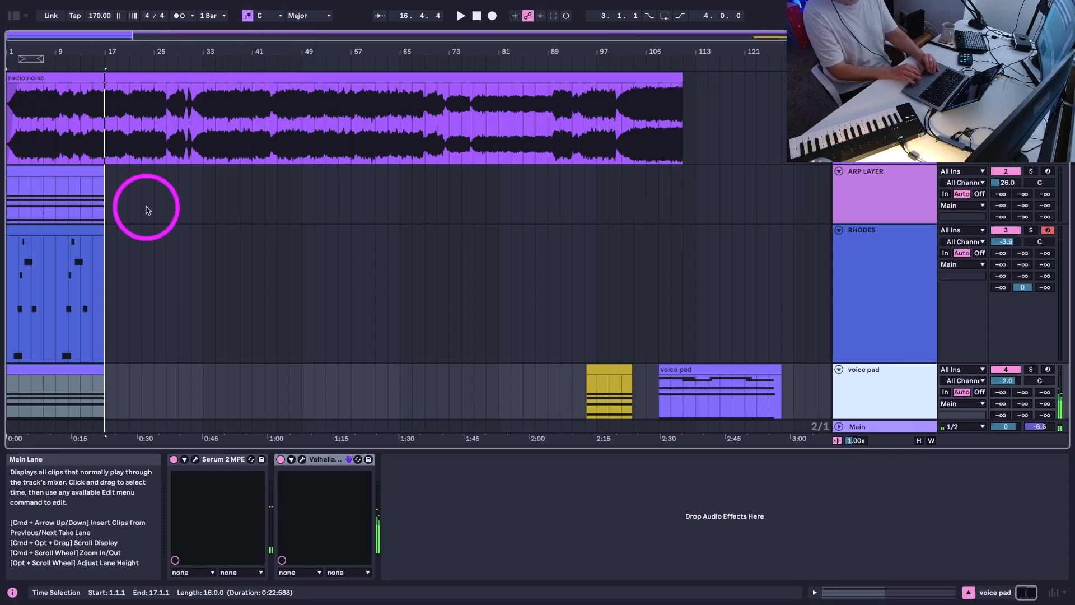
pyautogui.scroll(-4, 146, 209)
pyautogui.scroll(2, 146, 209)
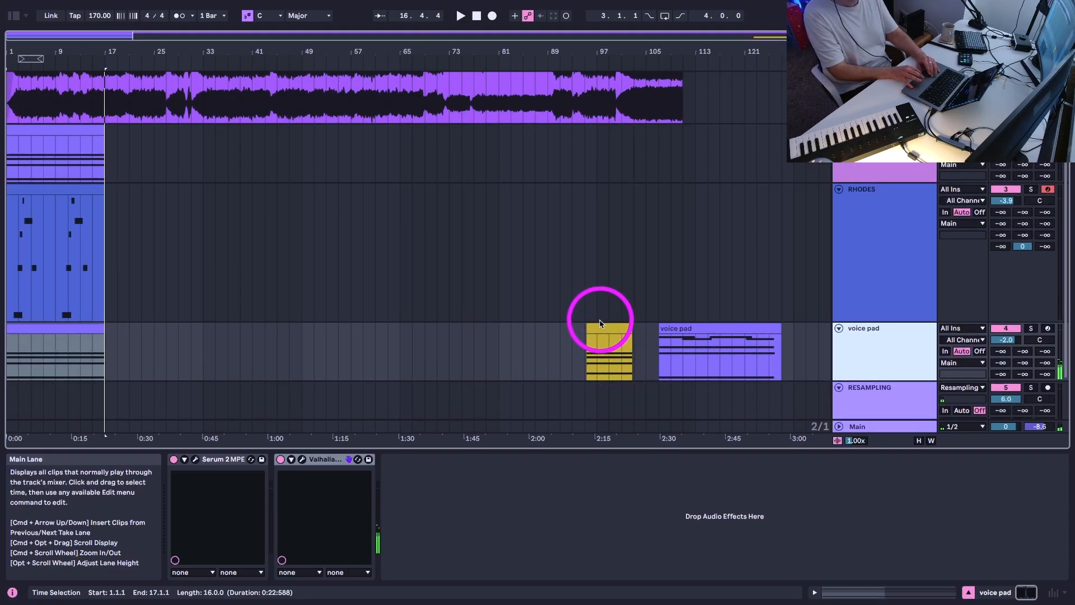
pyautogui.moveTo(597, 331); pyautogui.dragTo(212, 347)
pyautogui.moveTo(209, 343); pyautogui.dragTo(205, 167)
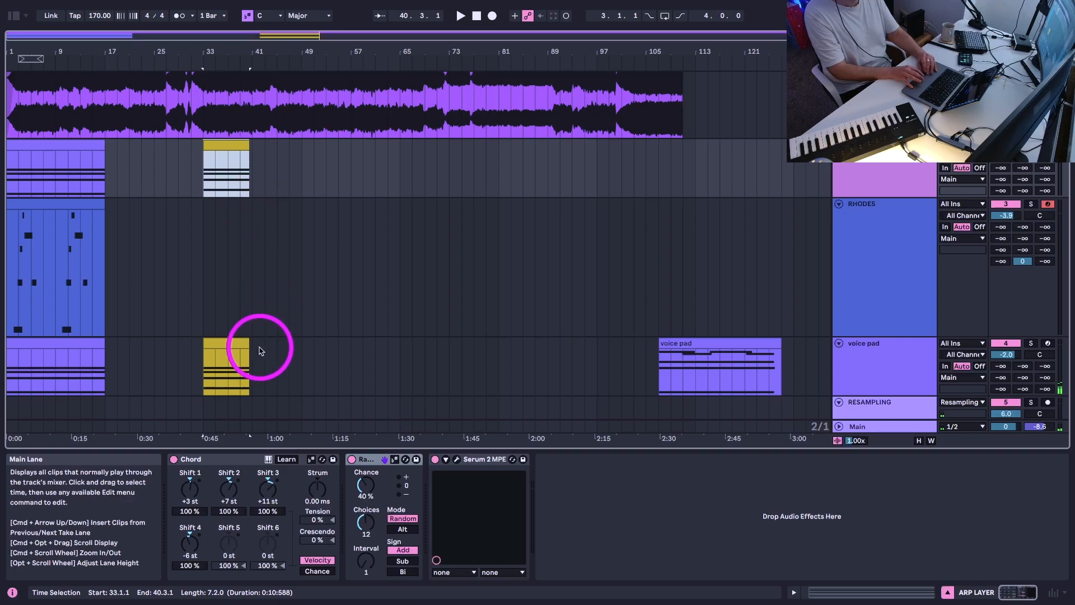
# Extend the yellow voice pad and ARP LAYER clips to bar 49 and lengthen their chord notes with Legato
pyautogui.moveTo(248, 340); pyautogui.dragTo(308, 343)
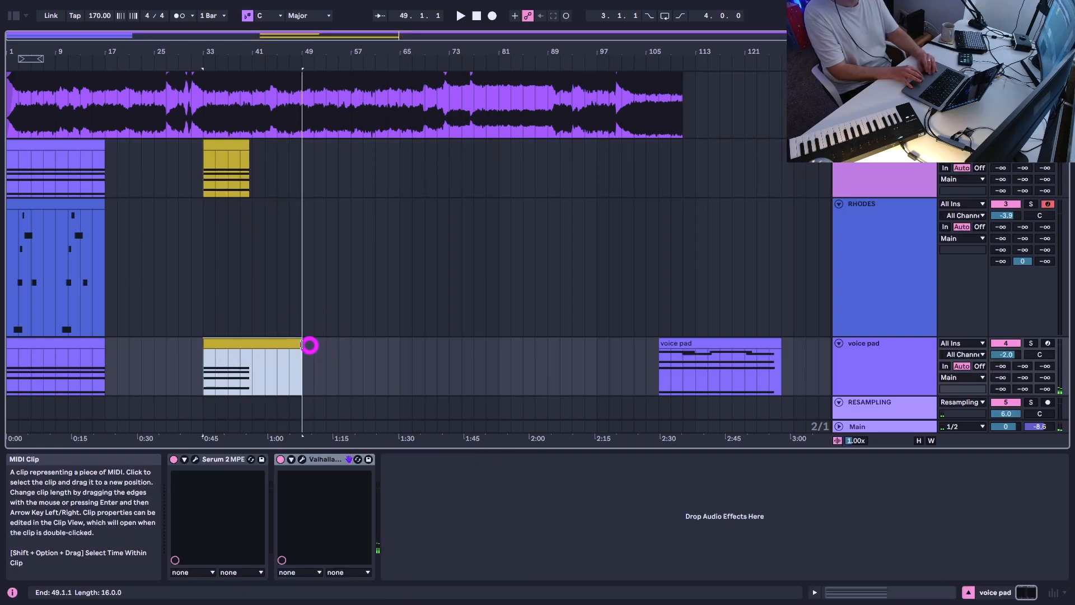
pyautogui.doubleClick(283, 342)
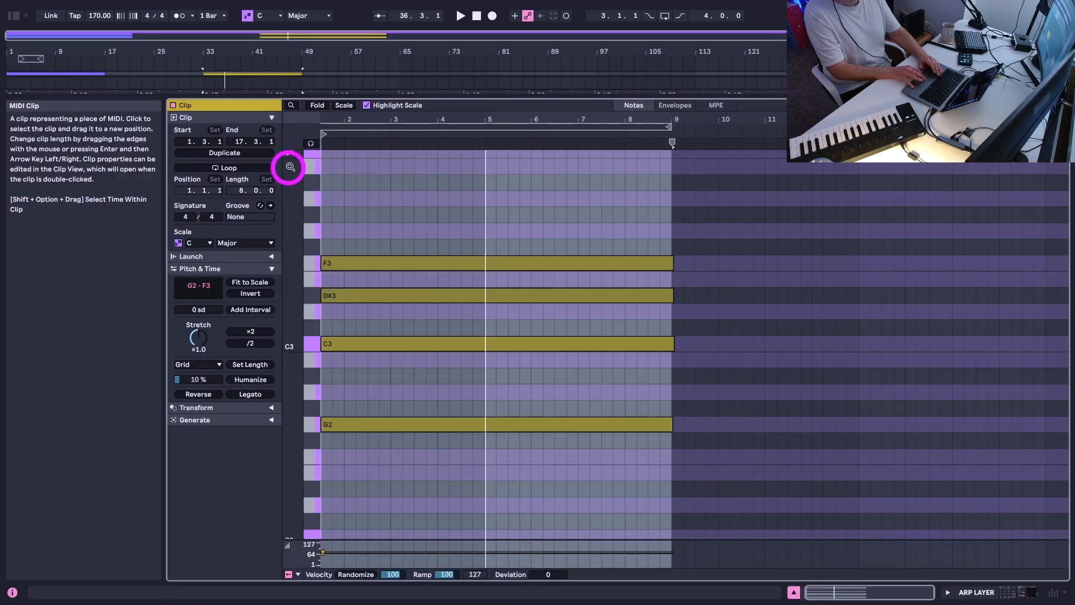
pyautogui.press('super+a')
pyautogui.click(246, 394)
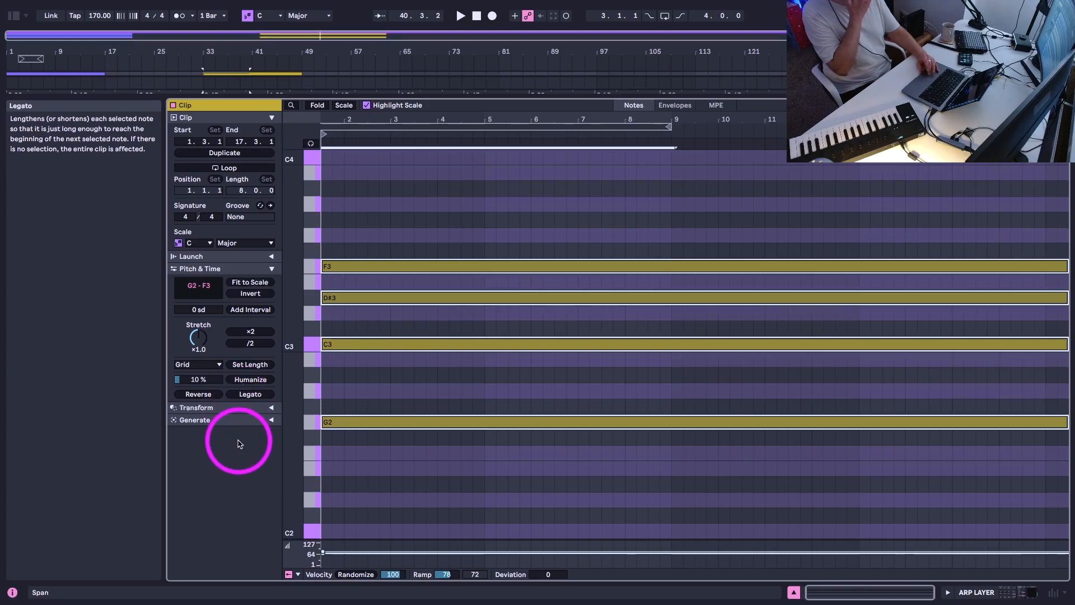
pyautogui.hotkey('shift', 'Tab')
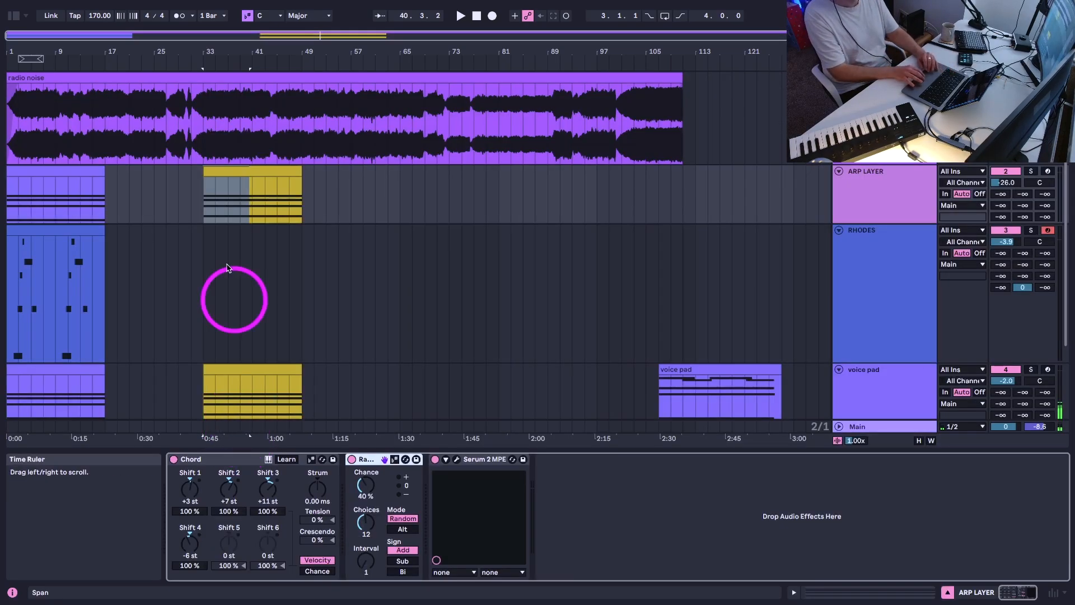
pyautogui.hotkey('shift', 'Tab')
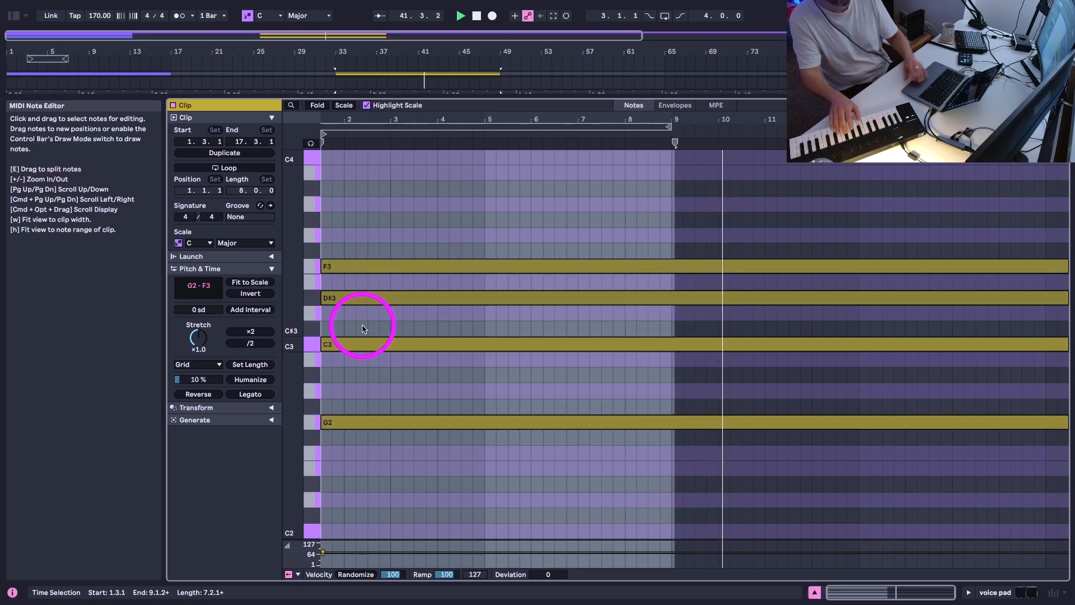
pyautogui.hotkey('shift', 'Tab')
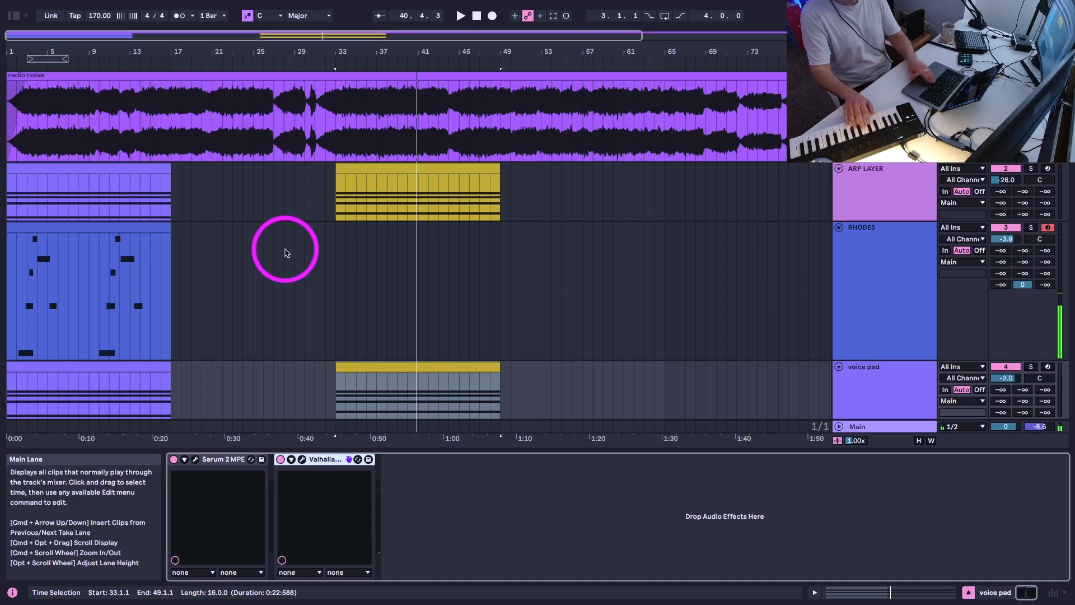
# Capture the Rhodes line performed during playback from bar 33 and extend the resulting RHODES clip to span bars 33 to 49
pyautogui.scroll(-2, 285, 252)
pyautogui.click(336, 307)
pyautogui.press('space')
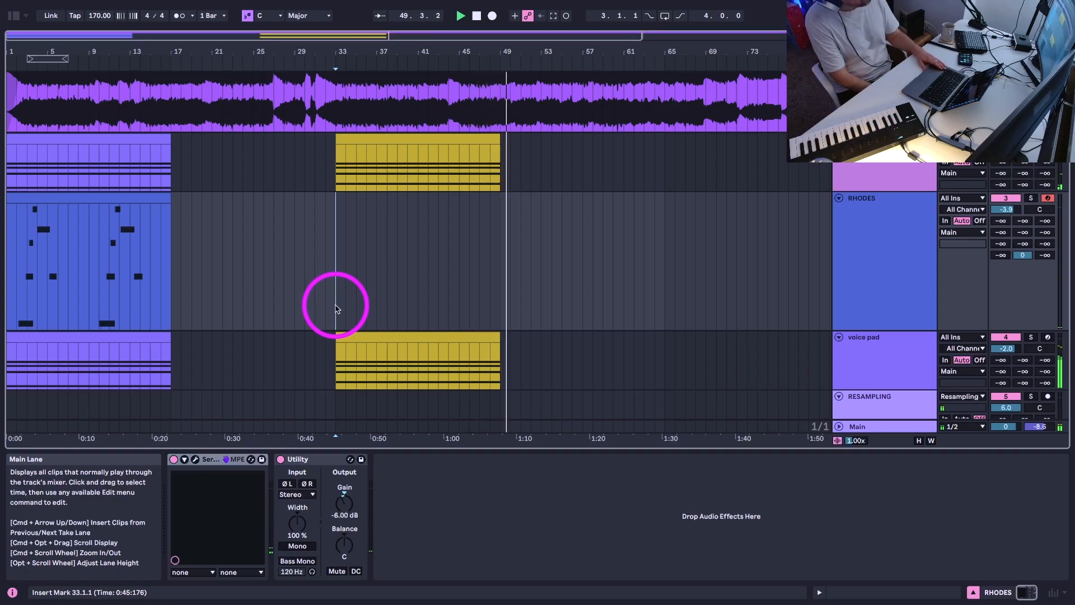
pyautogui.click(553, 16)
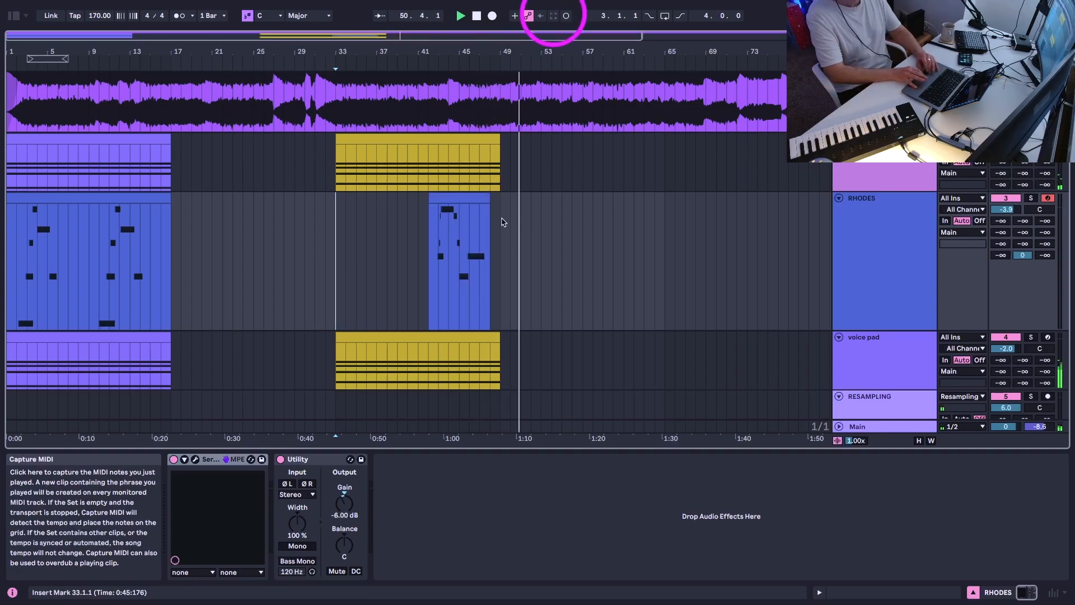
pyautogui.press('space')
pyautogui.moveTo(429, 200); pyautogui.dragTo(336, 200)
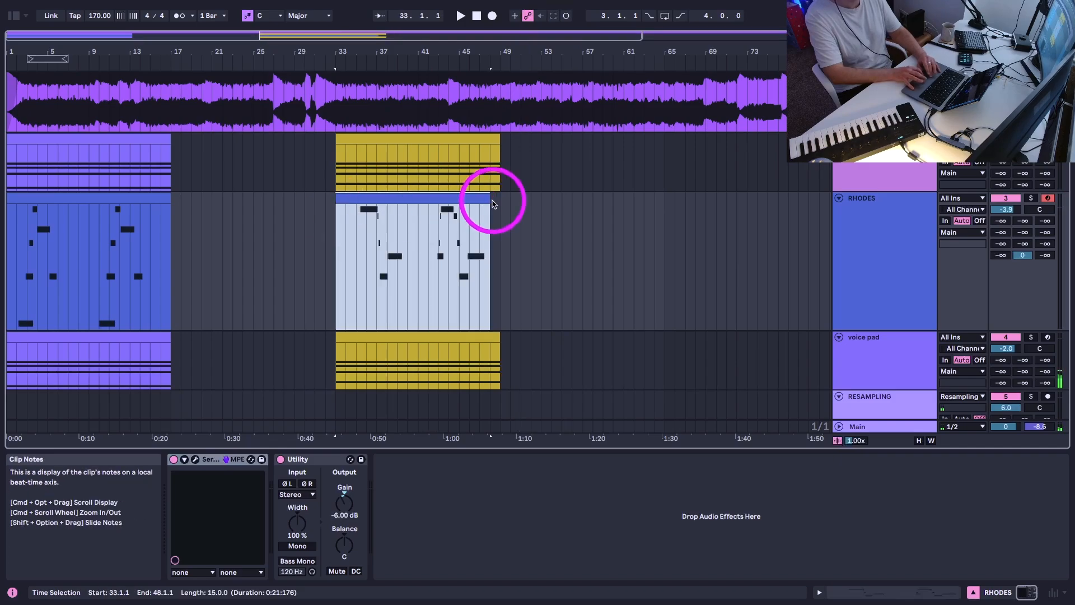
pyautogui.moveTo(493, 203); pyautogui.dragTo(498, 200)
# Play the section from bar 33 and lower the RHODES track volume to -7.0 dB
pyautogui.press('space')
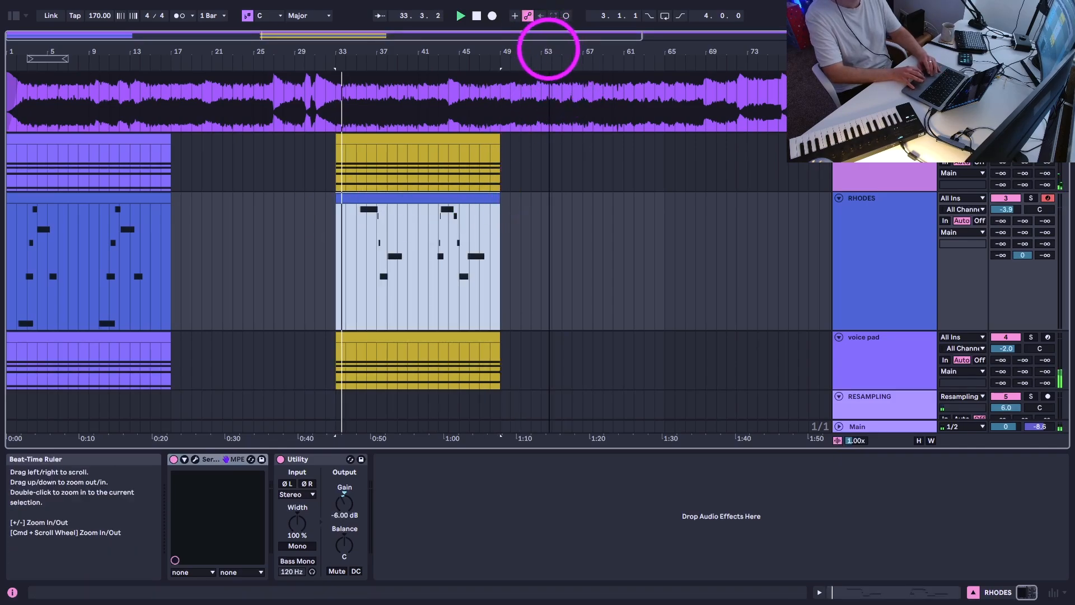
pyautogui.moveTo(548, 49); pyautogui.dragTo(547, 47)
pyautogui.scroll(-1, 334, 343)
pyautogui.scroll(-2, 333, 330)
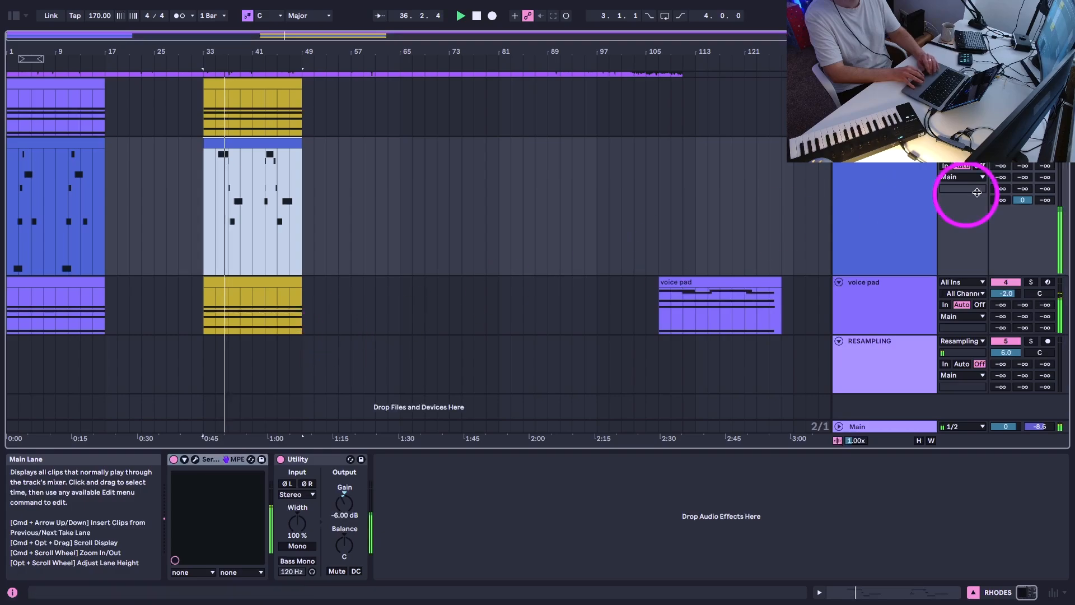
pyautogui.moveTo(1005, 154); pyautogui.dragTo(1001, 140)
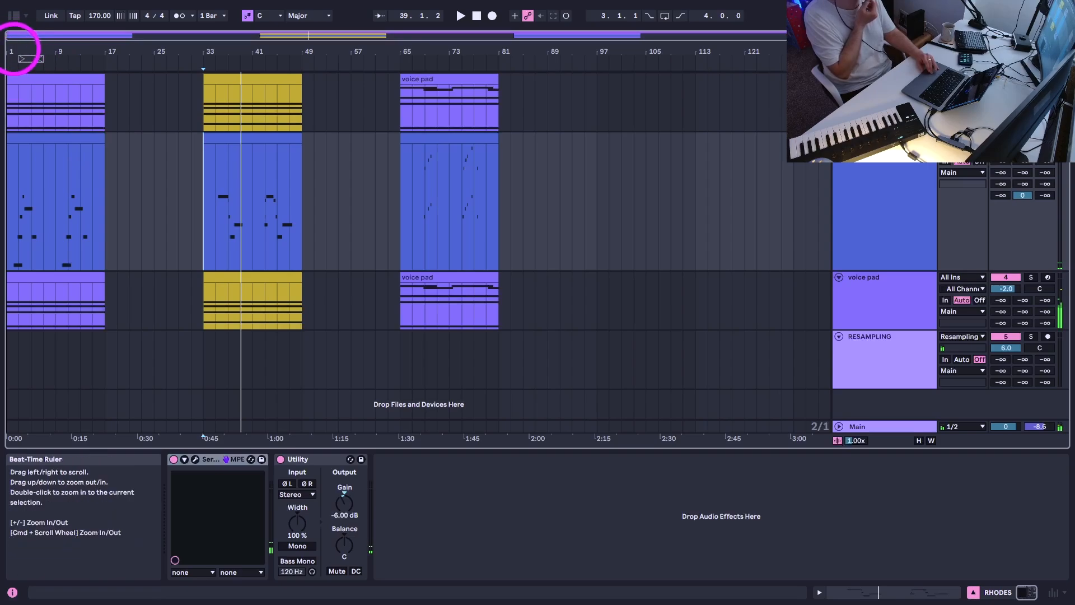
# Play the arrangement from bar 1 and capture an extra high phrase into the opening RHODES clip
pyautogui.moveTo(17, 49); pyautogui.dragTo(10, 52)
pyautogui.press('space')
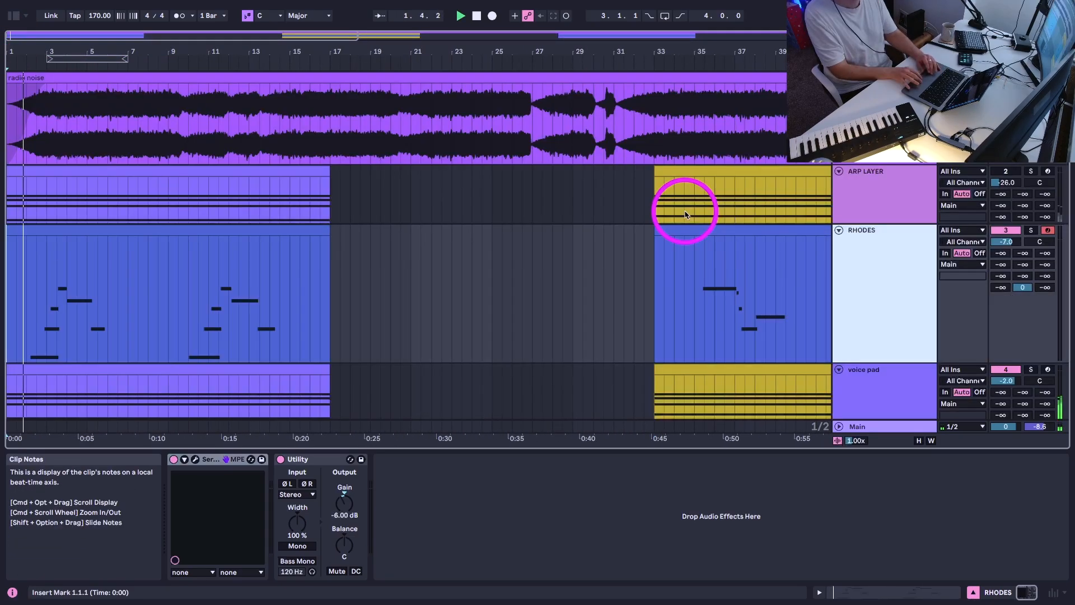
pyautogui.scroll(-3, 688, 229)
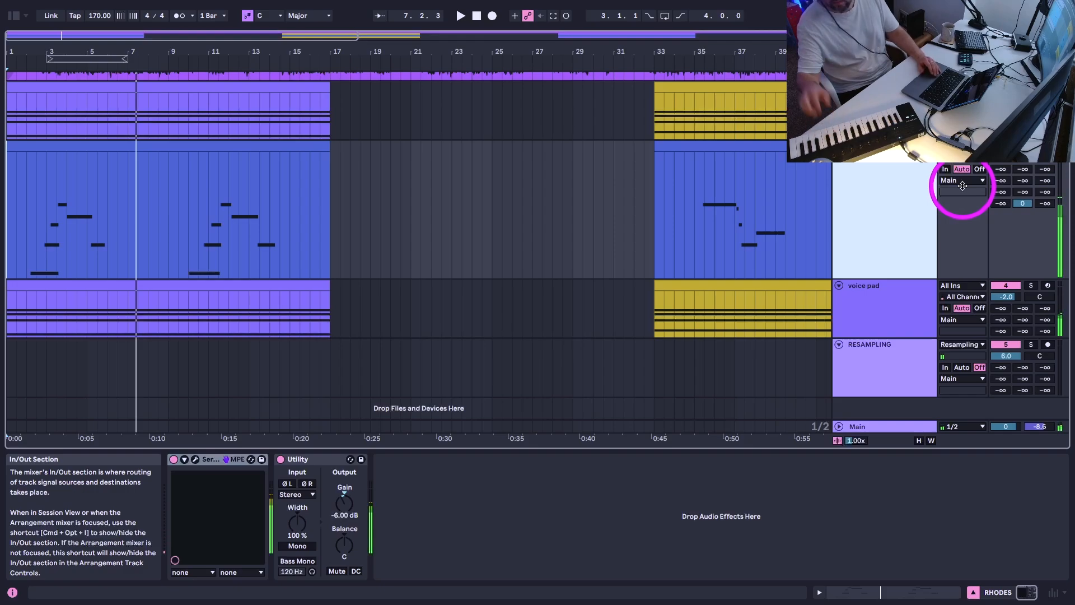
pyautogui.press('space')
pyautogui.press('space')
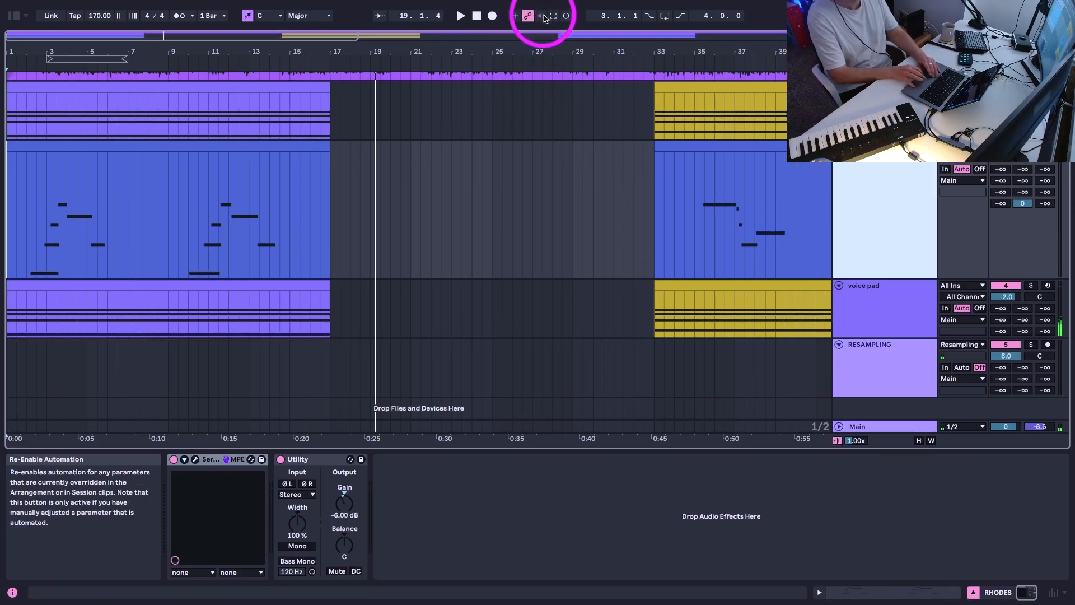
pyautogui.click(553, 16)
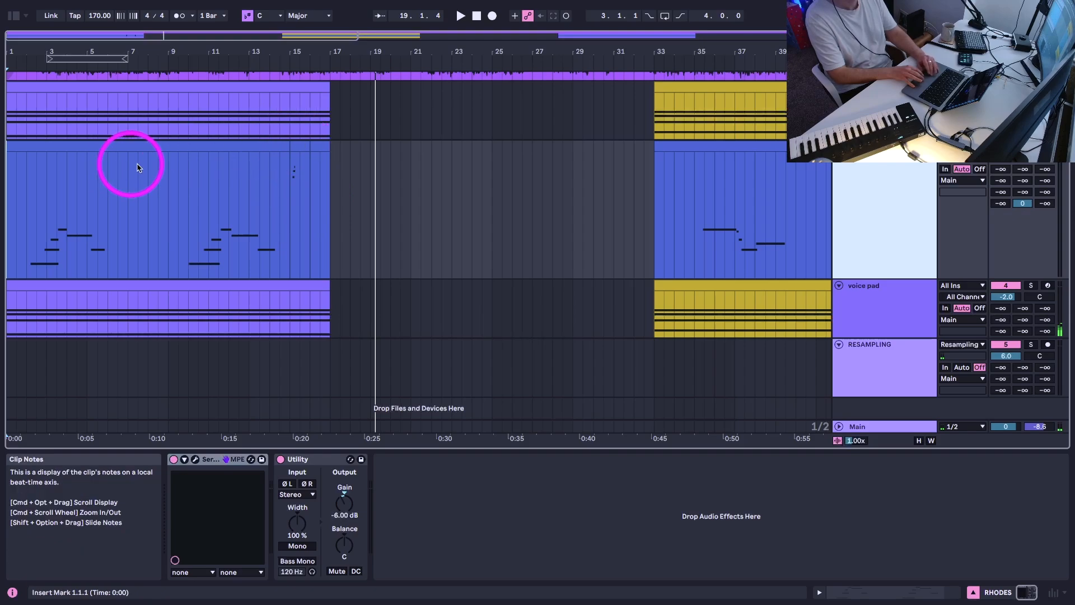
# Extend the captured RHODES clip back to bar 1, open its notes and play it from the start
pyautogui.moveTo(305, 146); pyautogui.dragTo(7, 139)
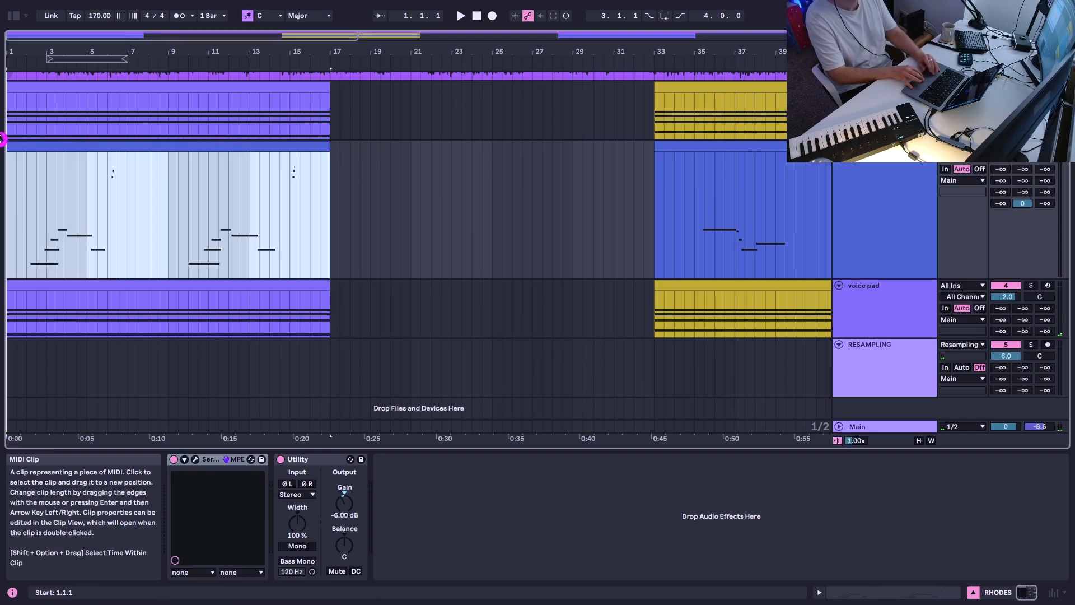
pyautogui.doubleClick(67, 144)
pyautogui.scroll(-1, 500, 430)
pyautogui.press('space')
pyautogui.hotkey('shift', 'Tab')
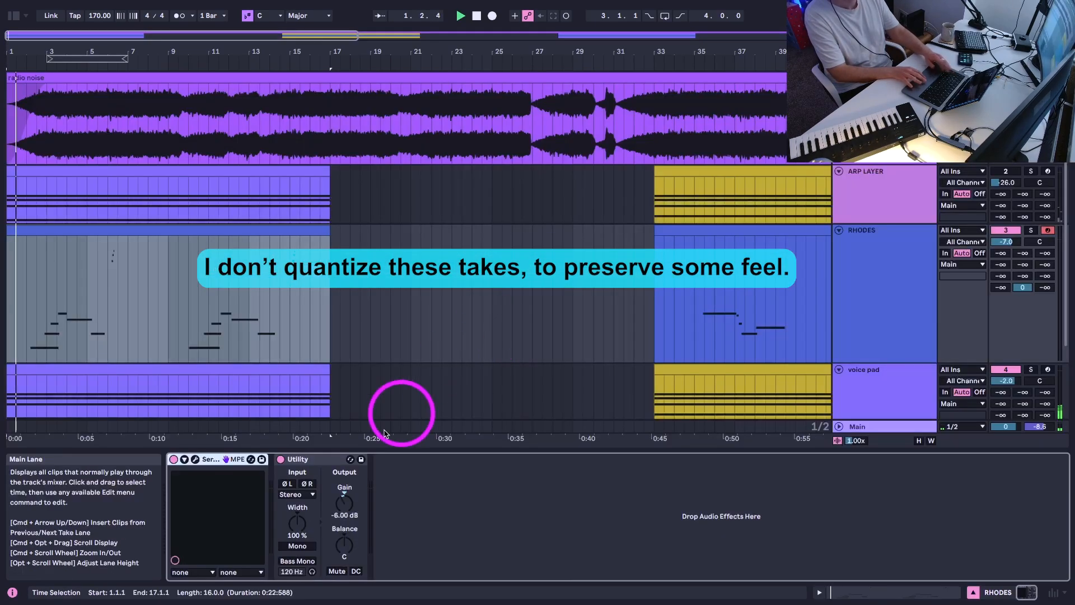
# Duplicate the RHODES track and trim the copy's opening clips to the short high phrases, starting the second one at bar 15
pyautogui.click(892, 305)
pyautogui.click(195, 459)
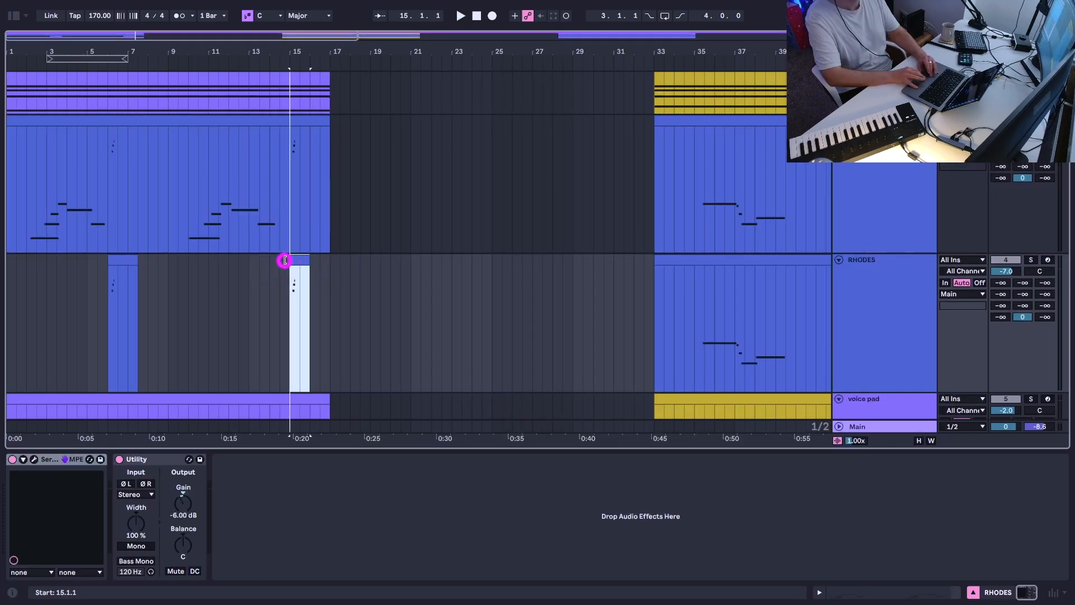
pyautogui.moveTo(284, 261); pyautogui.dragTo(286, 263)
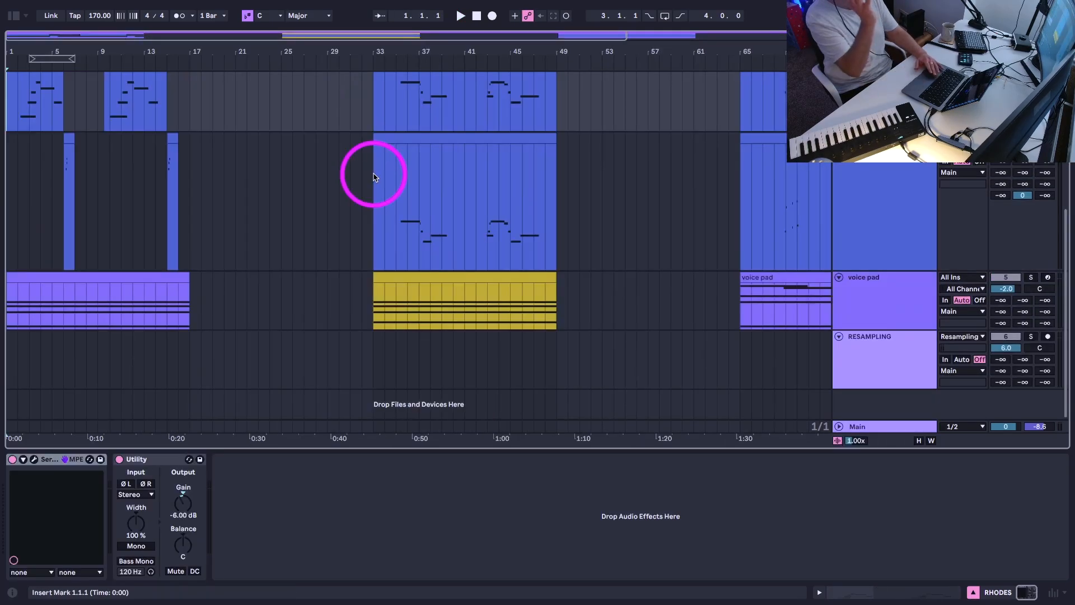
# Set the first RHODES track to -5.5 dB panned 20L and the second to -11.5 dB panned 20R during playback
pyautogui.press('space')
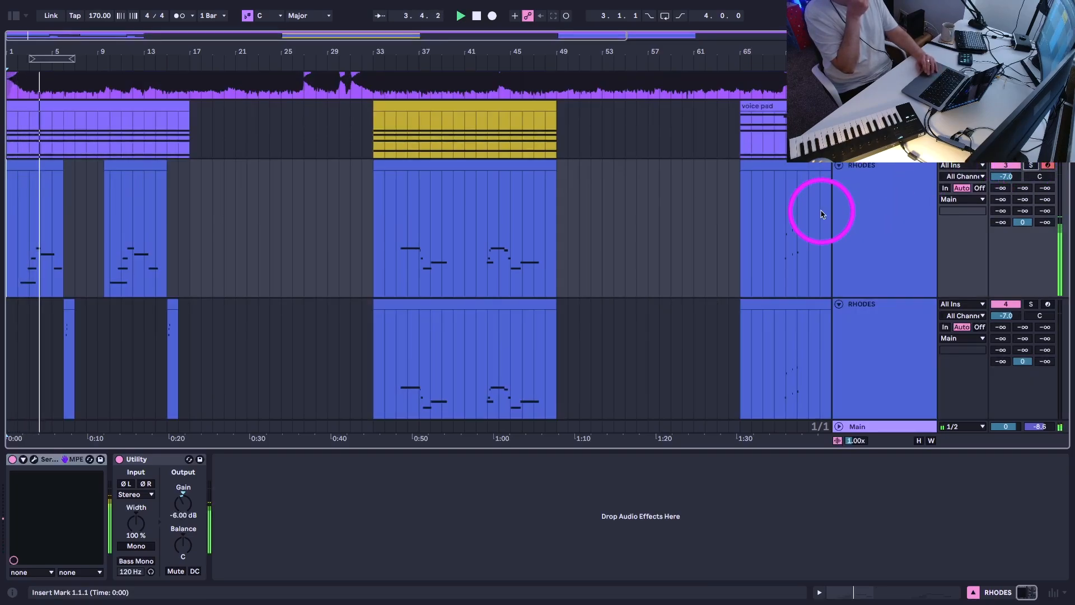
pyautogui.moveTo(1002, 174); pyautogui.dragTo(1044, 176)
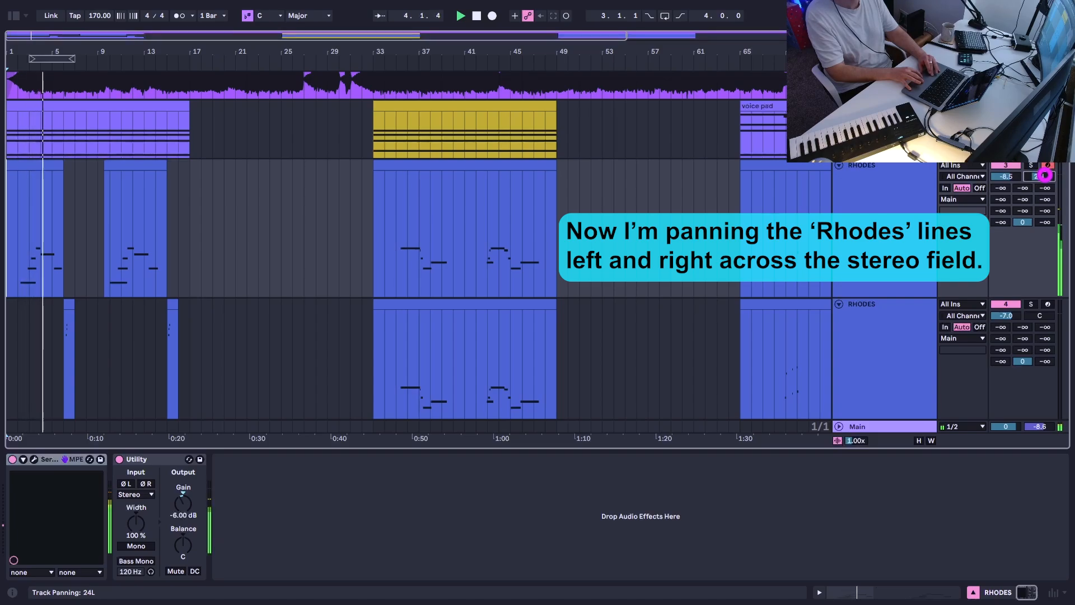
pyautogui.click(1039, 311)
pyautogui.moveTo(1034, 316)
pyautogui.mouseDown()
pyautogui.moveTo(1007, 315)
pyautogui.moveTo(1030, 317)
pyautogui.mouseUp()
pyautogui.moveTo(1006, 315); pyautogui.dragTo(1006, 316)
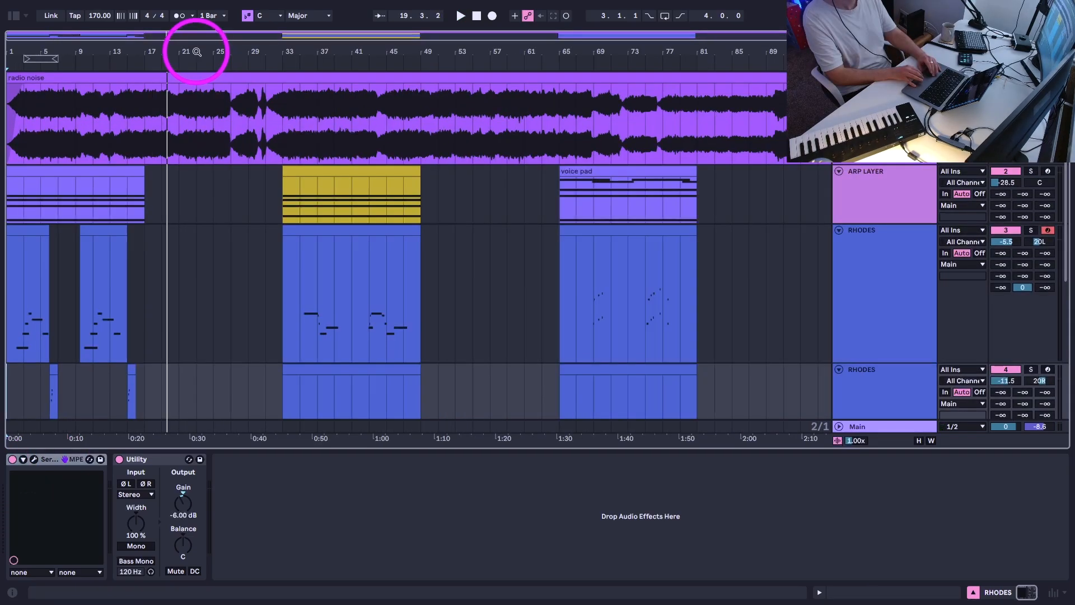
# Select the clips on all tracks from bar 33 onward and move the two later sections to bars 81 and 113
pyautogui.moveTo(196, 50); pyautogui.dragTo(196, 49)
pyautogui.scroll(-8, 218, 247)
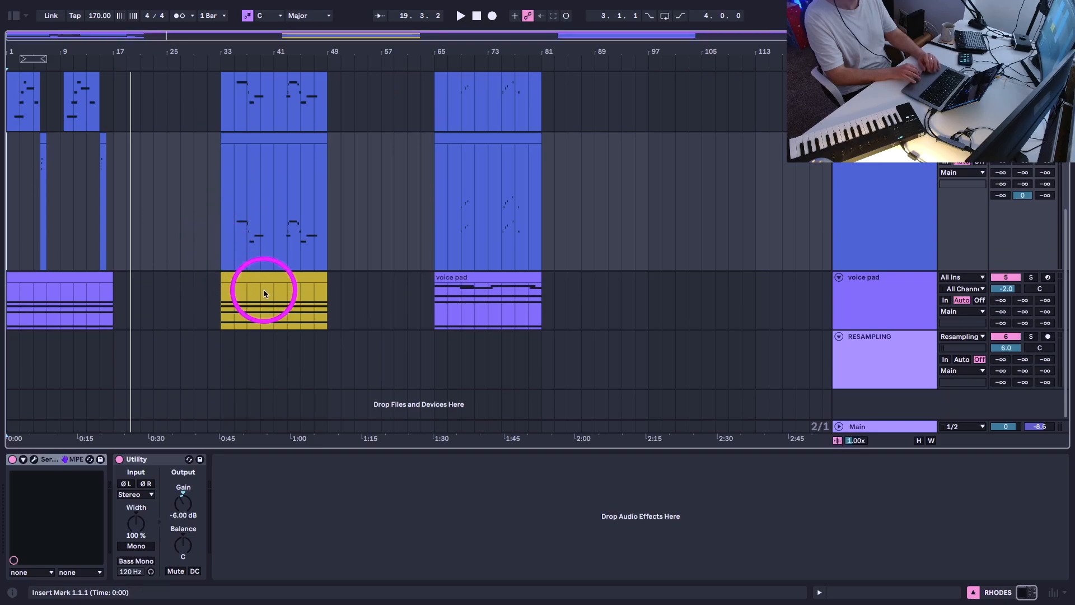
pyautogui.scroll(5, 263, 290)
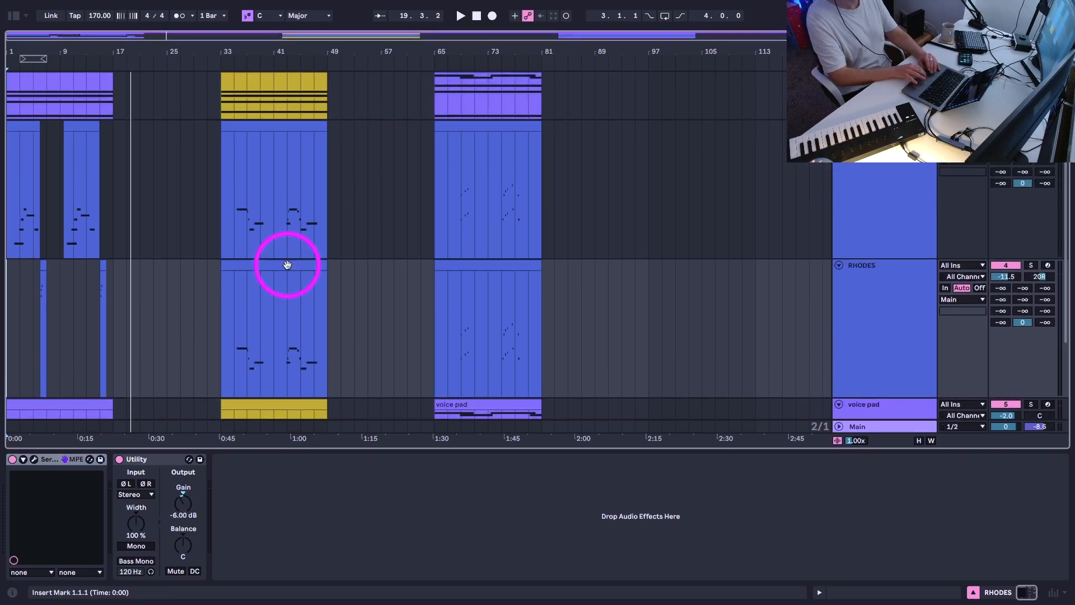
pyautogui.click(236, 171)
pyautogui.scroll(-6, 291, 271)
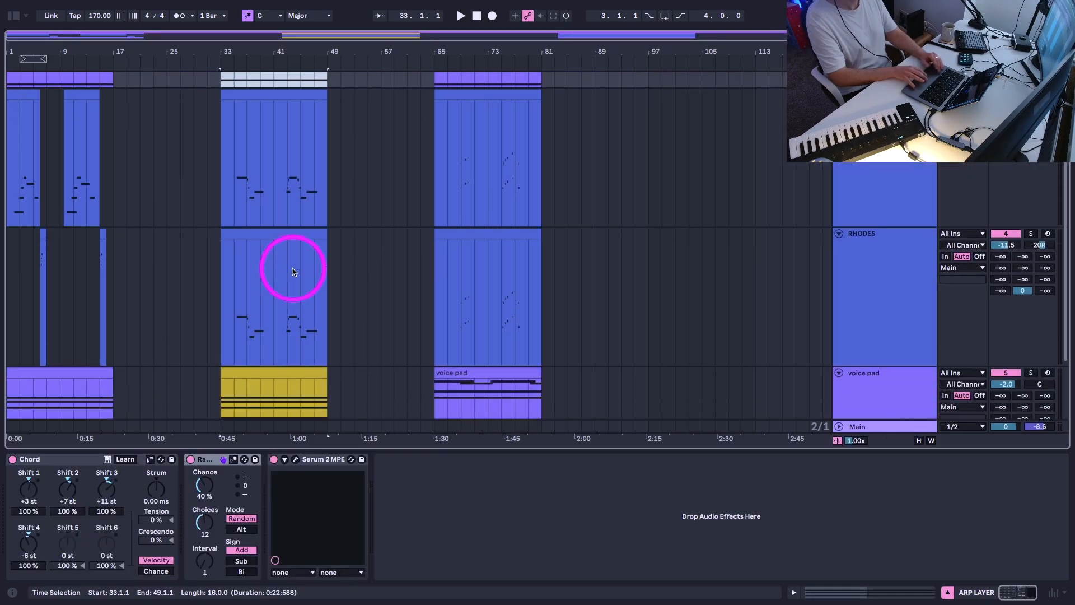
pyautogui.keyDown('shift'); pyautogui.click(443, 298); pyautogui.keyUp('shift')
# Extend the opening section to bar 33 by duplicating the clips of both RHODES tracks from bars 1–17 to bar 17
pyautogui.scroll(3, 454, 311)
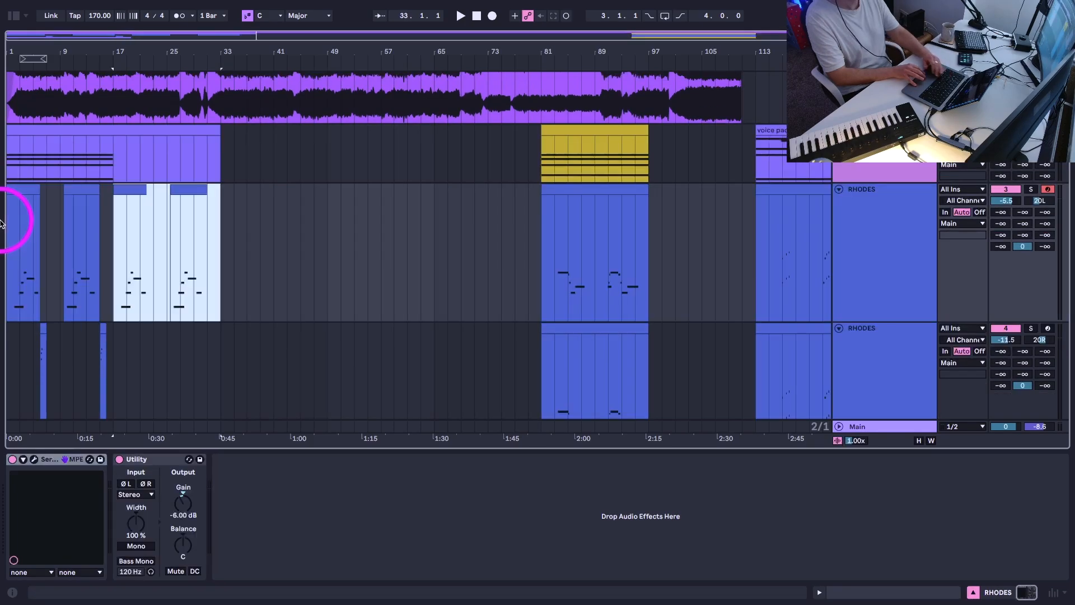
pyautogui.scroll(-3, 36, 229)
pyautogui.moveTo(108, 182); pyautogui.dragTo(0, 193)
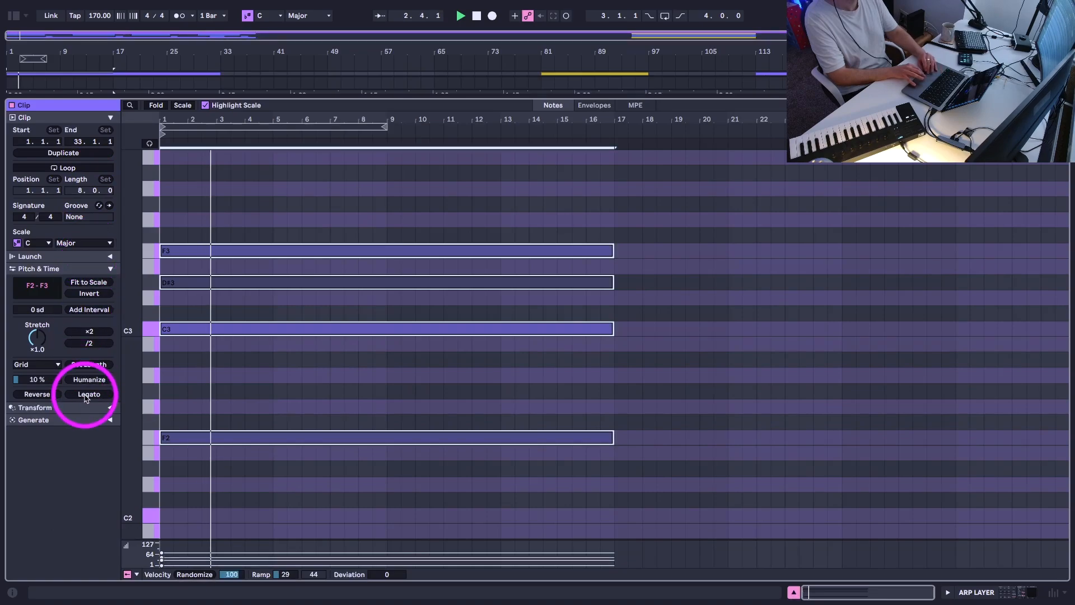
# Lengthen the opening ARP LAYER chord notes with Legato, audition the extended section and select the ARP LAYER track
pyautogui.click(88, 394)
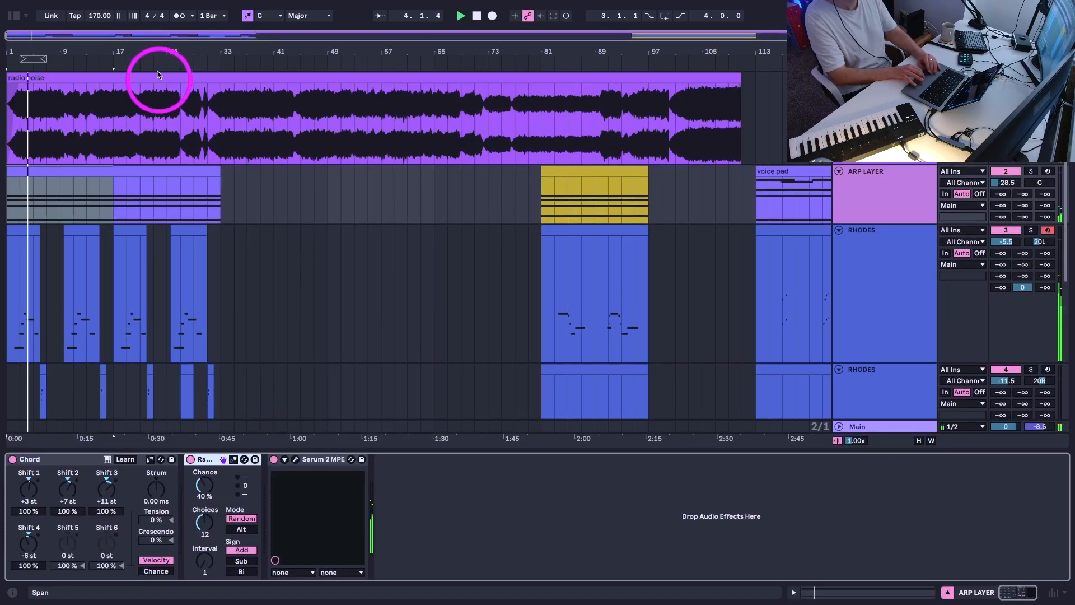
pyautogui.moveTo(150, 51); pyautogui.dragTo(150, 47)
pyautogui.click(1002, 182)
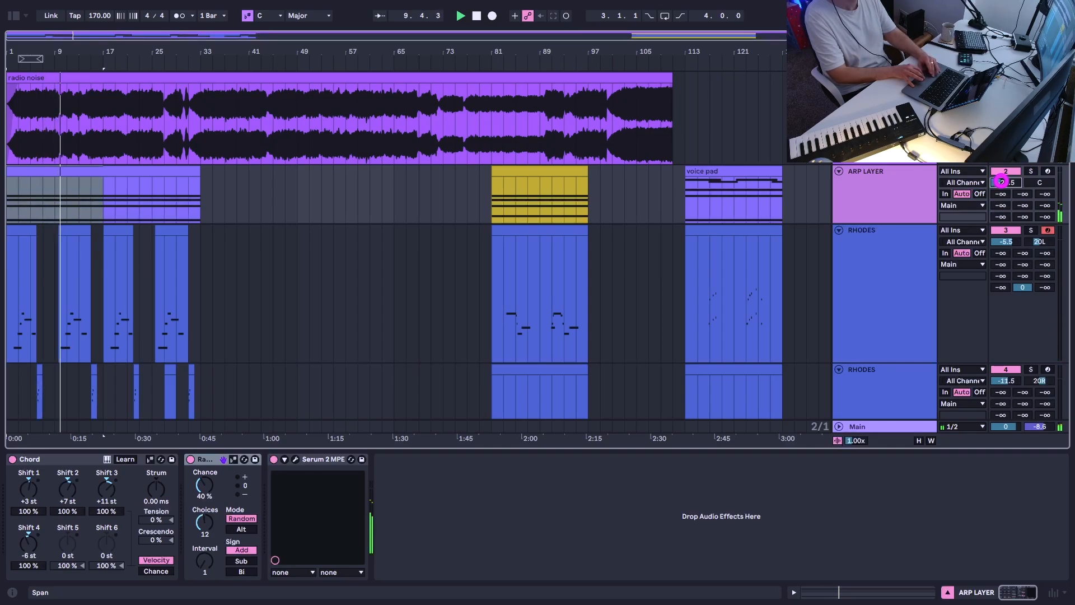
pyautogui.click(885, 197)
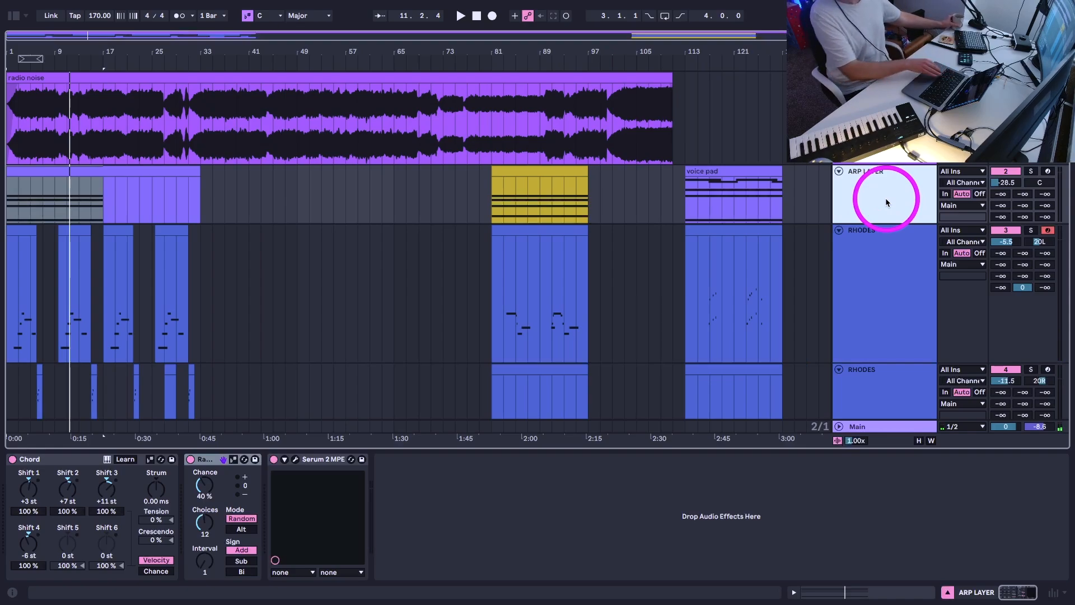
pyautogui.press('Tab')
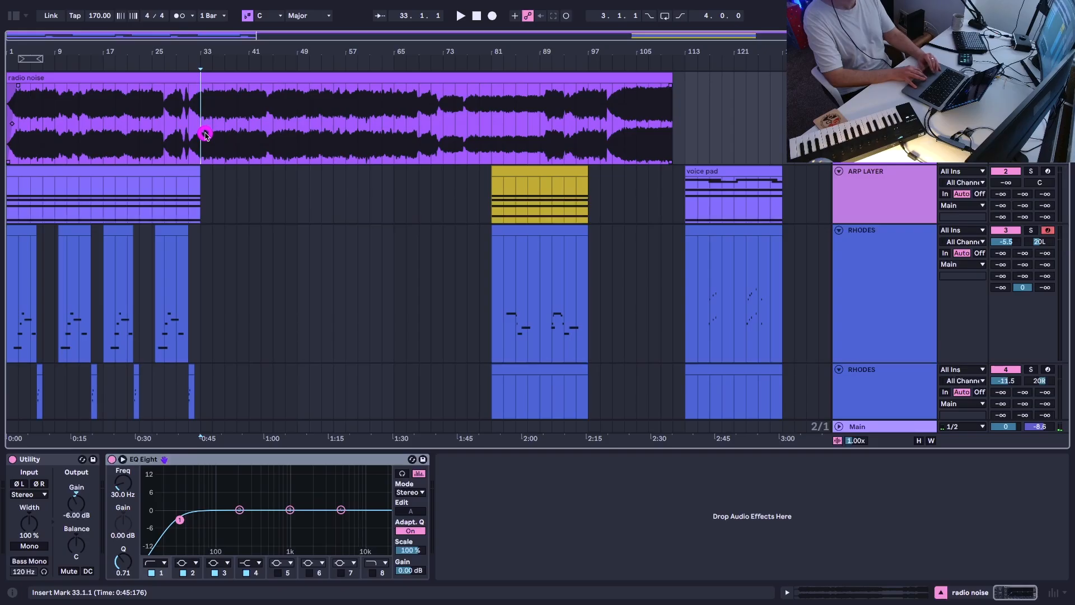
# Split off the radio noise audio after bar 33, move it to bar 73 and select the remaining opening clip
pyautogui.moveTo(201, 101); pyautogui.dragTo(672, 99)
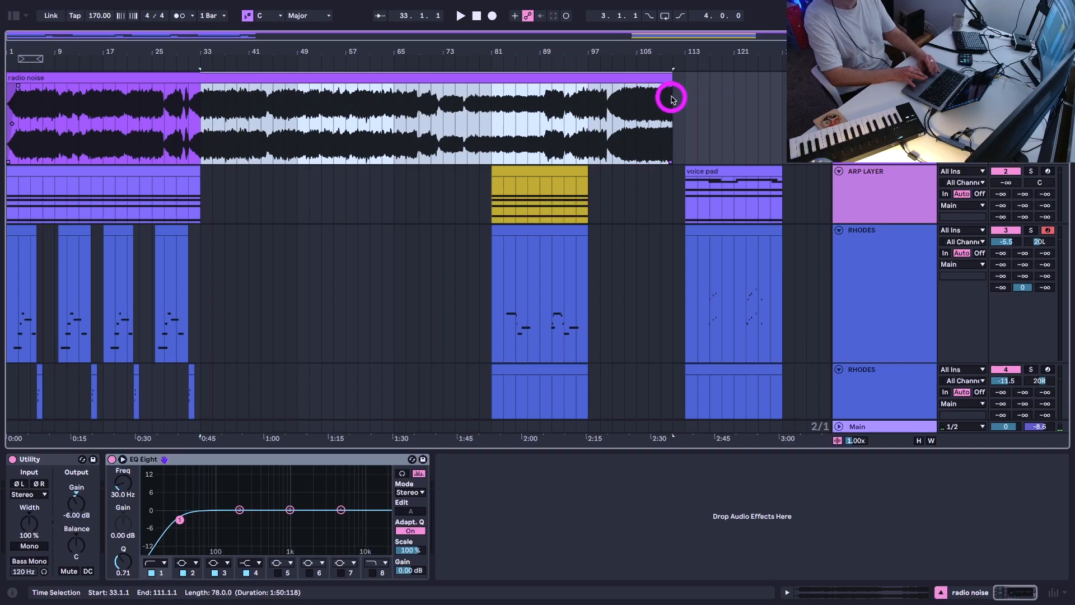
pyautogui.moveTo(404, 77); pyautogui.dragTo(641, 94)
pyautogui.click(196, 78)
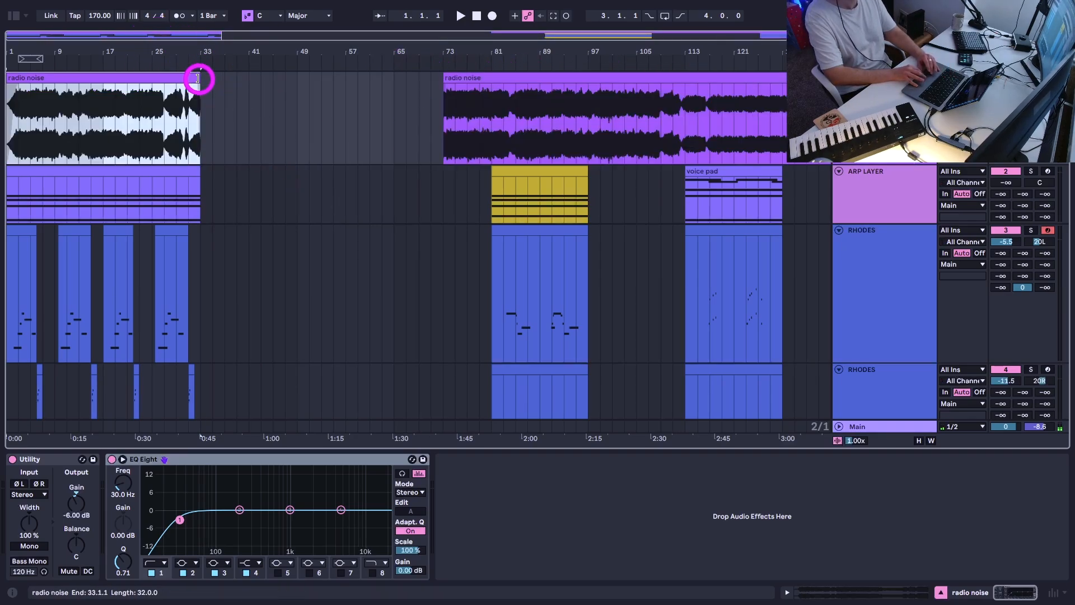
pyautogui.click(194, 81)
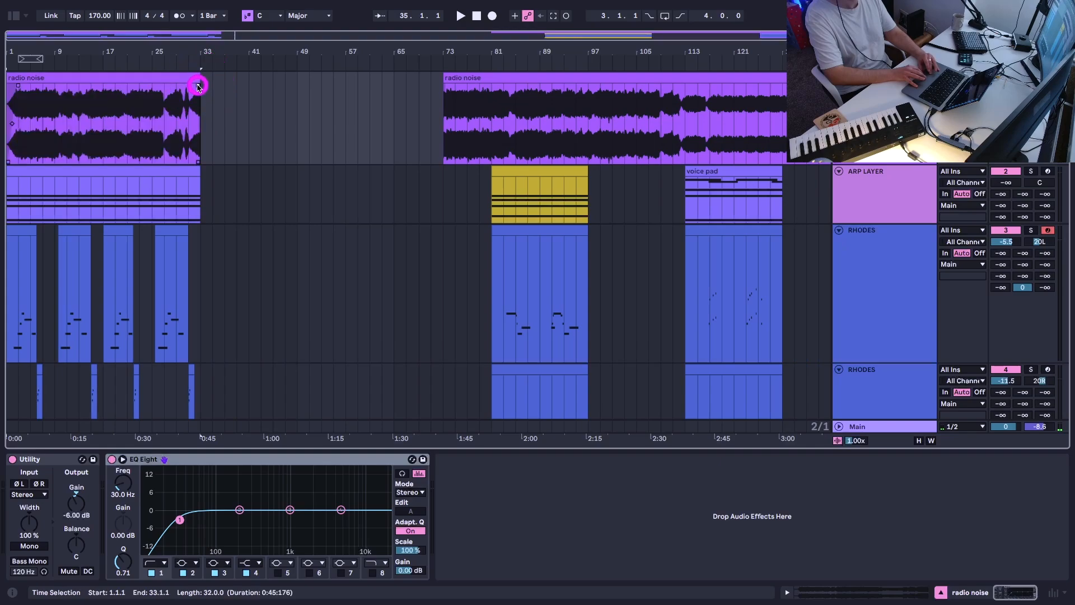
# Extend the opening radio noise clip to bar 35 with a fade-out at its end and audition the ending
pyautogui.click(190, 138)
pyautogui.press('space')
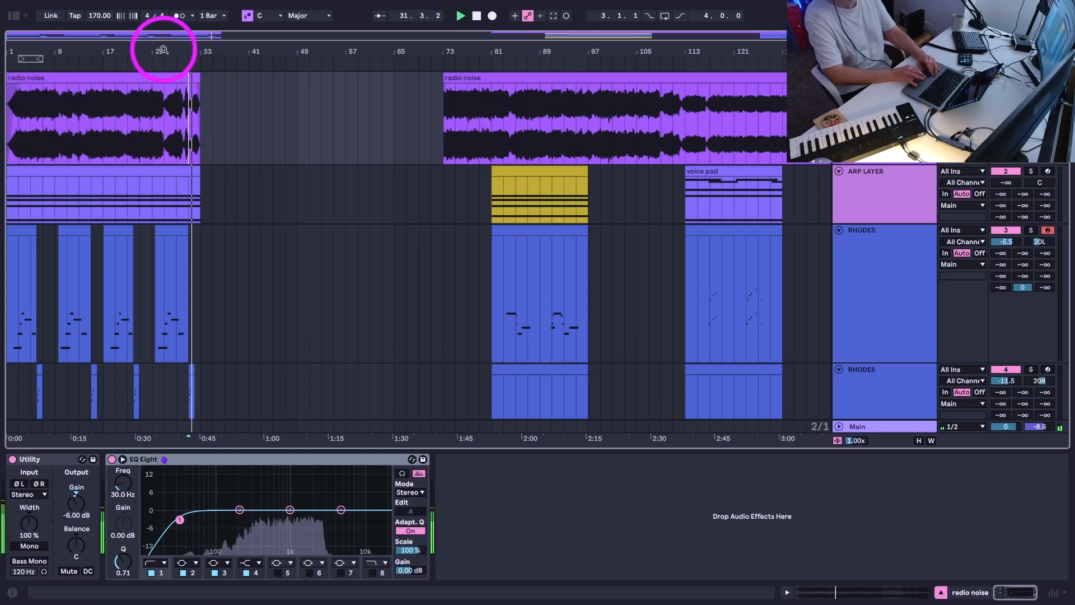
pyautogui.moveTo(161, 48); pyautogui.dragTo(163, 47)
pyautogui.moveTo(315, 90); pyautogui.dragTo(404, 86)
pyautogui.scroll(-3, 343, 112)
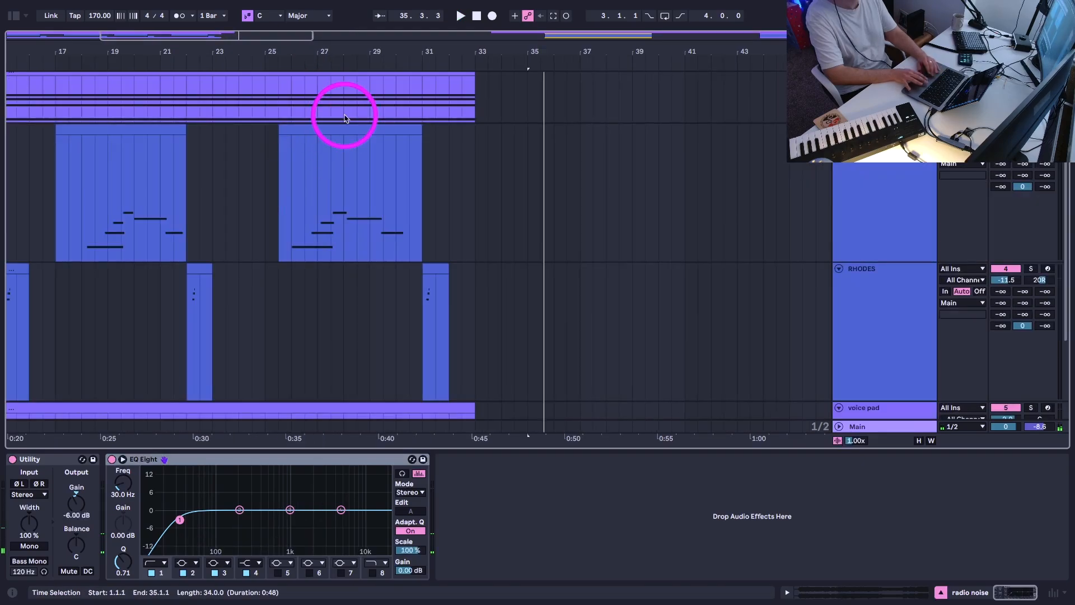
# Return playback to the start and record the opening section with its tail onto the RESAMPLING track
pyautogui.moveTo(336, 43); pyautogui.dragTo(228, 43)
pyautogui.scroll(-3, 347, 67)
pyautogui.click(477, 16)
pyautogui.click(477, 16)
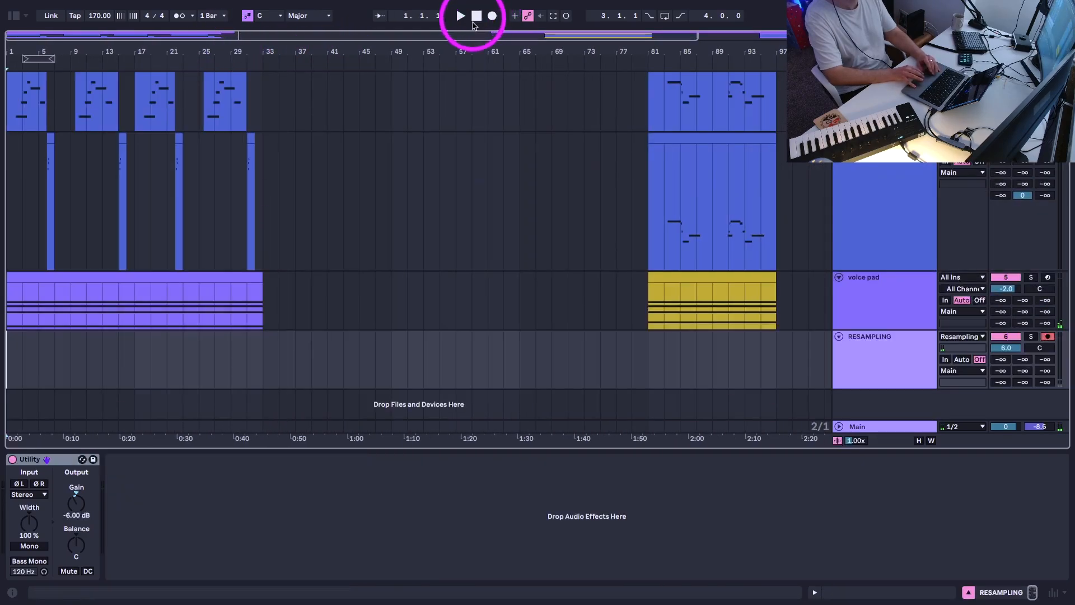
pyautogui.scroll(5, 506, 207)
pyautogui.click(917, 192)
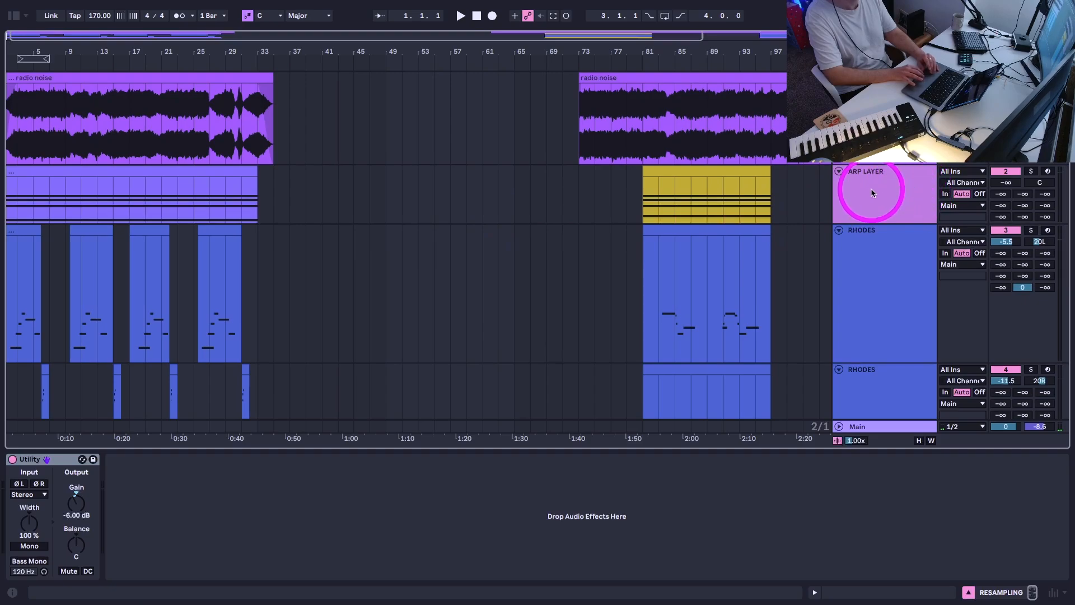
pyautogui.click(477, 16)
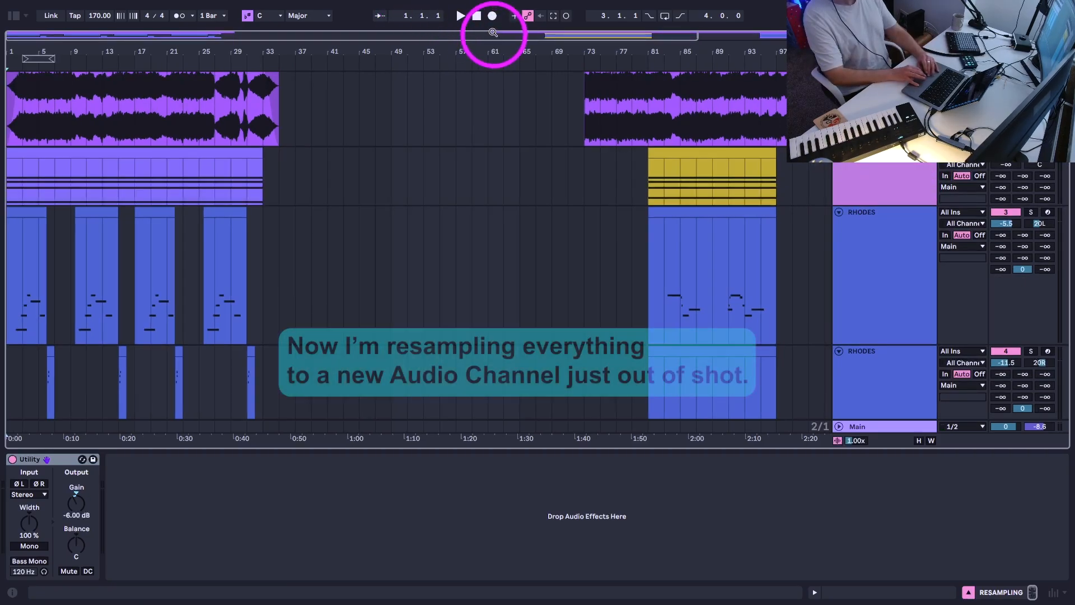
pyautogui.click(492, 16)
pyautogui.scroll(1, 487, 79)
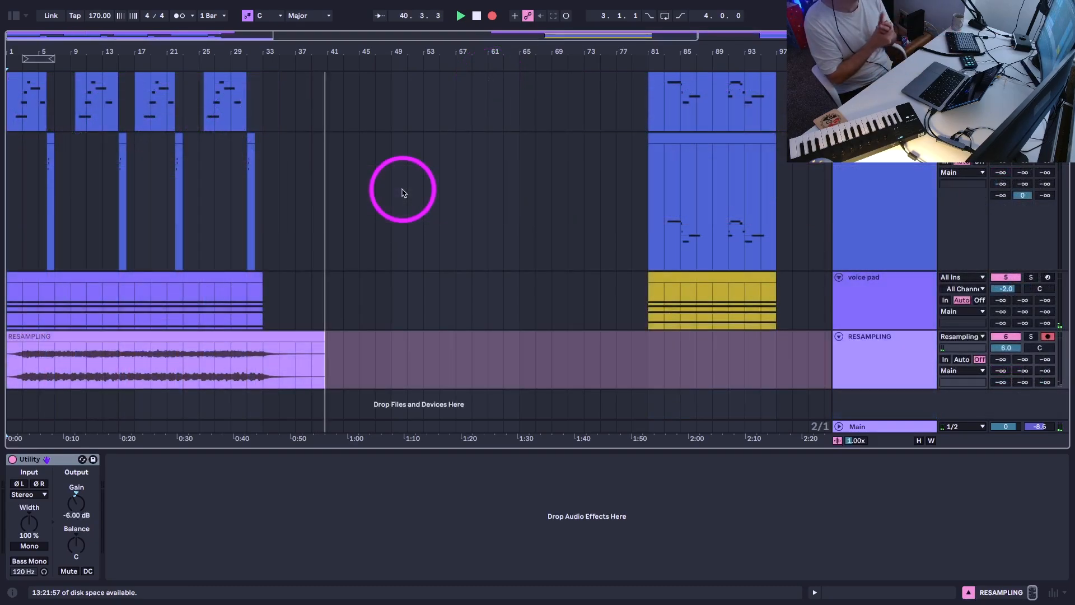
pyautogui.press('space')
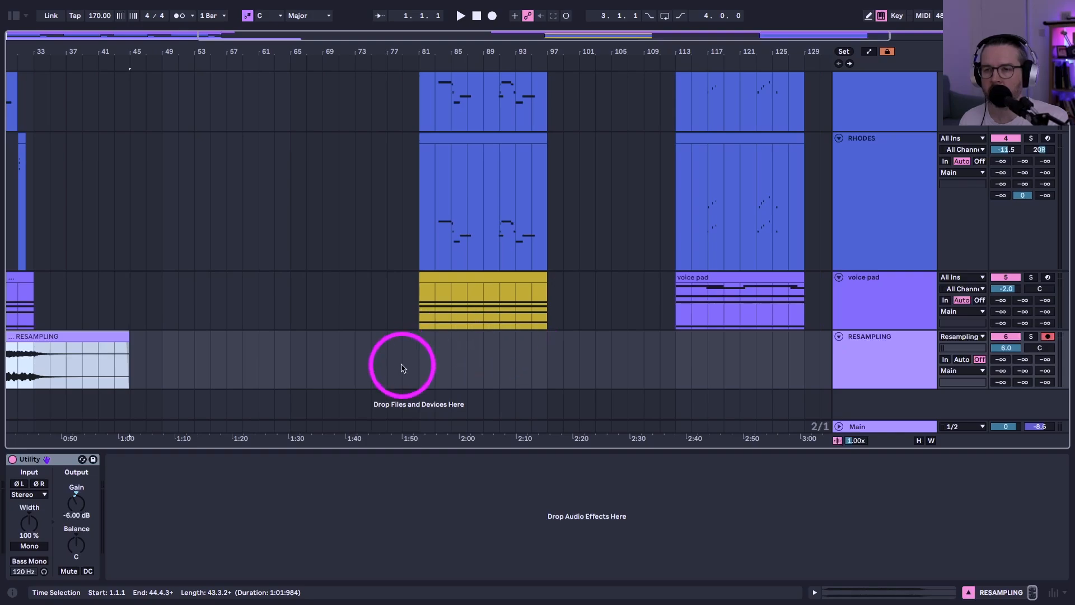
# Move the middle section to bar 65 and extend its radio noise, ARP LAYER, RHODES and voice pad clips to bar 97
pyautogui.scroll(2, 402, 368)
pyautogui.click(431, 173)
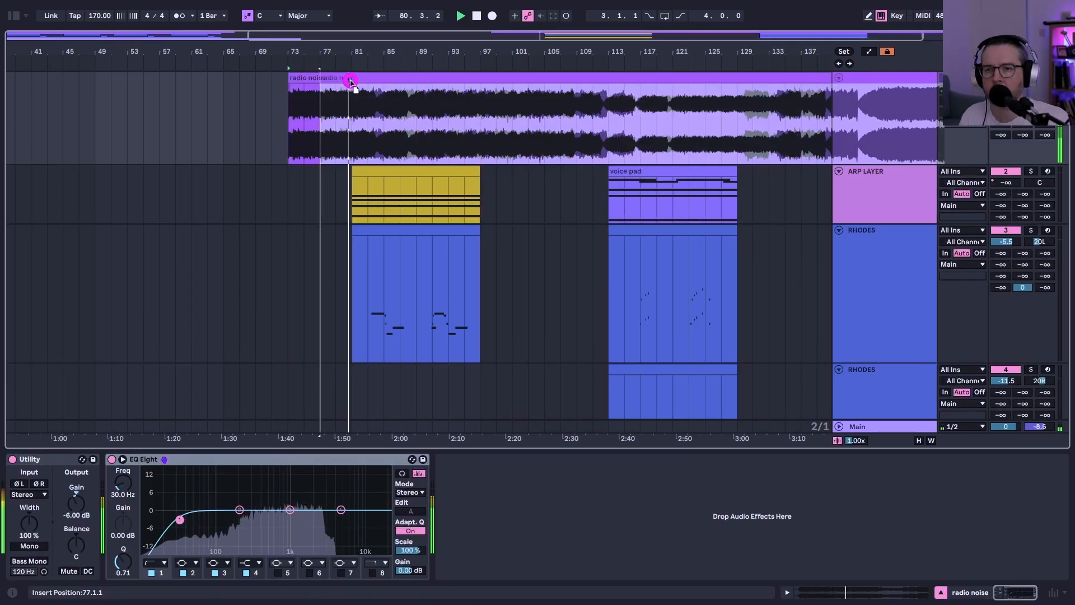
pyautogui.moveTo(373, 84); pyautogui.dragTo(195, 96)
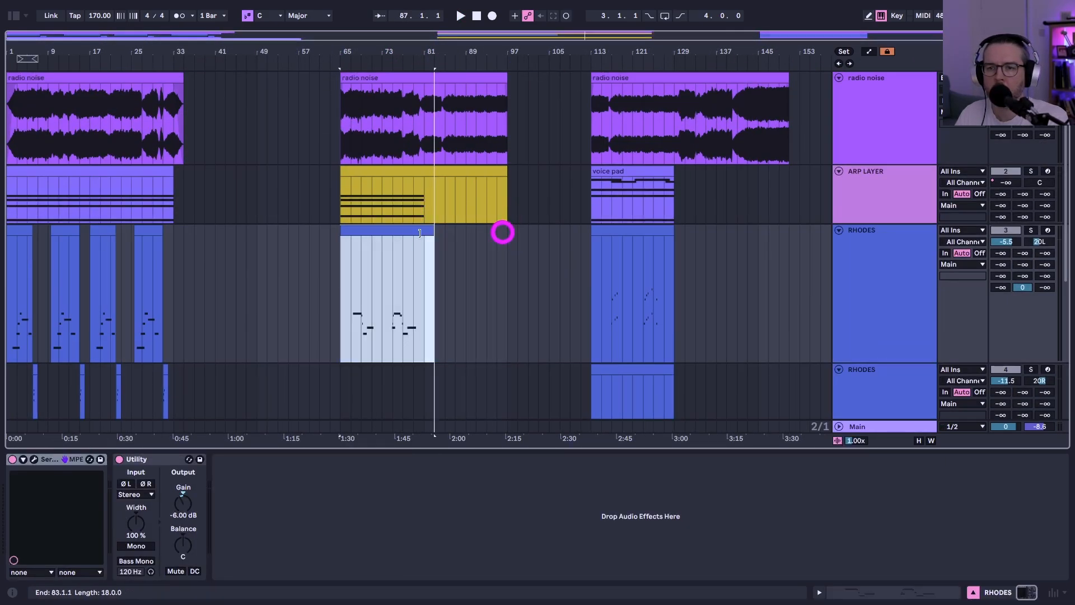
pyautogui.click(338, 274)
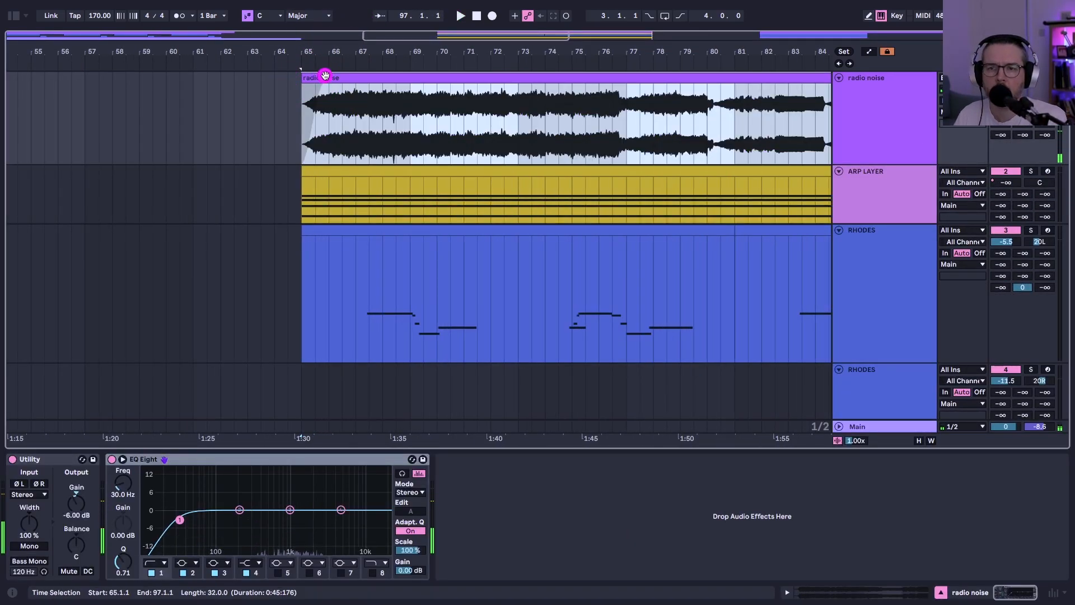
# Fade in the middle radio noise clip from bar 65 to about bar 69 and bend the fade curve for a slower start
pyautogui.moveTo(305, 95); pyautogui.dragTo(344, 90)
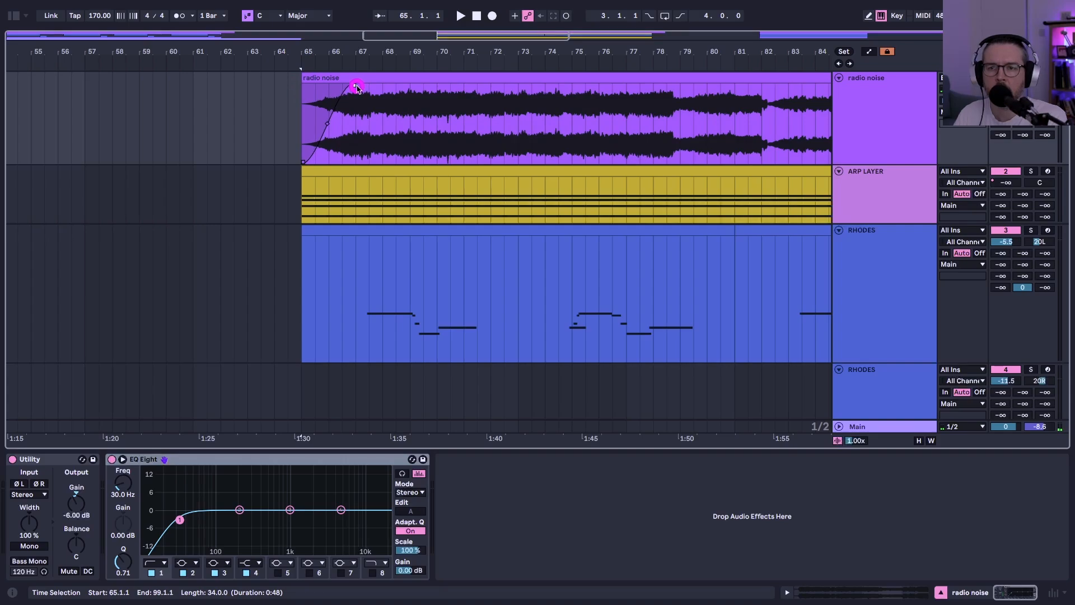
pyautogui.click(355, 82)
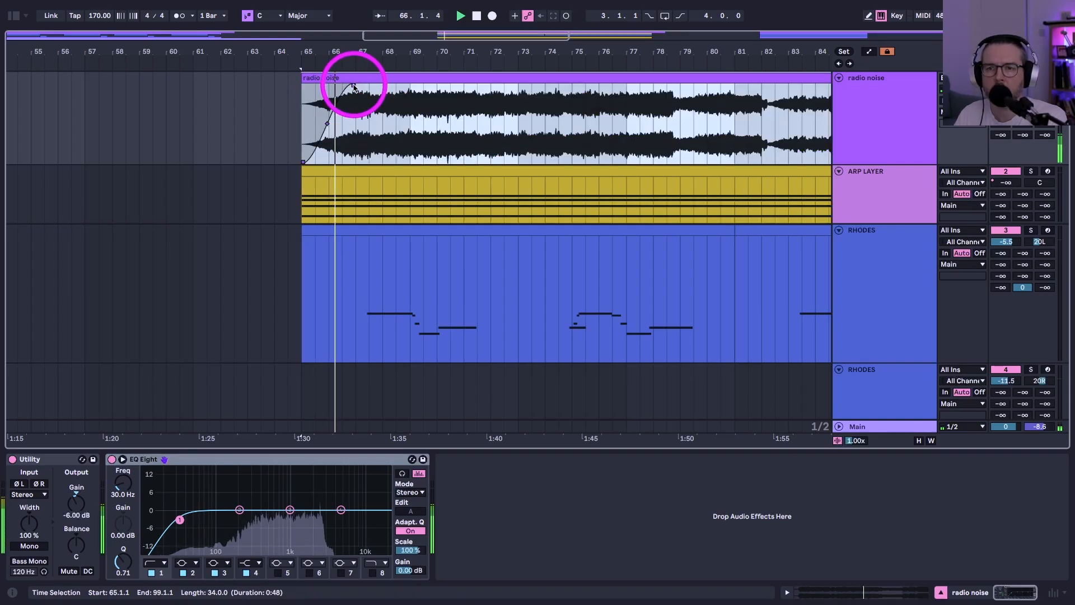
pyautogui.click(353, 86)
pyautogui.moveTo(354, 85)
pyautogui.mouseDown()
pyautogui.moveTo(336, 82)
pyautogui.moveTo(389, 94)
pyautogui.mouseUp()
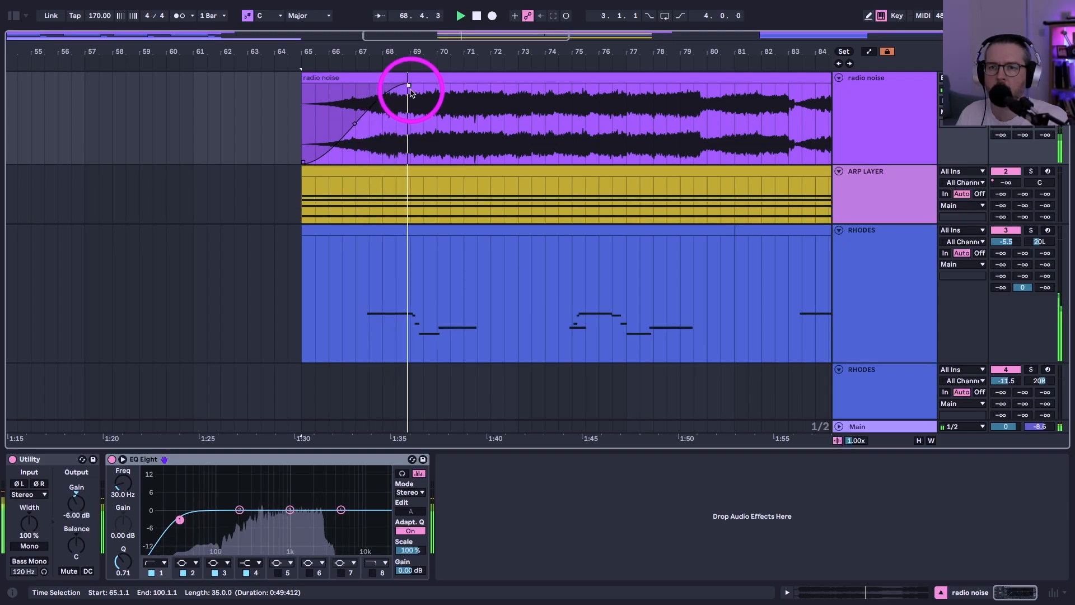
pyautogui.moveTo(354, 123); pyautogui.dragTo(355, 137)
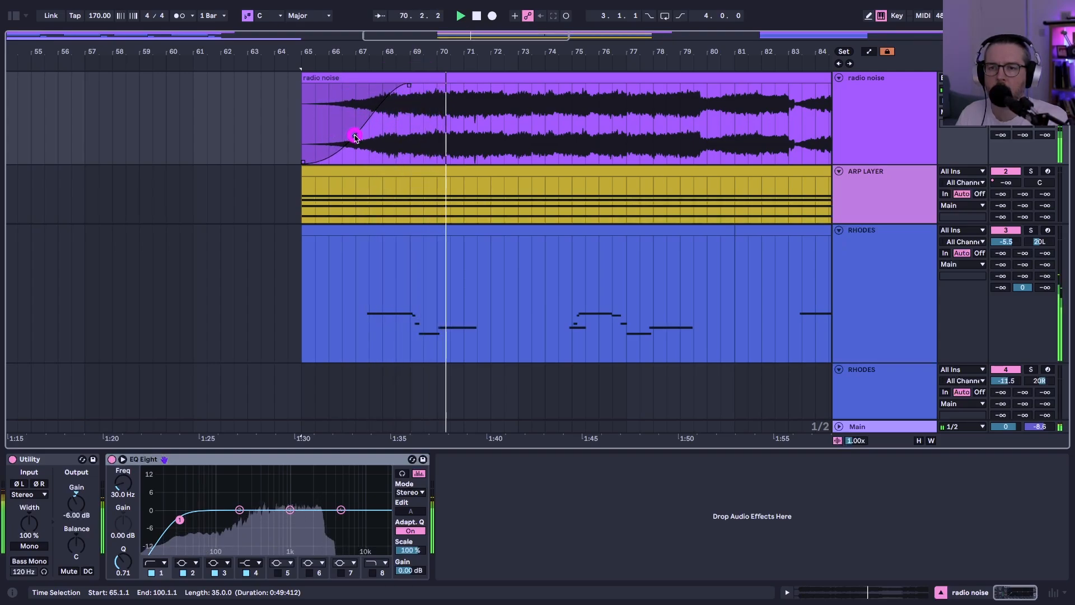
# Try lengthening the middle radio noise fade-in to about bar 71, undo it and replay from bar 65
pyautogui.moveTo(410, 87); pyautogui.dragTo(464, 91)
pyautogui.press('space')
pyautogui.click(301, 135)
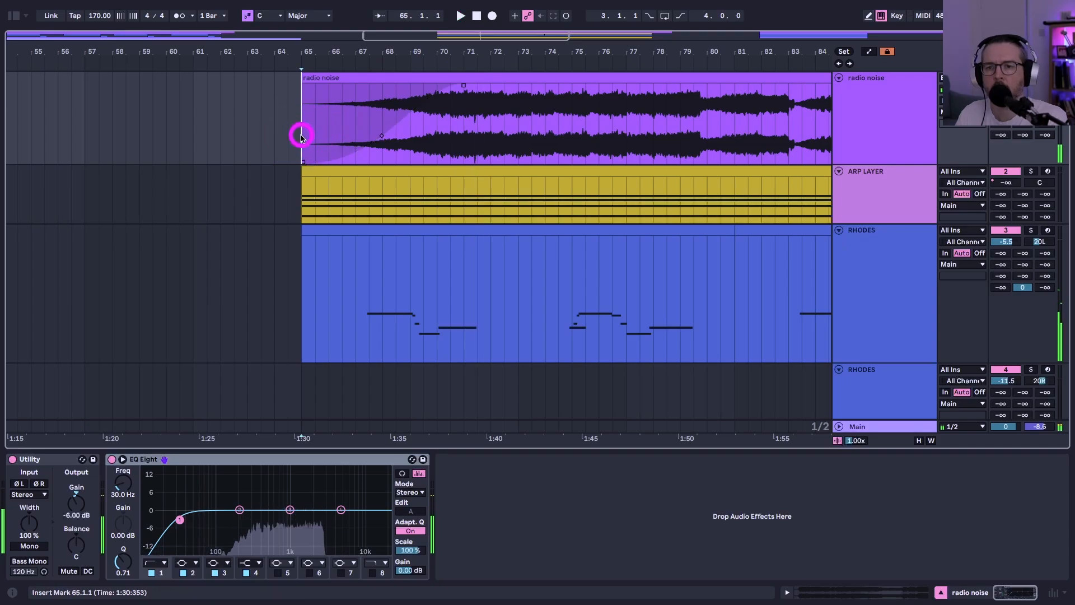
pyautogui.press('super+z')
pyautogui.moveTo(384, 84); pyautogui.dragTo(403, 89)
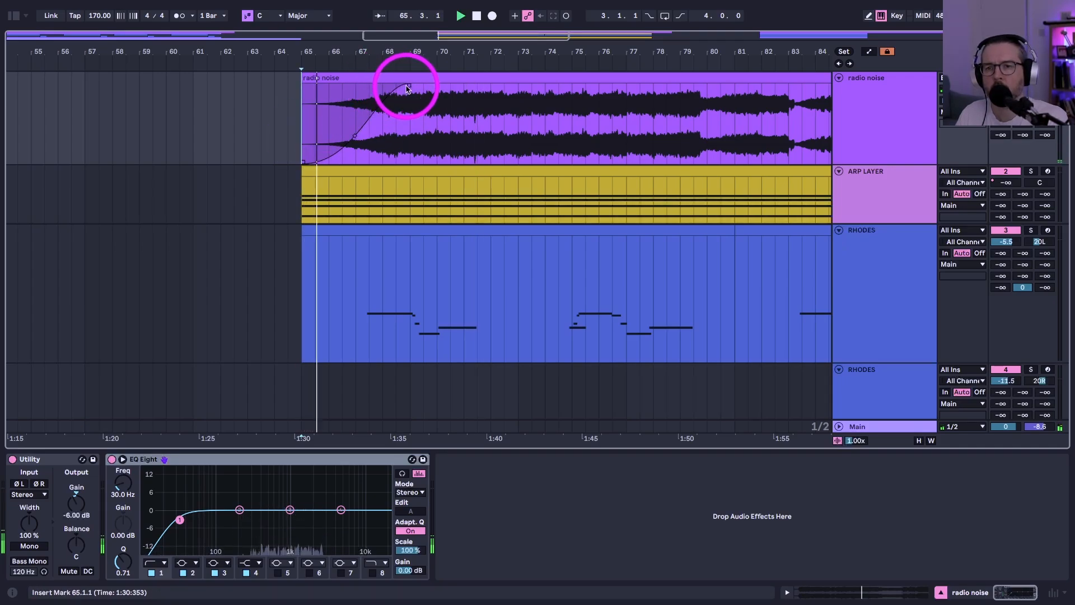
# Collapse the tracks above RESAMPLING and review the device chains of the RHODES, voice pad and radio noise tracks
pyautogui.click(839, 142)
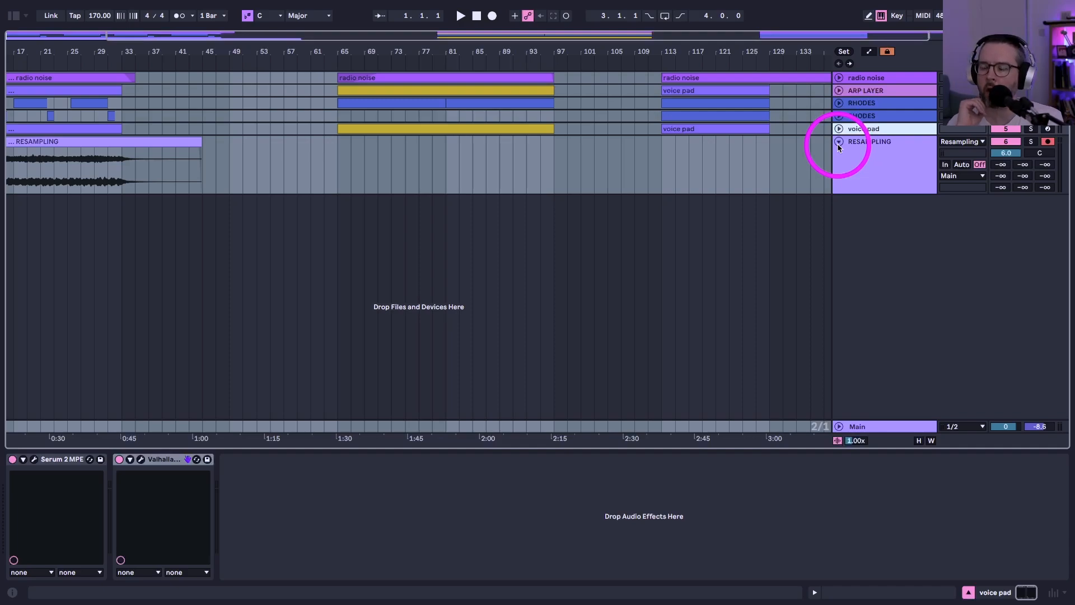
pyautogui.click(862, 90)
pyautogui.click(860, 104)
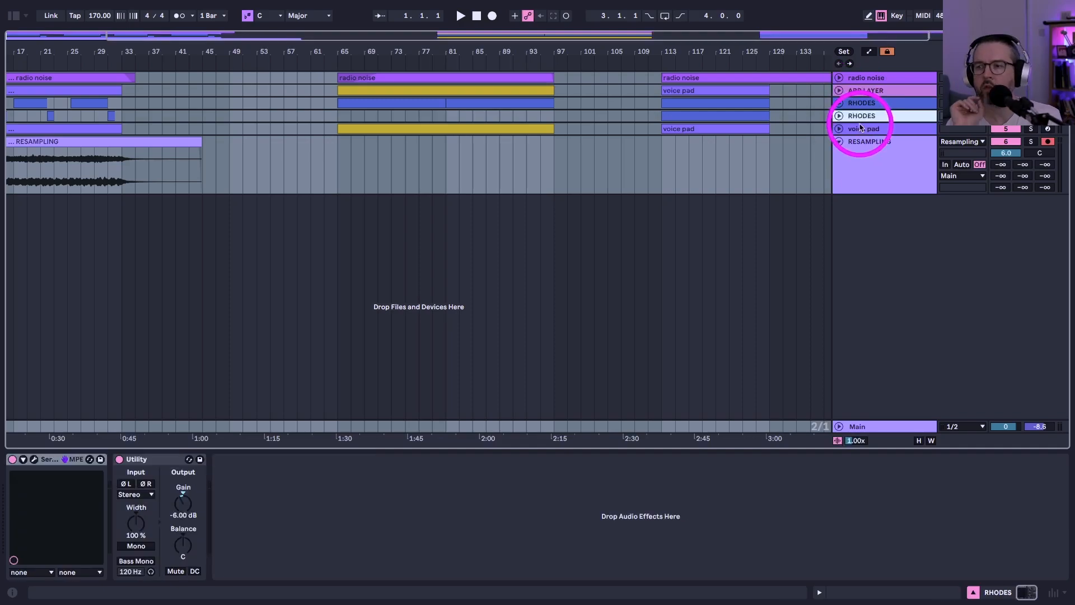
pyautogui.click(861, 129)
pyautogui.click(861, 116)
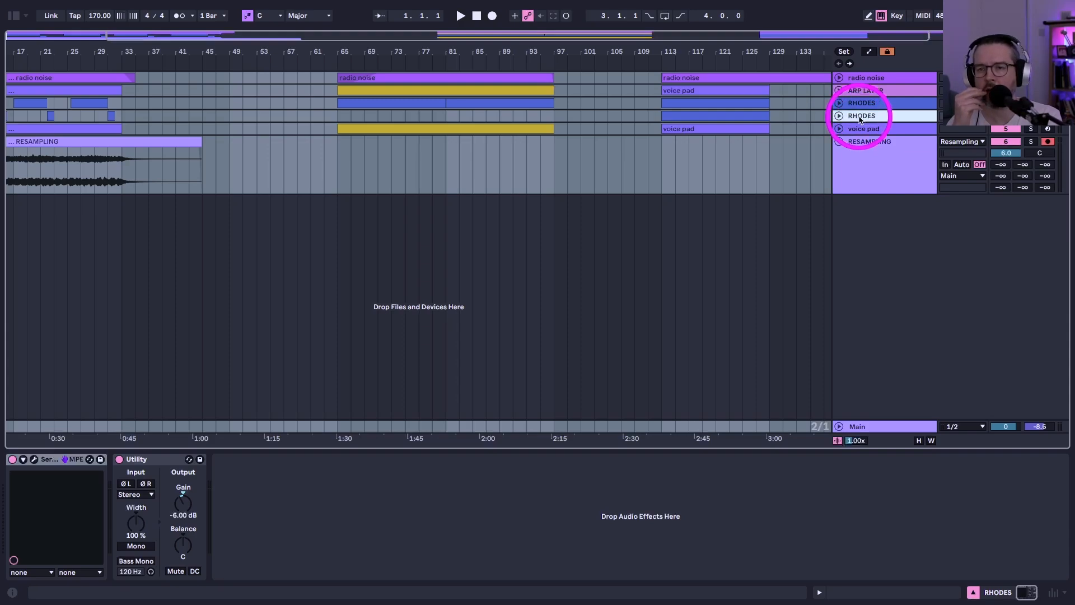
pyautogui.click(861, 128)
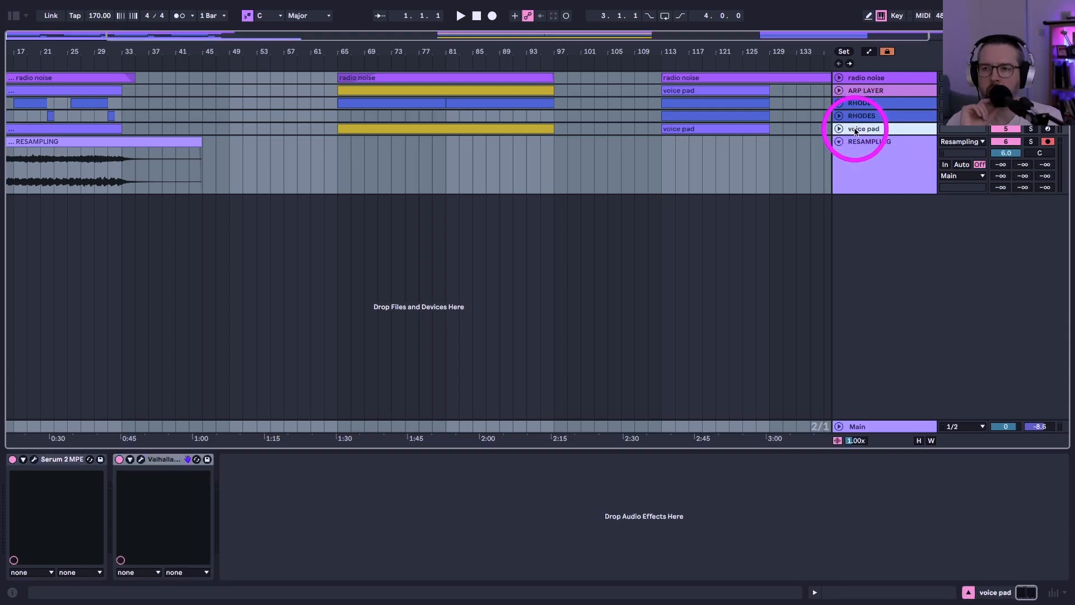
pyautogui.moveTo(600, 51); pyautogui.dragTo(600, 48)
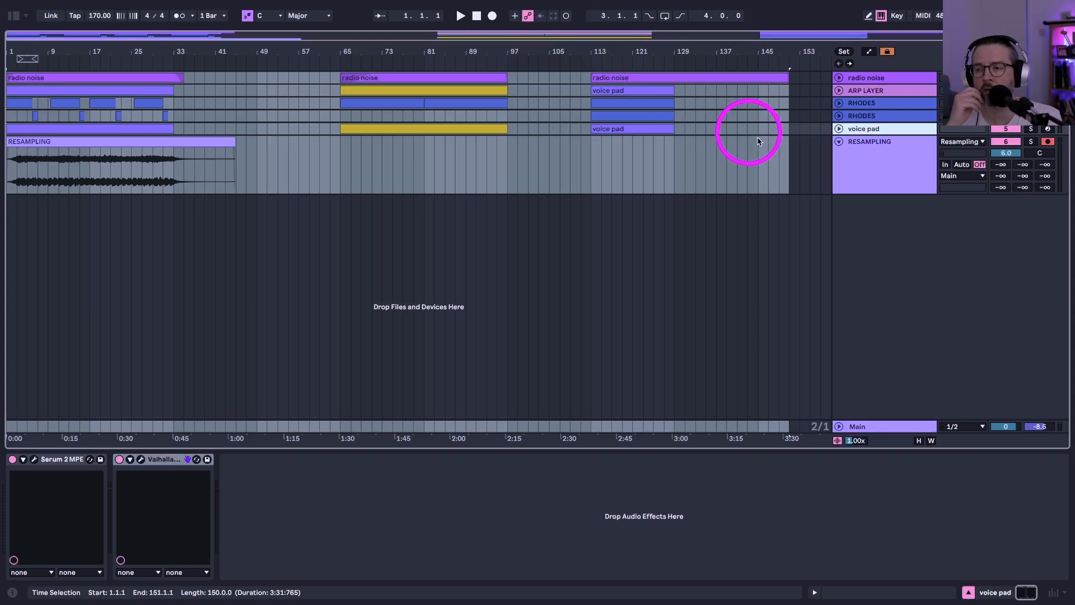
pyautogui.click(838, 92)
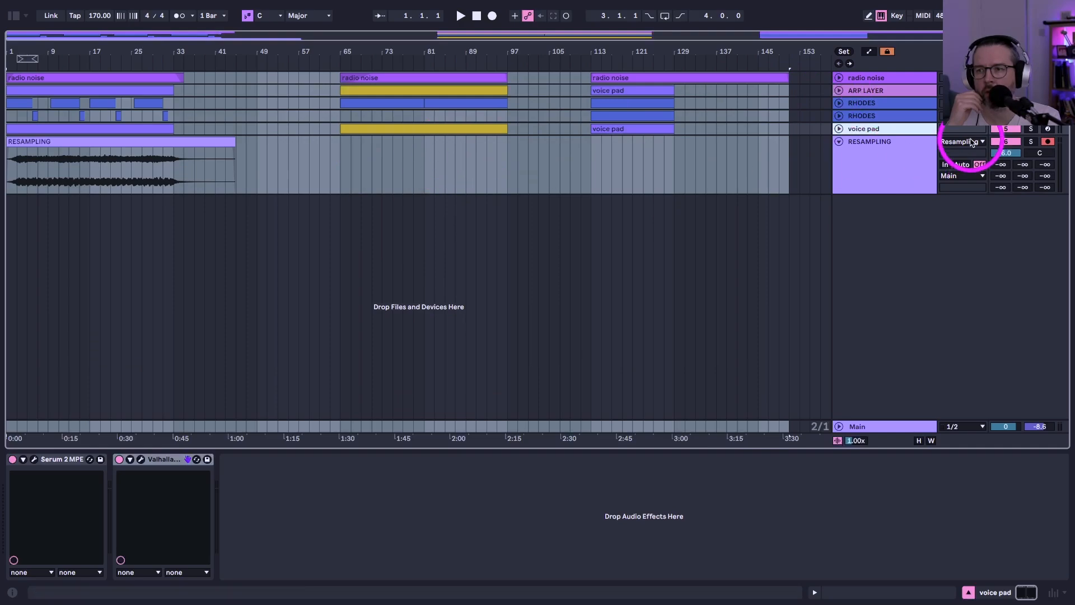
pyautogui.click(864, 104)
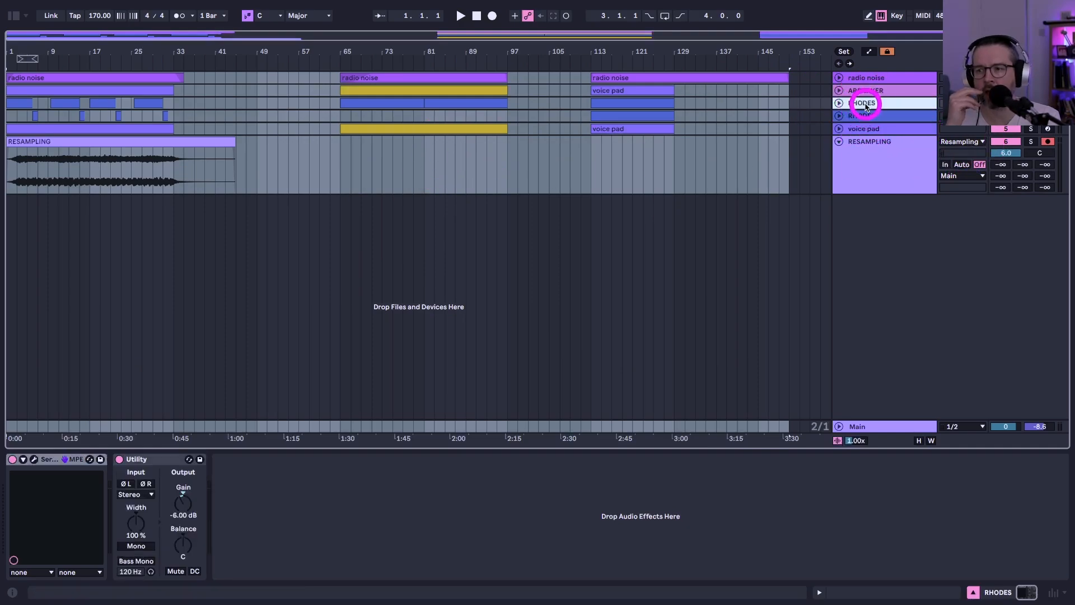
pyautogui.click(856, 78)
pyautogui.click(838, 79)
pyautogui.click(837, 78)
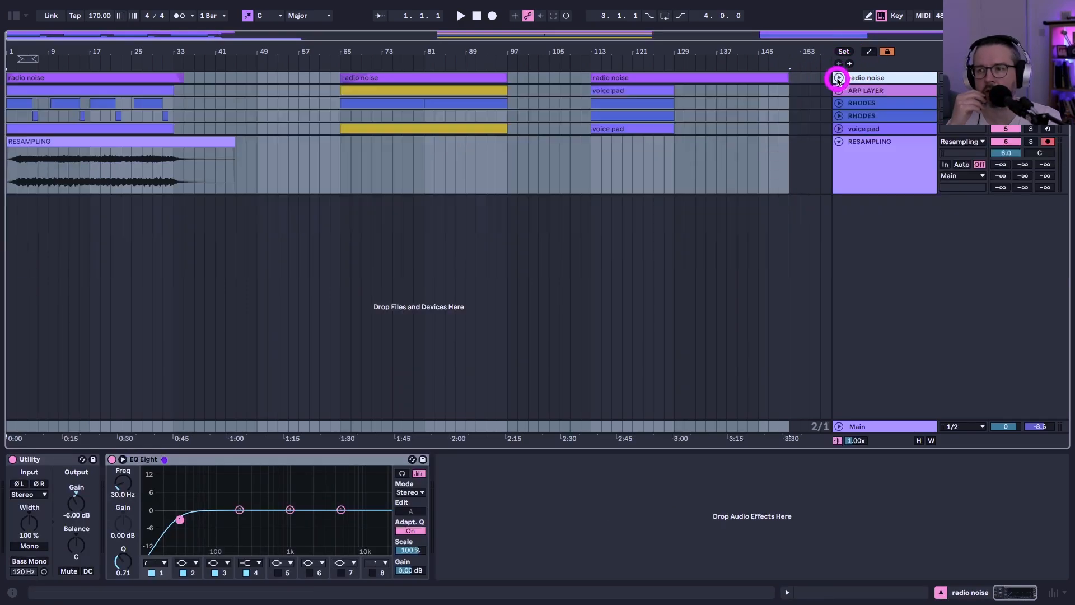
pyautogui.hotkey('ctrl', 'Up')
# Add an Auto Filter after the Spectrum on the Main track, using the mixer view and the audio effects browser
pyautogui.click(643, 348)
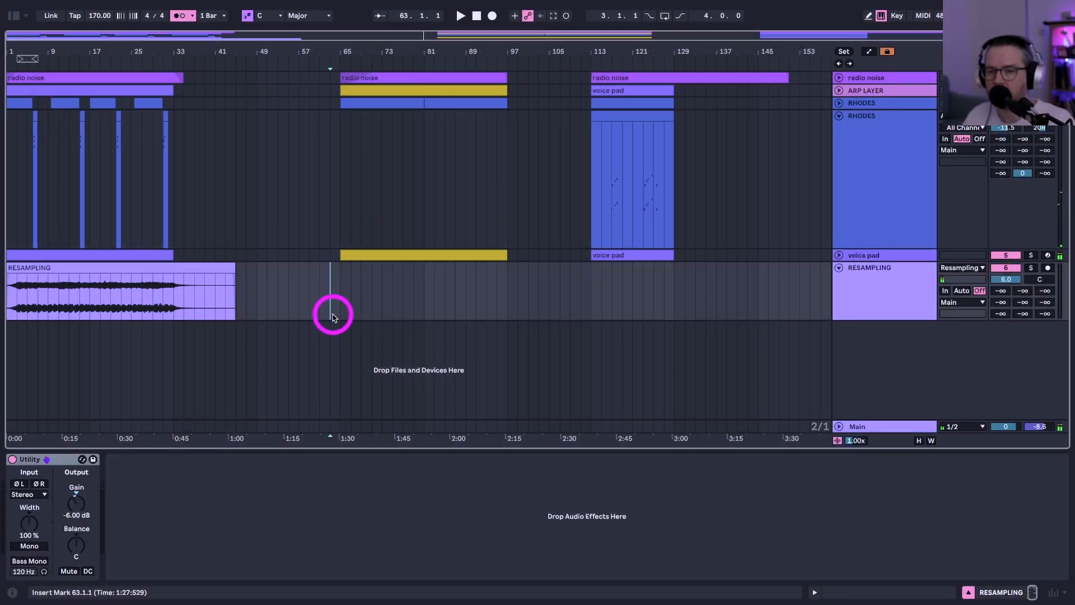
pyautogui.click(878, 420)
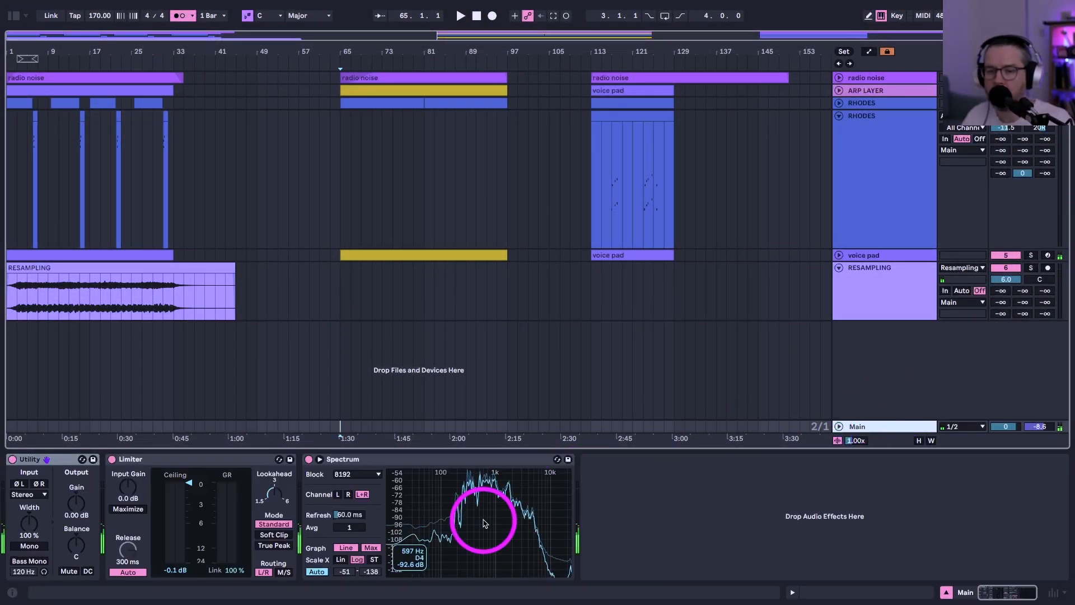
pyautogui.click(12, 17)
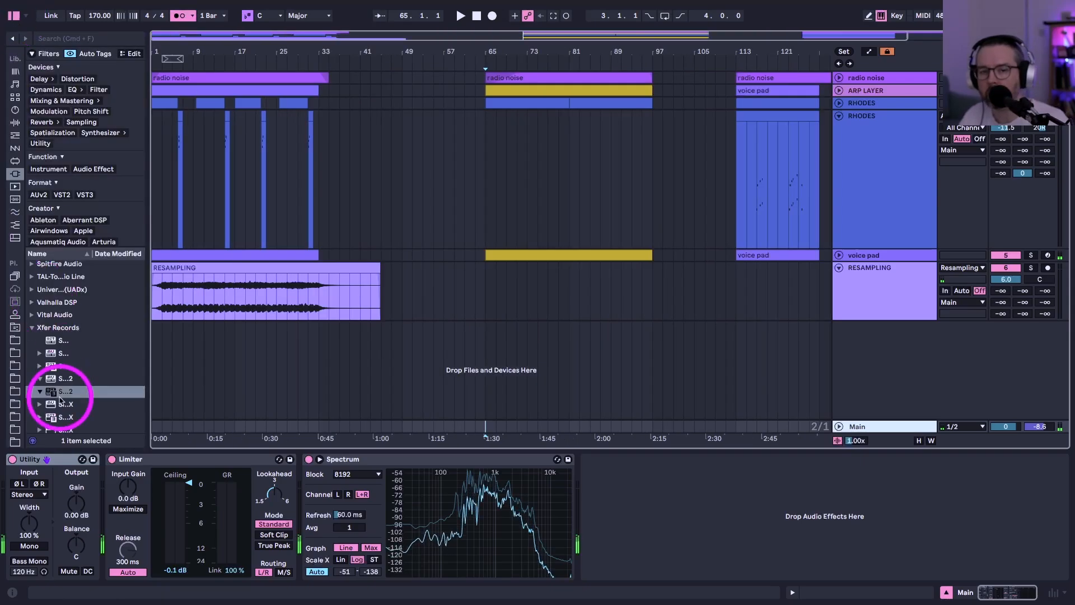
pyautogui.press('Tab')
pyautogui.moveTo(173, 186); pyautogui.dragTo(870, 201)
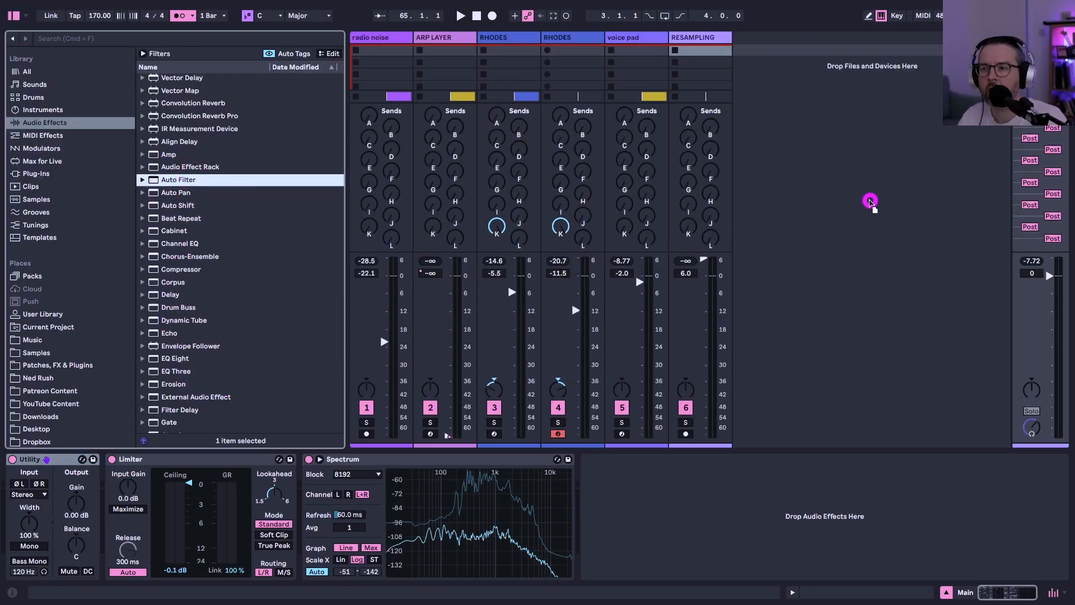
pyautogui.moveTo(1054, 192); pyautogui.dragTo(520, 493)
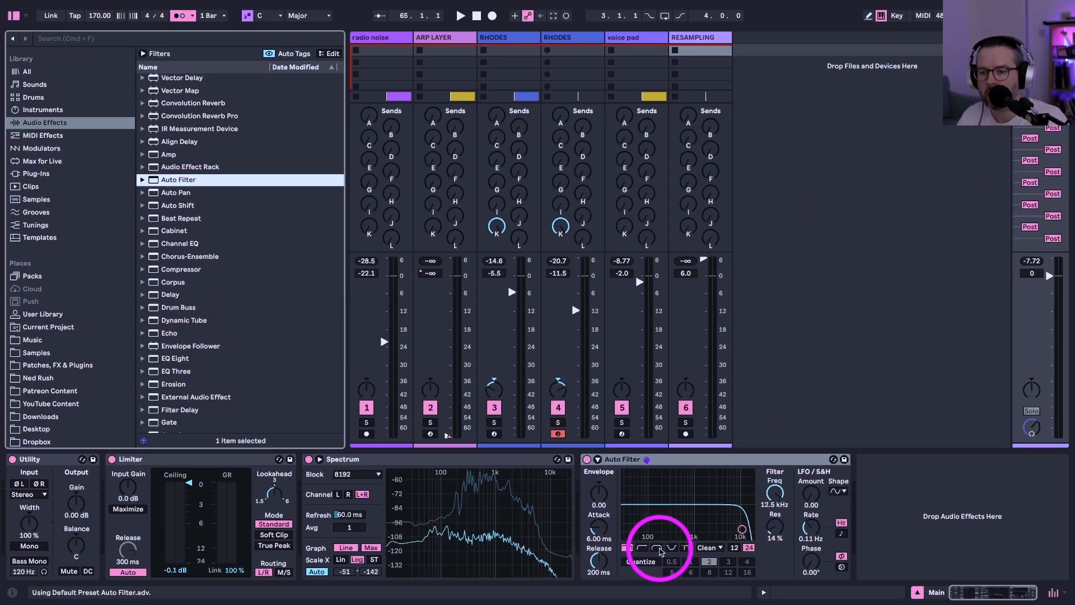
# Set the Auto Filter to band-pass, sweep its frequency down to 472 Hz with the metronome off, and bypass the filter
pyautogui.click(657, 547)
pyautogui.click(179, 16)
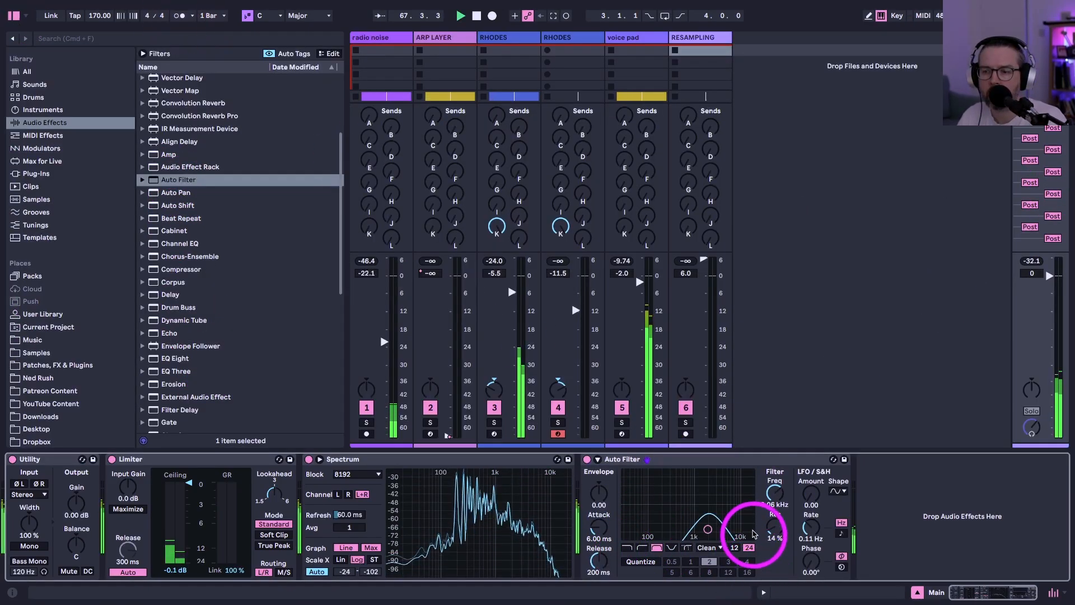
pyautogui.moveTo(772, 493); pyautogui.dragTo(772, 492)
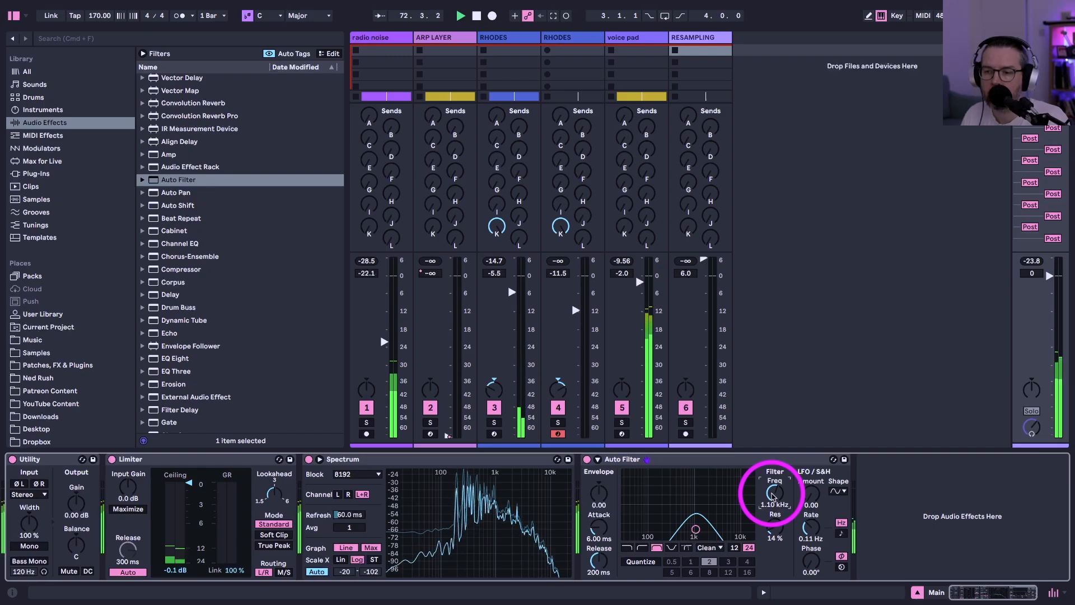
pyautogui.click(773, 494)
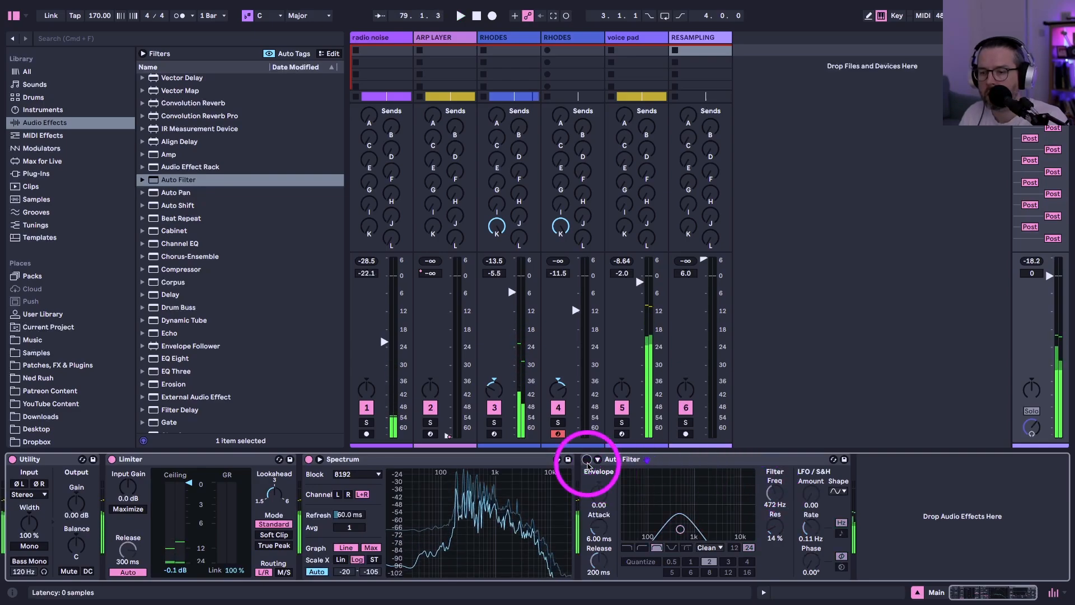
# Return to the arrangement, arm the RESAMPLING track for recording and expand the radio noise track
pyautogui.press('Tab')
pyautogui.hscroll(3, 621, 324)
pyautogui.click(585, 303)
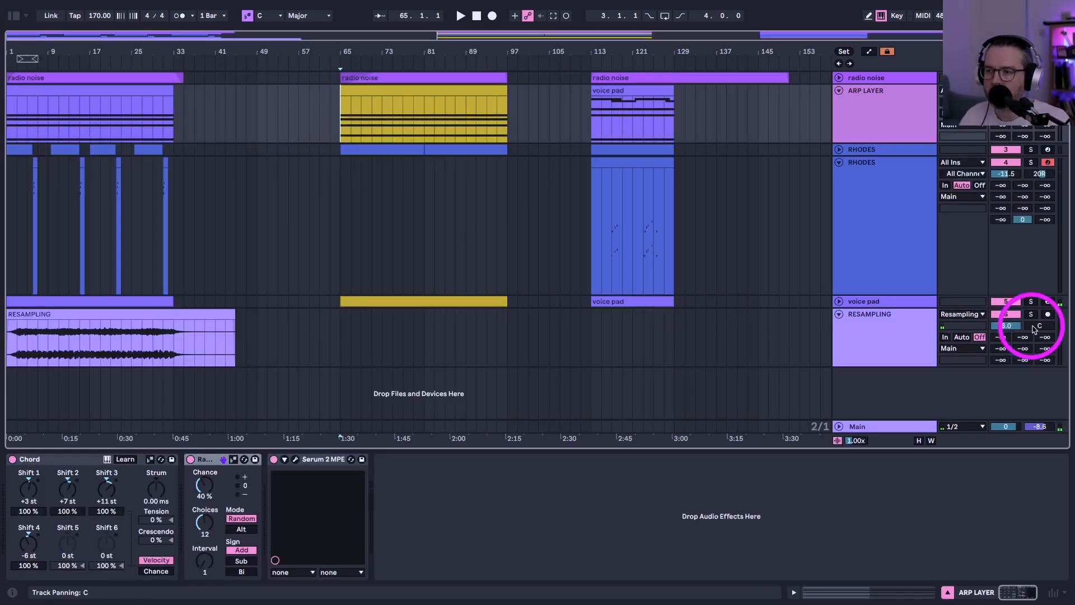
pyautogui.click(1047, 314)
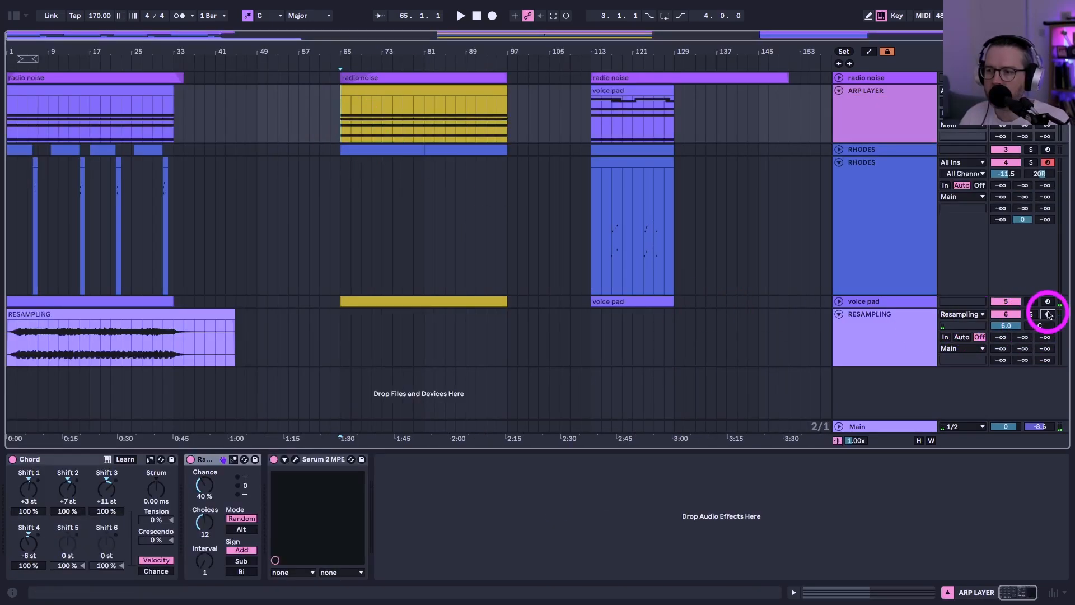
pyautogui.click(838, 77)
pyautogui.click(505, 88)
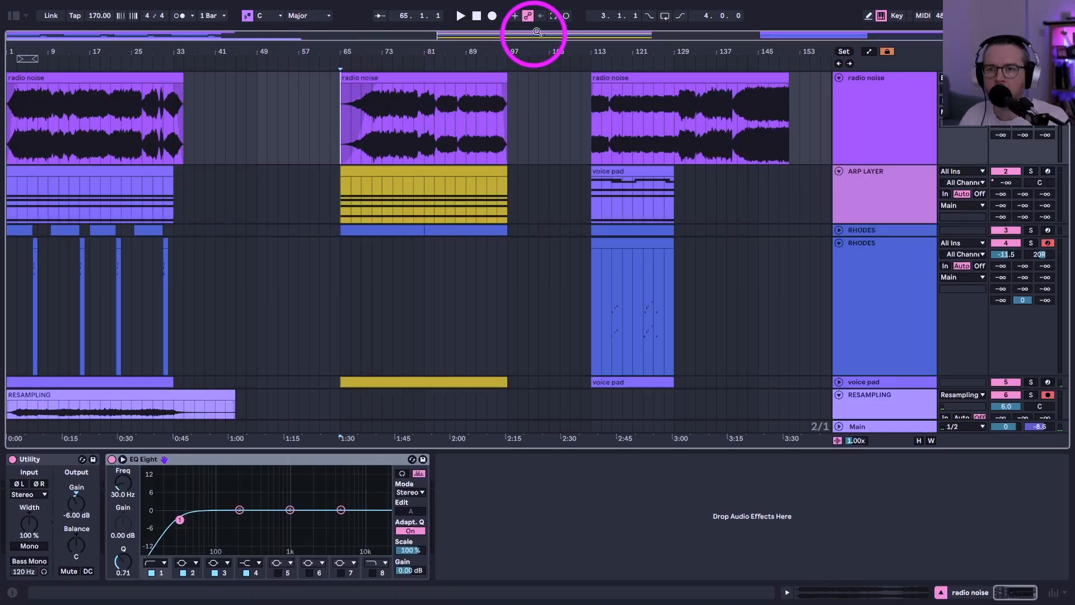
# Record the arrangement section starting at bar 65 onto the RESAMPLING track
pyautogui.press('F9')
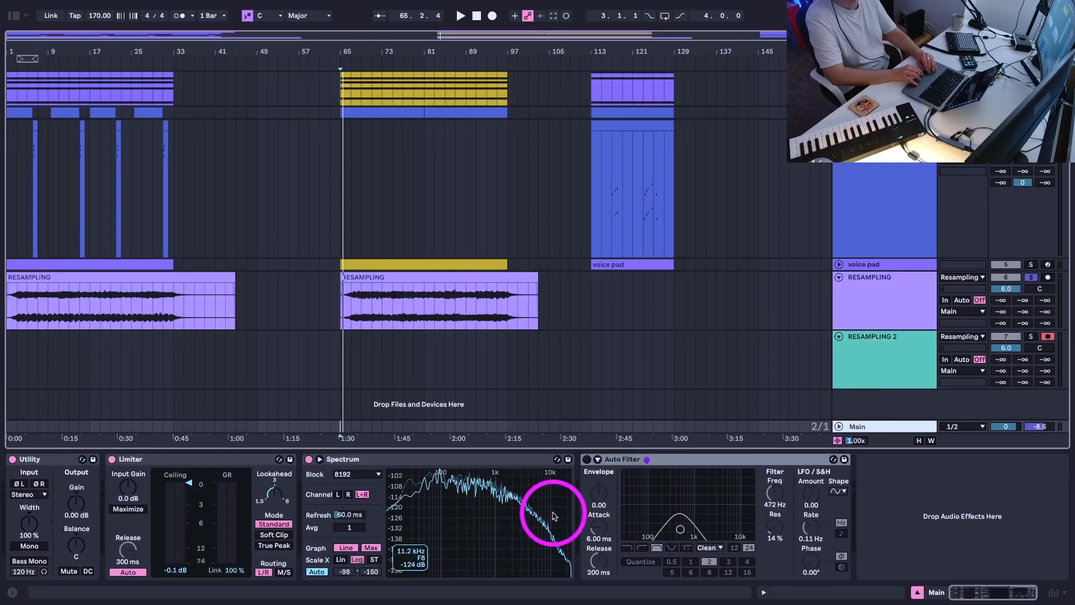
# Enable the Auto Filter on the Main track and MIDI-map its Freq and Res controls to the keyboard's controller 1/14
pyautogui.click(586, 459)
pyautogui.click(775, 494)
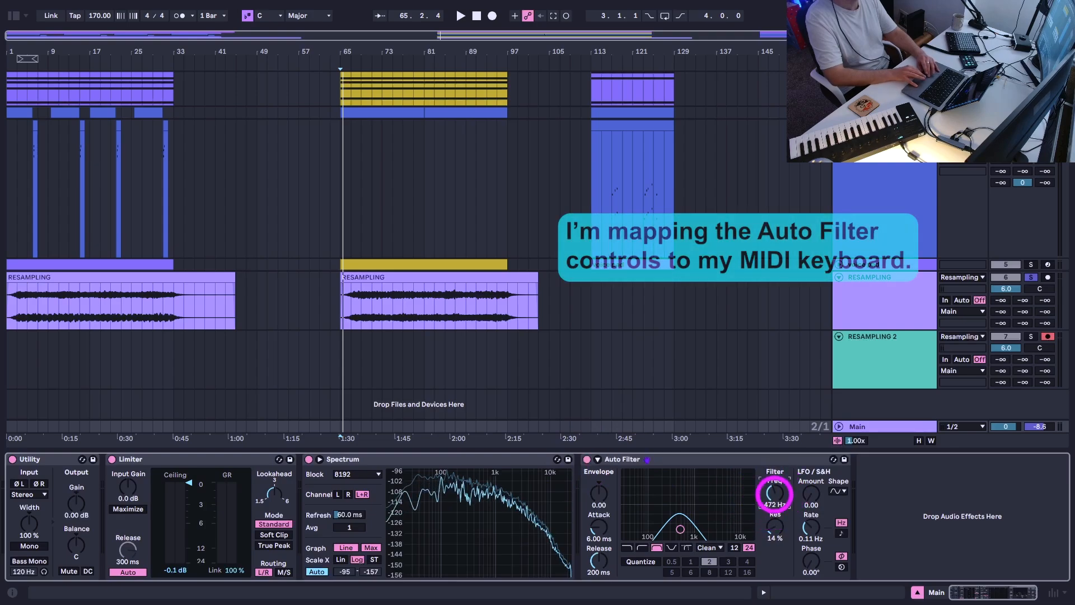
pyautogui.press('super+m')
pyautogui.click(775, 492)
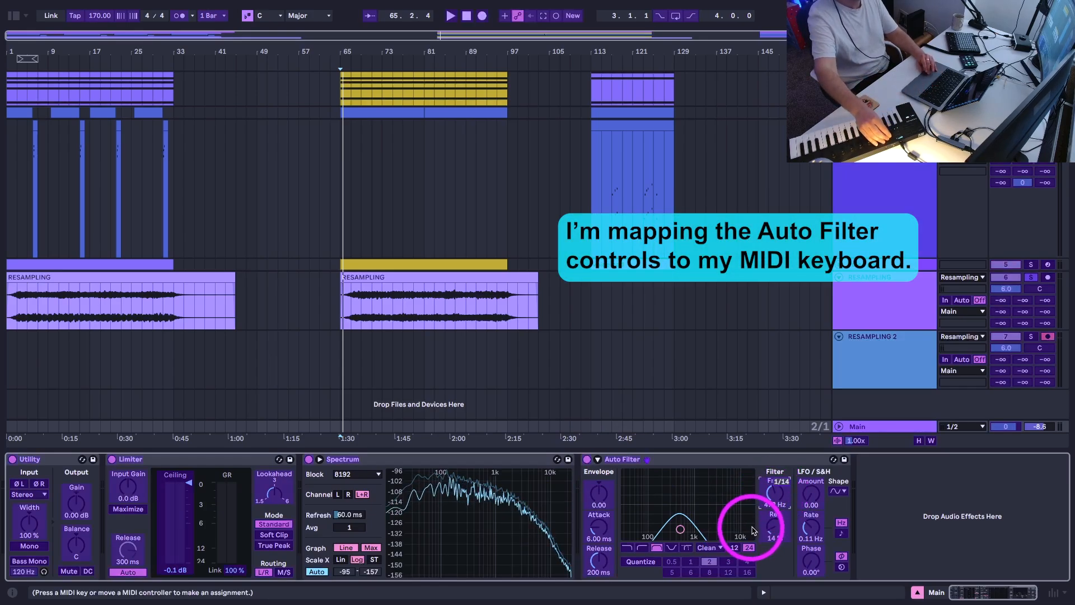
pyautogui.click(775, 525)
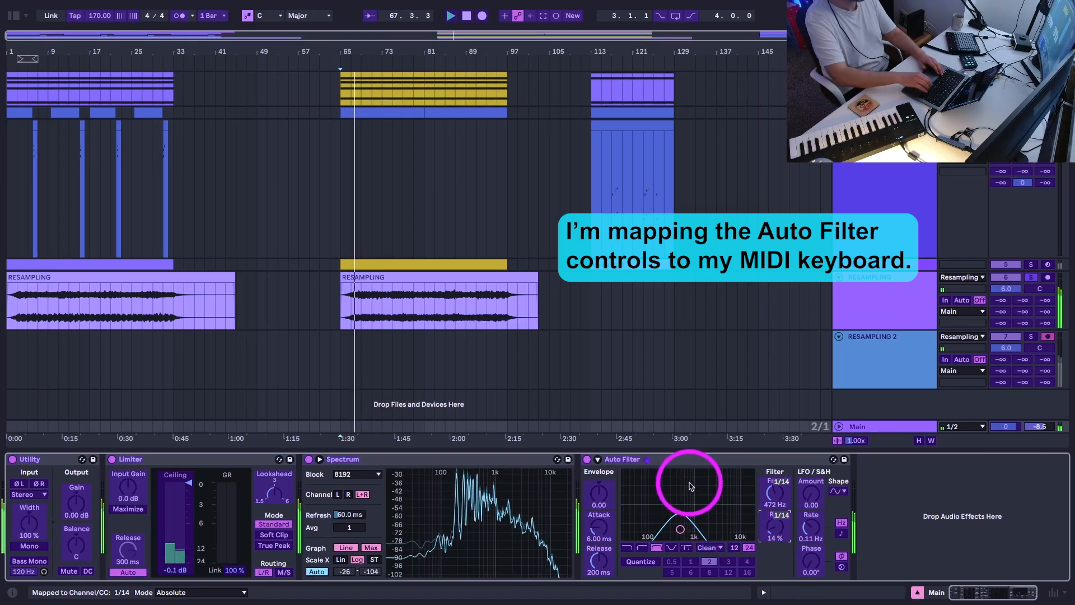
pyautogui.press('super+m')
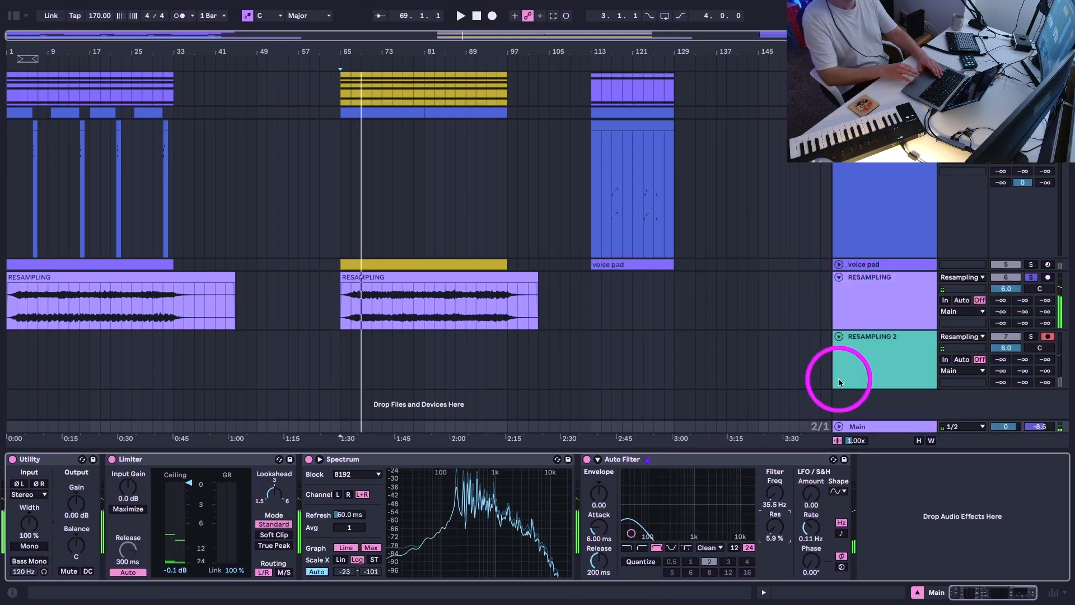
# Unsolo the RESAMPLING track, play from bar 65 and remap the Auto Filter's Res control to controller 1/15
pyautogui.click(1031, 277)
pyautogui.press('space')
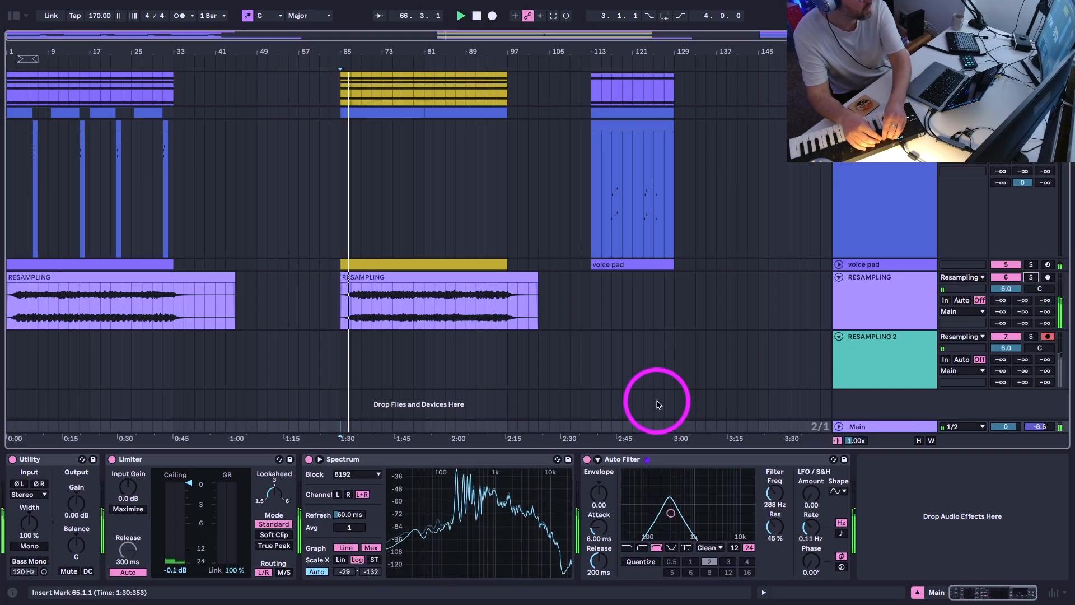
pyautogui.press('super+m')
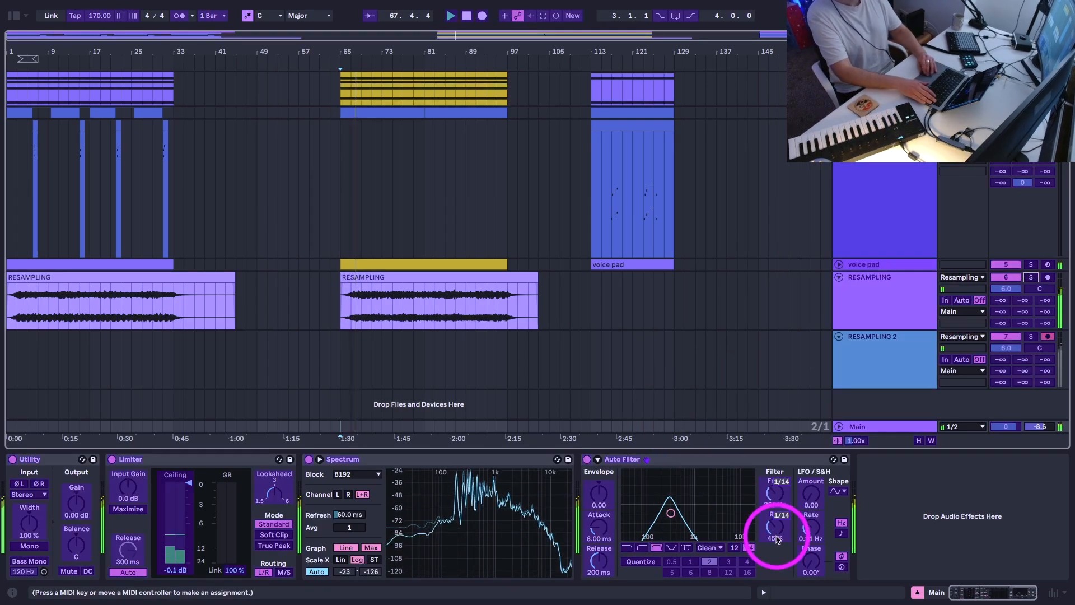
pyautogui.click(776, 536)
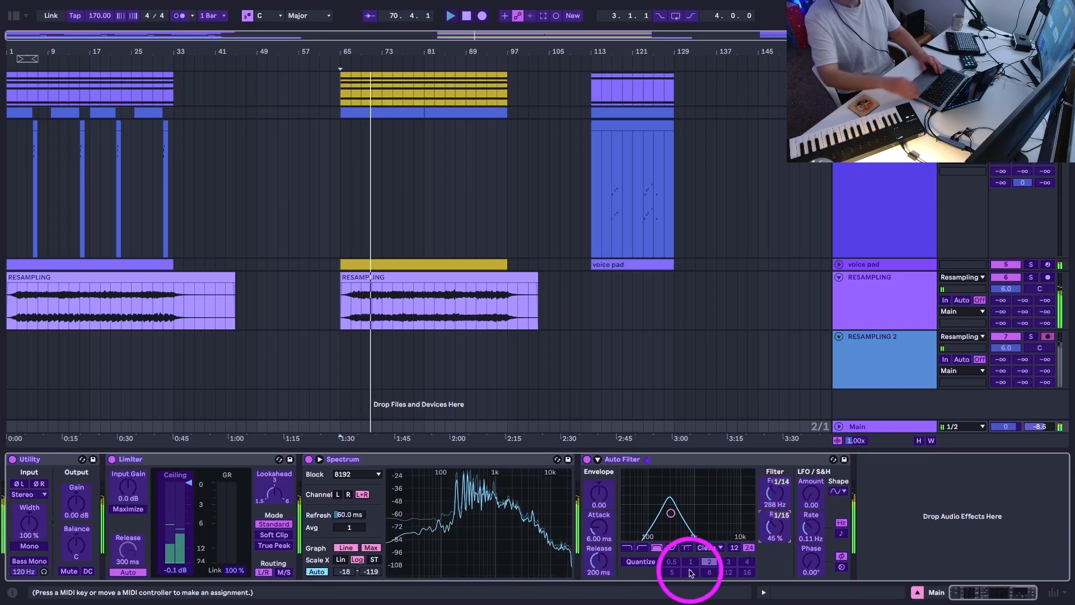
pyautogui.press('super+m')
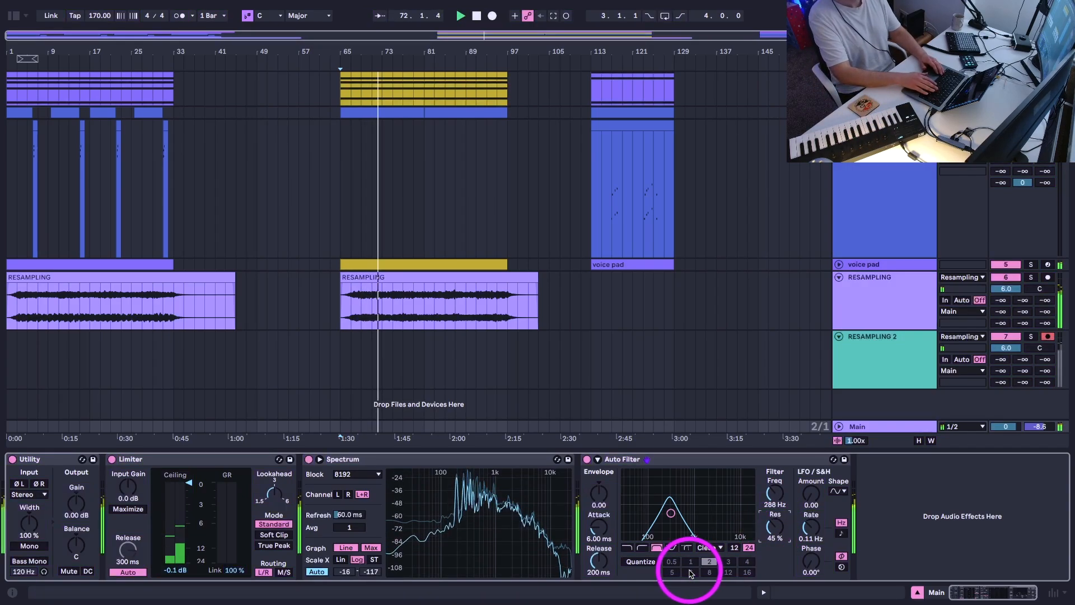
# Find Softube's Dirty Tape among the plug-ins and add it after the Auto Filter on the Main track
pyautogui.press('super+alt+b')
pyautogui.scroll(3, 143, 314)
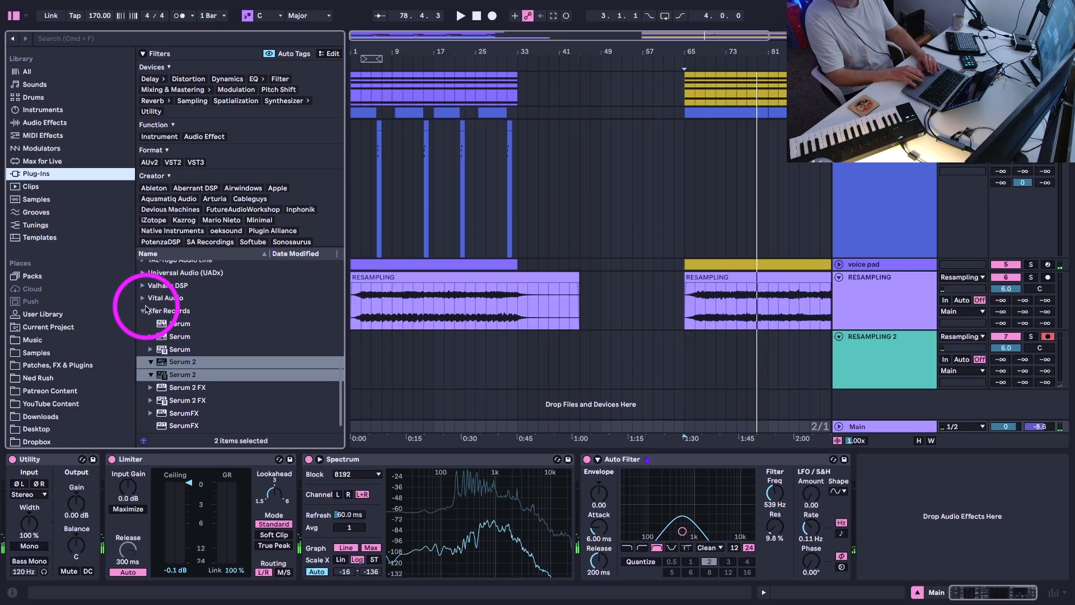
pyautogui.click(142, 324)
pyautogui.click(166, 363)
pyautogui.scroll(1, 166, 370)
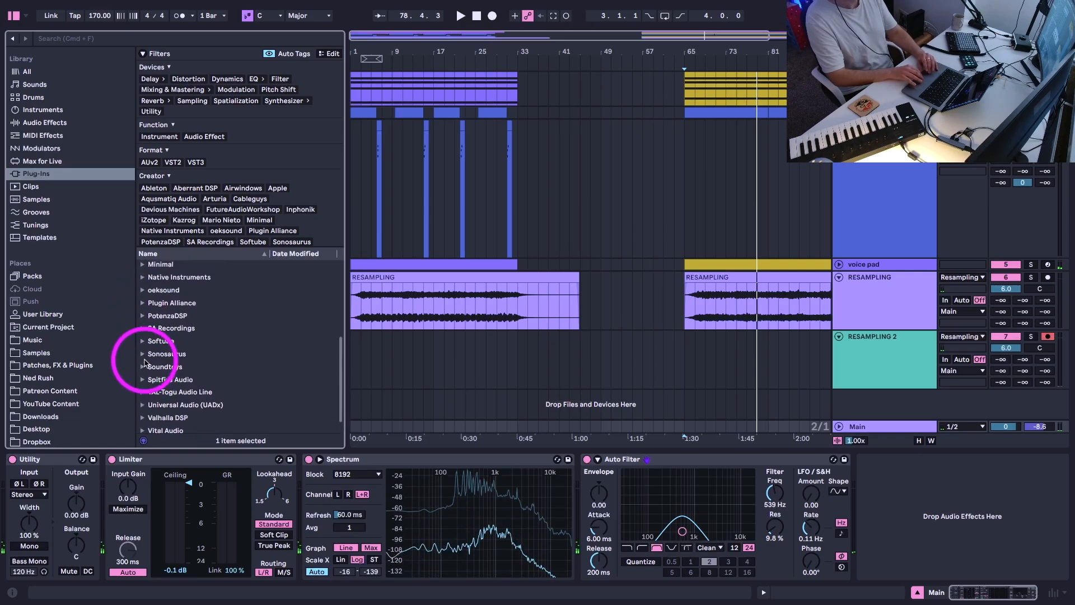
pyautogui.moveTo(166, 382); pyautogui.dragTo(649, 478)
pyautogui.moveTo(577, 511); pyautogui.dragTo(895, 501)
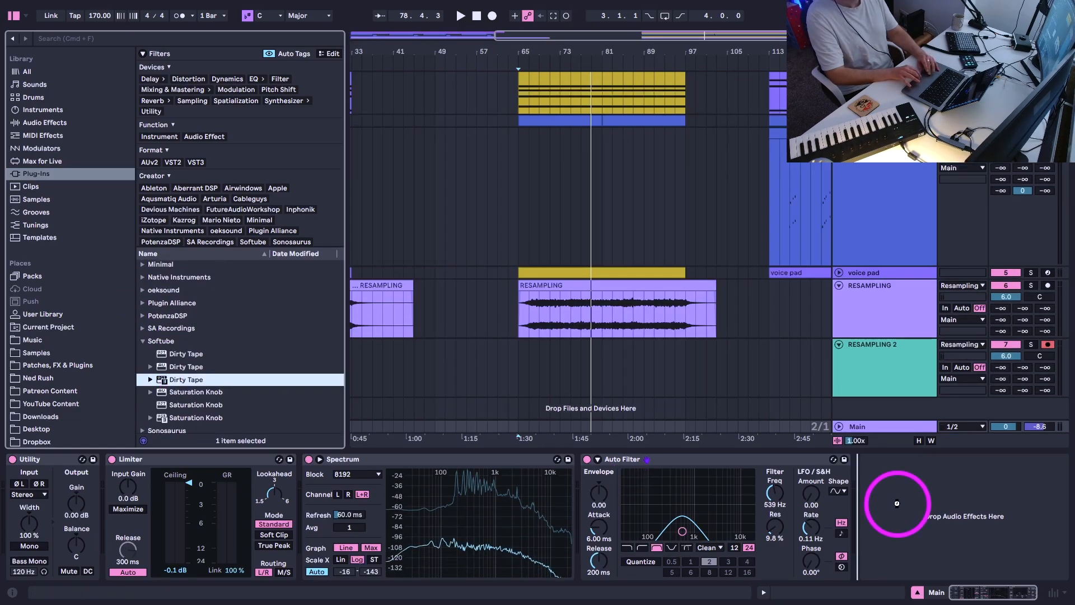
# Audition Dirty Tape presets from the Disintegrated Percussion one to Car Cassette Adapter during playback, and close the plug-in window
pyautogui.click(264, 42)
pyautogui.moveTo(247, 56)
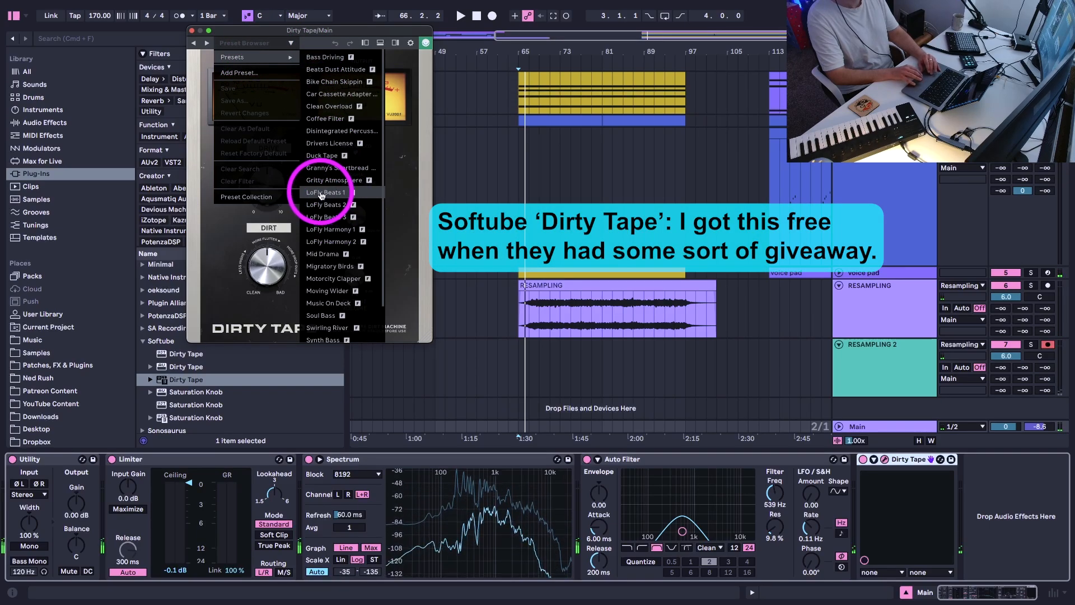
pyautogui.click(339, 131)
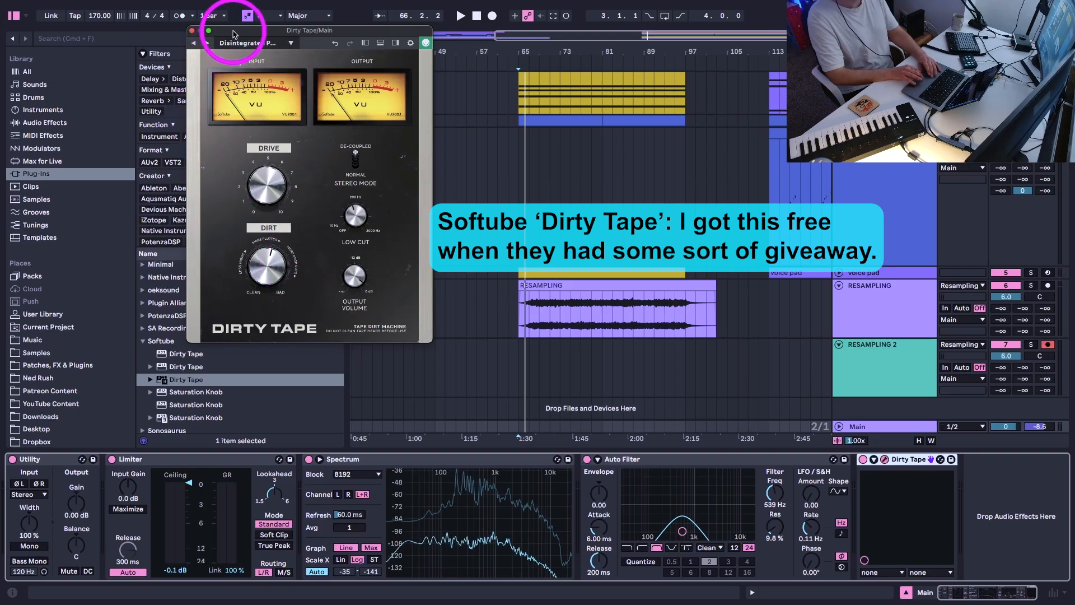
pyautogui.moveTo(234, 32); pyautogui.dragTo(265, 81)
pyautogui.press('space')
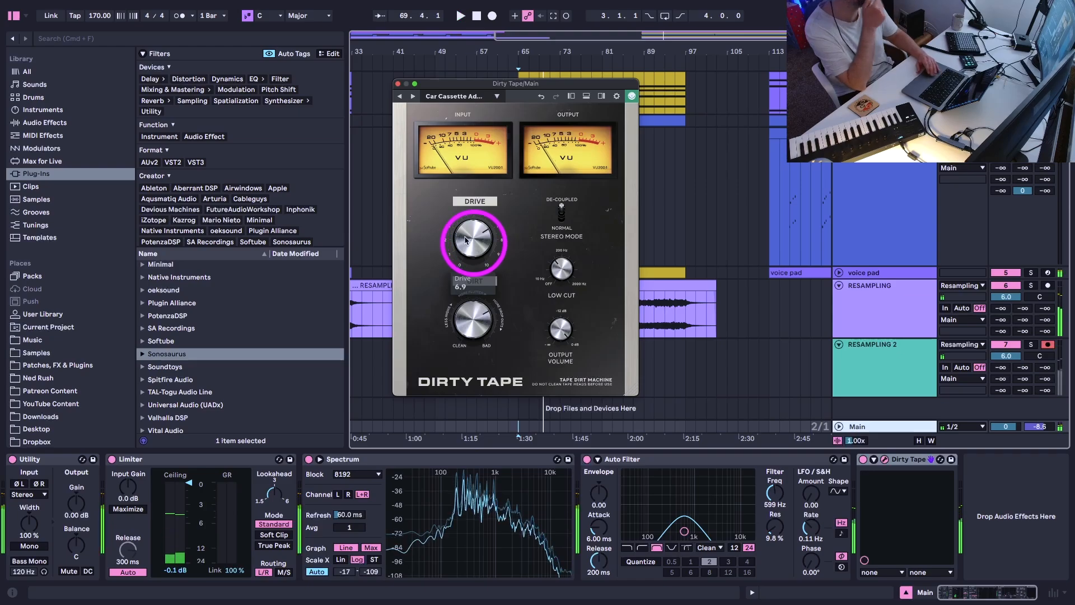
pyautogui.click(398, 84)
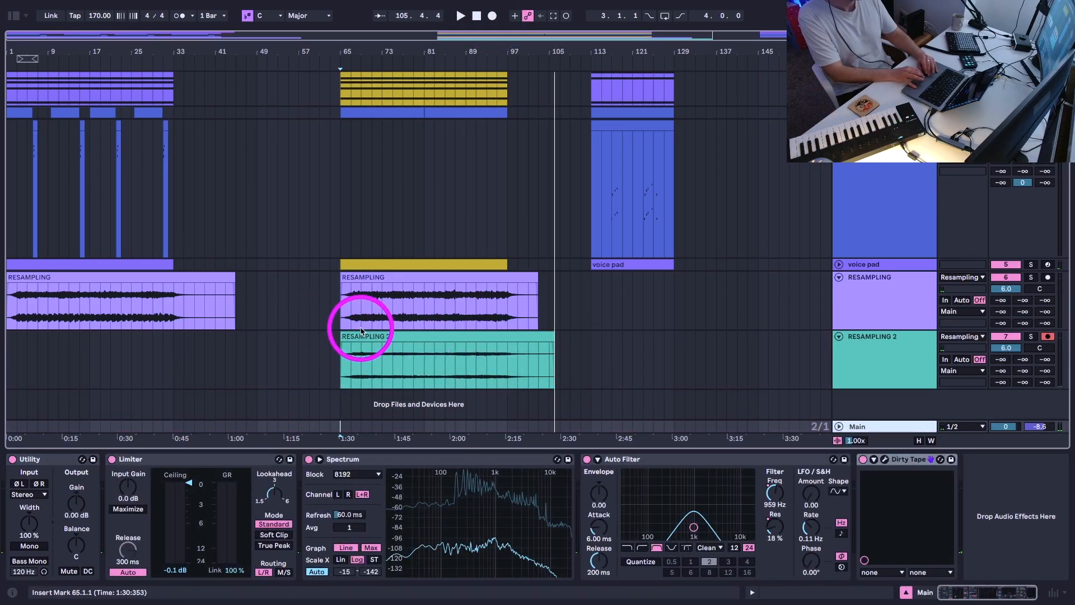
# Move the take recorded at bar 65 on RESAMPLING 2 into a Session View slot of the same track
pyautogui.click(360, 337)
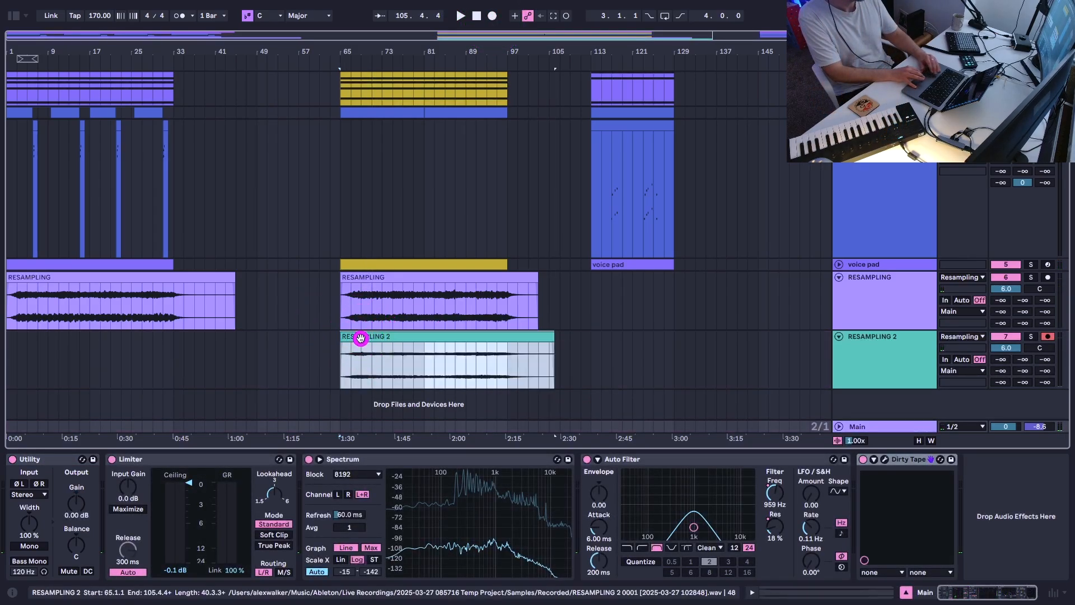
pyautogui.press('Tab')
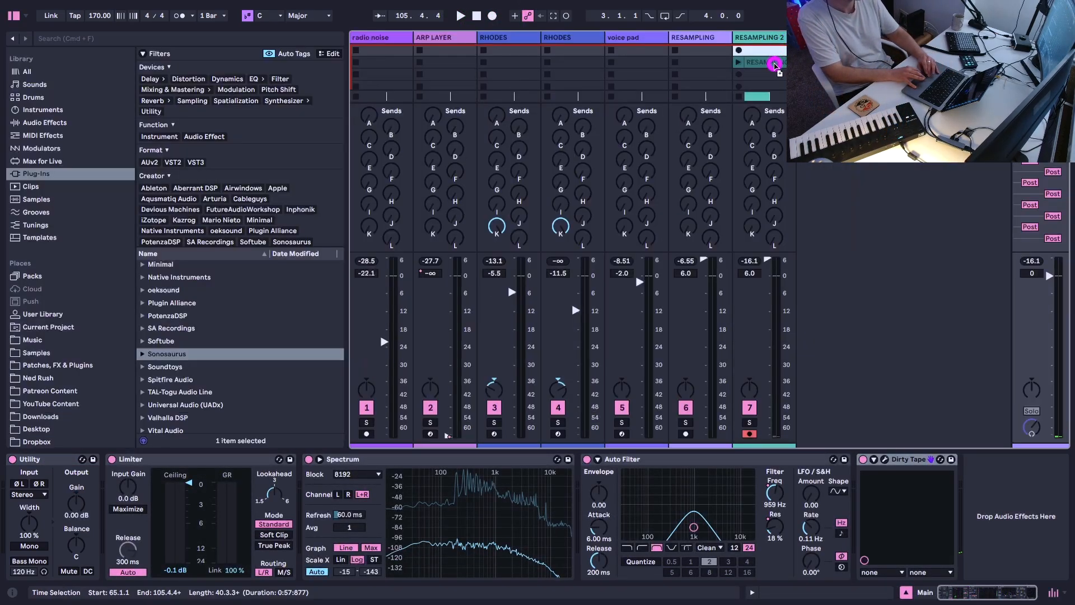
pyautogui.press('Tab')
# Record another take from bar 65 onto RESAMPLING 2 with Auto Filter LFO amount 1.90 and phase 180°, and store it in Session View
pyautogui.click(492, 16)
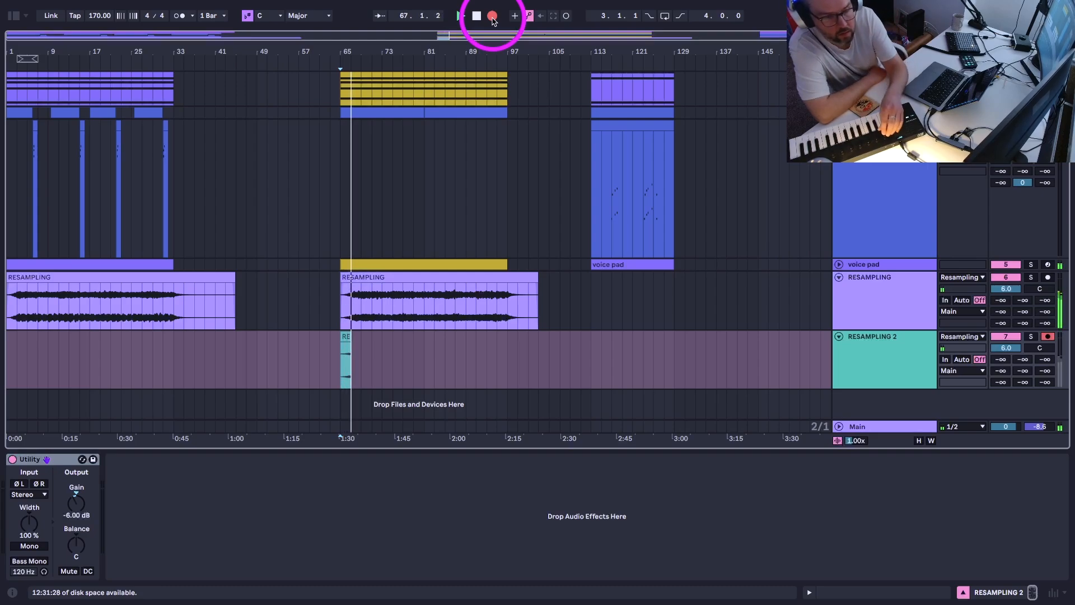
pyautogui.click(857, 429)
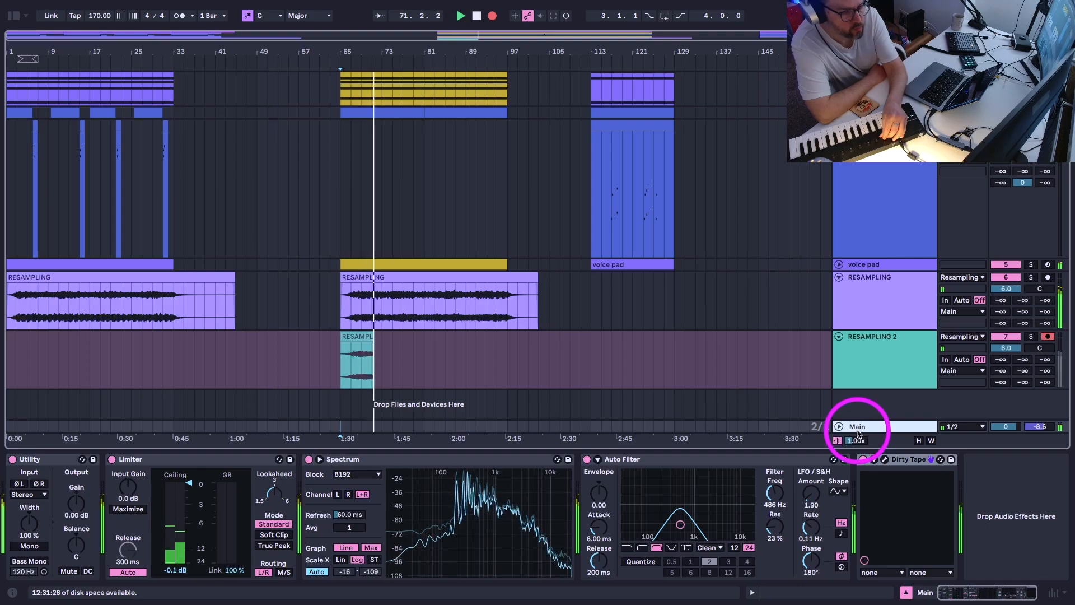
pyautogui.press('space')
pyautogui.click(397, 334)
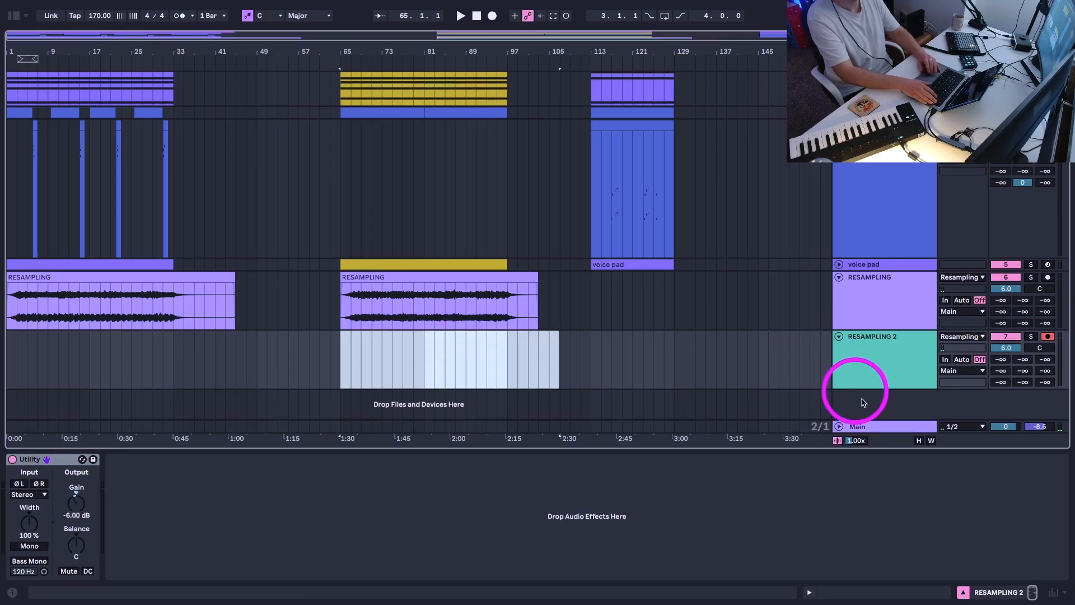
# Remove Dirty Tape from the Main track and insert Arturia's Tape MELLO-FI plug-in before the Auto Filter
pyautogui.click(888, 425)
pyautogui.click(15, 16)
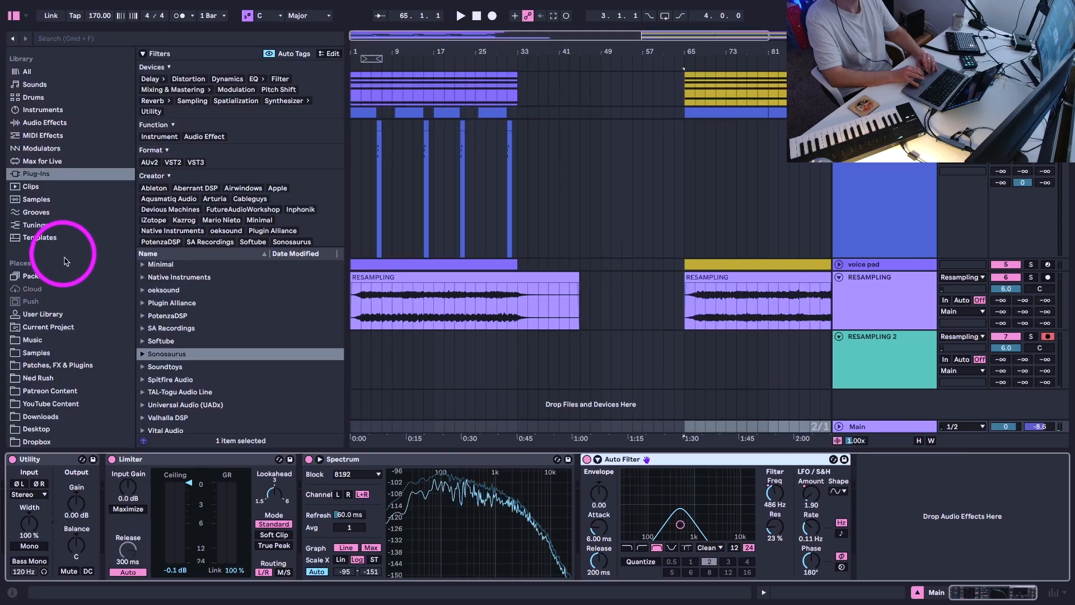
pyautogui.scroll(4, 139, 369)
pyautogui.scroll(3, 139, 370)
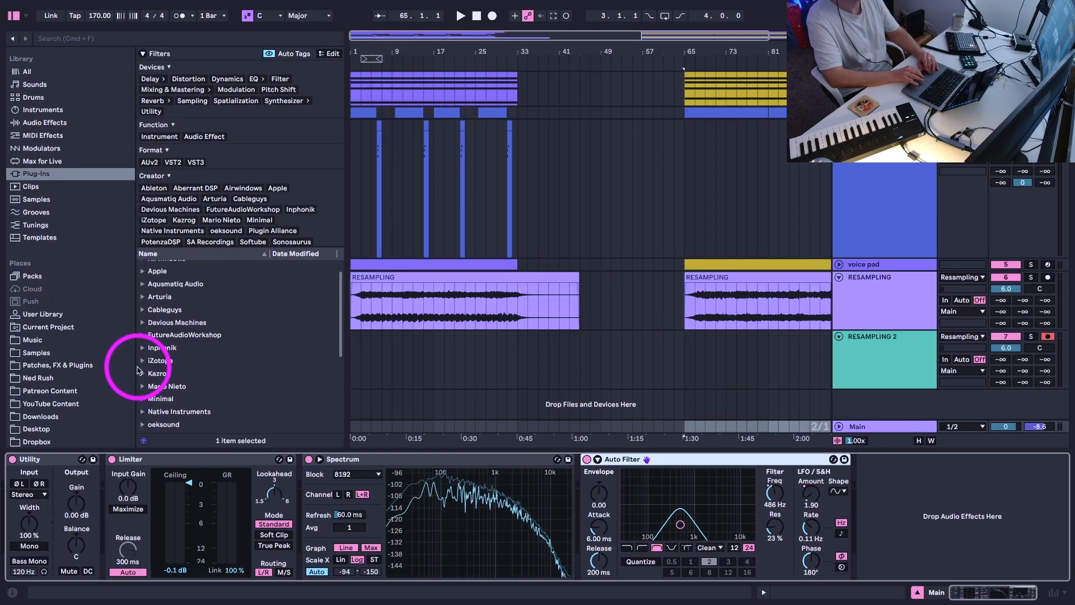
pyautogui.click(144, 297)
pyautogui.moveTo(169, 337); pyautogui.dragTo(901, 455)
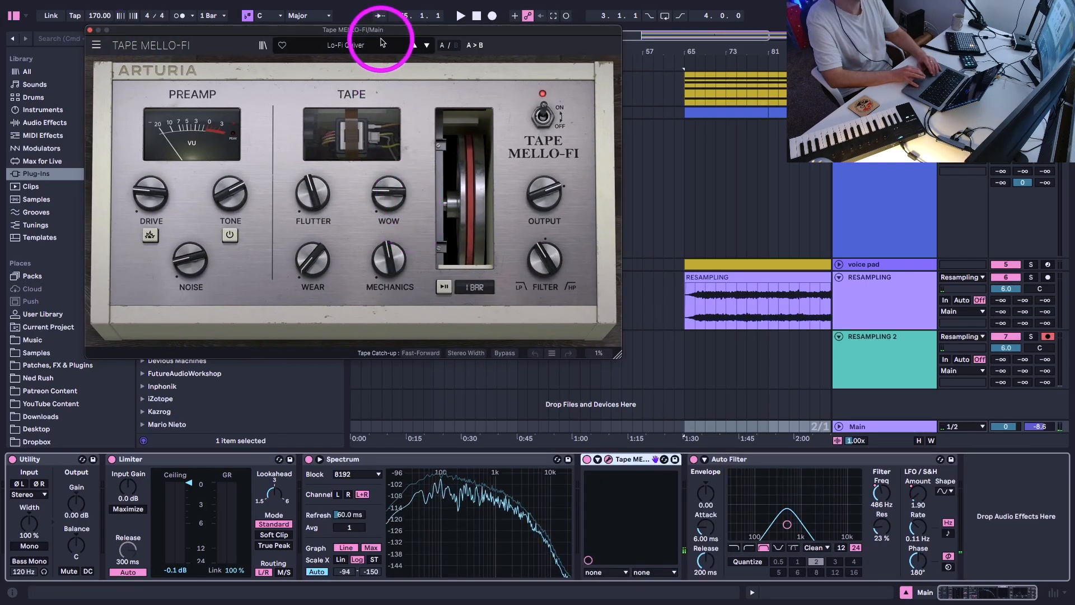
# Load the Crappy Radio preset in Tape MELLO-FI and set the Auto Filter to 799 Hz with LFO amount 0.48 during playback
pyautogui.click(387, 44)
pyautogui.click(420, 84)
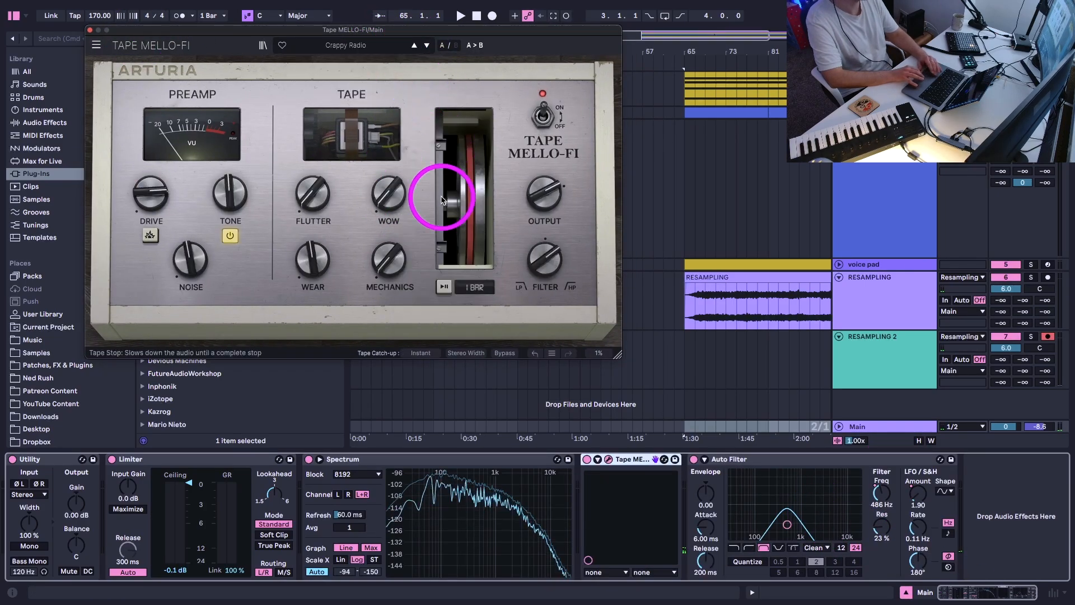
pyautogui.press('space')
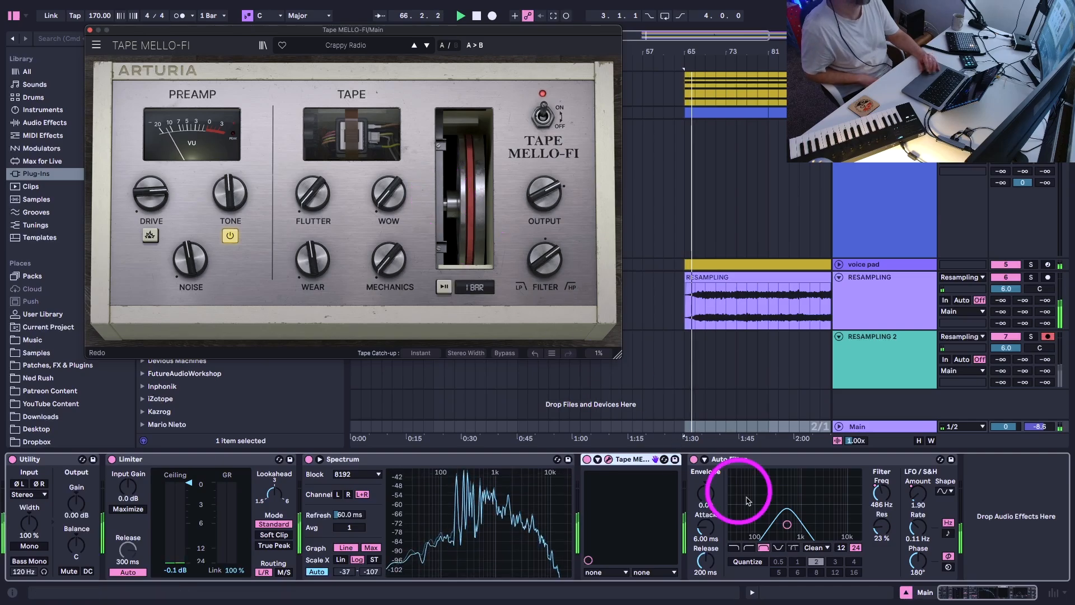
pyautogui.click(881, 492)
pyautogui.click(881, 490)
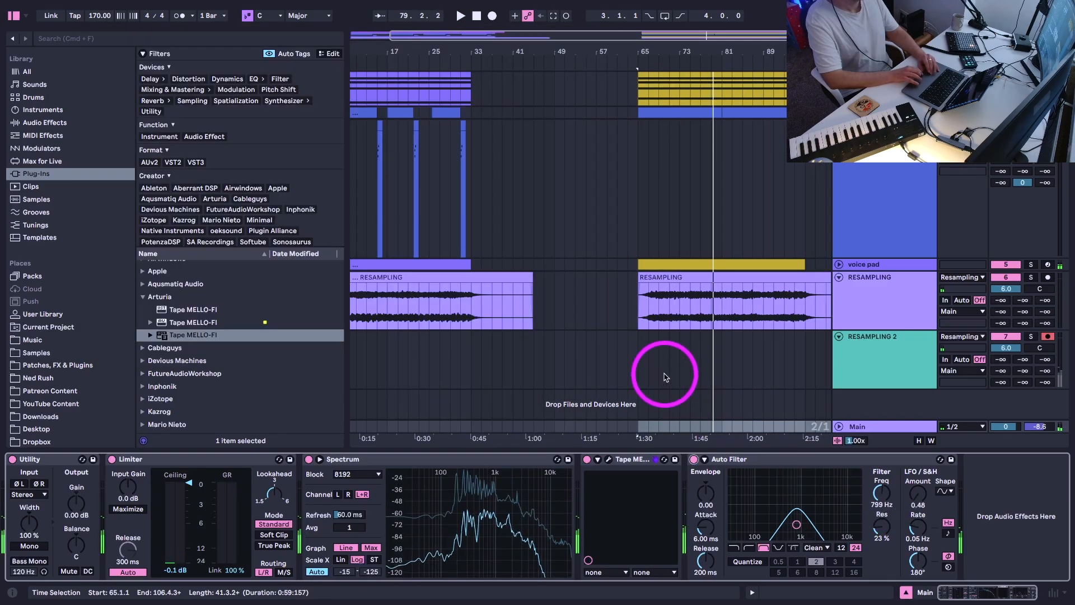
# Record the section starting at bar 1 onto the RESAMPLING 2 track
pyautogui.click(640, 376)
pyautogui.hscroll(-2, 640, 376)
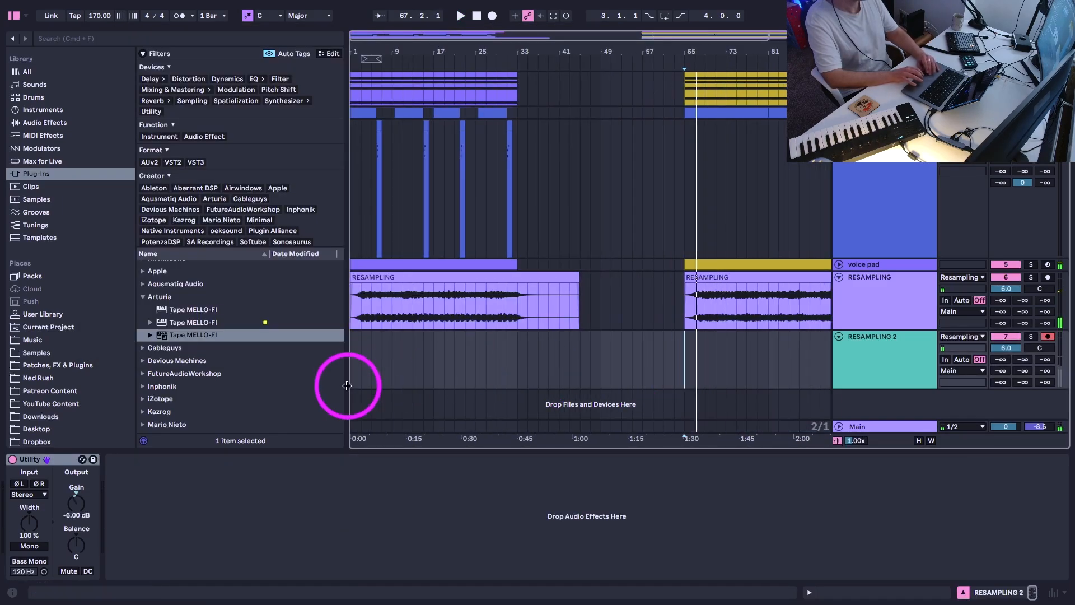
pyautogui.click(355, 371)
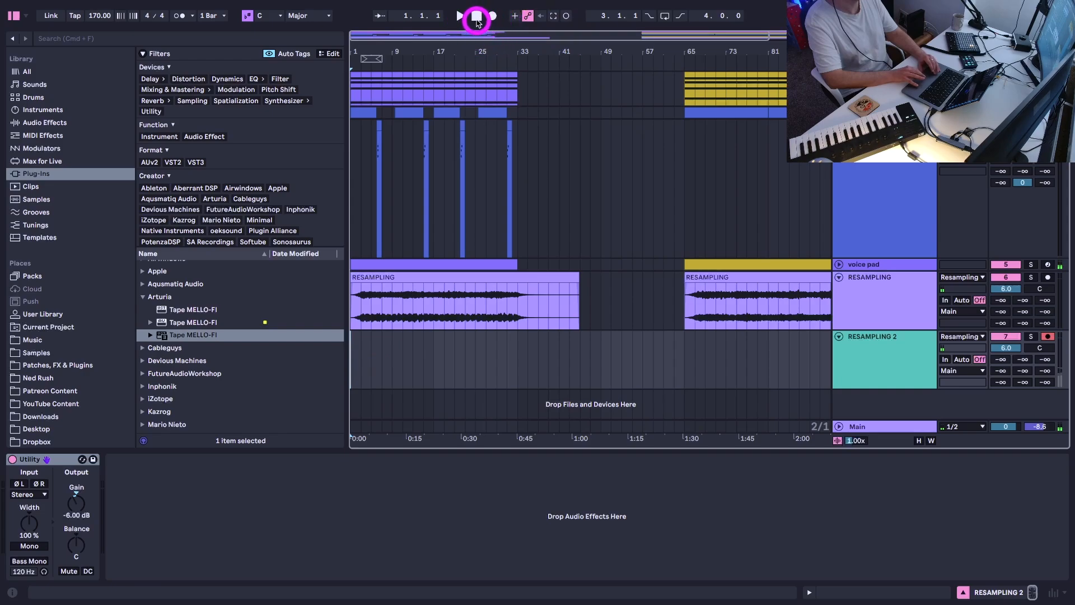
pyautogui.click(418, 251)
pyautogui.click(493, 15)
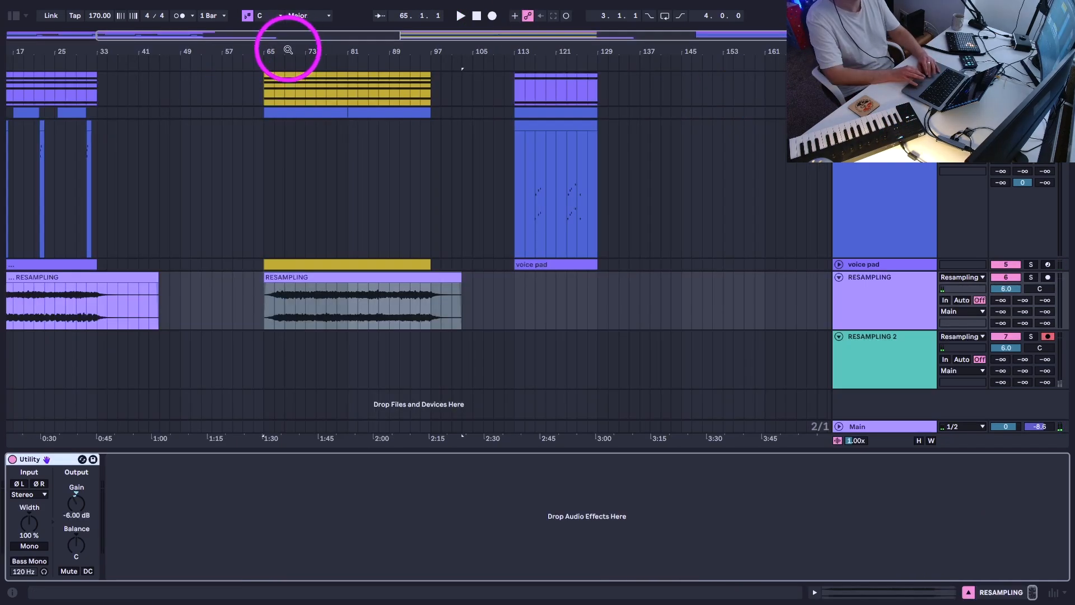
# Add a new audio track below RESAMPLING 2 and name it PADS
pyautogui.moveTo(283, 41); pyautogui.dragTo(283, 48)
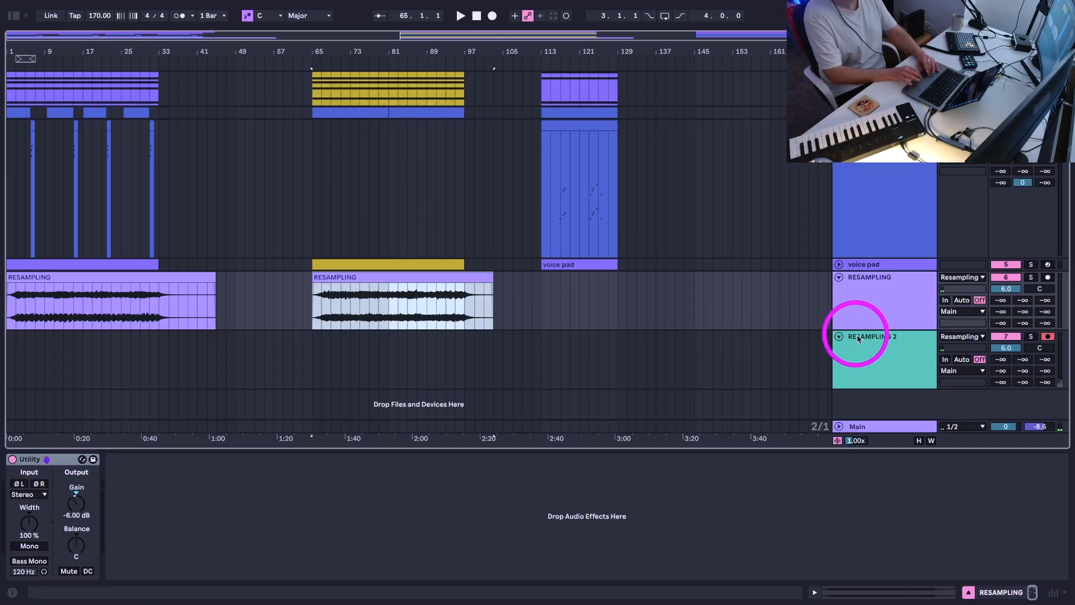
pyautogui.click(861, 361)
pyautogui.press('super+t')
pyautogui.click(857, 386)
pyautogui.press('super+r')
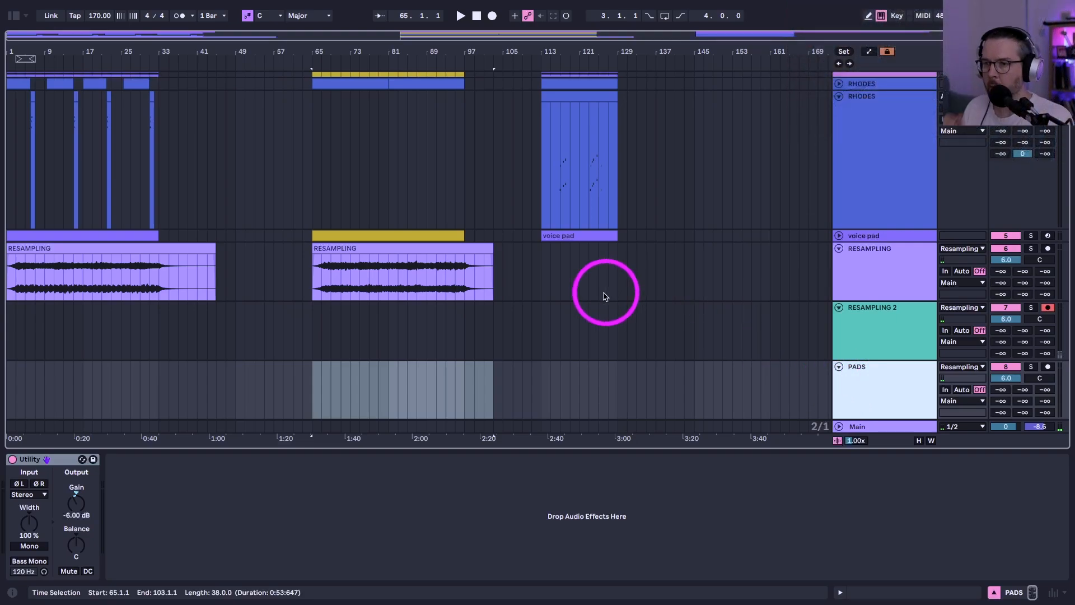
# Copy the two RESAMPLING clips from Session View onto the PADS track at bar 33 and solo that track
pyautogui.scroll(-1, 604, 297)
pyautogui.press('Tab')
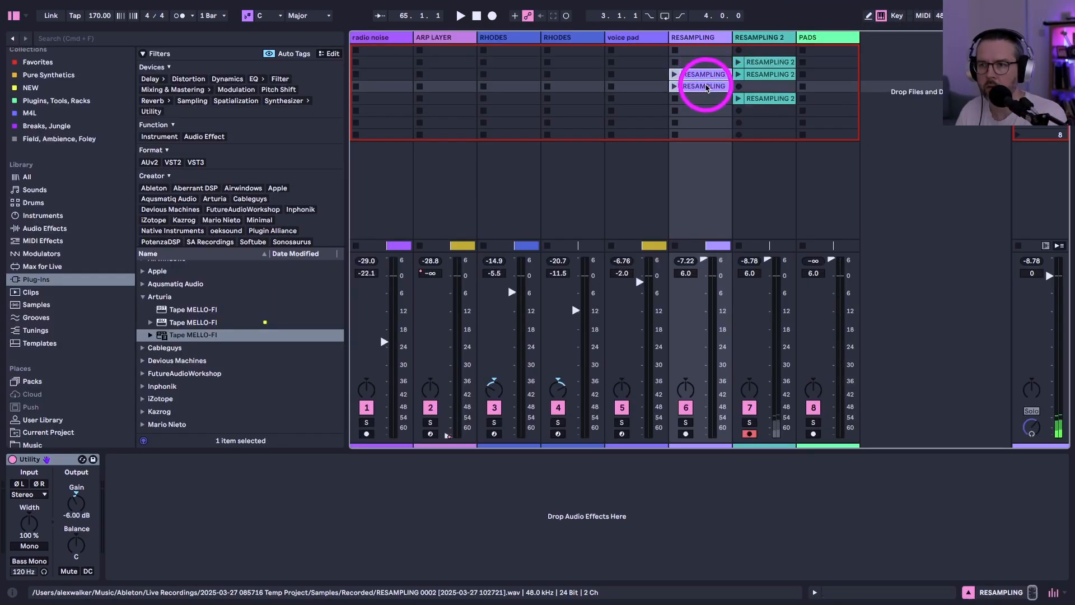
pyautogui.press('Tab')
pyautogui.click(157, 357)
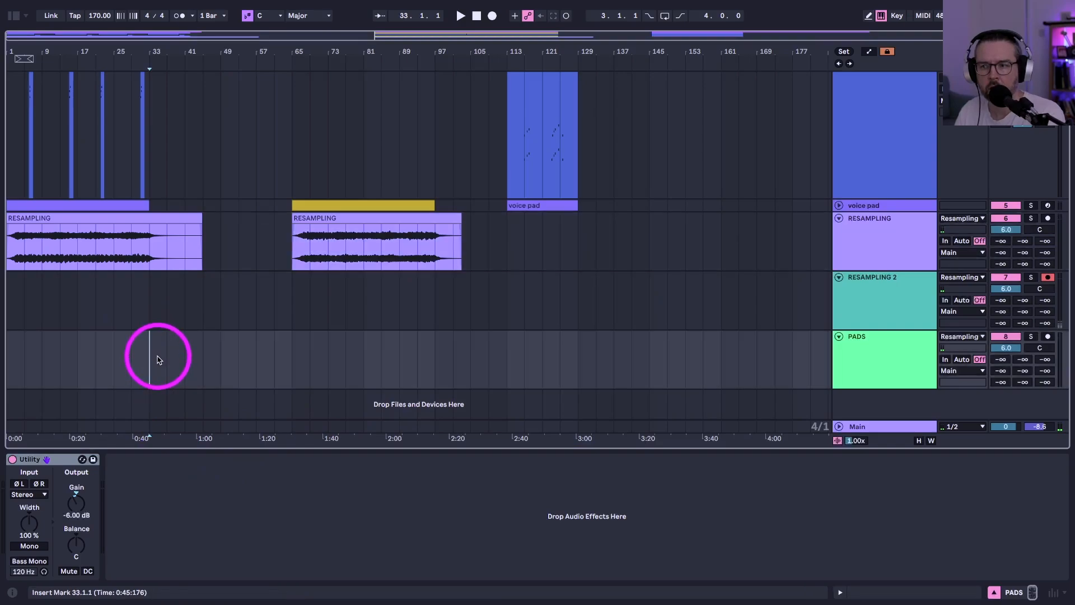
pyautogui.press('super+v')
pyautogui.click(1030, 336)
pyautogui.click(312, 312)
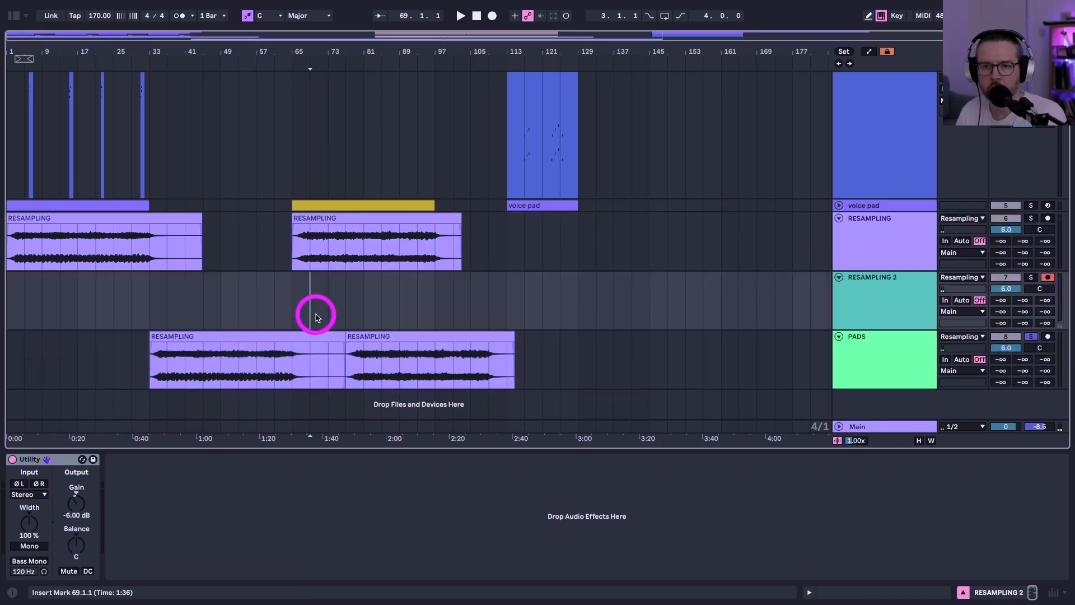
# Move the two RESAMPLING clips on the PADS track to bars 1 and 65, in line with the originals above
pyautogui.click(293, 331)
pyautogui.moveTo(293, 332); pyautogui.dragTo(14, 355)
pyautogui.click(353, 344)
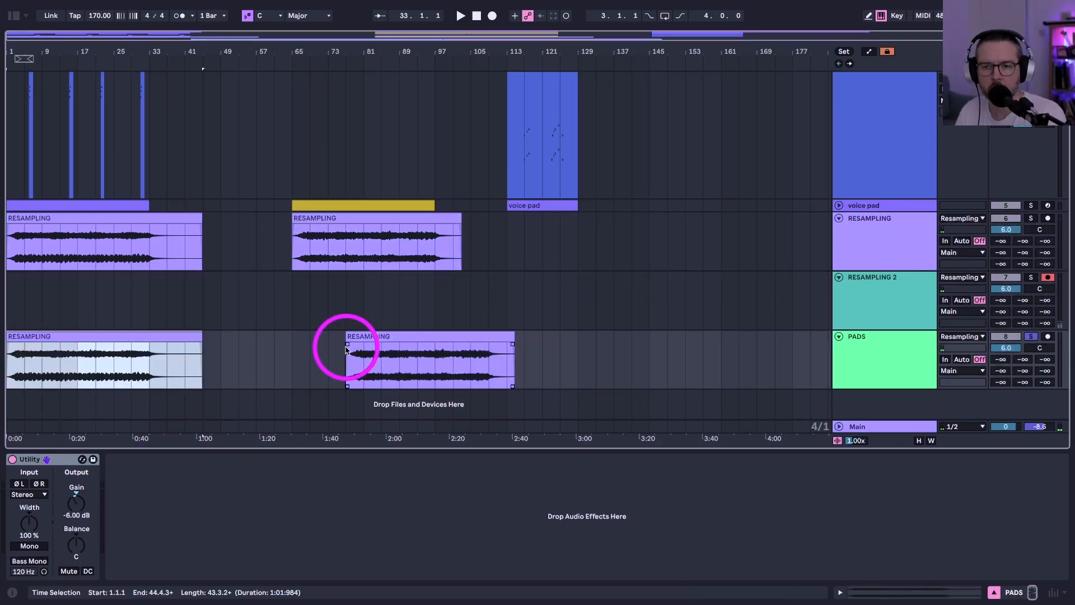
pyautogui.moveTo(362, 336); pyautogui.dragTo(307, 339)
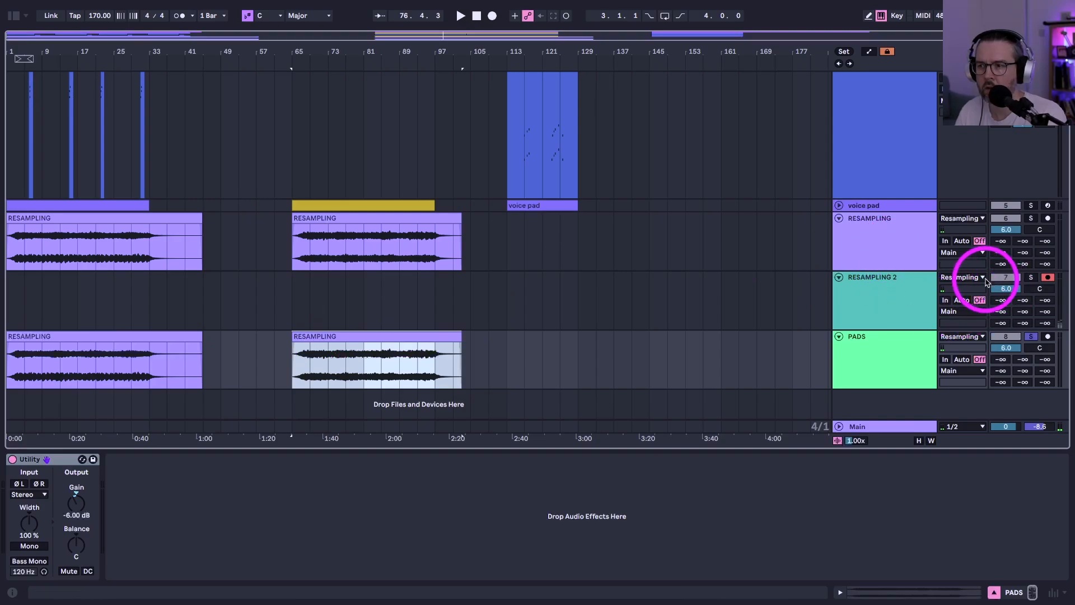
# Turn off the Tape MELLO-FI and Auto Filter devices on the Main track
pyautogui.click(871, 429)
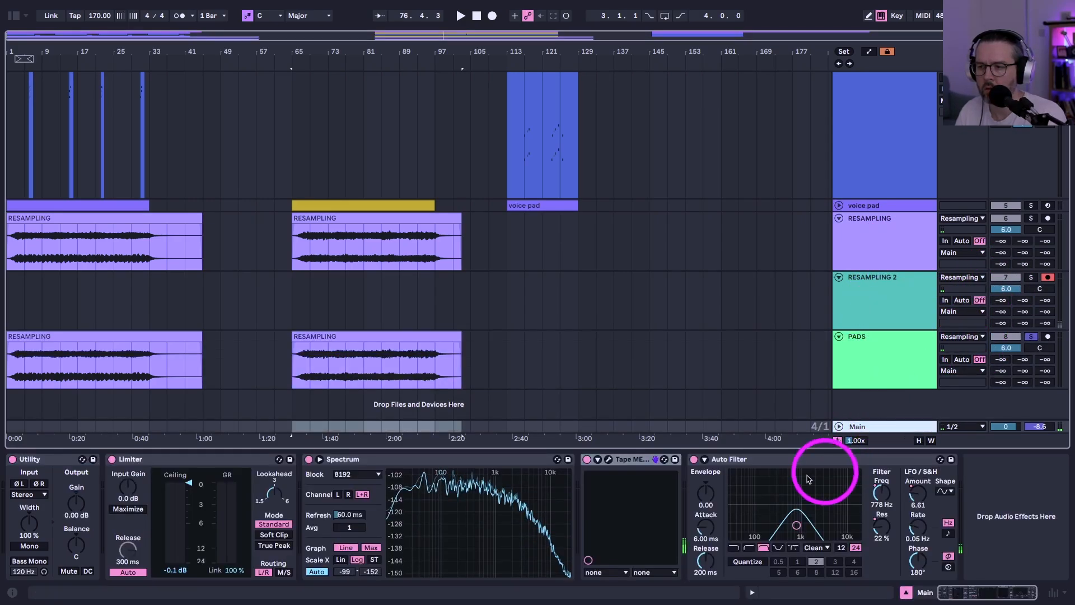
pyautogui.click(696, 459)
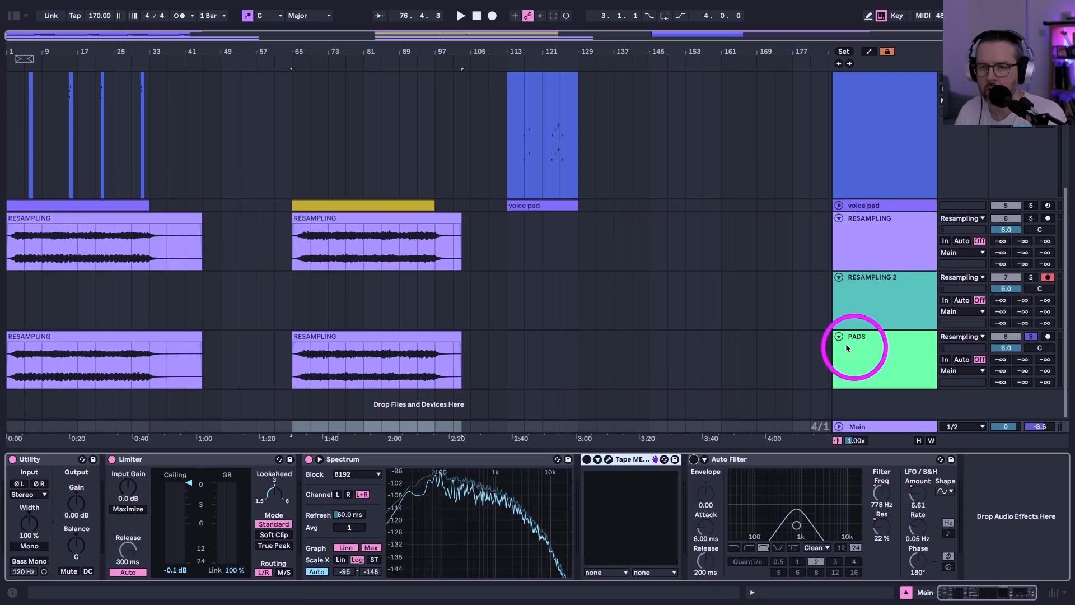
# Copy the three RESAMPLING 2 clips from Session View onto the PADS track starting at bar 129
pyautogui.press('Tab')
pyautogui.click(759, 72)
pyautogui.moveTo(761, 78); pyautogui.dragTo(577, 354)
pyautogui.press('Tab')
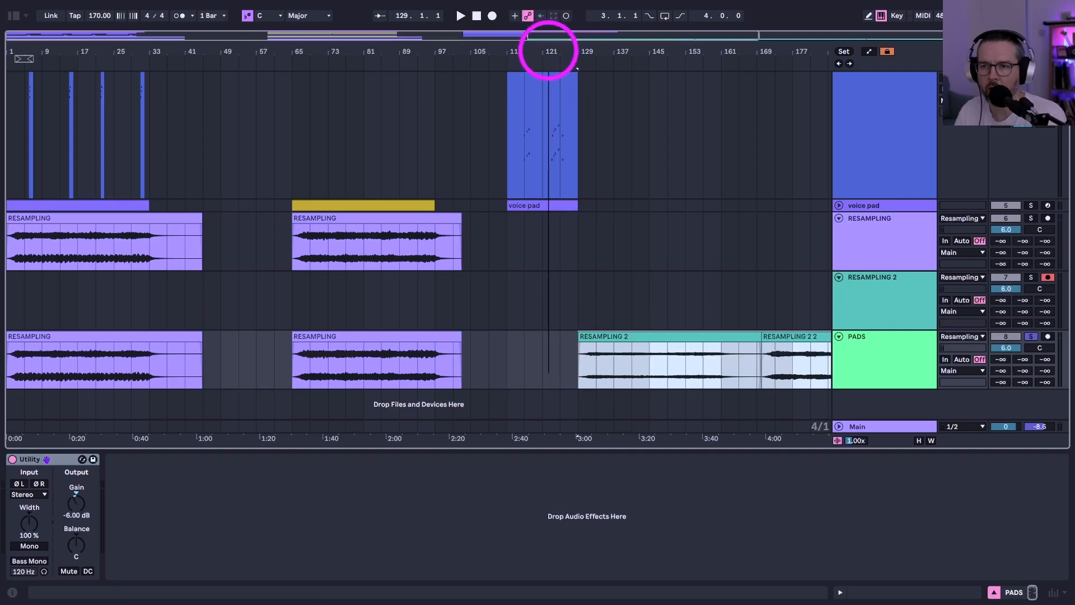
# Space out the copied RESAMPLING 2 clips on the PADS track, moving RESAMPLING 2 2 to bar 193 and RESAMPLING 2 4 to bar 257
pyautogui.moveTo(547, 50); pyautogui.dragTo(384, 50)
pyautogui.click(557, 336)
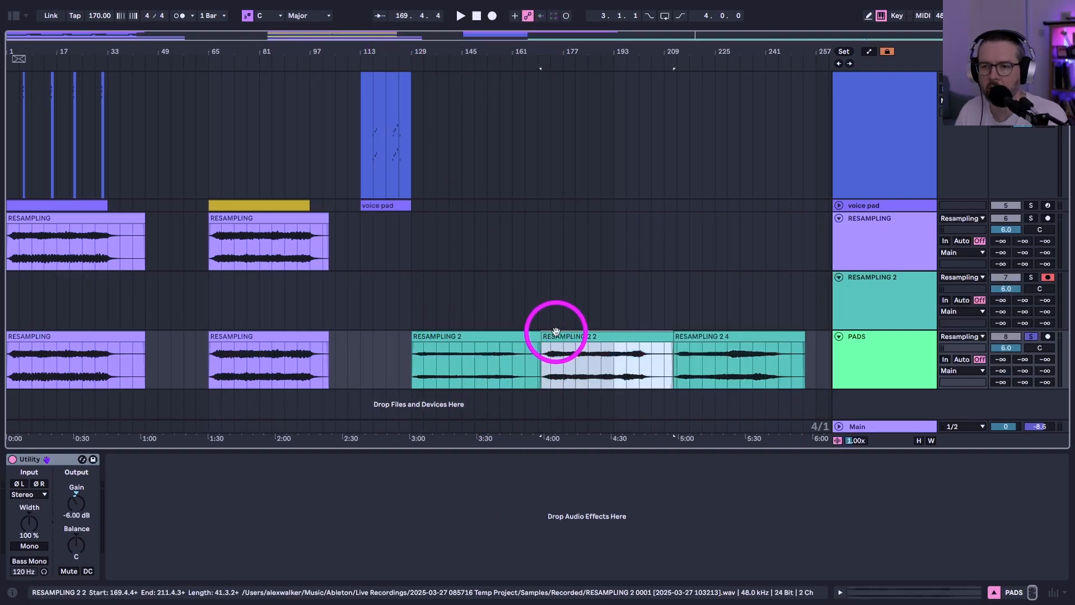
pyautogui.keyDown('shift'); pyautogui.click(688, 340); pyautogui.keyUp('shift')
pyautogui.moveTo(565, 331); pyautogui.dragTo(691, 348)
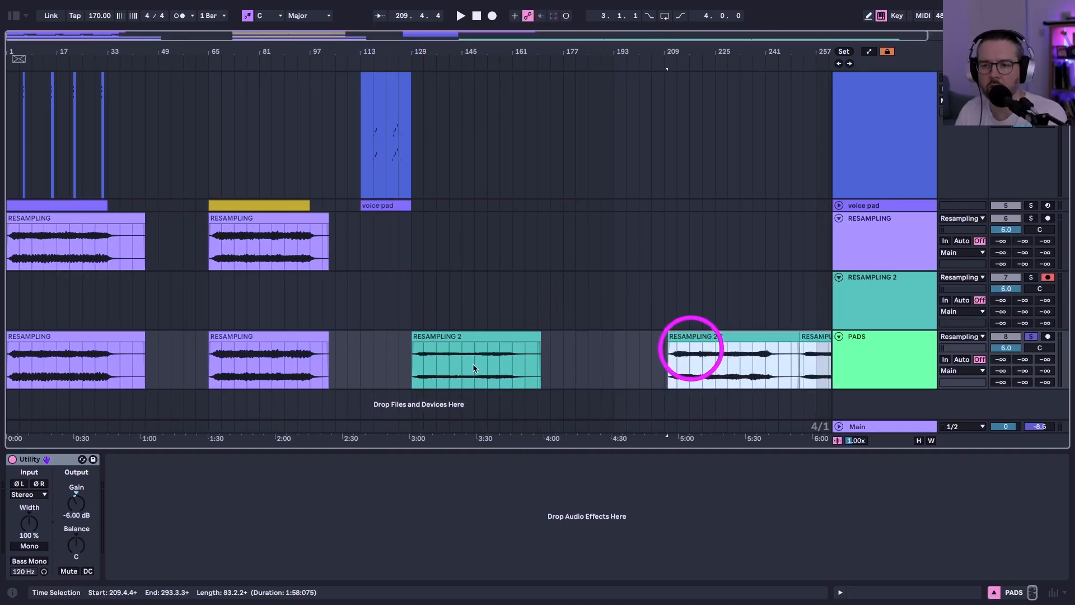
pyautogui.click(440, 335)
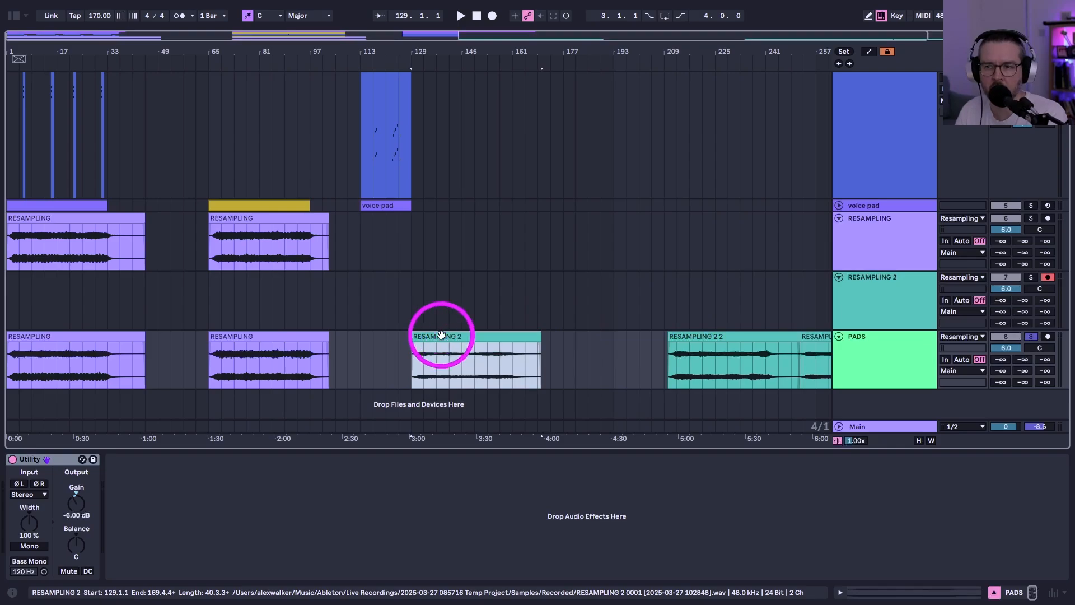
pyautogui.hscroll(4, 441, 336)
pyautogui.moveTo(569, 337); pyautogui.dragTo(515, 339)
pyautogui.moveTo(697, 338); pyautogui.dragTo(713, 338)
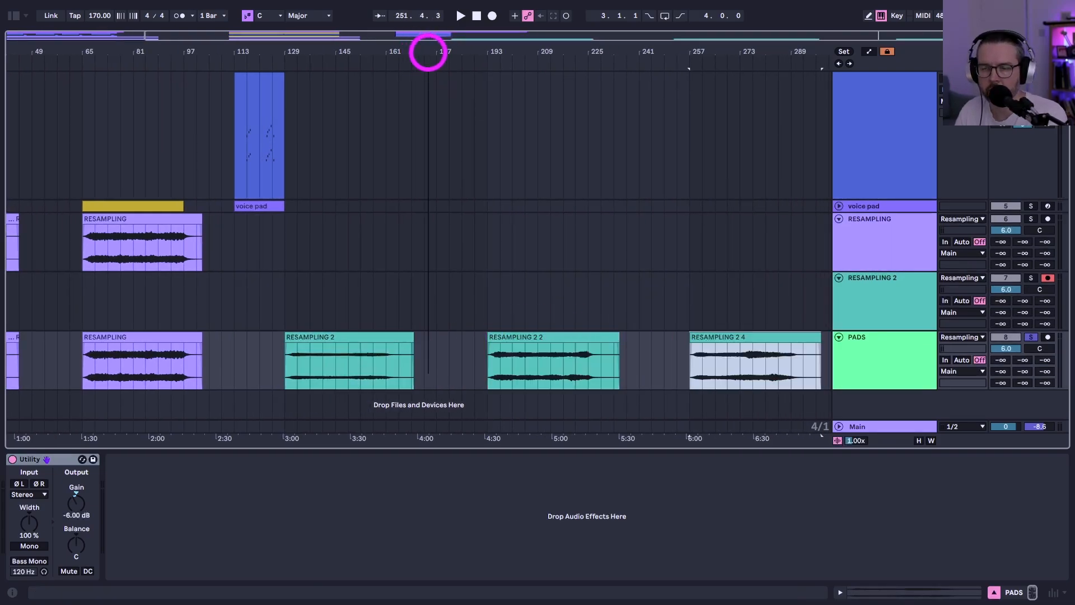
# Trim the silent ends of the PADS clips and add fade-outs, ending the first clip at about bar 37.4 with a fade from about bar 34
pyautogui.doubleClick(426, 37)
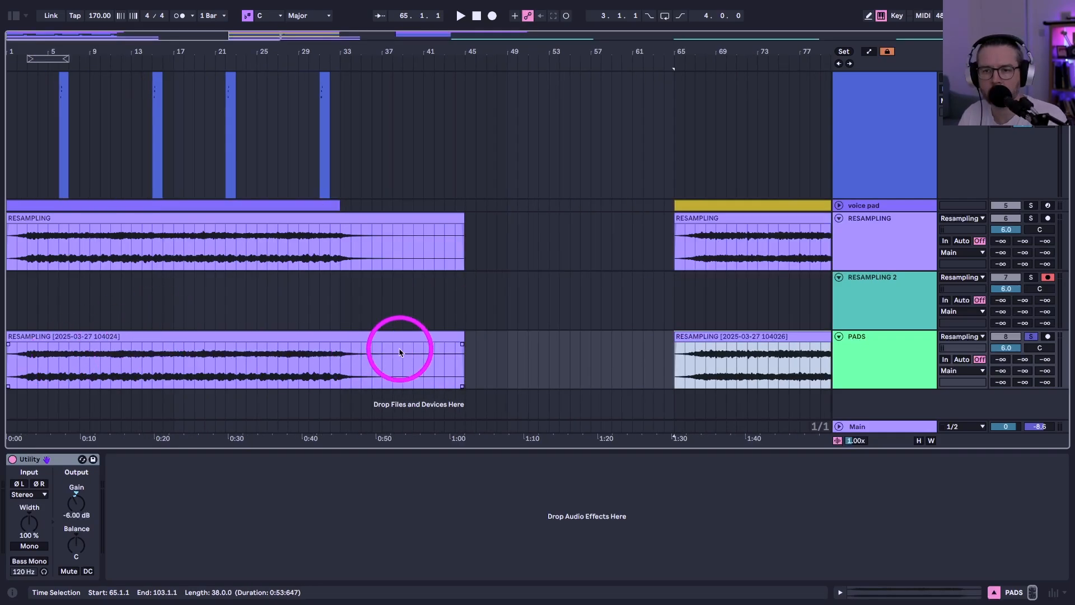
pyautogui.moveTo(461, 336); pyautogui.dragTo(373, 342)
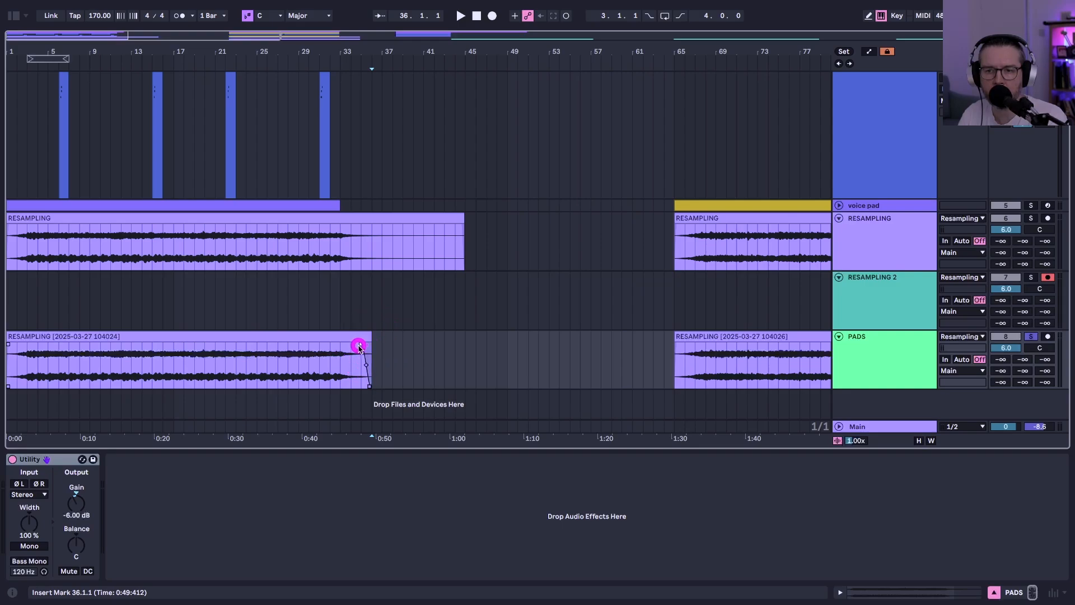
pyautogui.click(330, 372)
pyautogui.press('space')
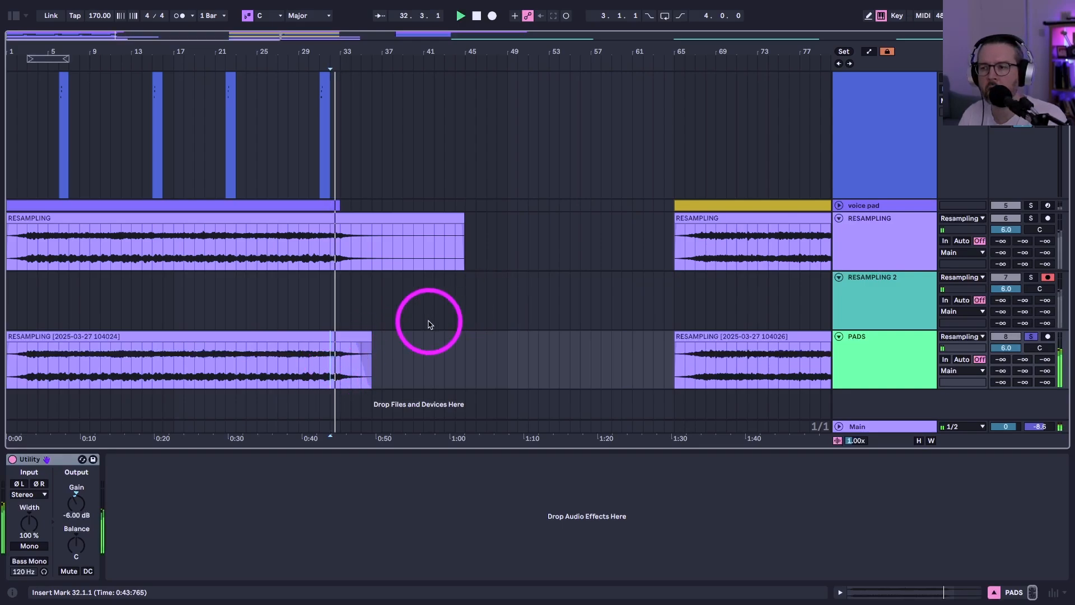
pyautogui.moveTo(354, 344); pyautogui.dragTo(352, 344)
pyautogui.moveTo(369, 387); pyautogui.dragTo(367, 386)
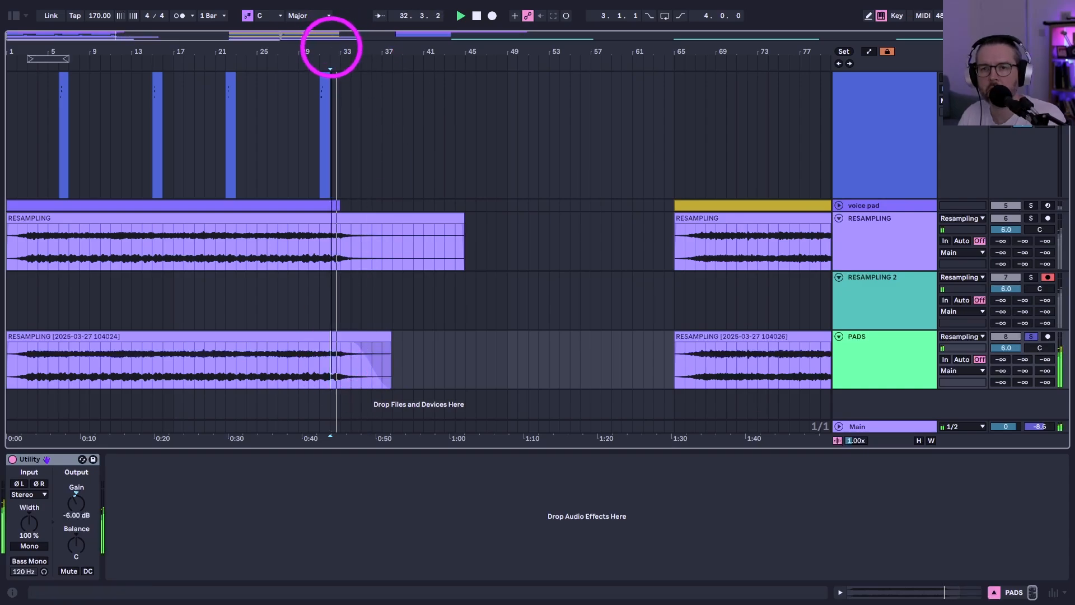
pyautogui.moveTo(331, 48); pyautogui.dragTo(330, 90)
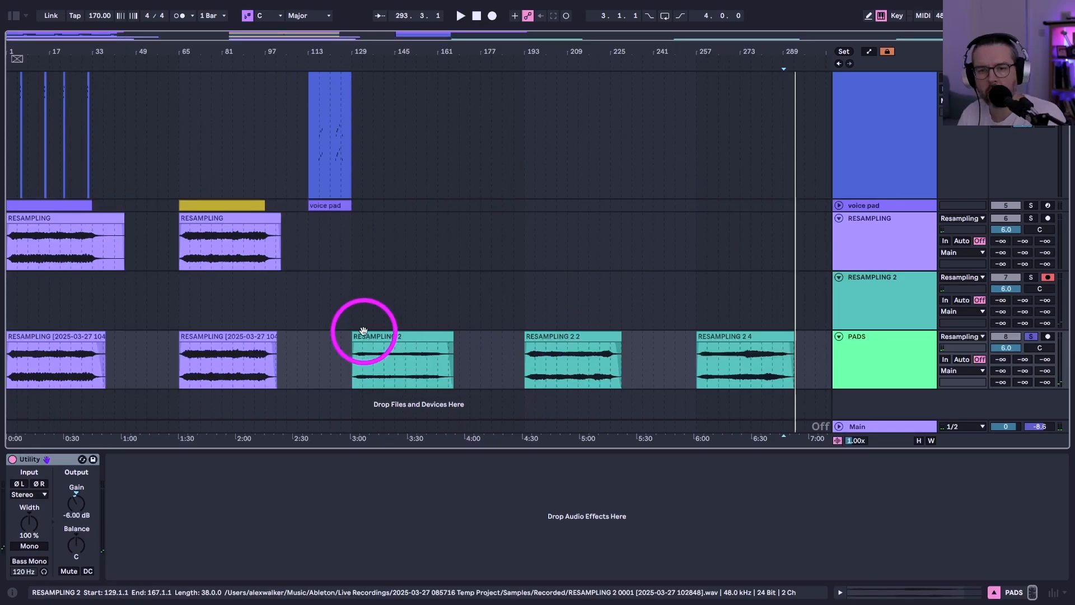
# Consolidate each of the five trimmed clips on the PADS track into its own new audio file
pyautogui.click(84, 335)
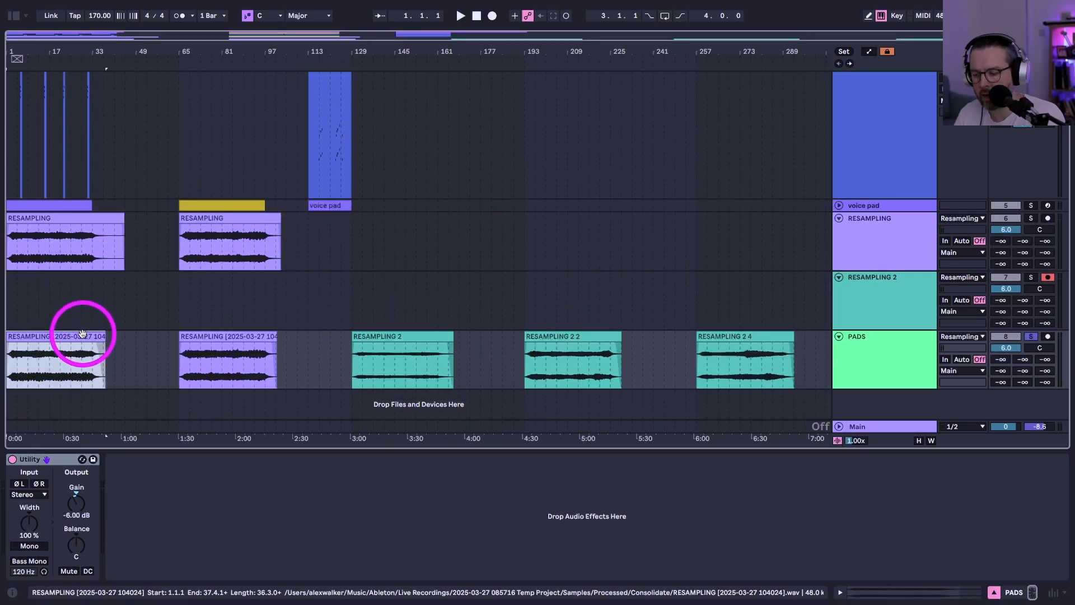
pyautogui.press('super+j')
pyautogui.click(211, 332)
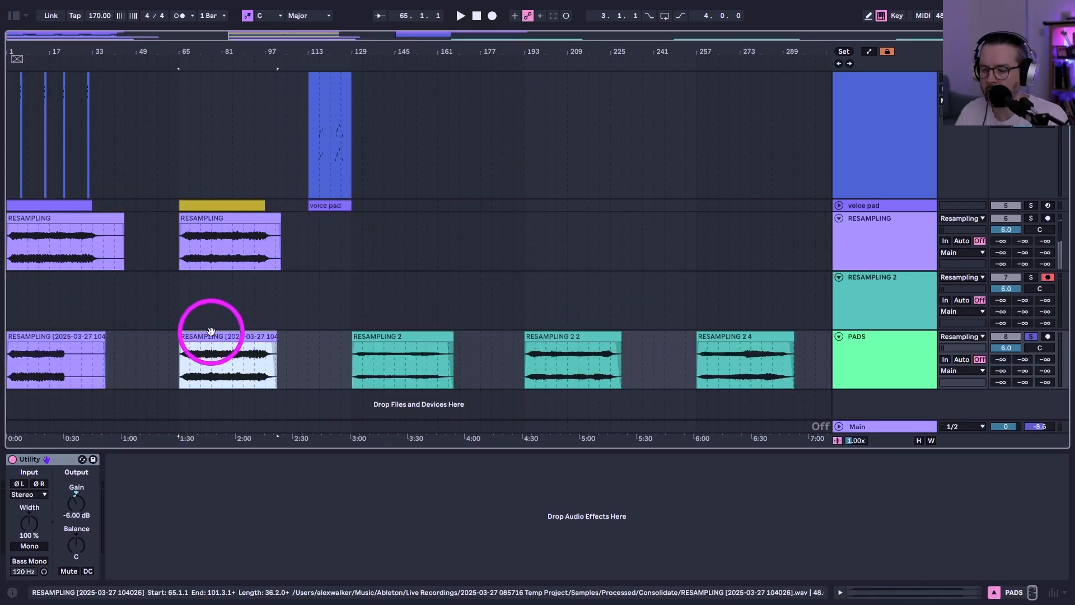
pyautogui.press('super+j')
pyautogui.click(362, 333)
pyautogui.press('super+j')
pyautogui.click(724, 336)
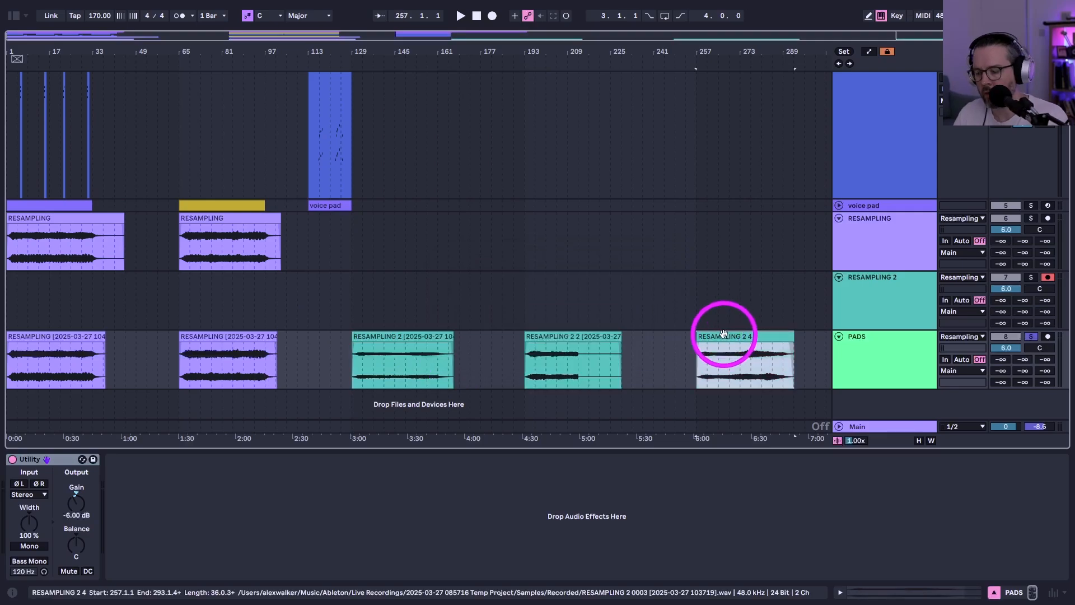
pyautogui.press('super+j')
# Reset the clip gain to its default on the first PADS clip and on the four remaining PADS clips together
pyautogui.doubleClick(65, 330)
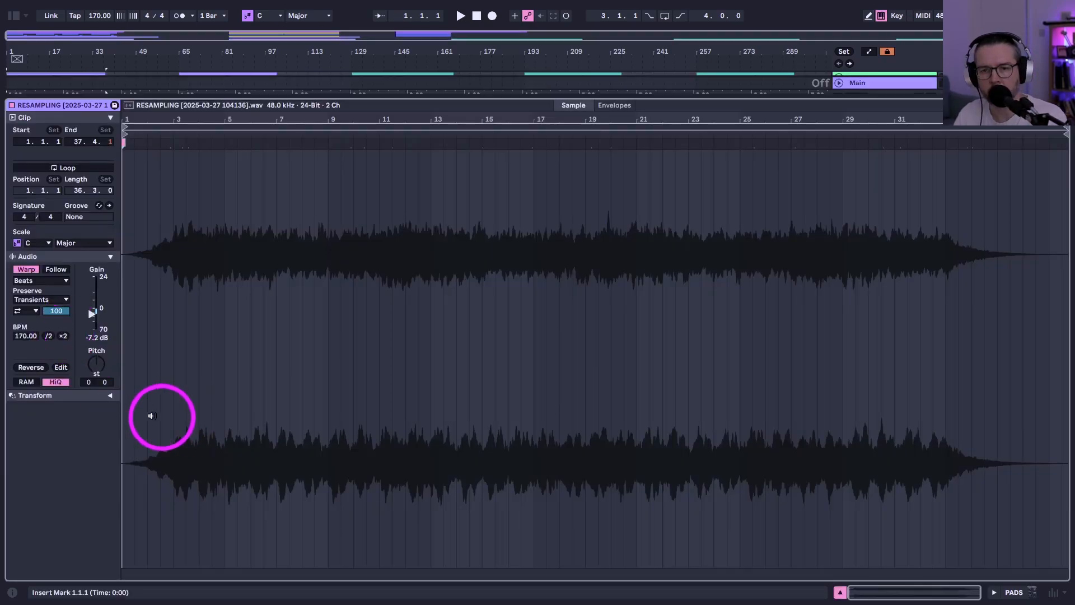
pyautogui.doubleClick(92, 310)
pyautogui.hotkey('shift', 'Tab')
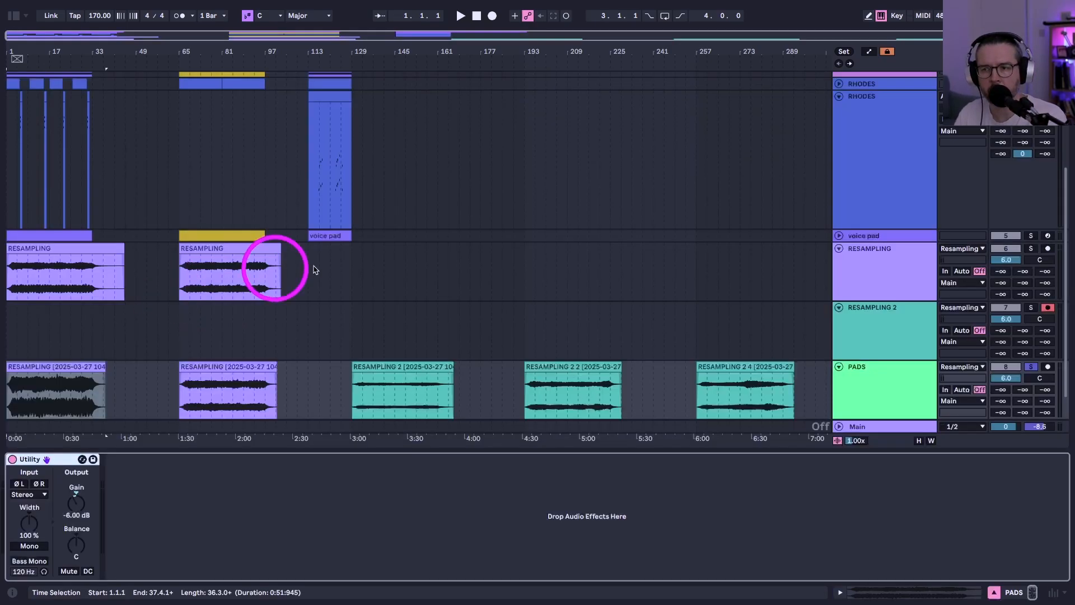
pyautogui.click(247, 364)
pyautogui.keyDown('shift'); pyautogui.click(762, 364); pyautogui.keyUp('shift')
pyautogui.hotkey('shift', 'Tab')
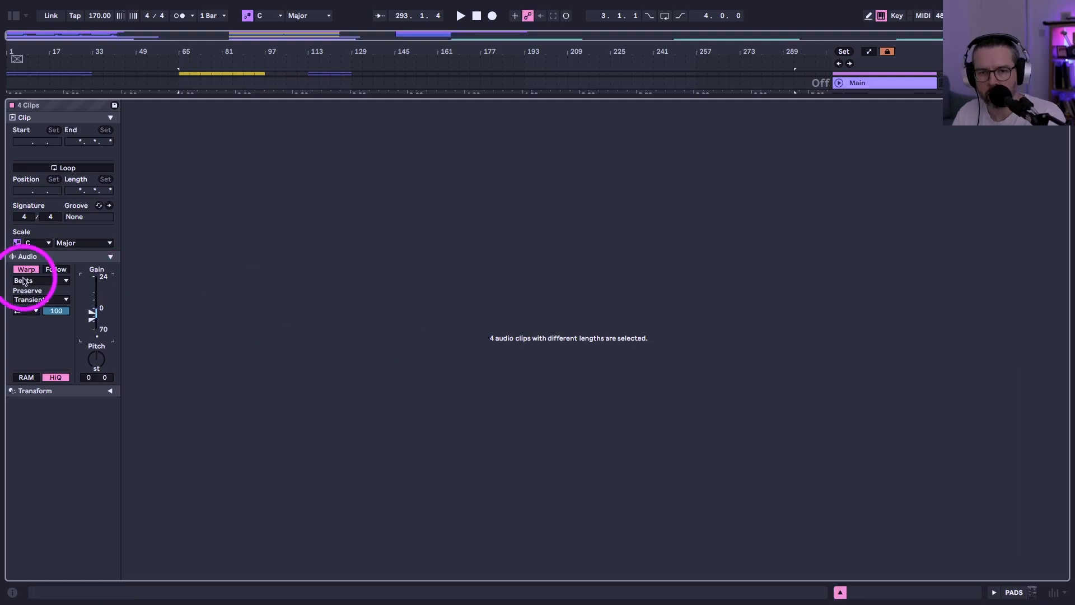
pyautogui.hotkey('shift', 'Tab')
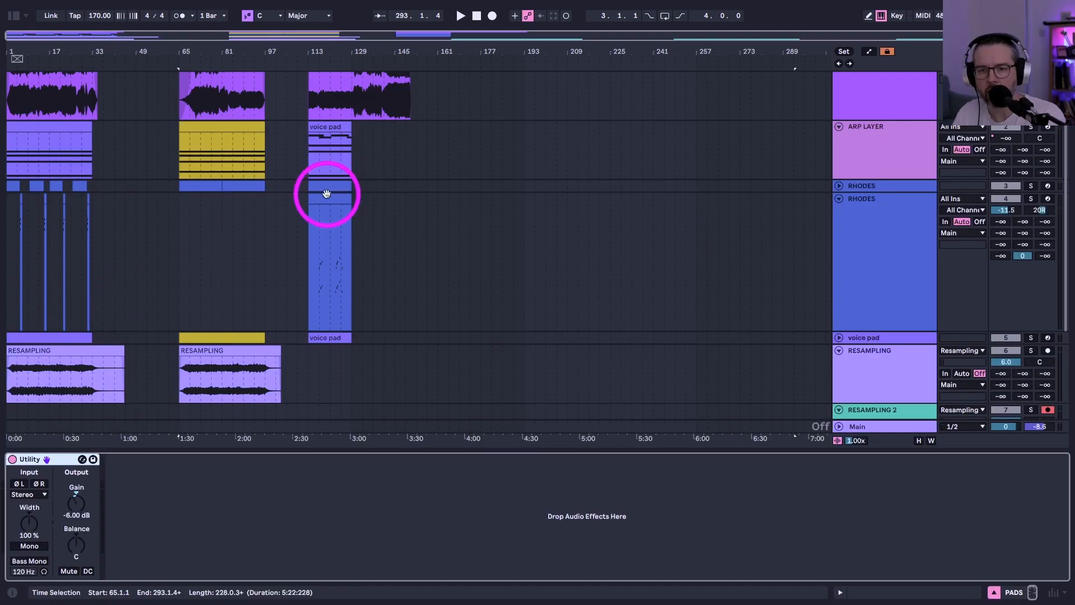
# Show the second PADS clip's file in Finder and copy the five newest RESAMPLING WAV files from the Consolidate folder
pyautogui.scroll(-5, 326, 192)
pyautogui.rightClick(205, 340)
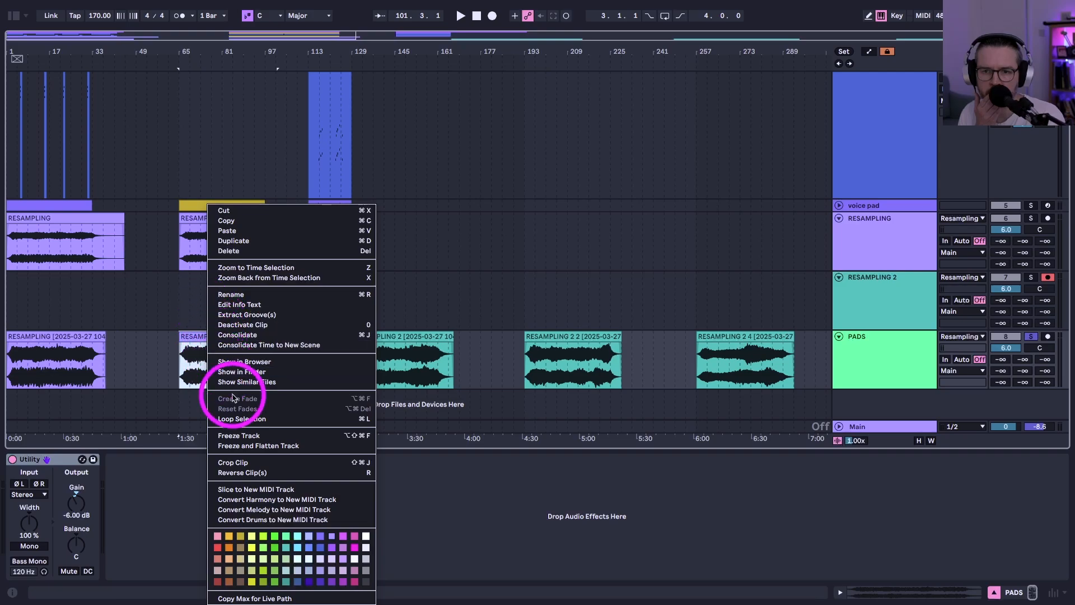
pyautogui.click(231, 373)
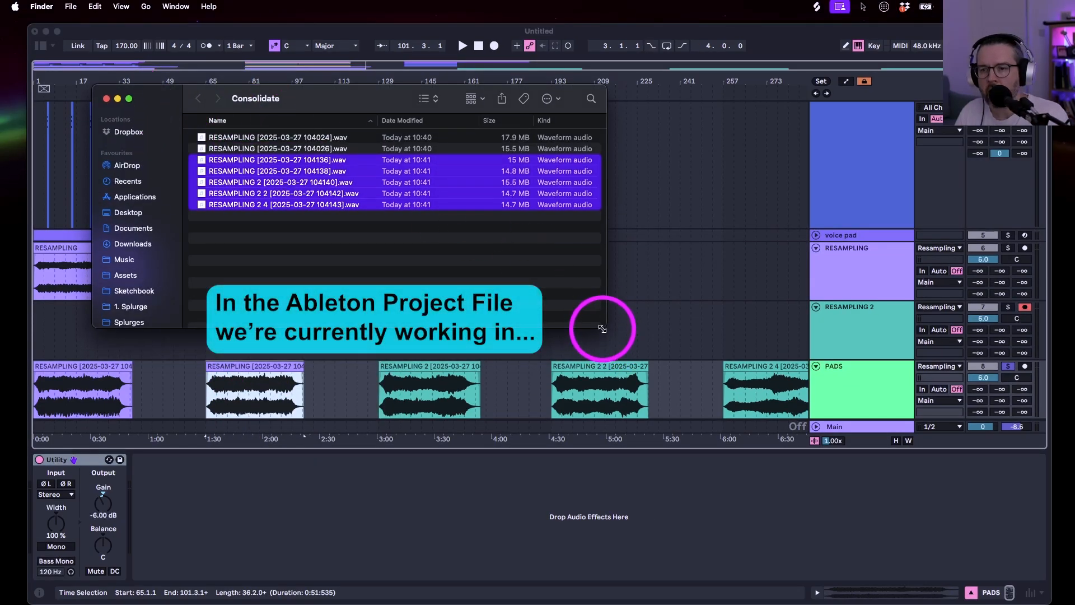
pyautogui.moveTo(606, 328); pyautogui.dragTo(727, 442)
pyautogui.press('super+c')
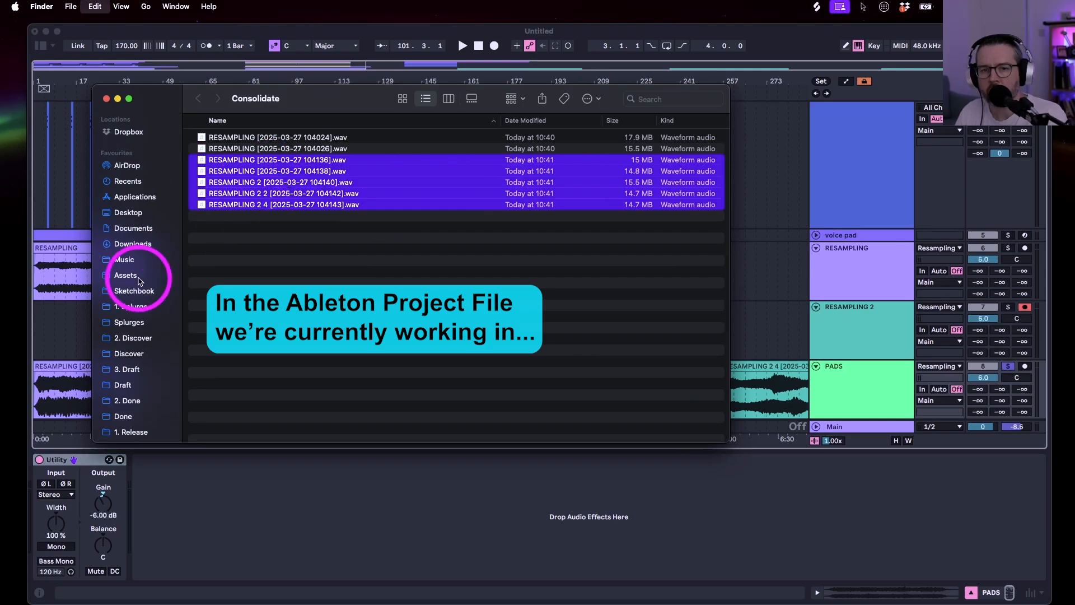
# Paste the copied WAV files into the Pads folder of Pure Cybernetics Sounds, within Human Synthetics Sample Packs
pyautogui.scroll(-8, 133, 278)
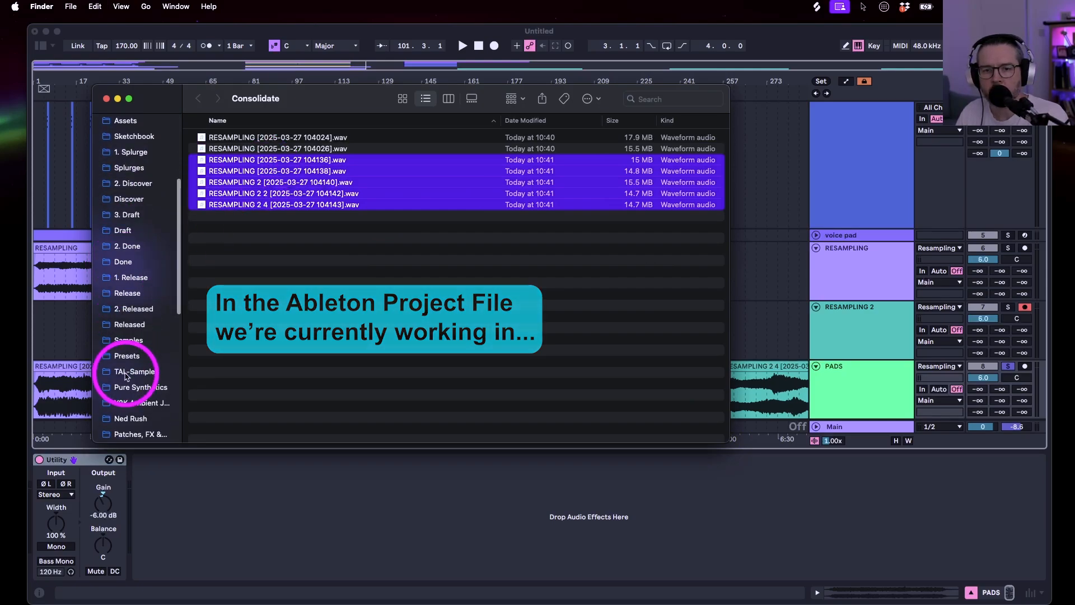
pyautogui.scroll(2, 126, 376)
pyautogui.click(119, 364)
pyautogui.scroll(10, 204, 211)
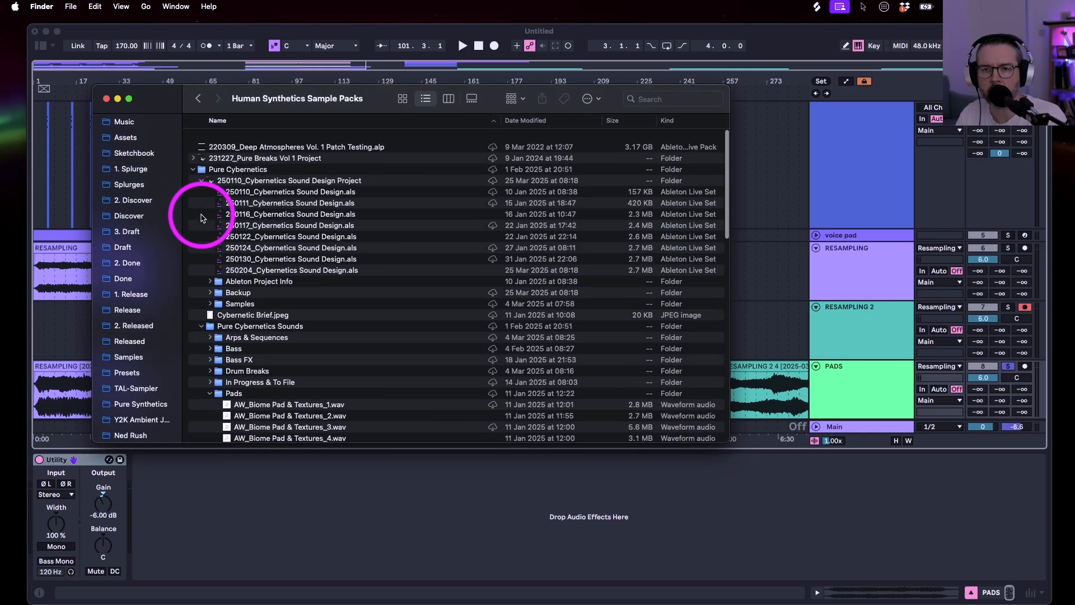
pyautogui.doubleClick(207, 316)
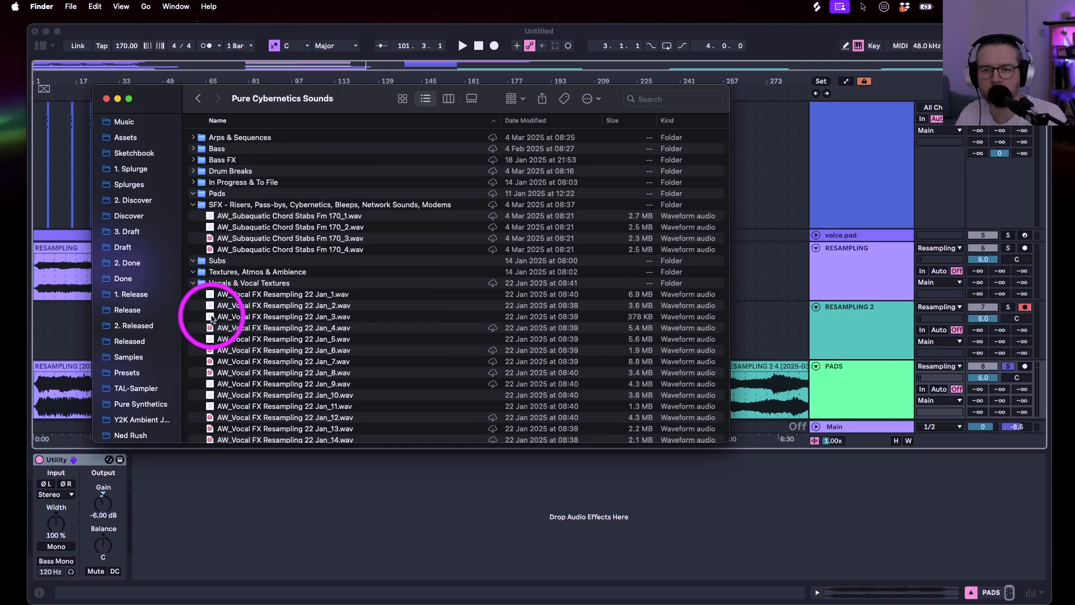
pyautogui.moveTo(271, 103); pyautogui.dragTo(248, 75)
pyautogui.moveTo(705, 414); pyautogui.dragTo(887, 595)
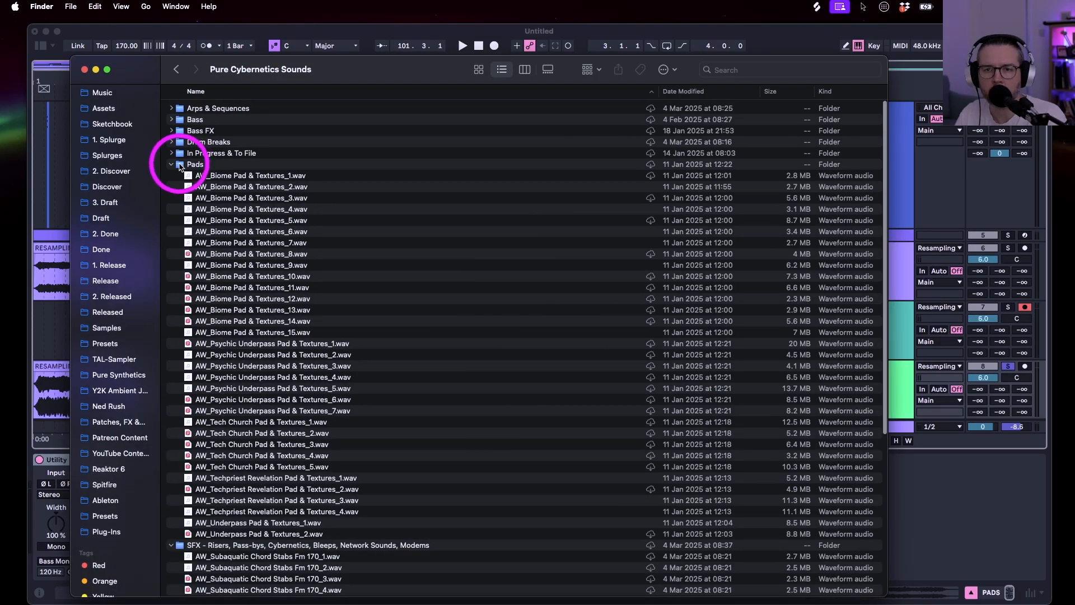
pyautogui.doubleClick(185, 164)
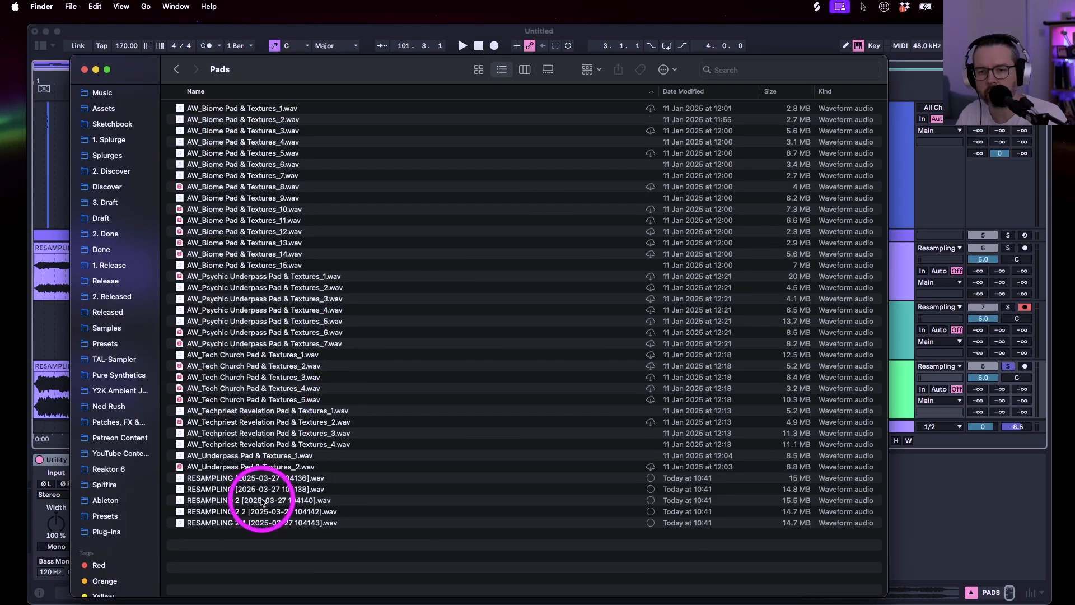
# Batch-rename the five pasted RESAMPLING files to "AW_Canada 3am Pads_" using Name and Index, with numbers after the name starting at 1
pyautogui.rightClick(222, 492)
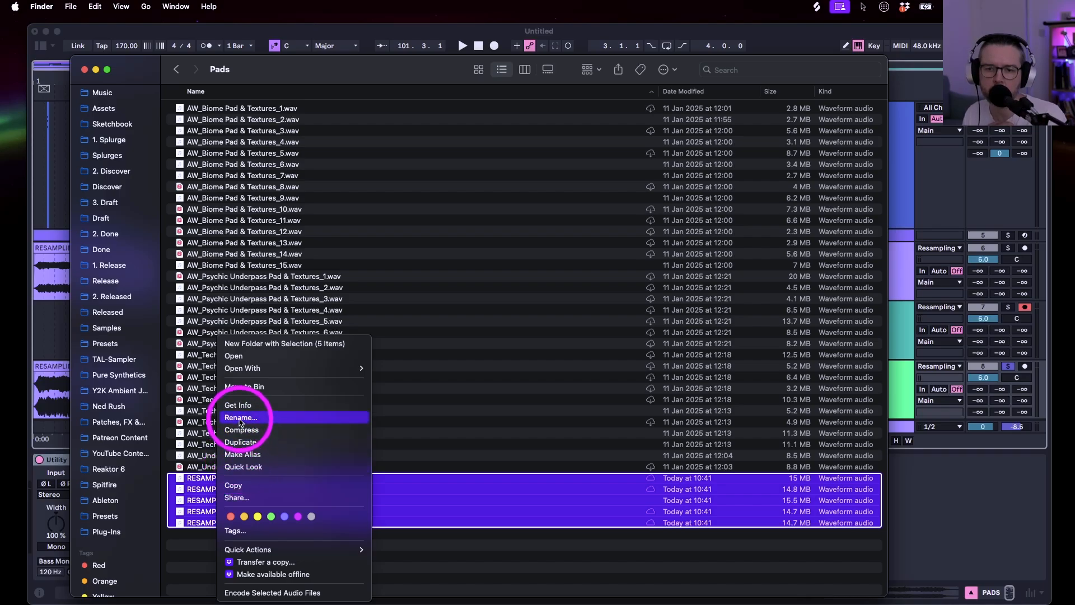
pyautogui.click(241, 417)
pyautogui.press('capslock')
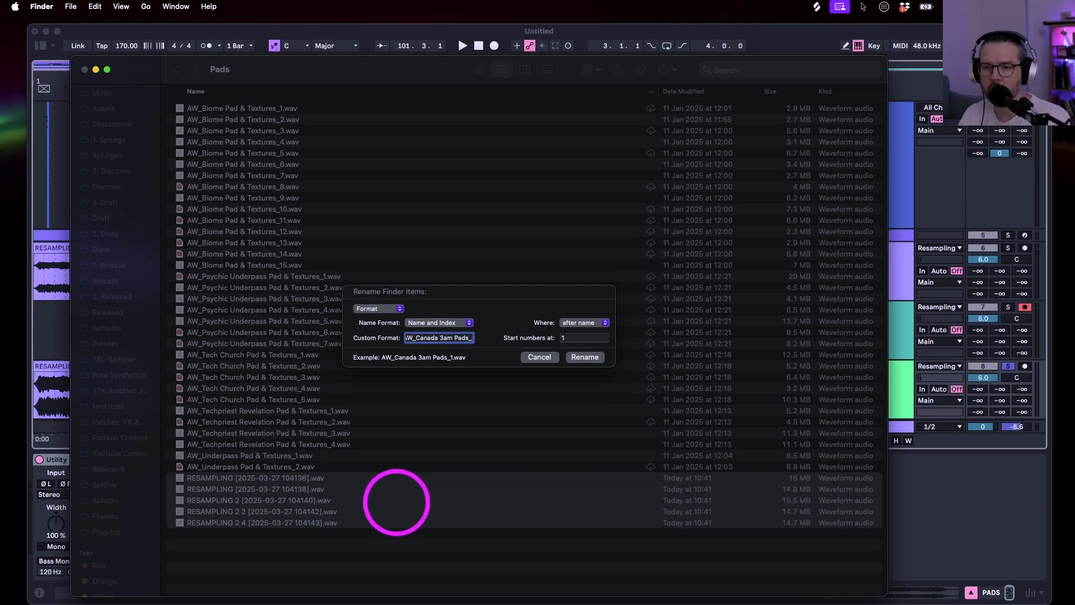
pyautogui.click(579, 357)
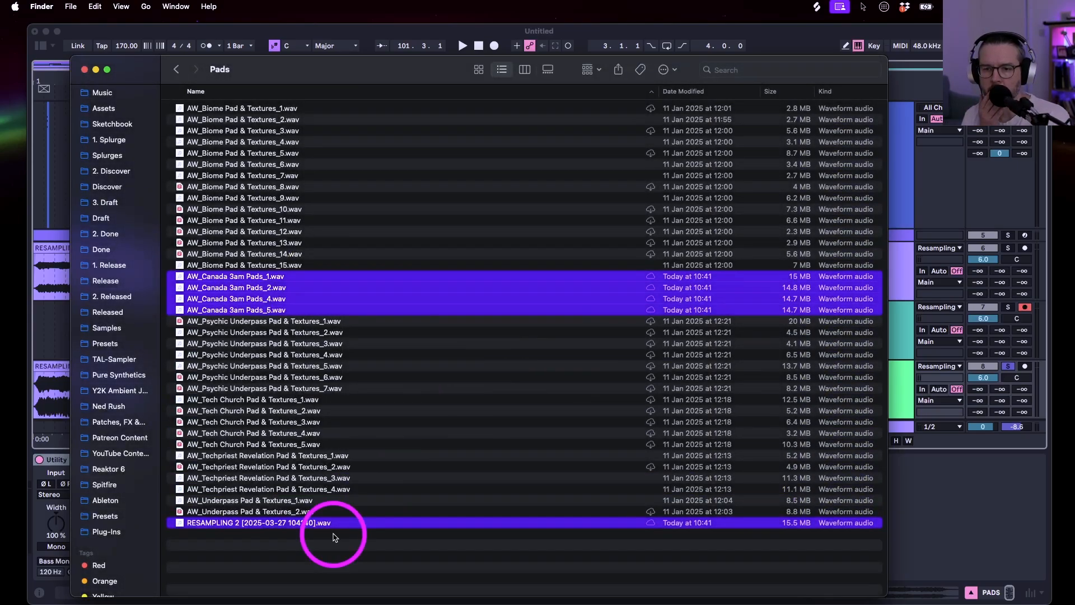
# Audition the first AW_Canada 3am file and rename the first three files to end in "Pad Fm_1", "Pad Fm/FMaj_2" and "Pad Fm/FMaj BP_3"
pyautogui.press('space')
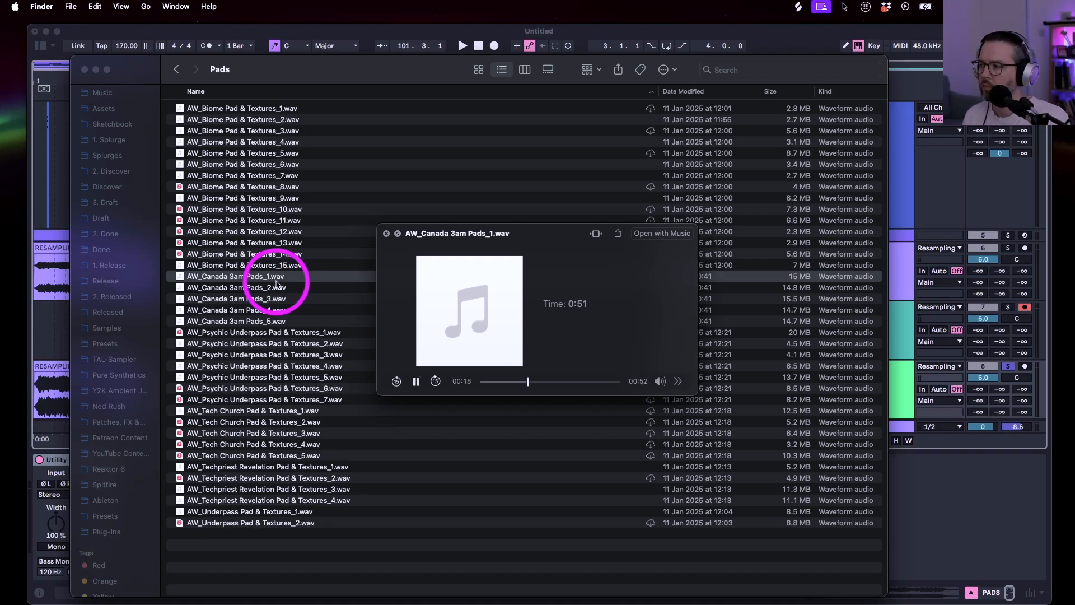
pyautogui.press('space')
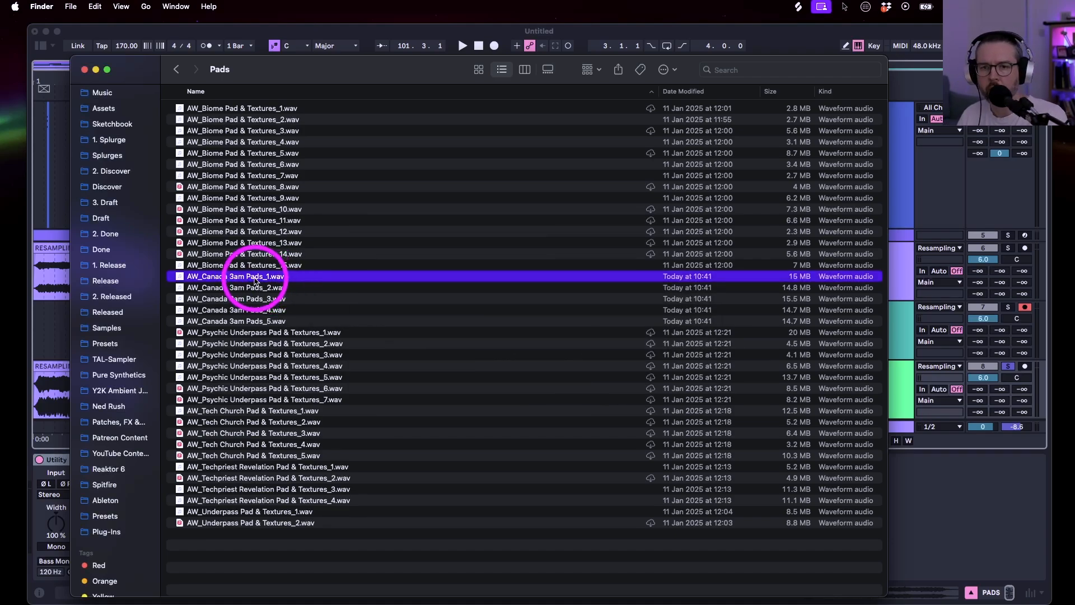
pyautogui.rightClick(234, 277)
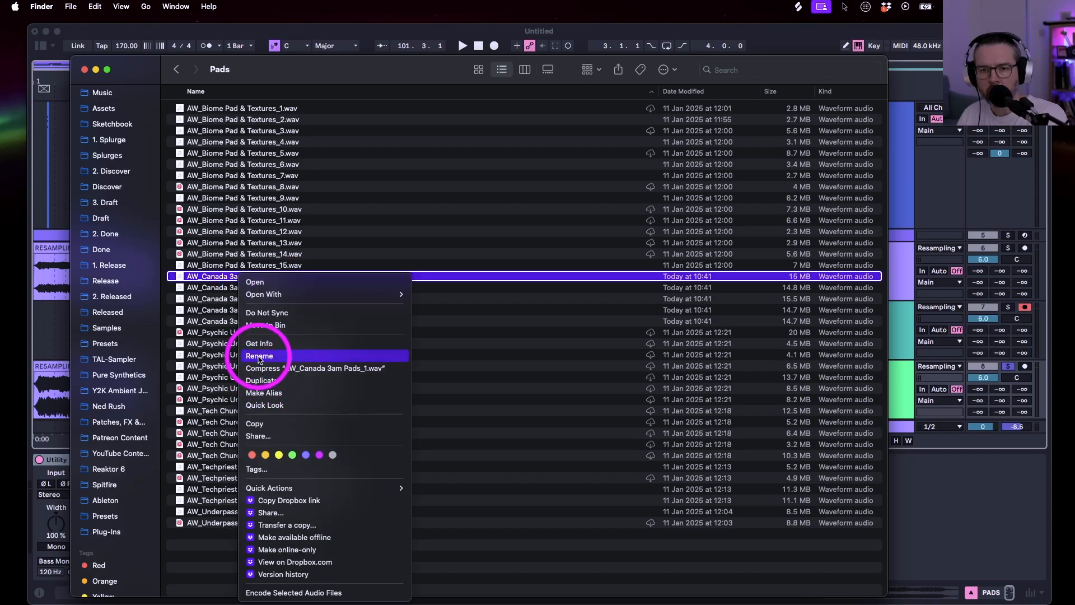
pyautogui.click(249, 356)
pyautogui.click(246, 269)
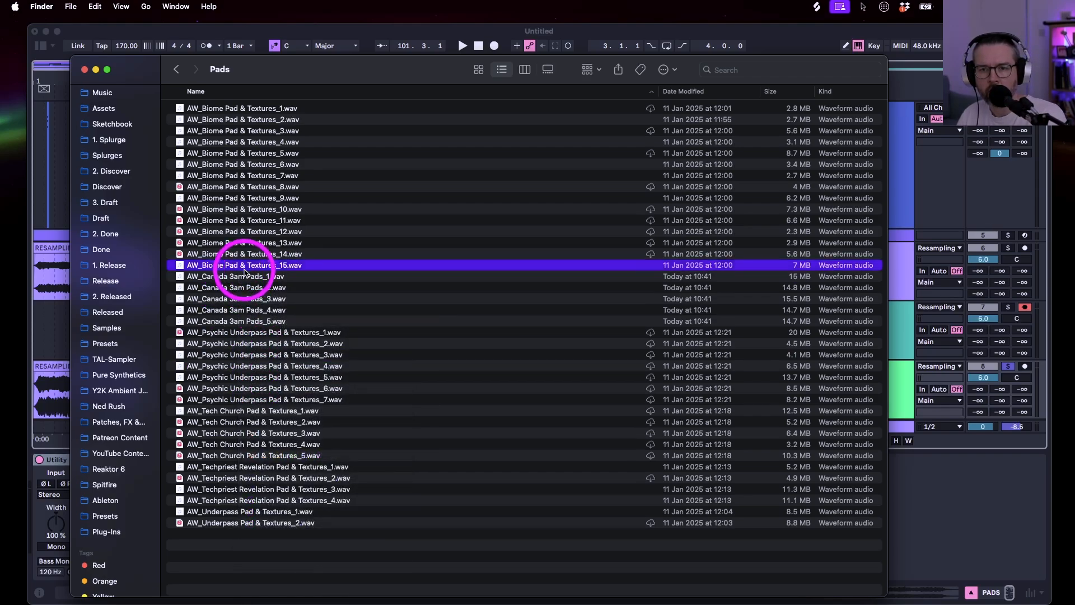
pyautogui.click(256, 278)
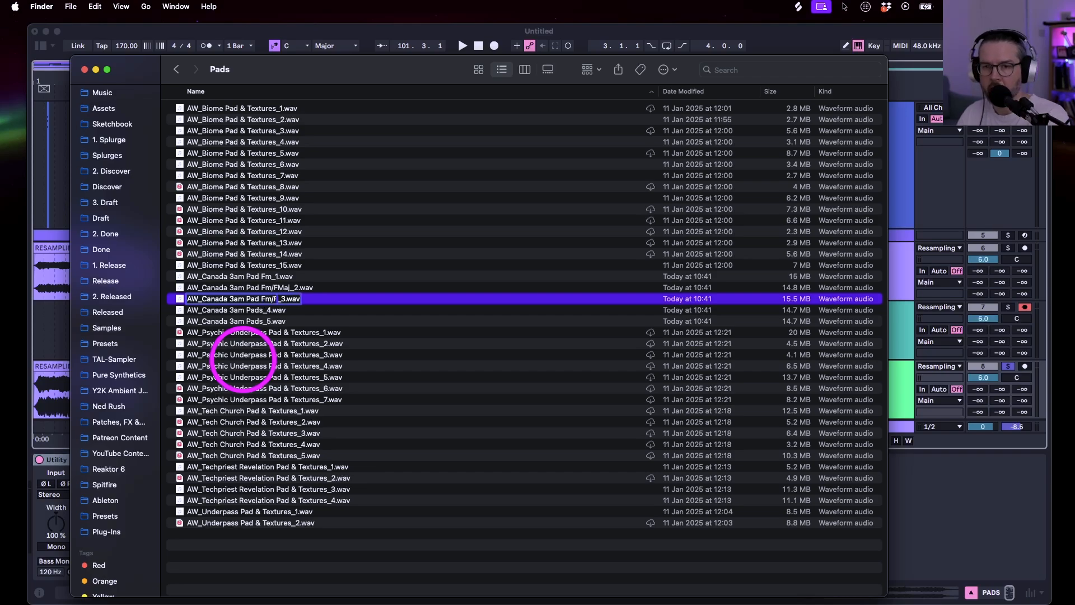
pyautogui.press('Return')
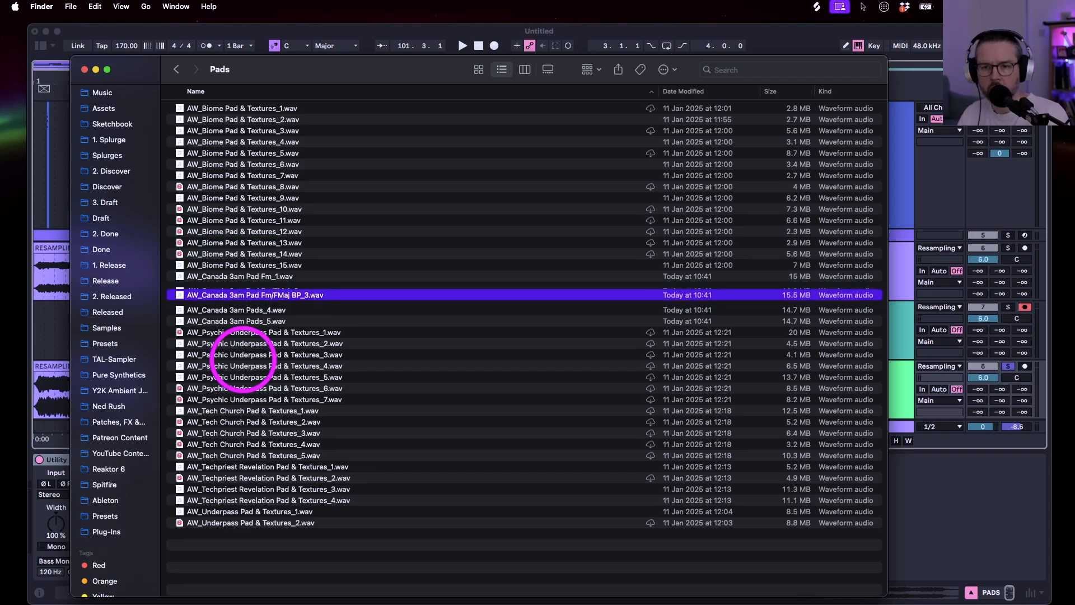
# Rename the fourth Canada file, AW_Canada 3am Pads_4, as "AW_Canada 3am Pad Fm/FMaj BP_4"
pyautogui.click(228, 310)
pyautogui.press('Return')
pyautogui.press('Right')
pyautogui.press('Left')
pyautogui.press('Left')
pyautogui.press('BackSpace')
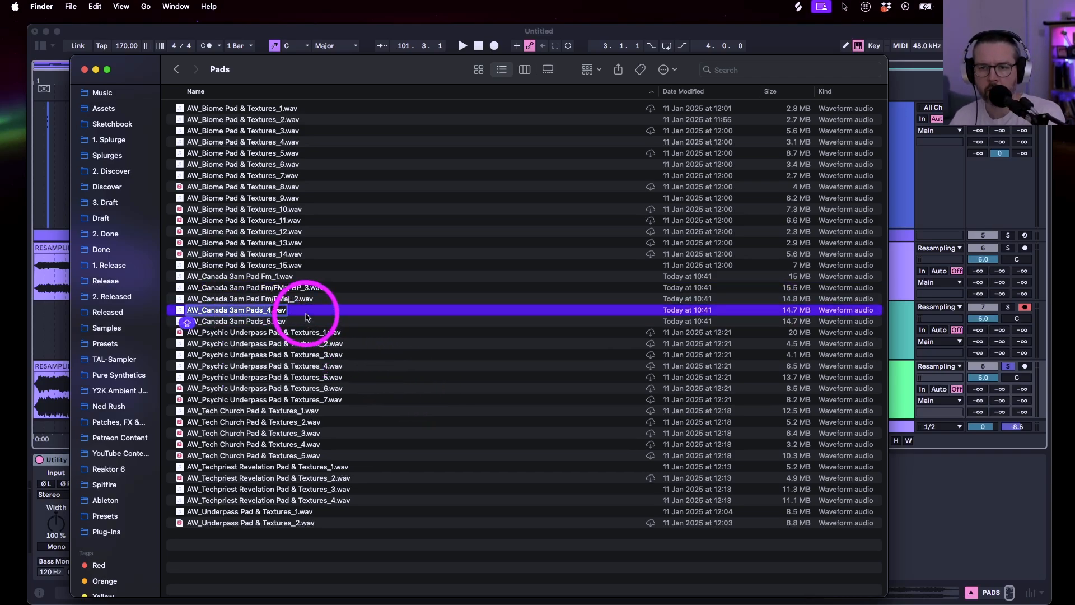
pyautogui.write('Fm/FMaj BF')
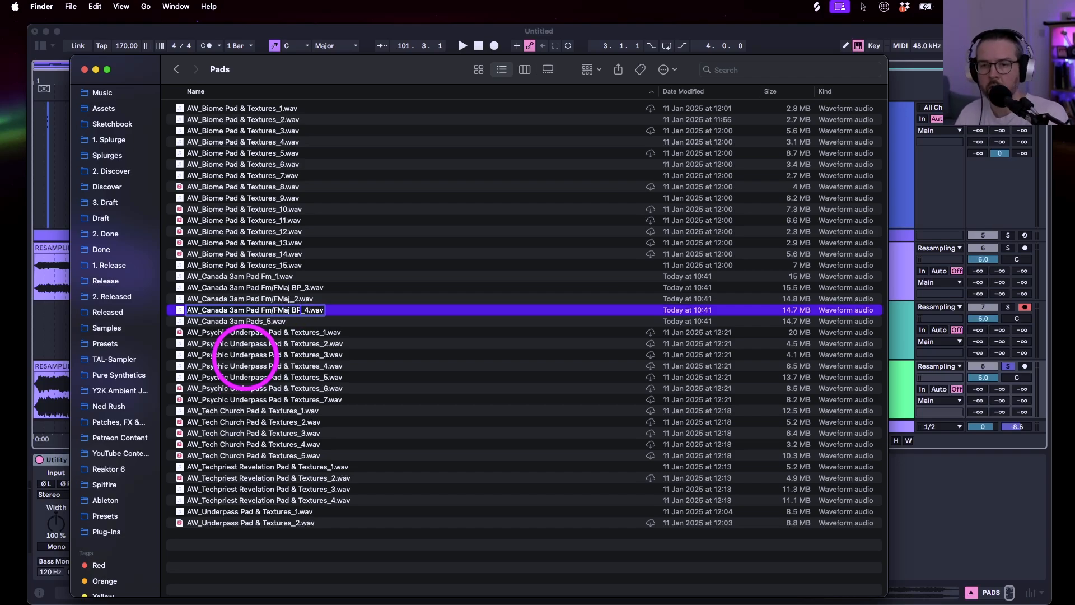
pyautogui.press('Return')
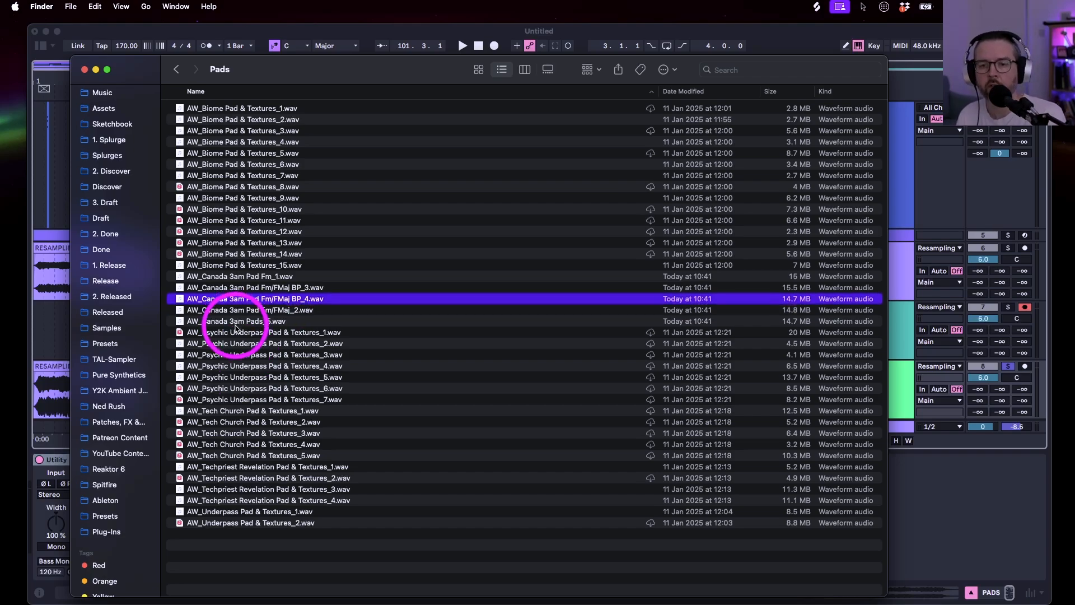
# Audition AW_Canada 3am Pads_5 from the start and middle, and rename it as "AW_Canada 3am Pads Fm BP_5"
pyautogui.click(237, 323)
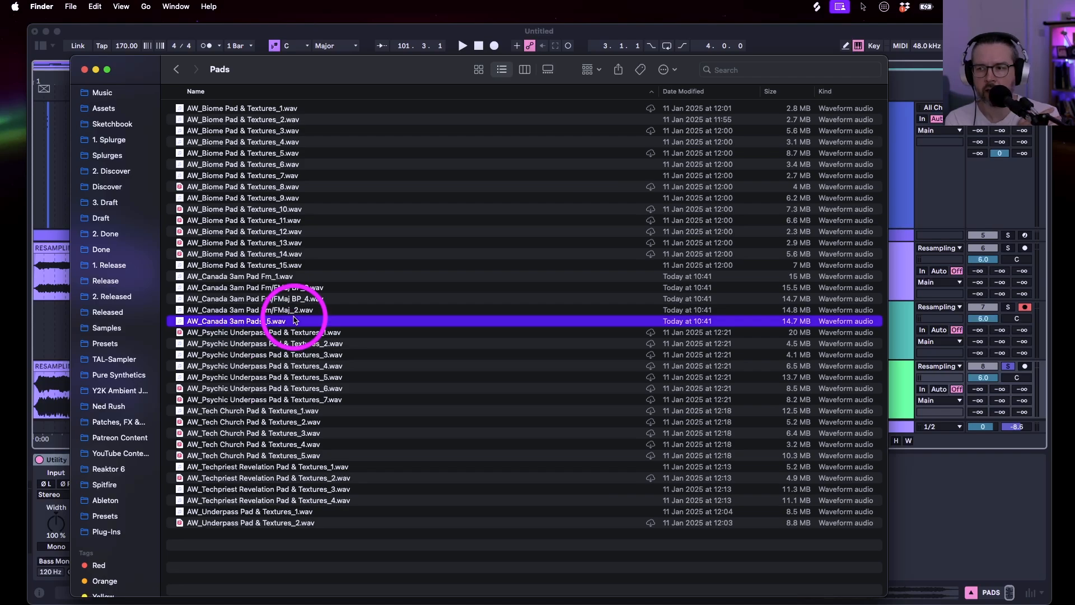
pyautogui.press('space')
pyautogui.press('space')
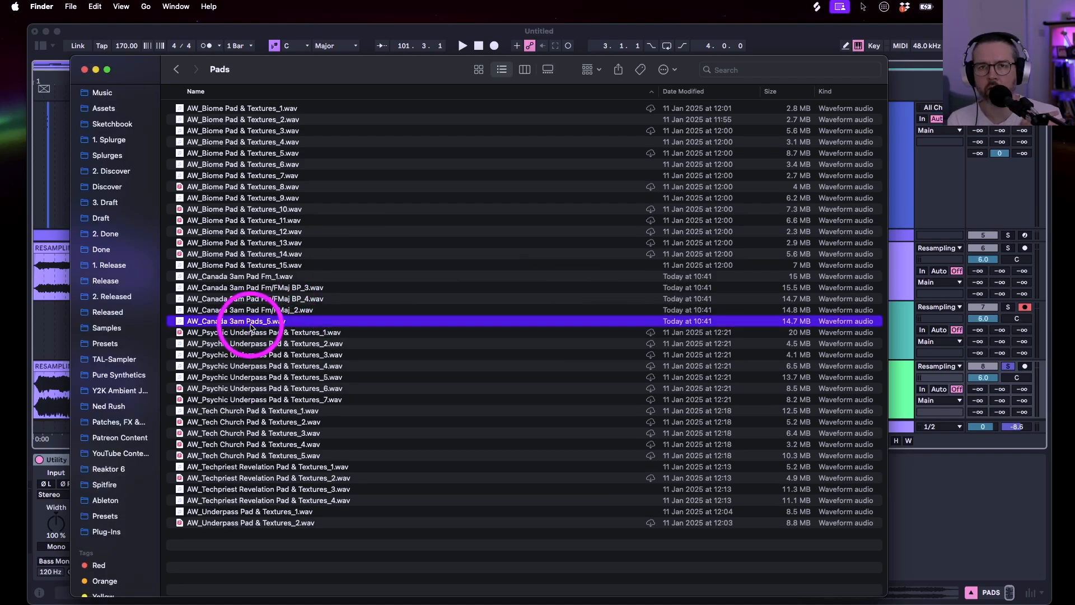
pyautogui.press('space')
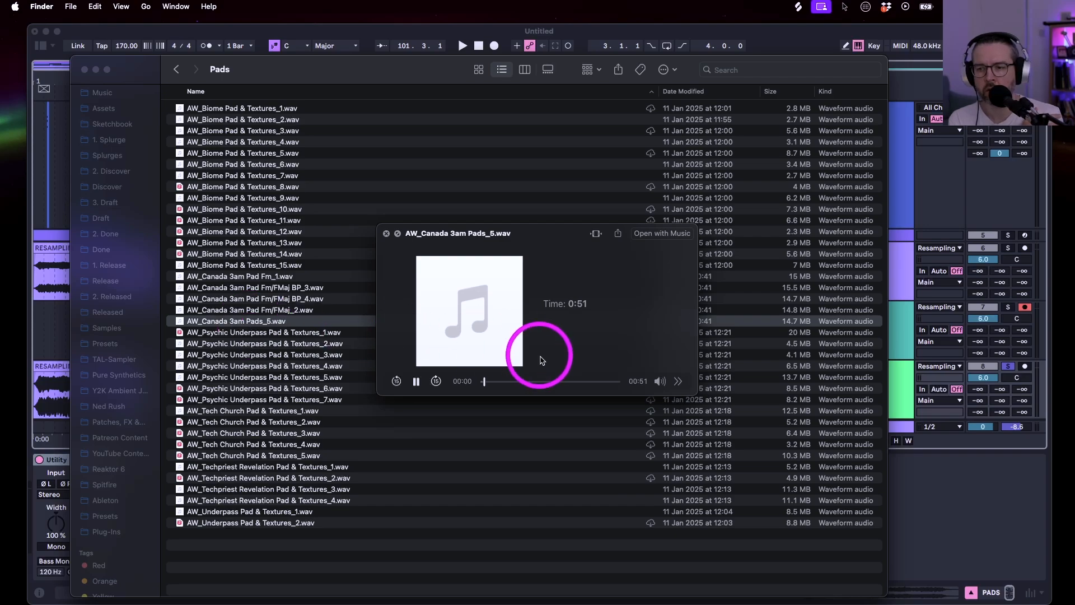
pyautogui.click(527, 383)
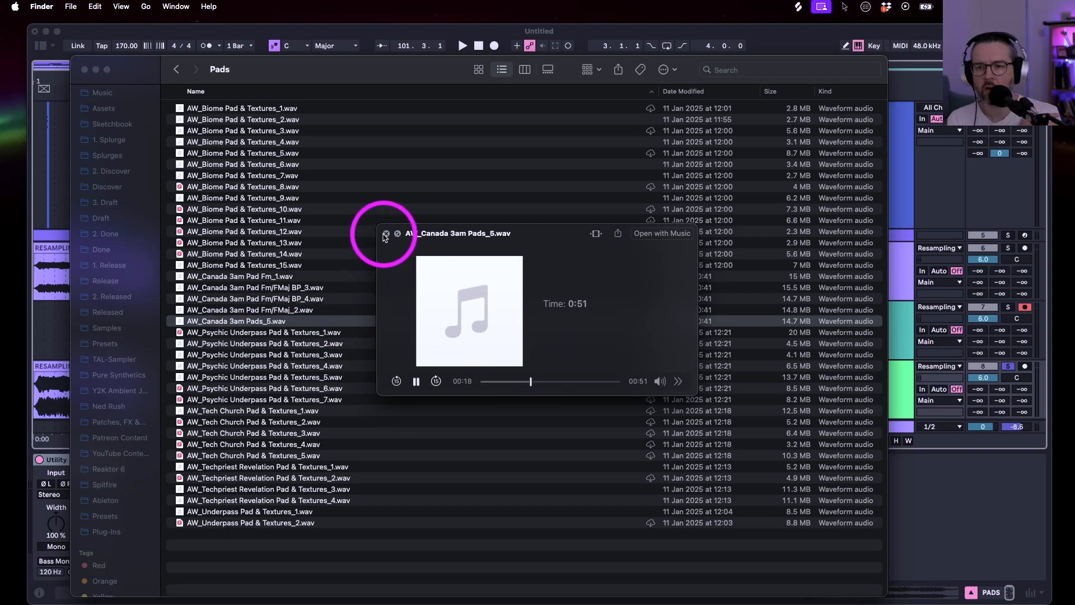
pyautogui.click(386, 233)
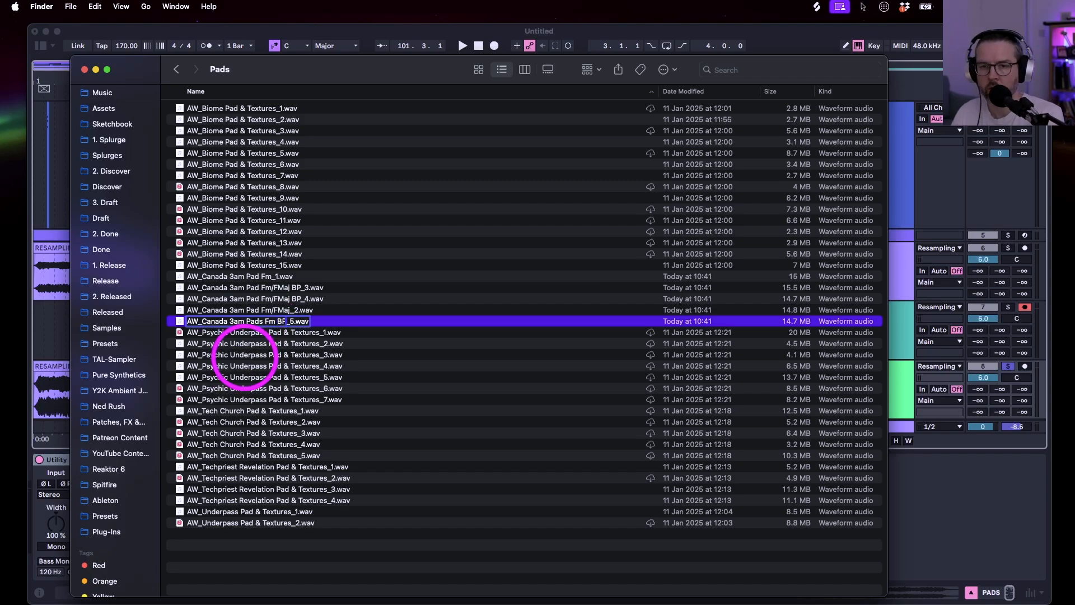
pyautogui.press('Return')
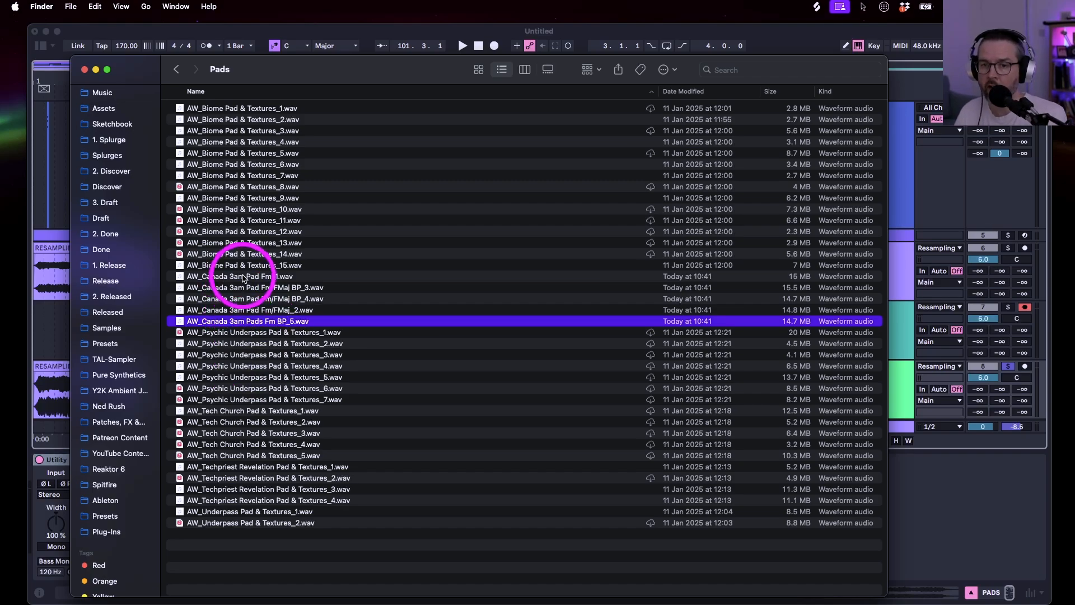
# Preview the audio of AW_Canada 3am Pad Fm_1.wav and close the preview
pyautogui.click(243, 277)
pyautogui.press('space')
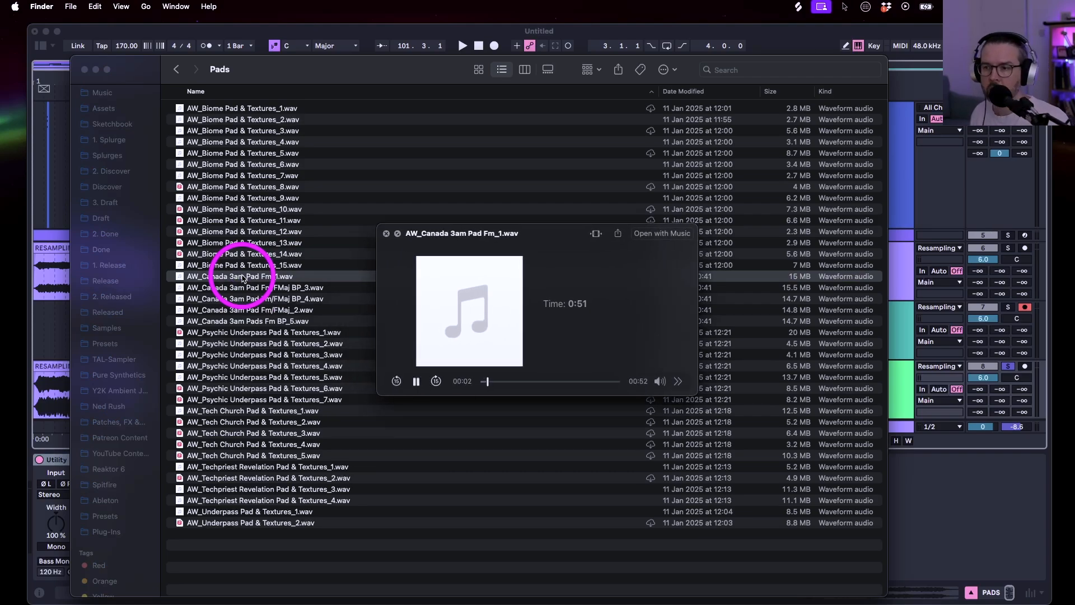
pyautogui.press('space')
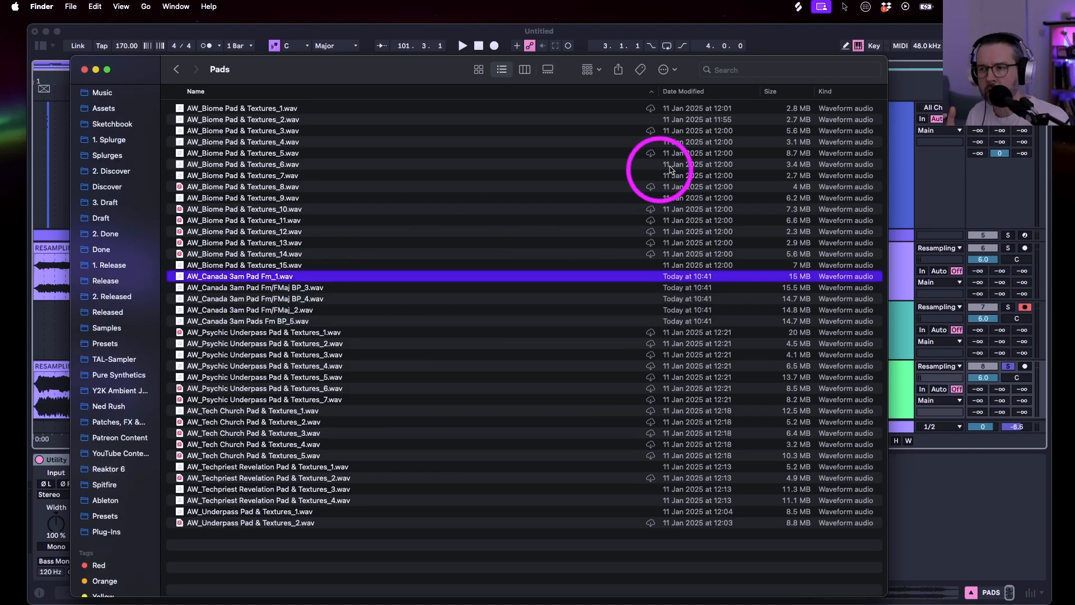
# Switch to Ableton Live, group the tracks from radio noise to voice pad under the name "Canada 3am Pad", and fold the group
pyautogui.click(892, 32)
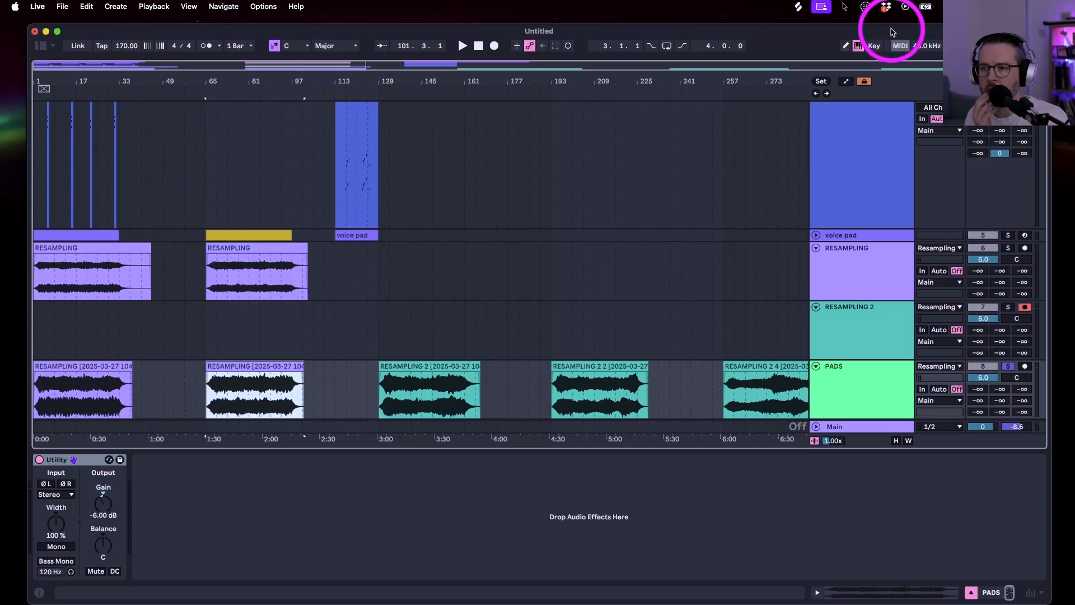
pyautogui.scroll(-2, 681, 269)
pyautogui.scroll(1, 683, 274)
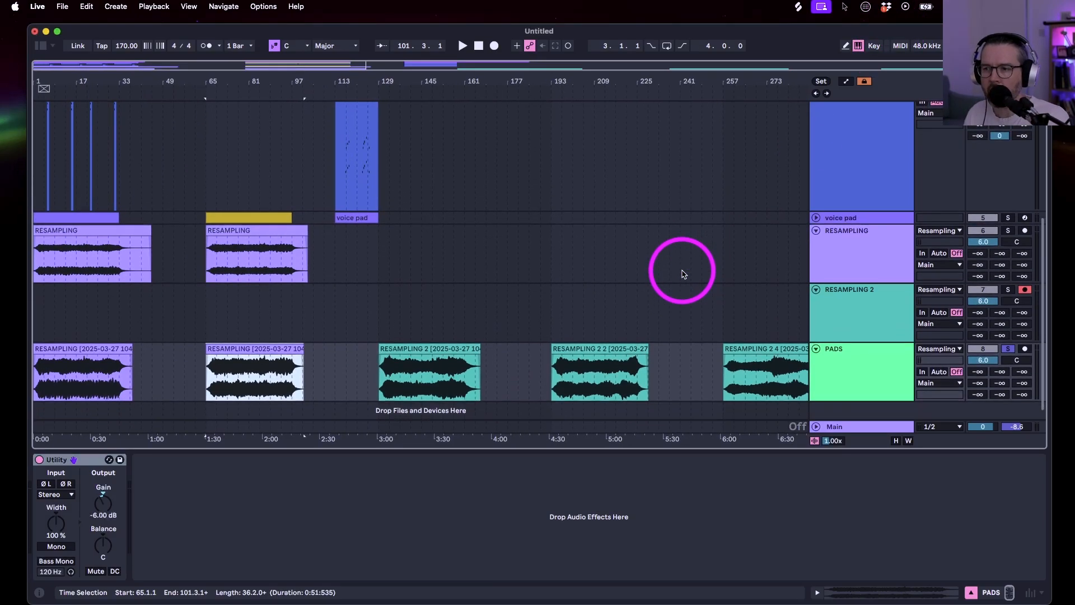
pyautogui.scroll(5, 845, 336)
pyautogui.click(843, 365)
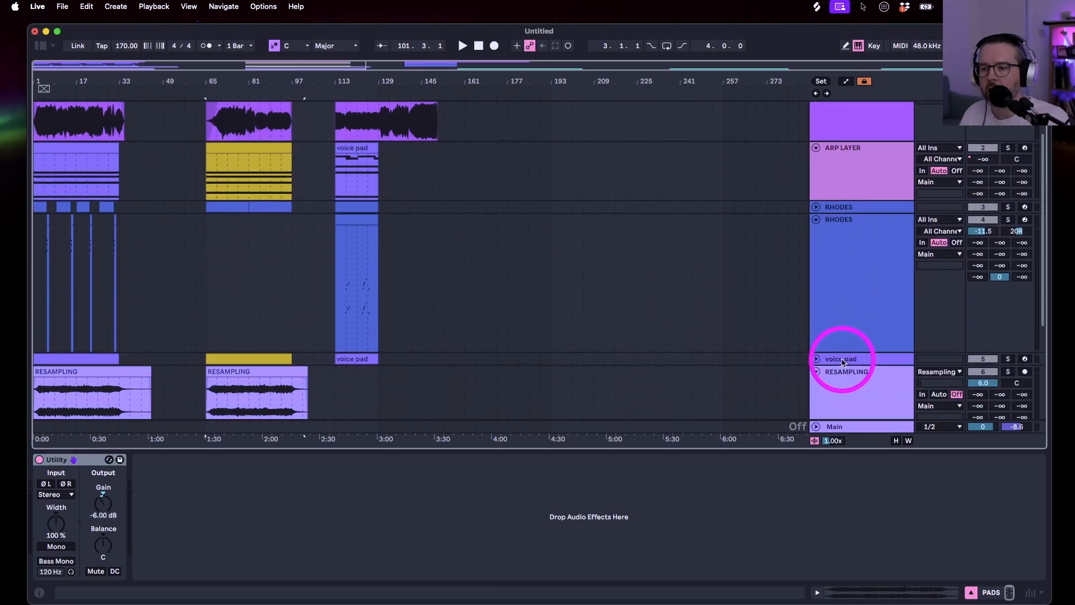
pyautogui.scroll(1, 843, 359)
pyautogui.keyDown('shift'); pyautogui.click(845, 155); pyautogui.keyUp('shift')
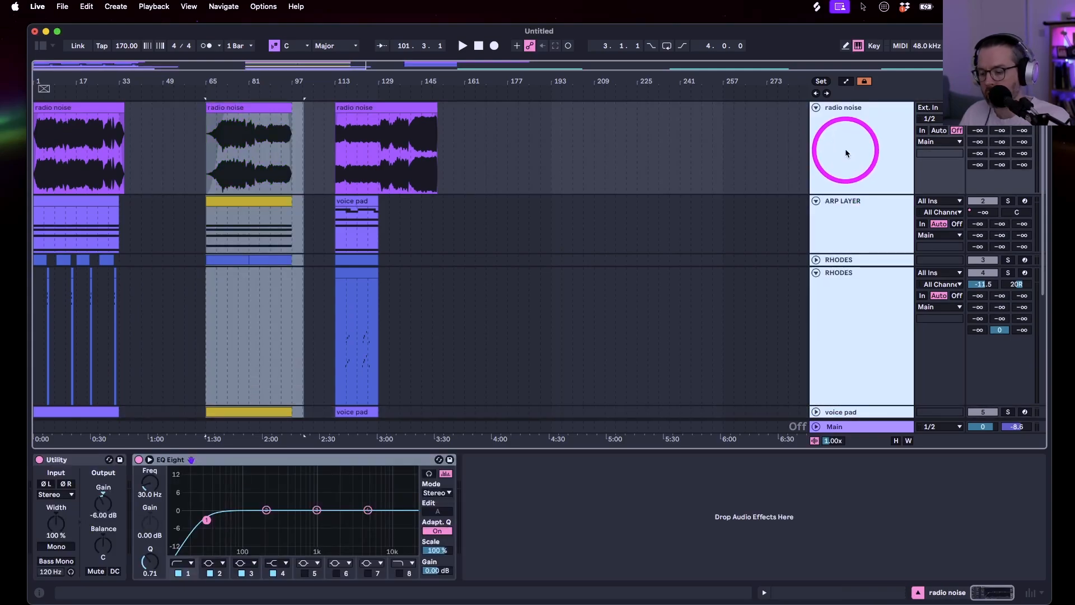
pyautogui.press('super+g')
pyautogui.click(831, 122)
pyautogui.press('super+r')
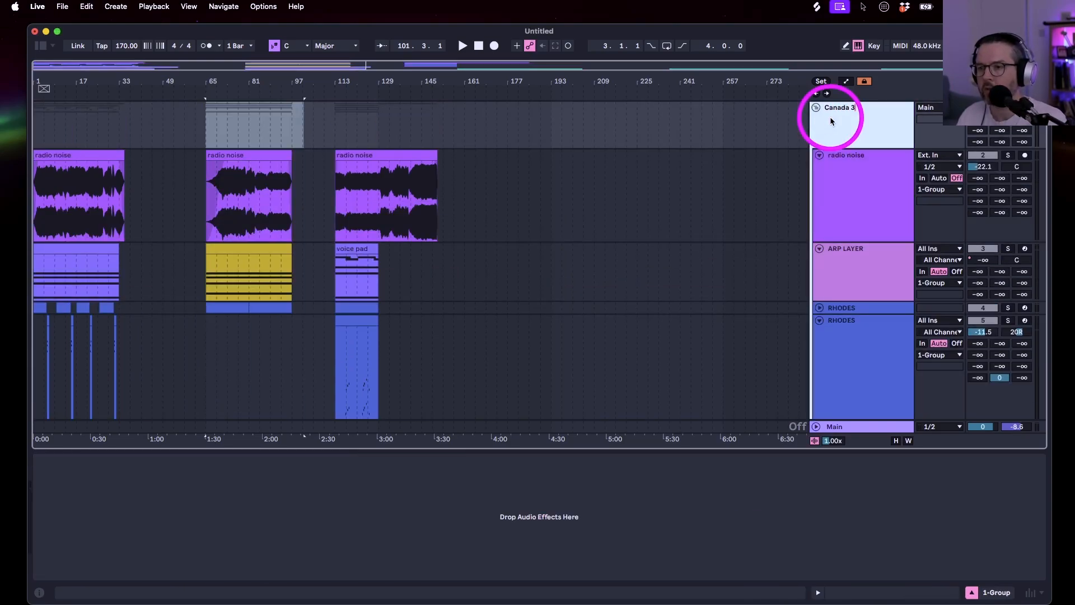
pyautogui.write('Canada 3am Pad')
pyautogui.click(815, 107)
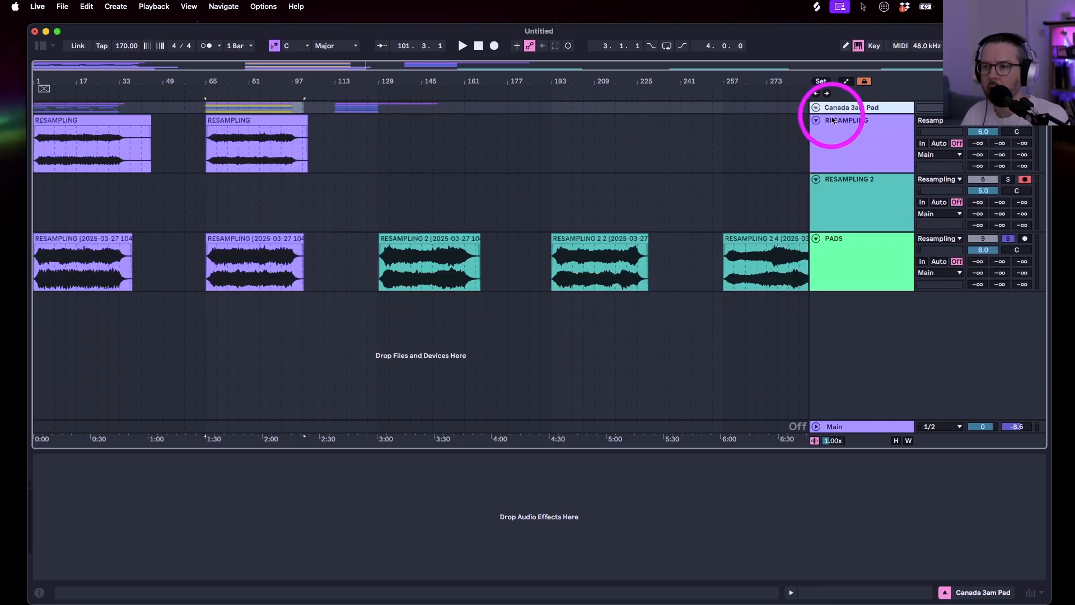
# Move the RESAMPLING, RESAMPLING 2 and PADS tracks into the folded Canada 3am Pad group
pyautogui.click(838, 124)
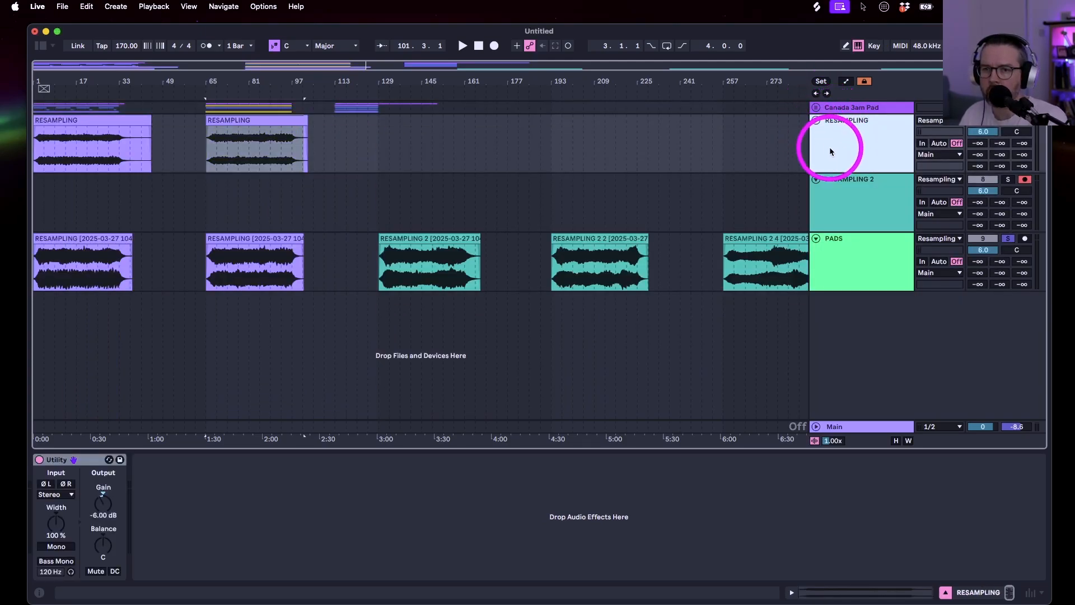
pyautogui.click(842, 122)
pyautogui.moveTo(610, 93)
pyautogui.mouseDown()
pyautogui.moveTo(600, 72)
pyautogui.moveTo(600, 82)
pyautogui.mouseUp()
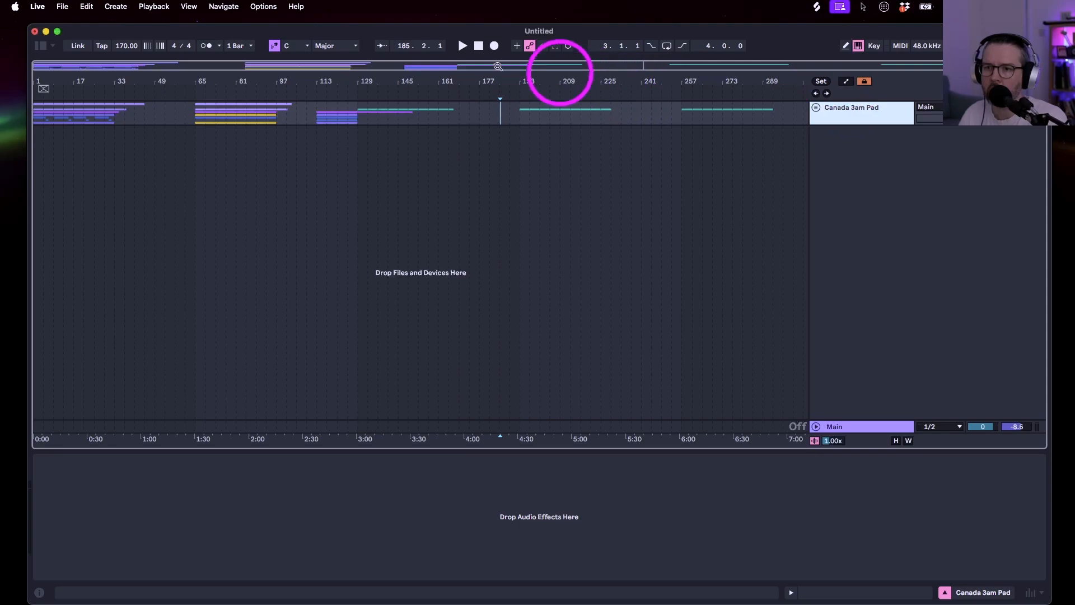
# Save the Live Set as "250327_New Frontiers in Sound SD Session" in the Pure Cybernetics folder of Human Synthetics Sample Packs
pyautogui.click(59, 9)
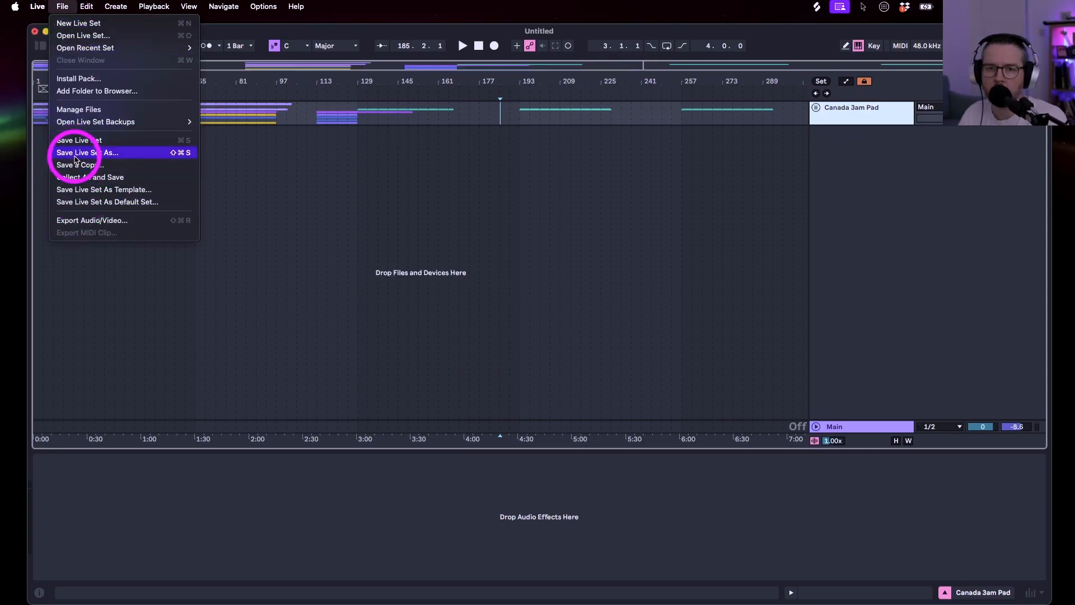
pyautogui.click(62, 153)
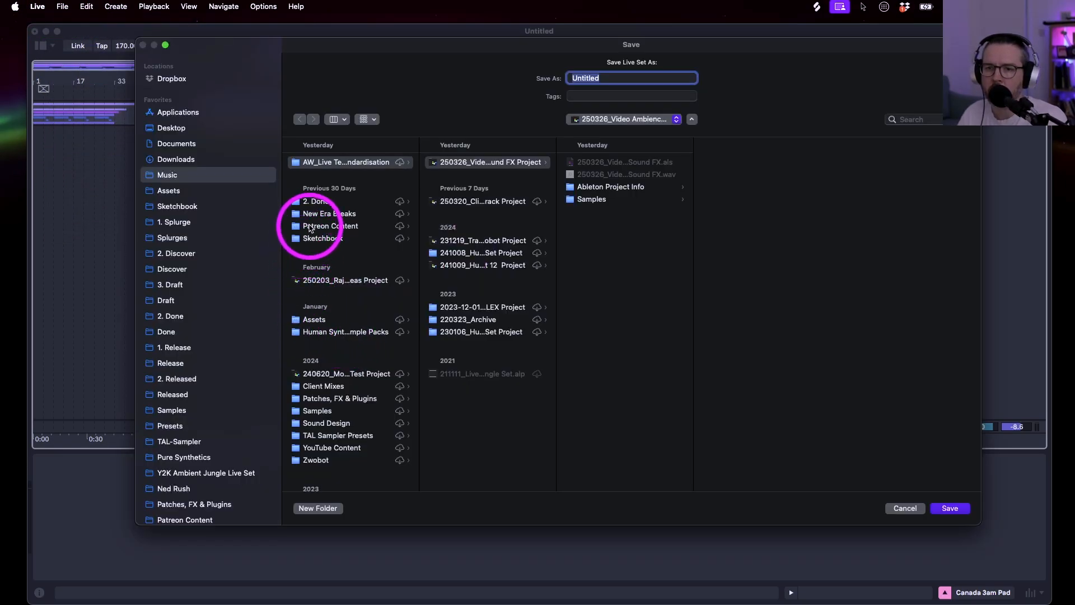
pyautogui.click(345, 331)
pyautogui.press('Right')
pyautogui.press('Right')
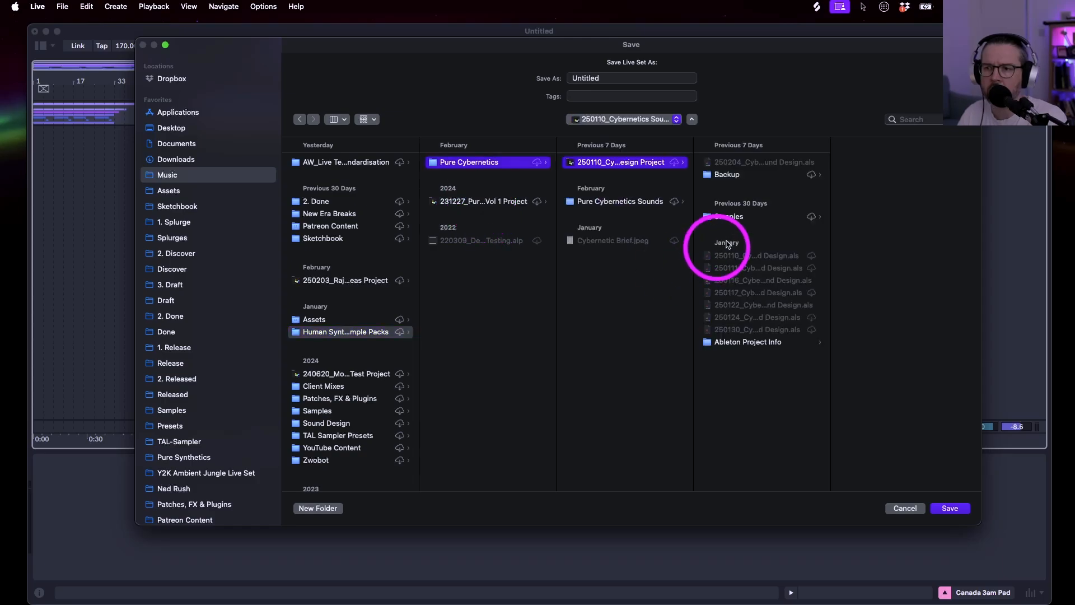
pyautogui.moveTo(831, 185); pyautogui.dragTo(907, 186)
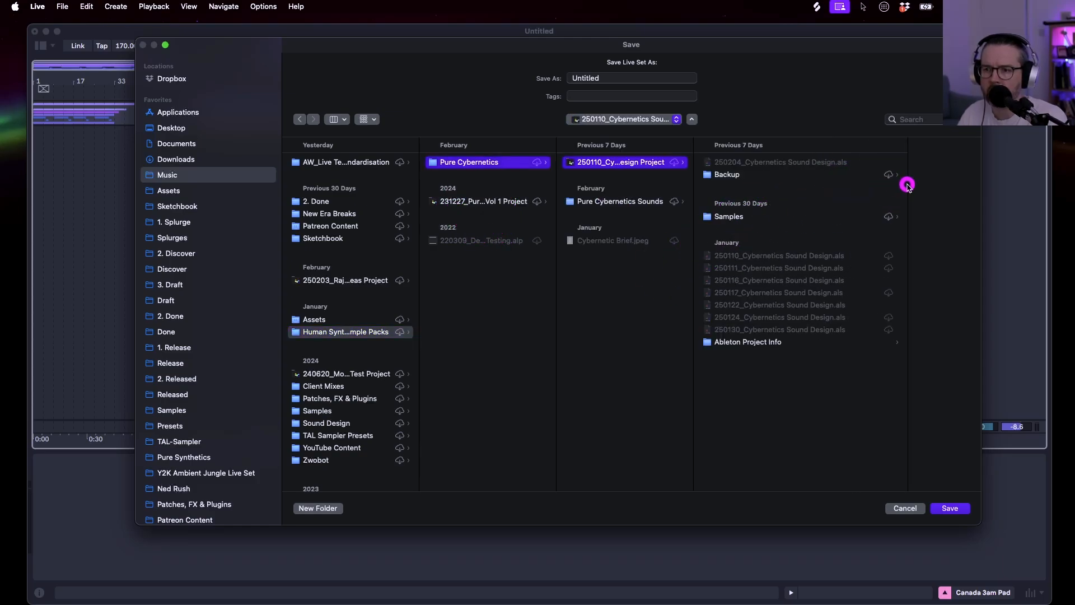
pyautogui.click(600, 76)
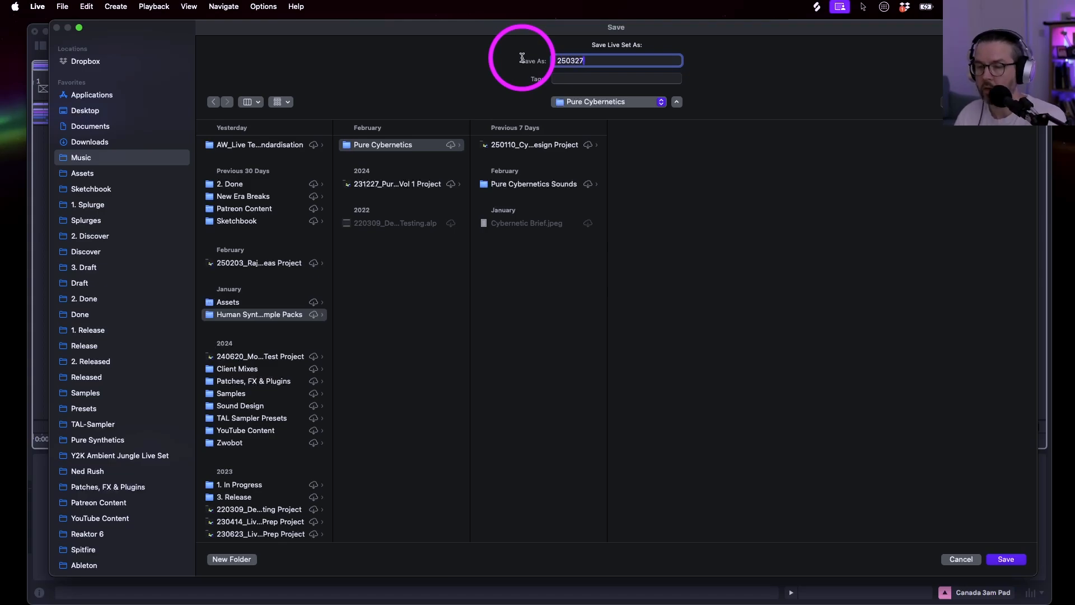
pyautogui.write('_New Frontiers in Sound')
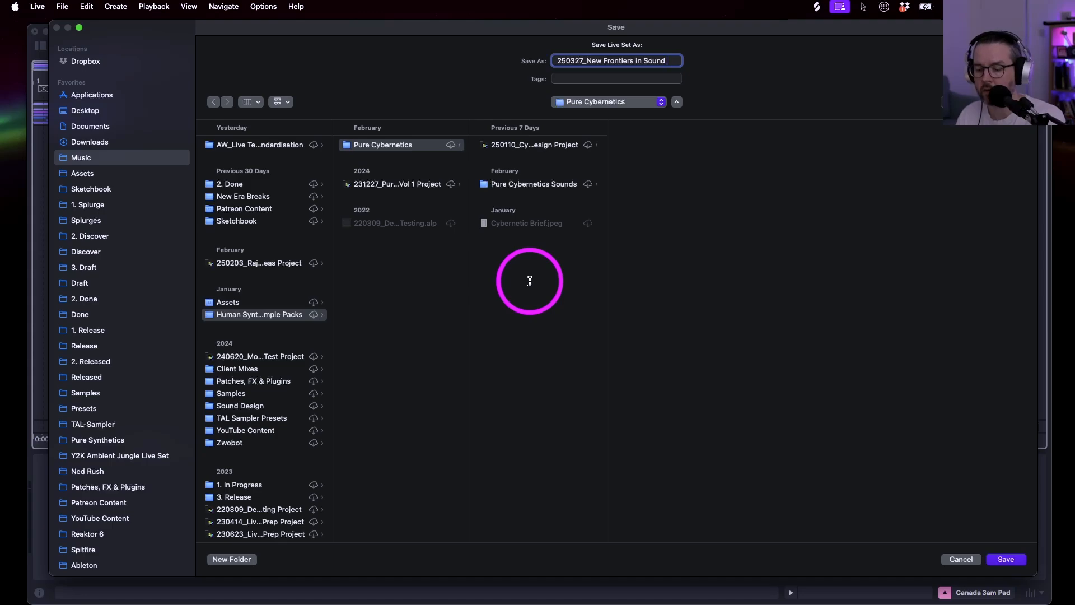
pyautogui.write(' SD S')
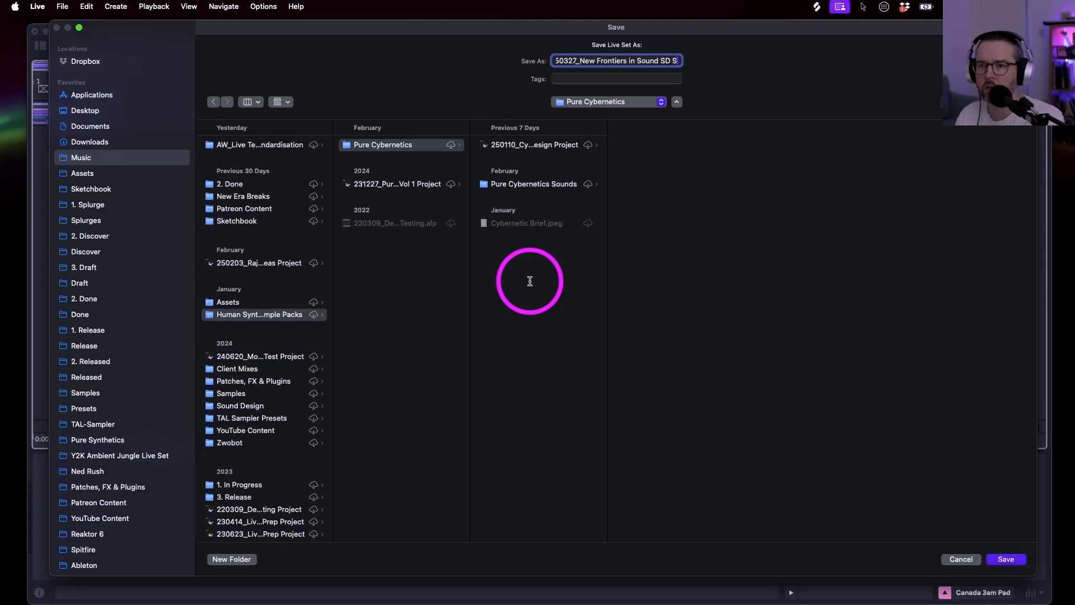
pyautogui.write('ession')
pyautogui.press('Return')
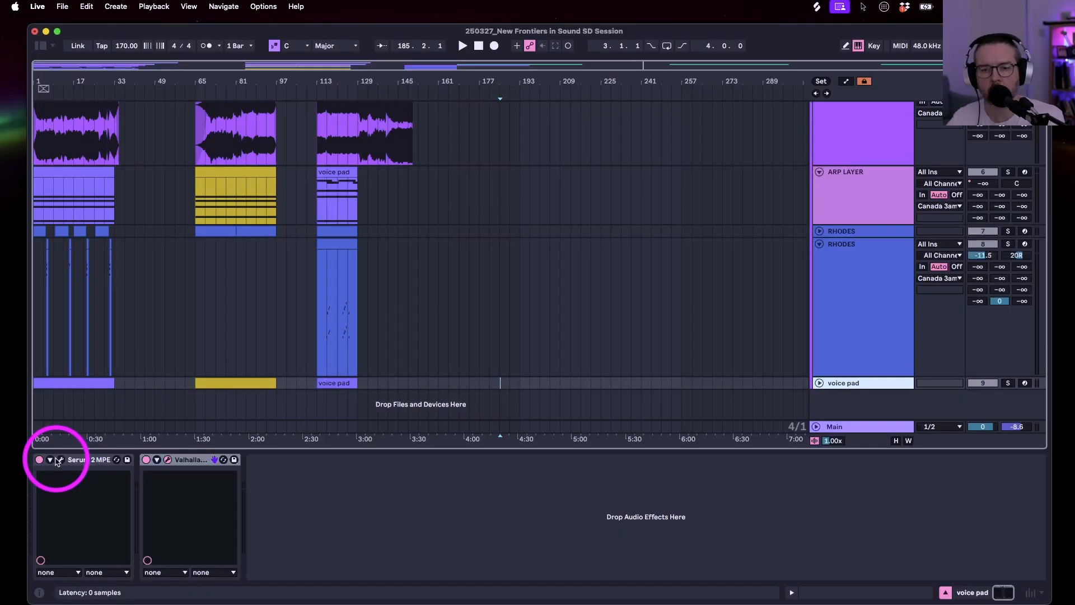
# Open Serum 2 on the voice pad track and save its sound as "HS_Canada 3am Pad" in the User presets folder
pyautogui.moveTo(908, 604); pyautogui.dragTo(203, 8)
pyautogui.click(444, 35)
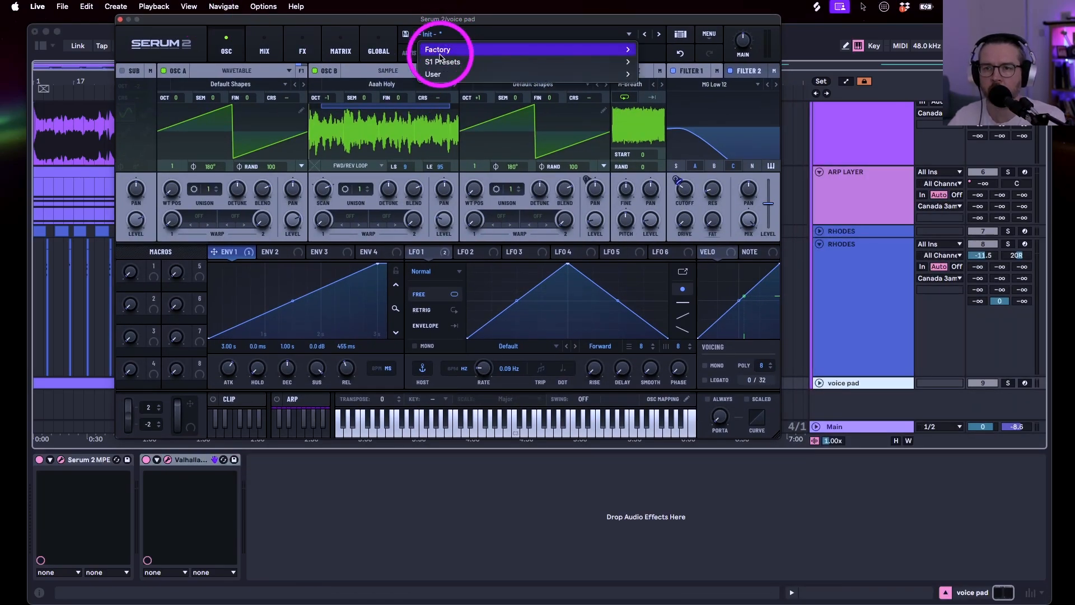
pyautogui.moveTo(434, 78)
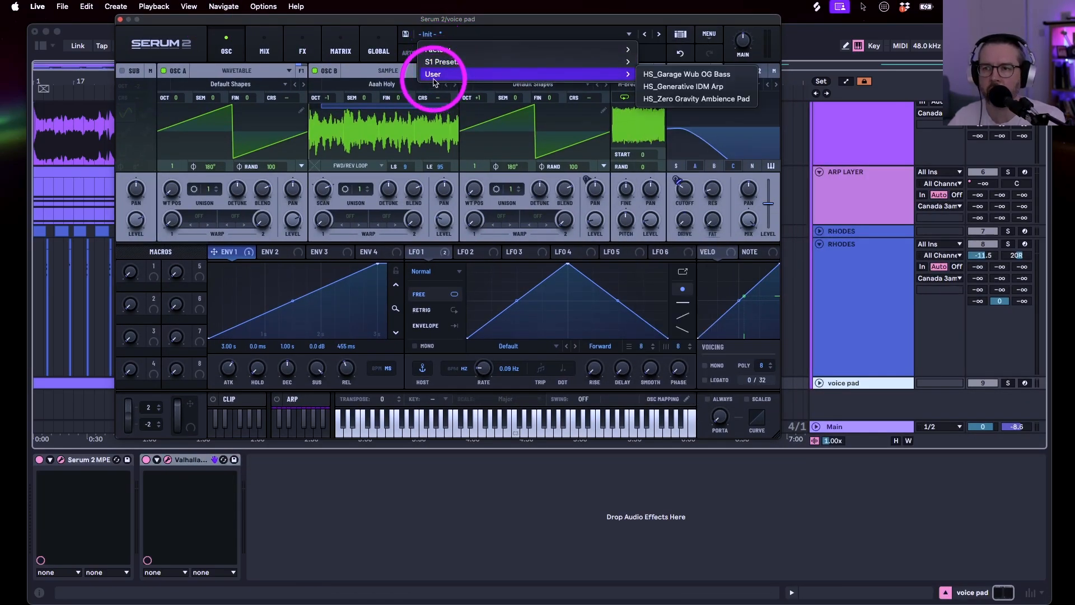
pyautogui.click(405, 37)
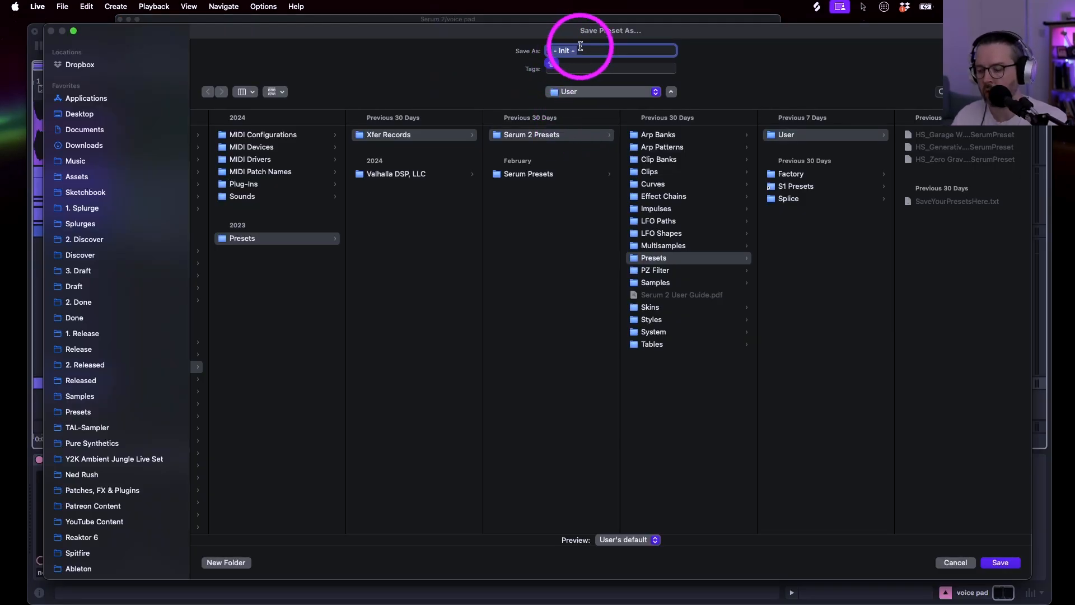
pyautogui.write('HS_Canada')
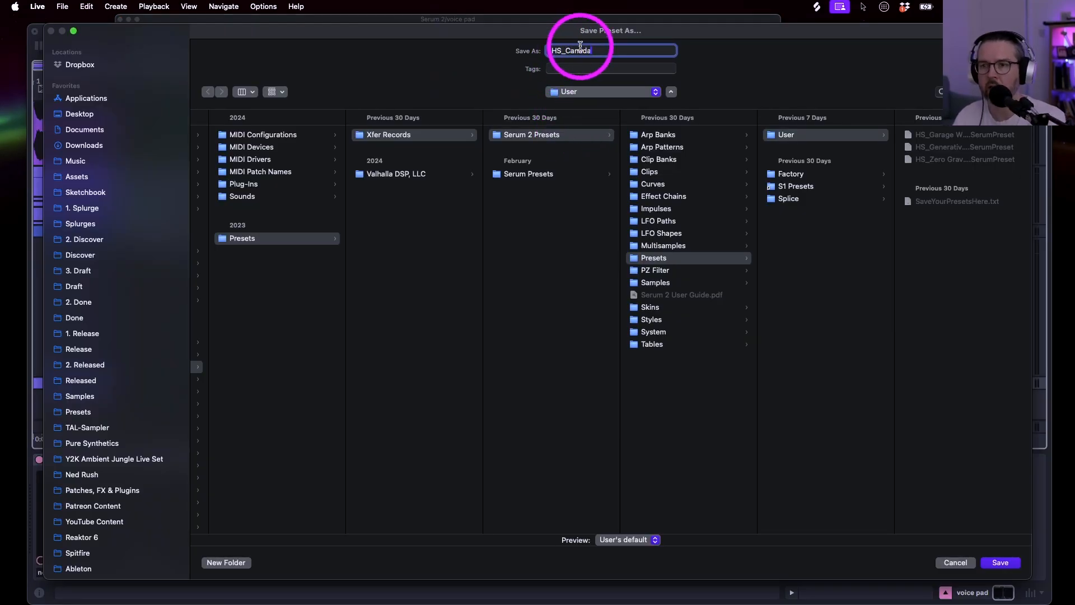
pyautogui.write(' 3am Pad')
pyautogui.press('Return')
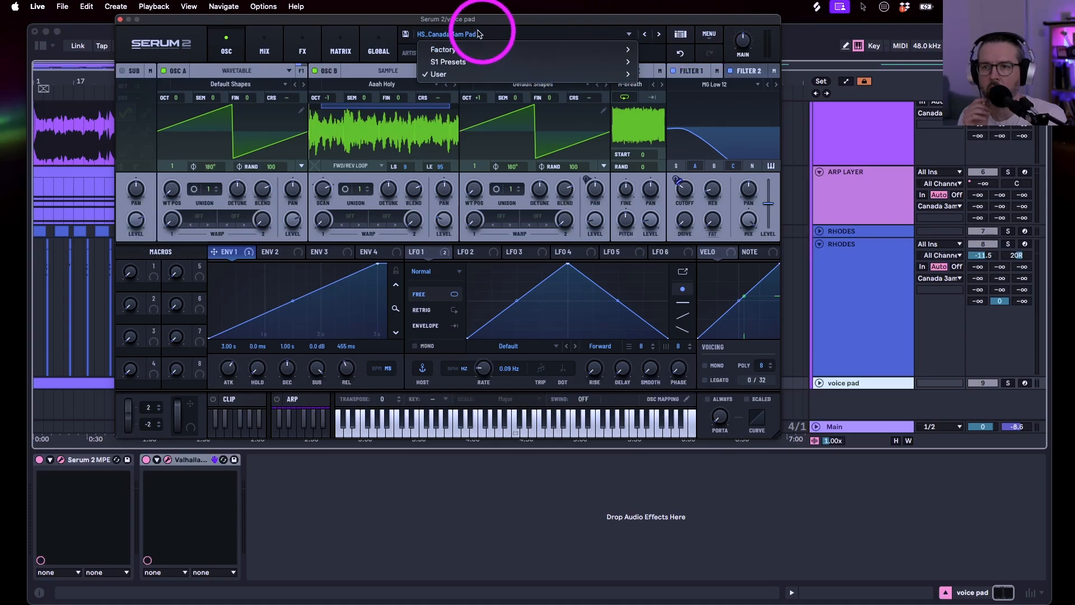
# In the Serum 2 preset browser, set the HS_Canada 3am Pad preset's category to Pad and its author to Human Synthetics
pyautogui.click(674, 38)
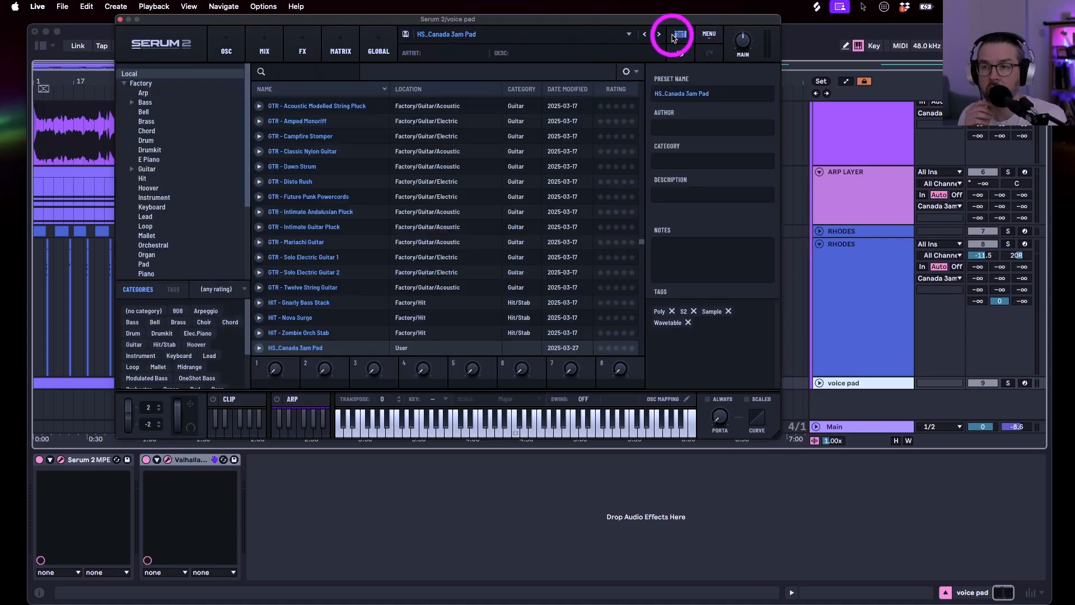
pyautogui.click(674, 161)
pyautogui.press('p')
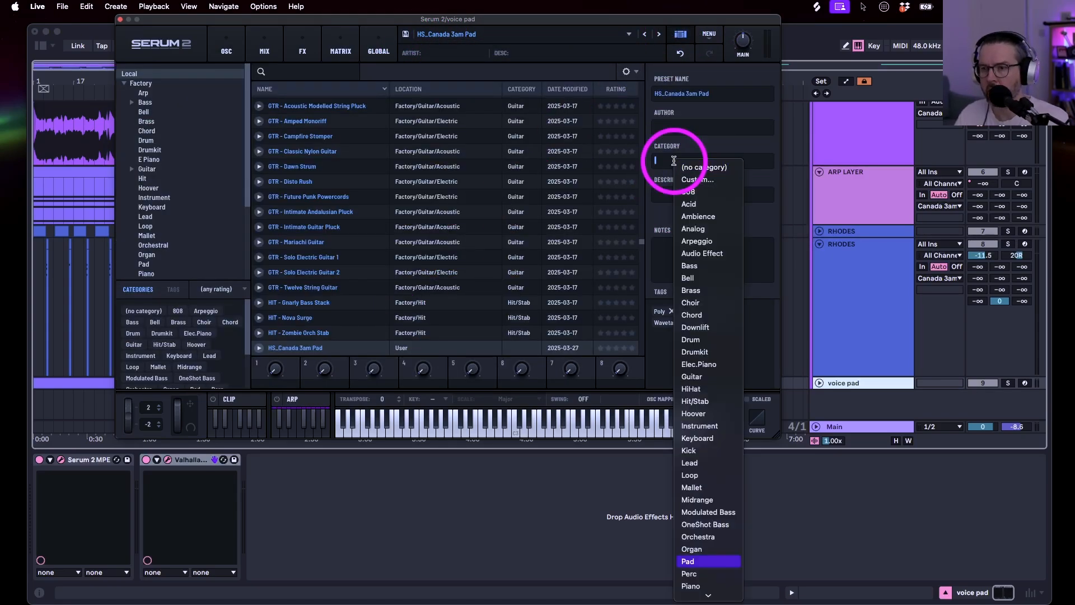
pyautogui.press('Return')
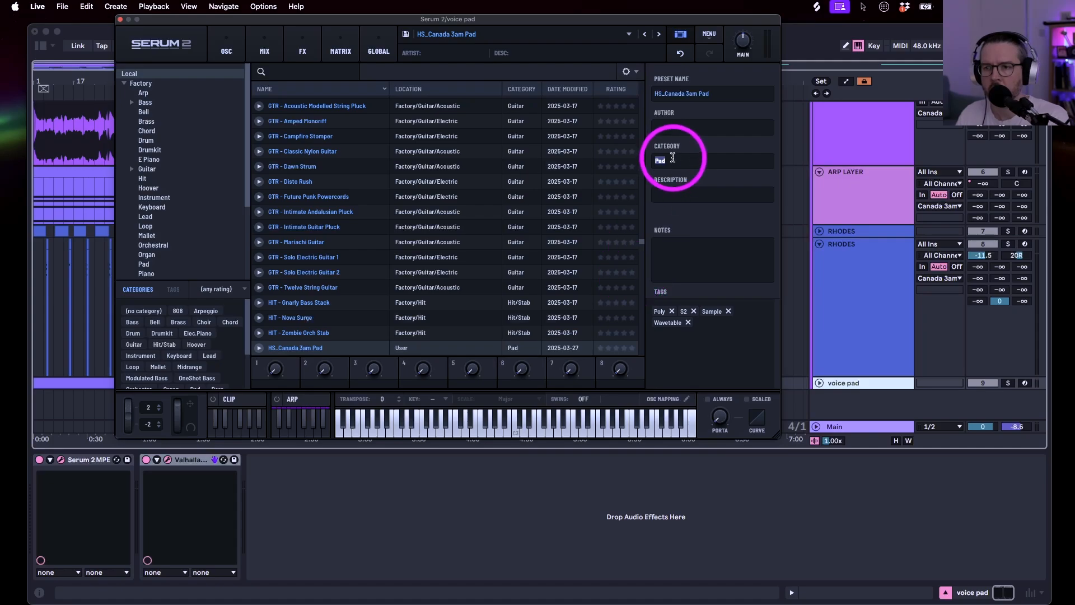
pyautogui.click(671, 125)
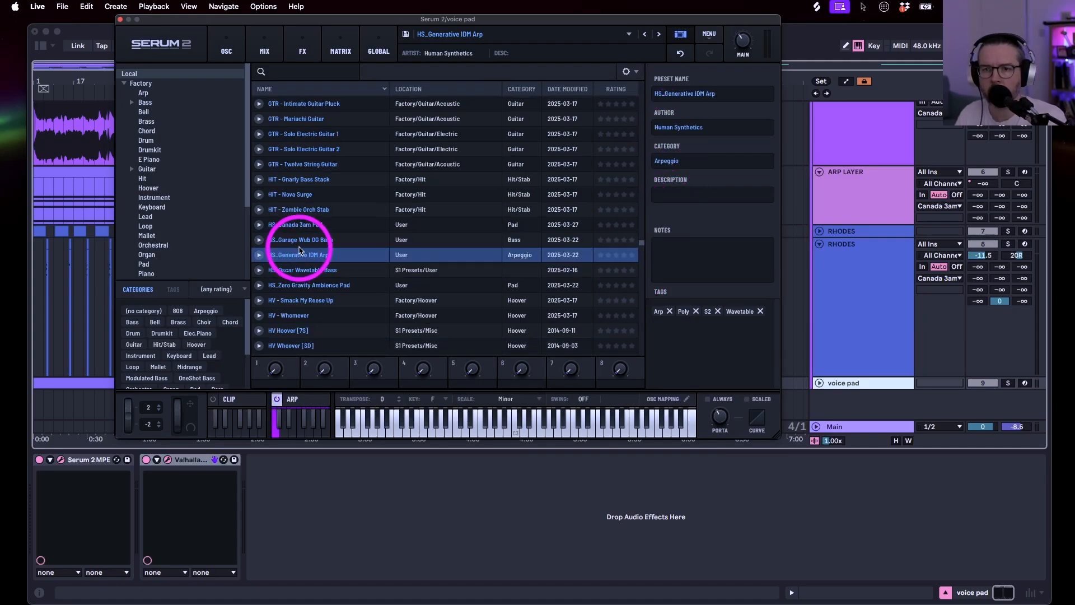
# Switch between the HS_Garage Wub OG Bass and HS_Canada 3am Pad presets to check the saved preset details
pyautogui.click(298, 241)
pyautogui.click(296, 222)
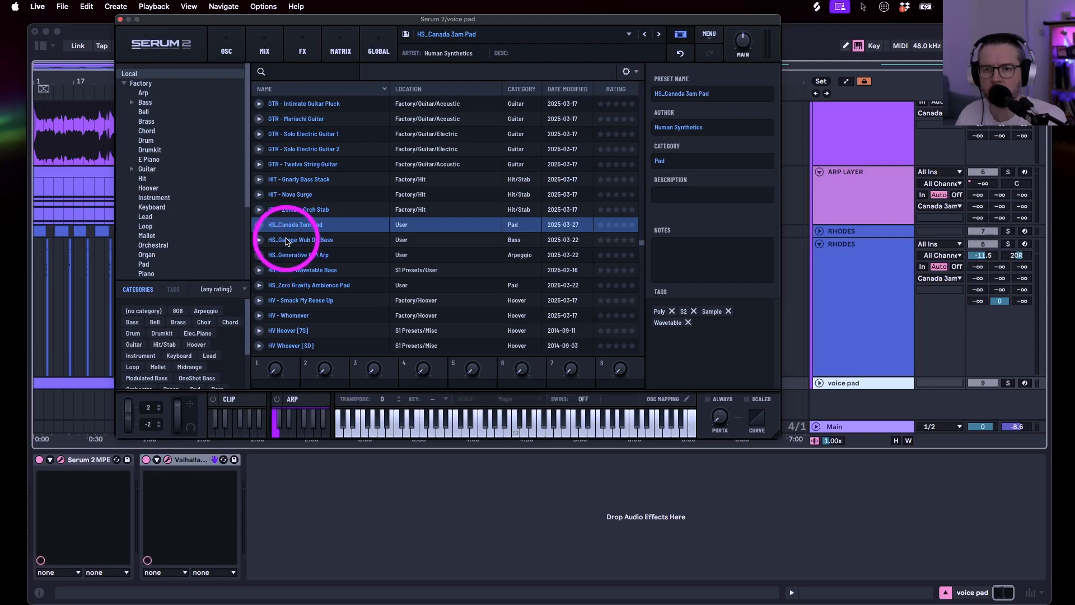
pyautogui.click(287, 240)
pyautogui.click(288, 224)
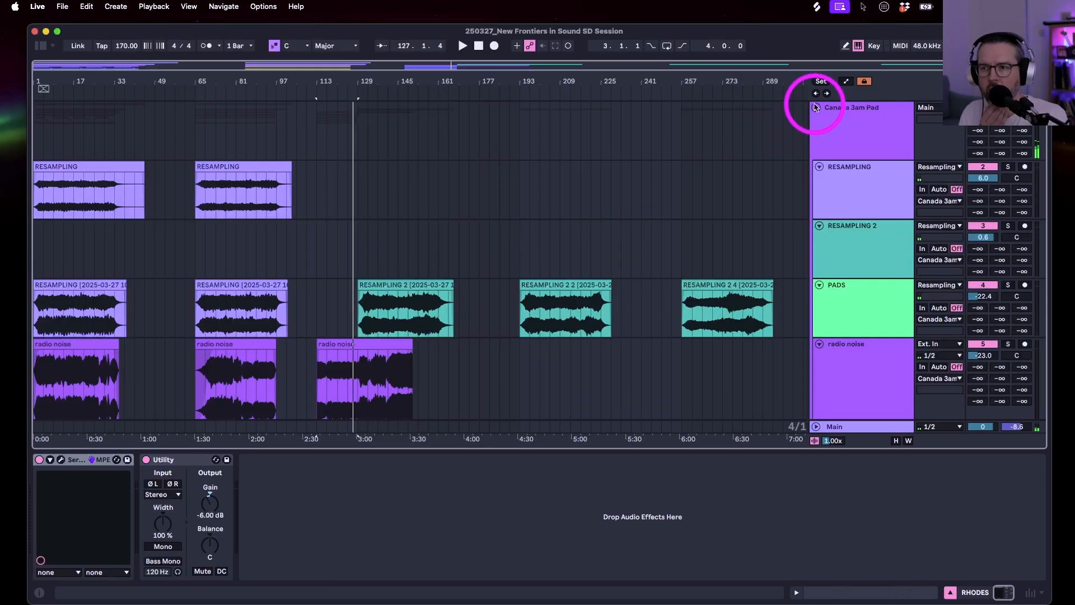
# Fold the Canada 3am Pad group in the arrangement, stop playback and return to the start of the set
pyautogui.click(816, 107)
pyautogui.click(544, 81)
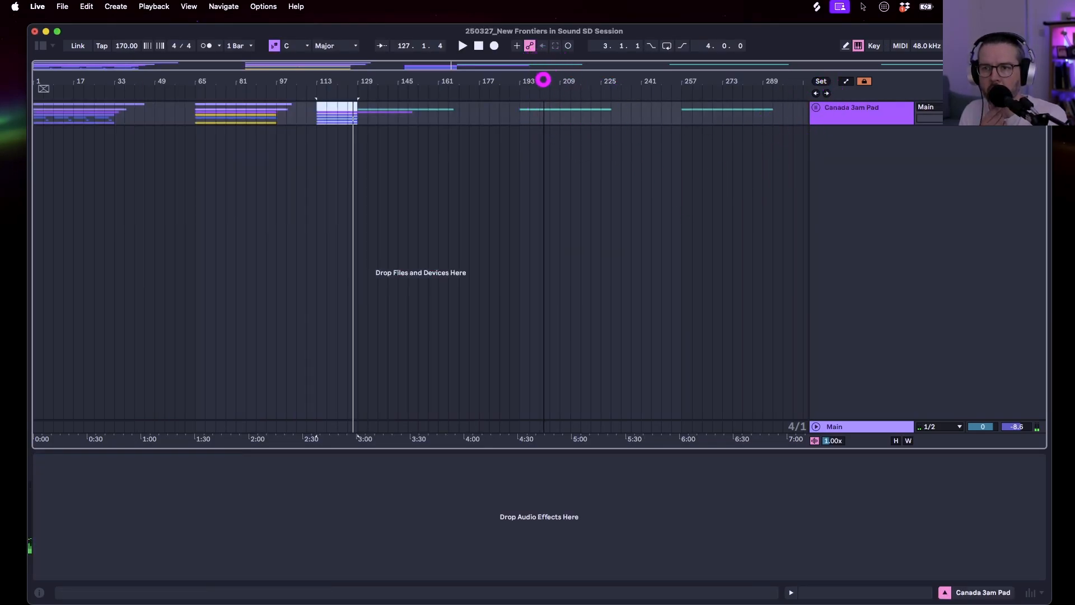
pyautogui.click(478, 46)
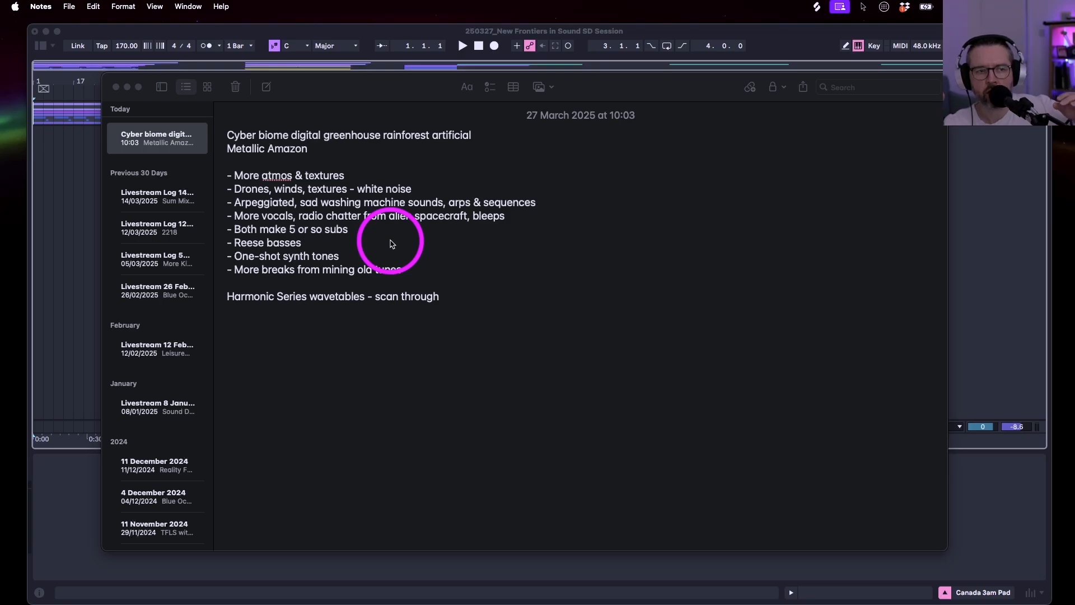